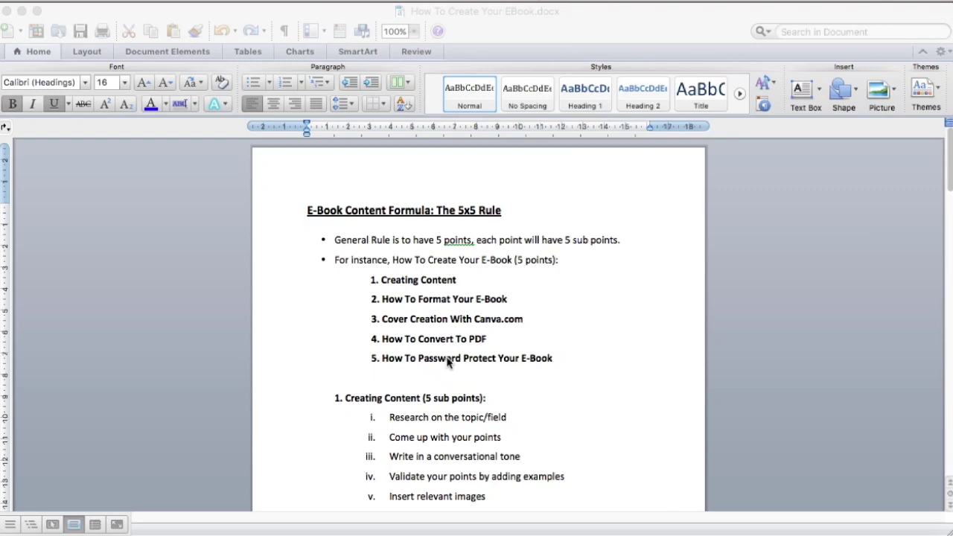
- Scroll through the How To Create Your EBook outline
scroll(542, 396, down, 5)
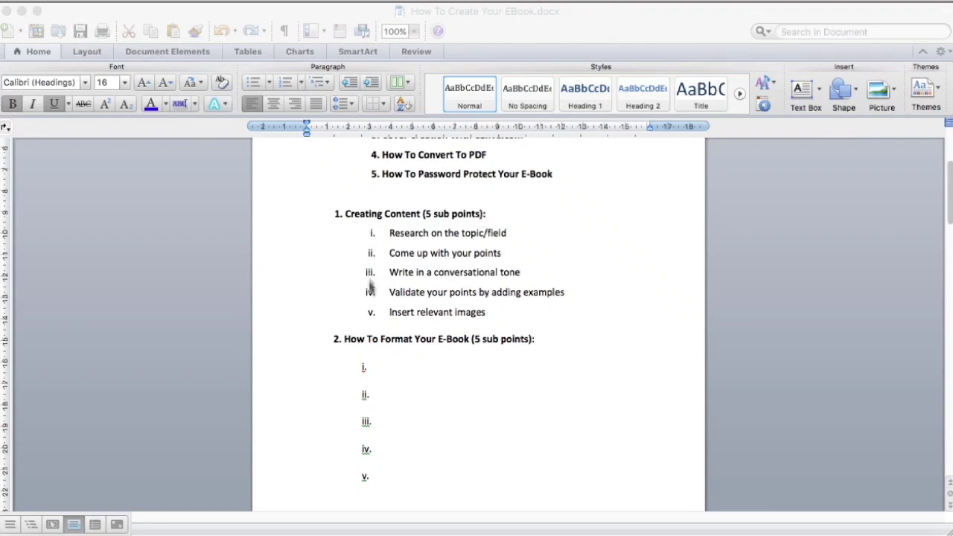
scroll(426, 460, down, 5)
scroll(426, 460, down, 6)
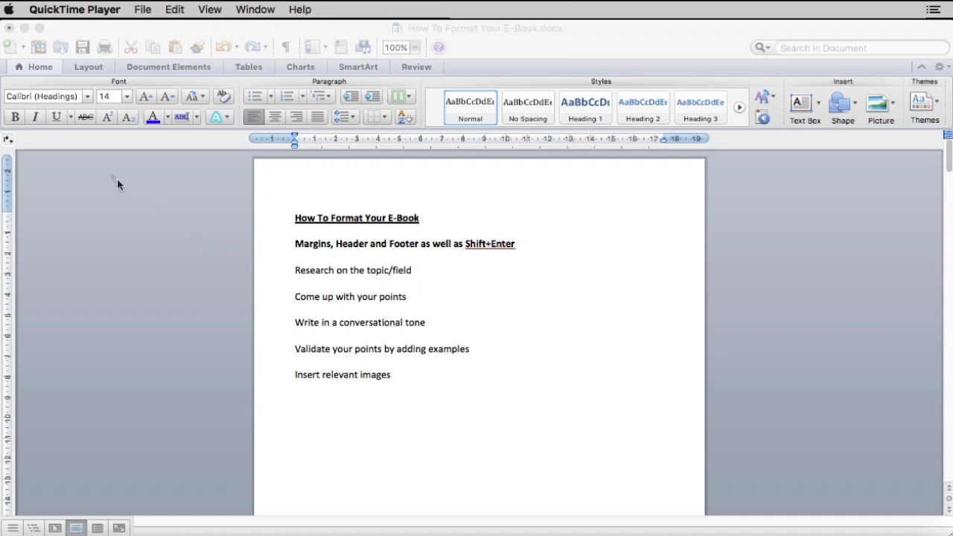
- Apply the Normal margins preset, 2.54 cm on all four sides
click(90, 35)
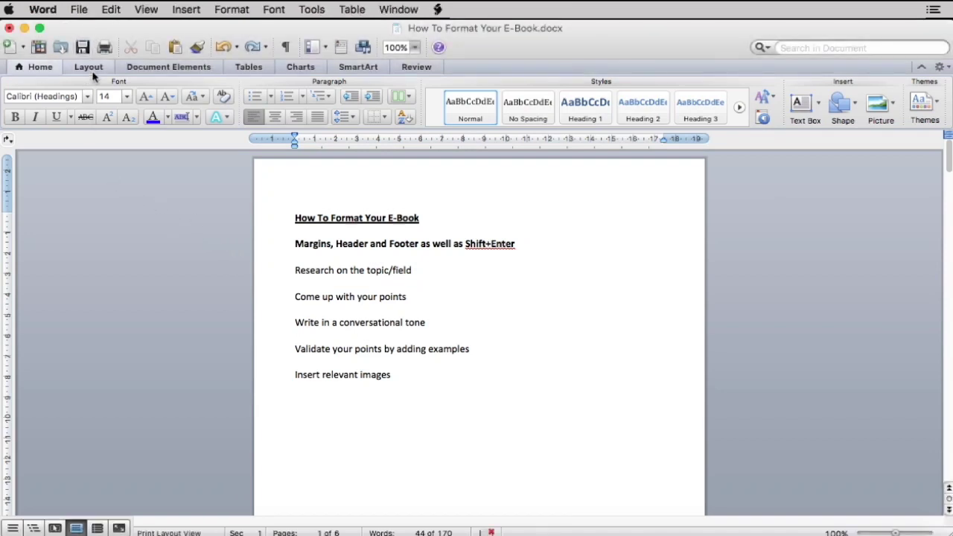
click(93, 72)
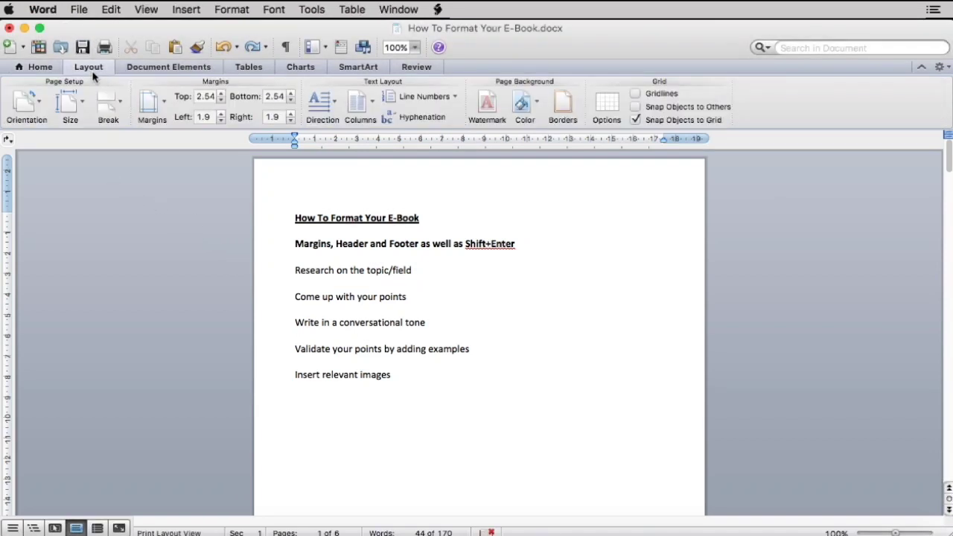
click(154, 112)
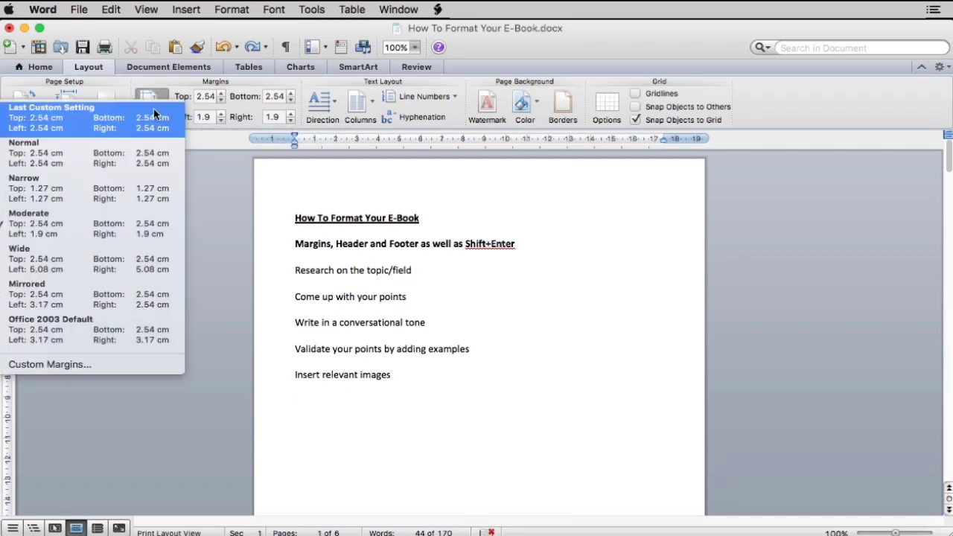
click(131, 165)
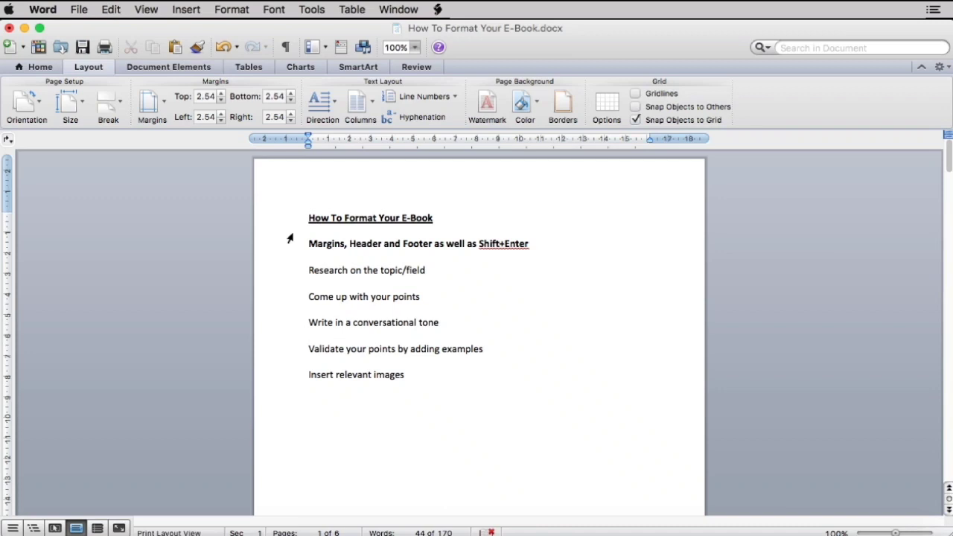
- Type 'Content Creation Videos' into the page header
click(145, 9)
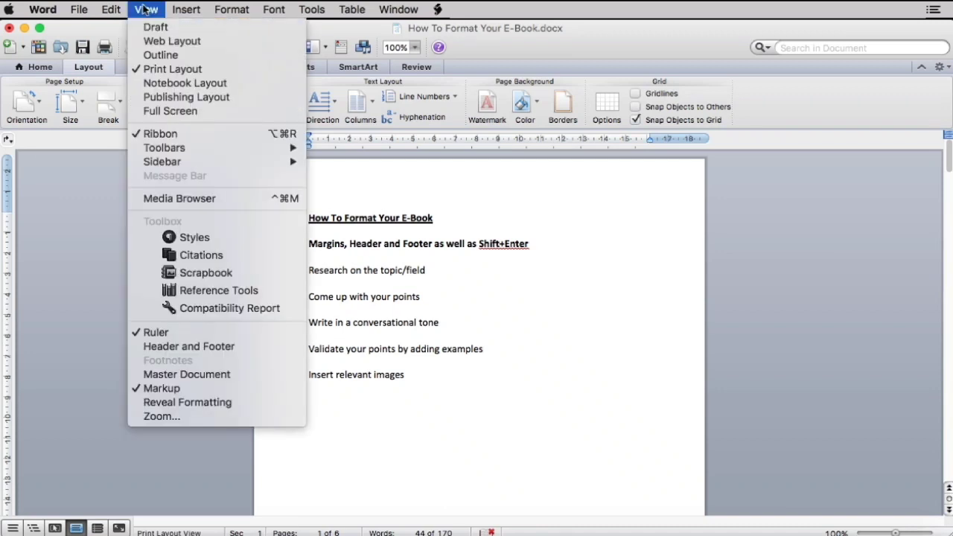
click(181, 348)
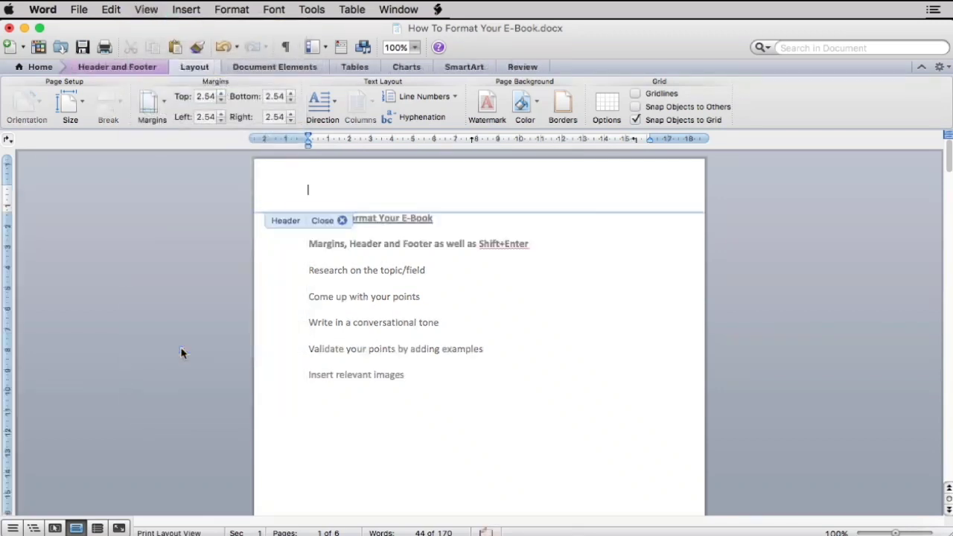
scroll(335, 353, down, 10)
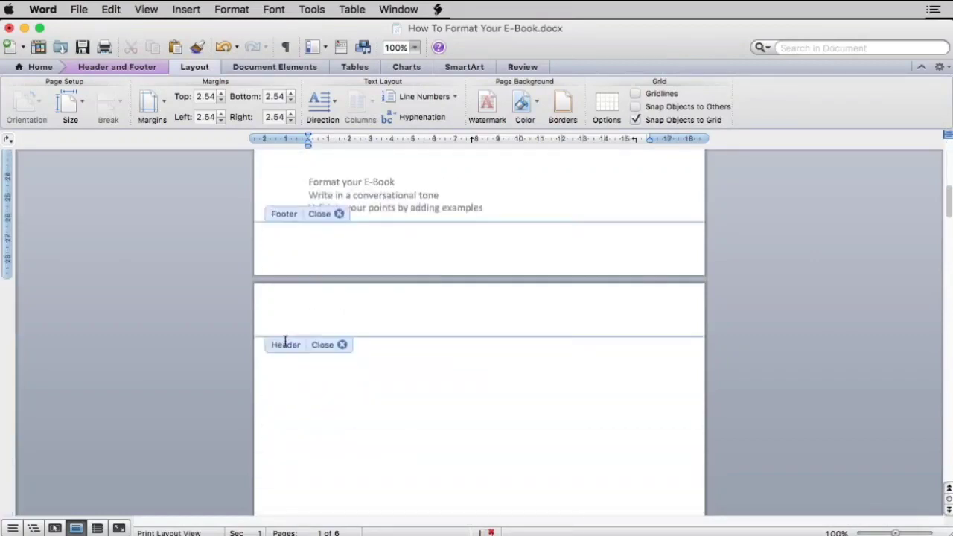
scroll(285, 341, down, 15)
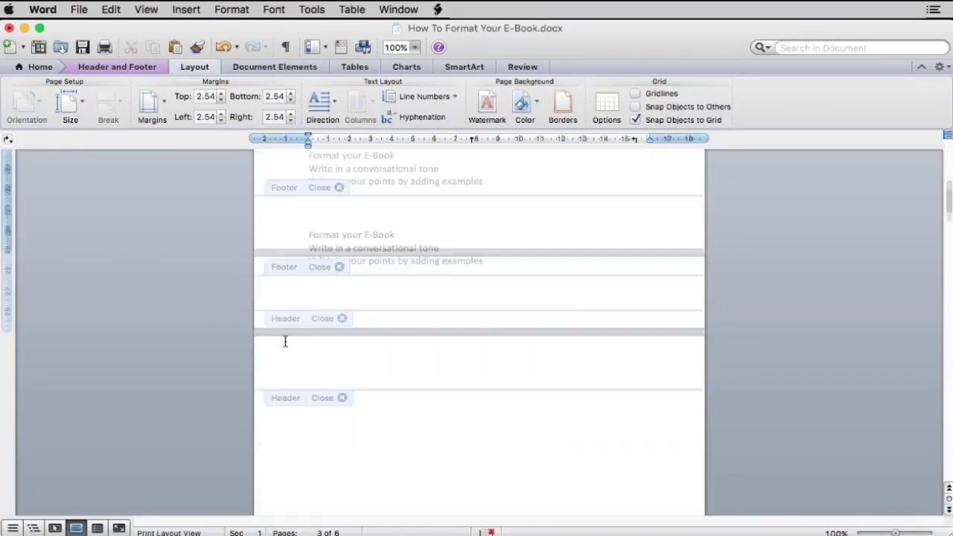
scroll(285, 341, up, 20)
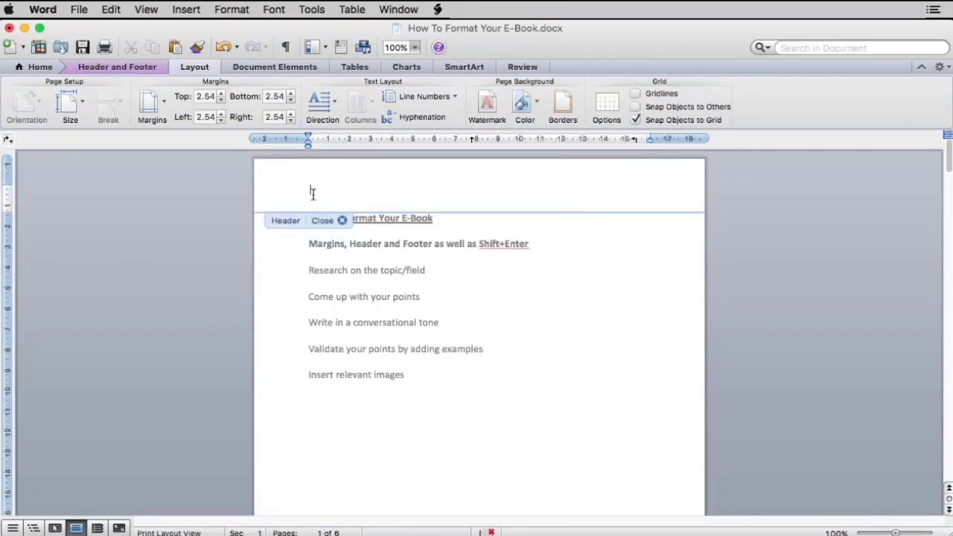
text(Content Creation Videos)
- Type 'Content Creation Videos' into the footer and close header and footer editing
scroll(414, 311, down, 10)
click(345, 327)
text(Con)
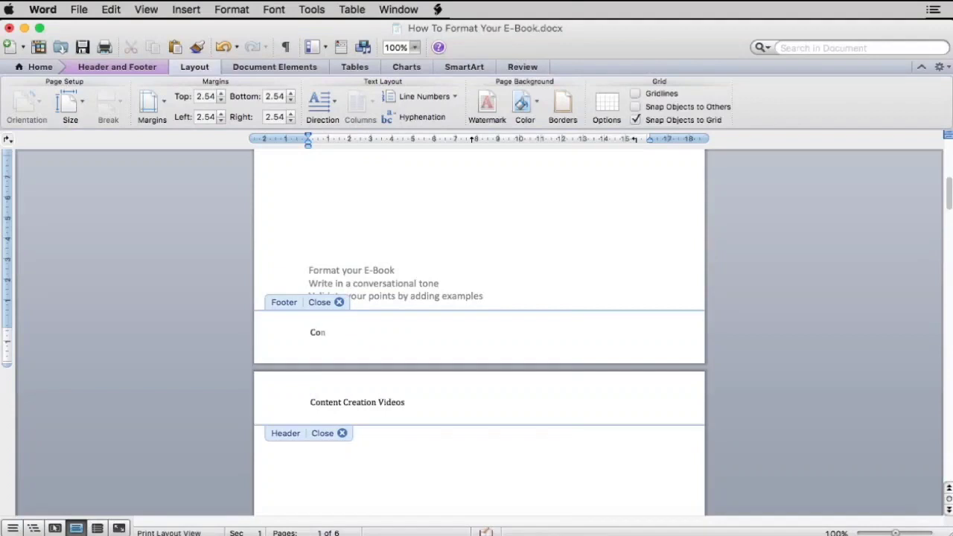
text(tent Creation Videos)
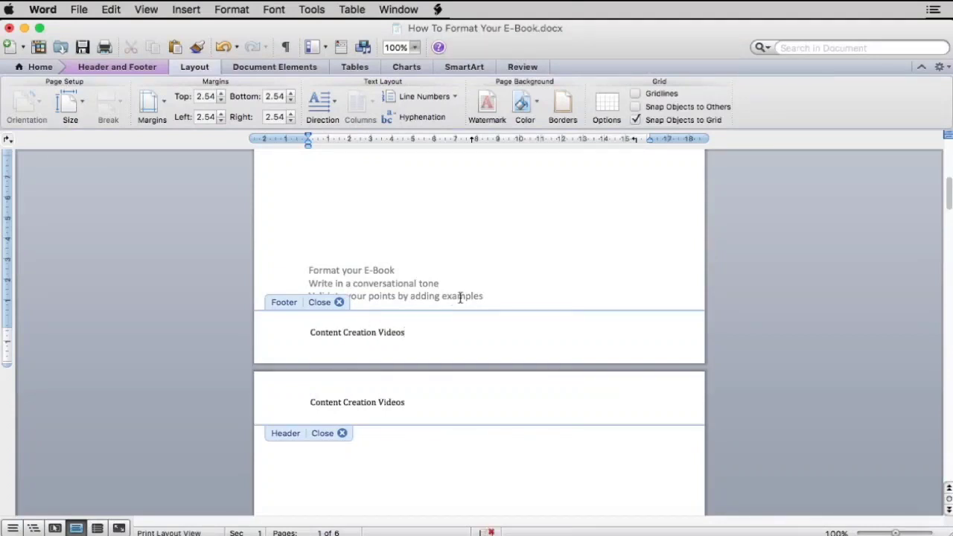
double_click(345, 222)
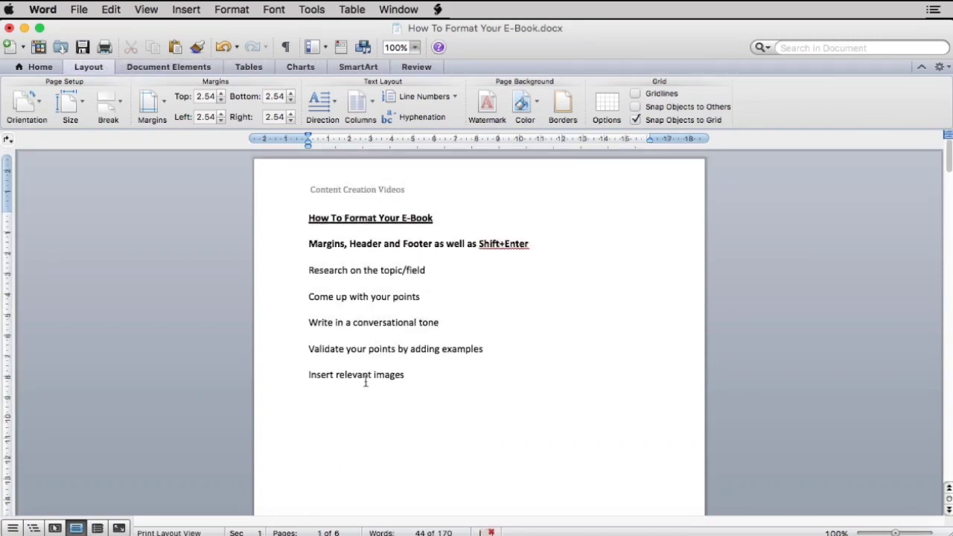
- Insert a page break so 'Validate your points by adding examples' starts a new page
scroll(366, 382, down, 10)
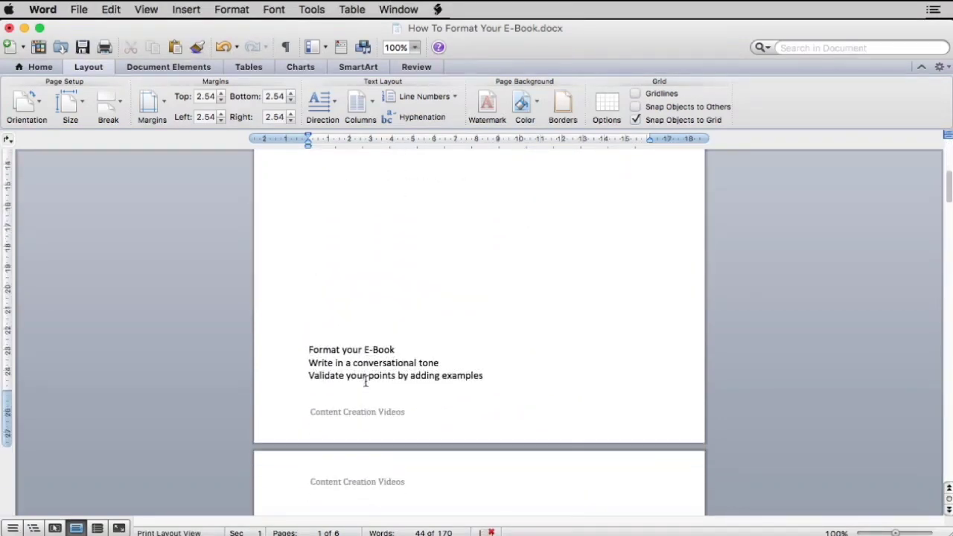
click(310, 375)
key(super+Return)
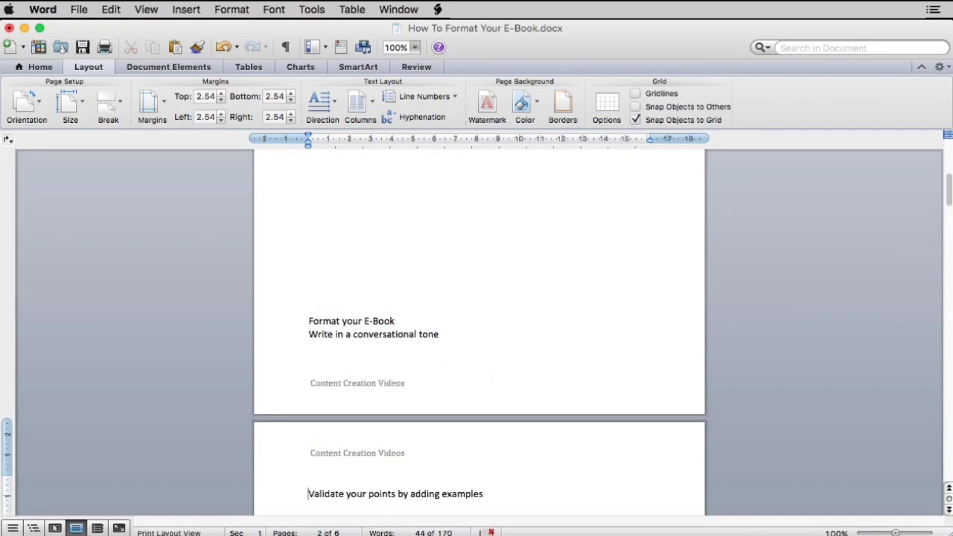
scroll(479, 335, down, 3)
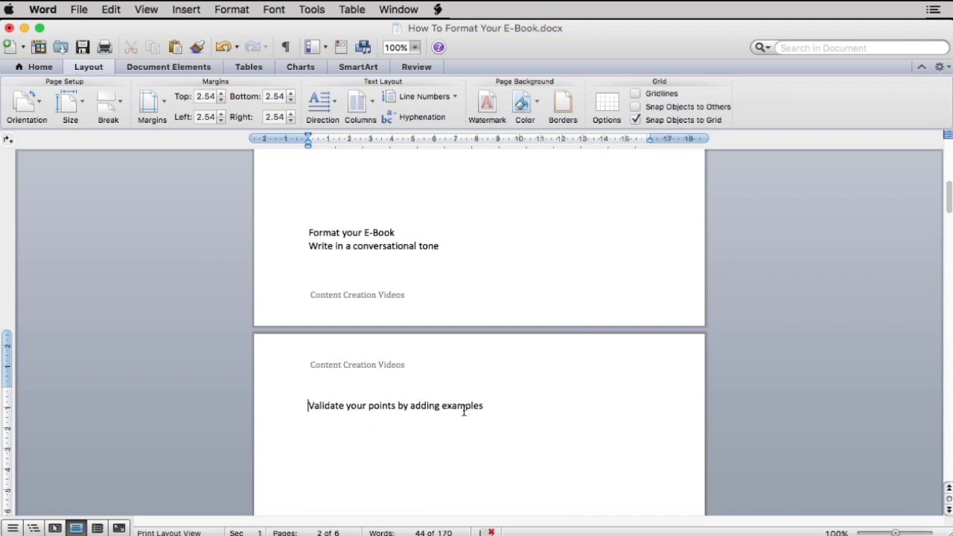
scroll(463, 411, down, 4)
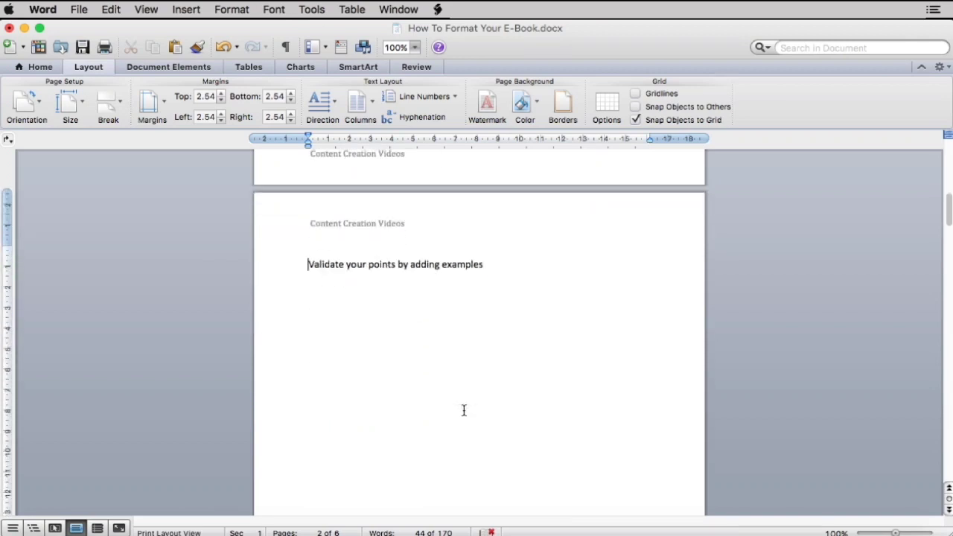
scroll(463, 410, up, 2)
scroll(463, 410, up, 4)
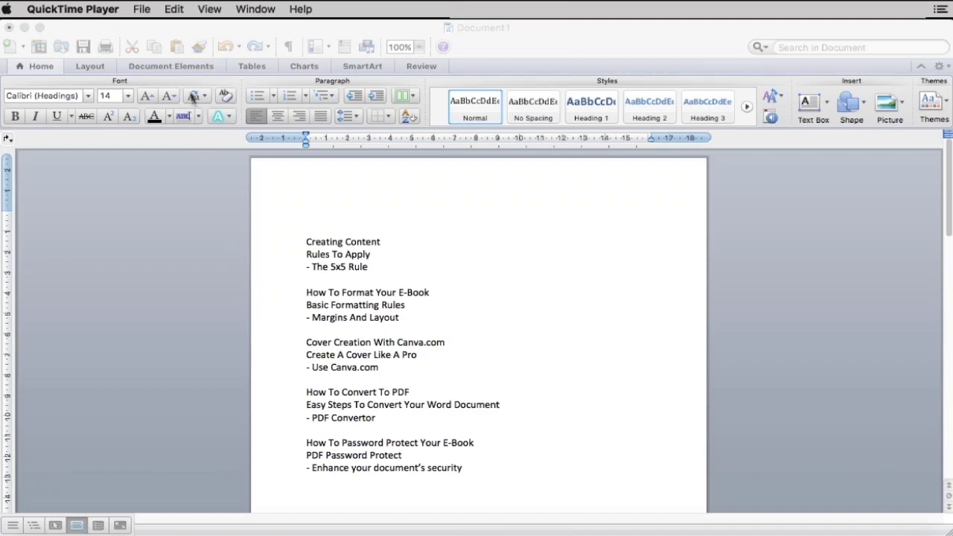
- Insert a Classic automatic table of contents at the top of the outline
click(188, 67)
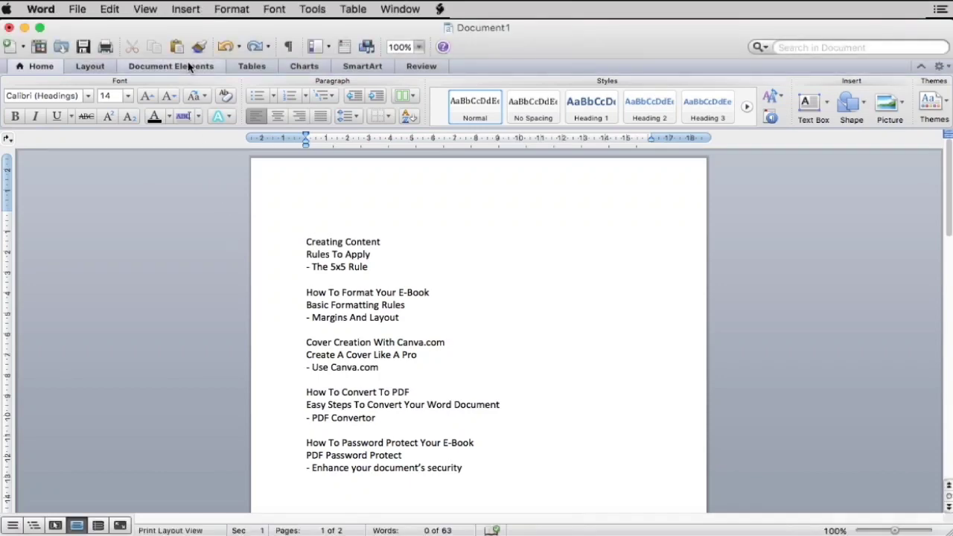
click(189, 67)
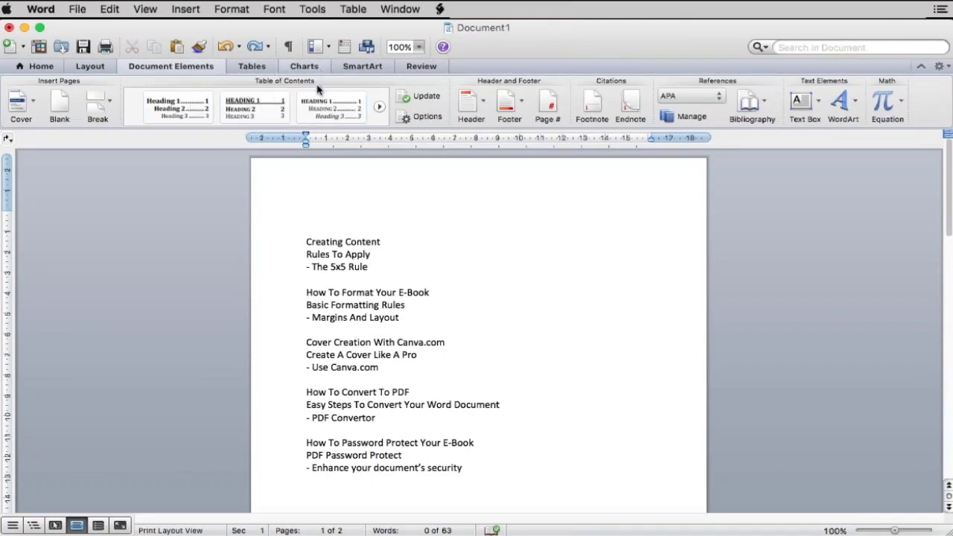
click(256, 133)
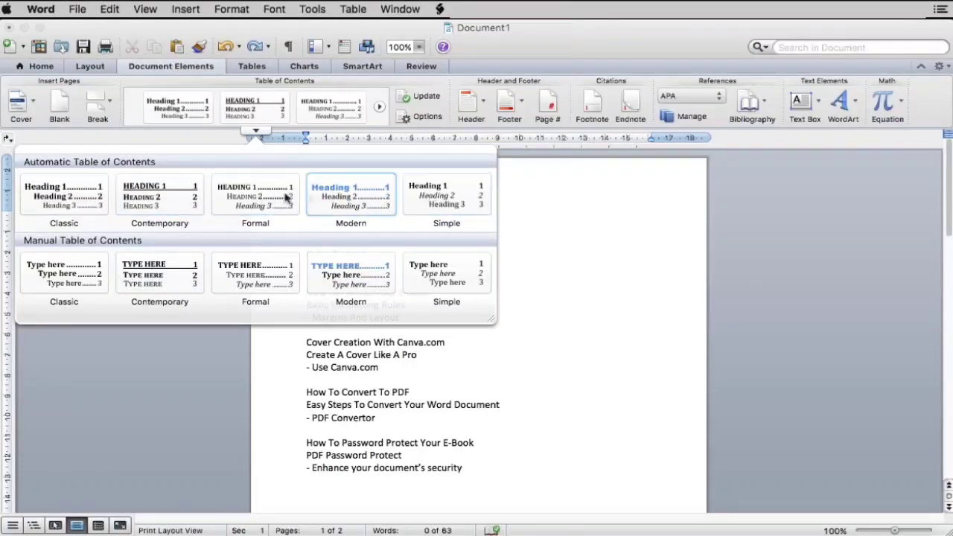
click(84, 197)
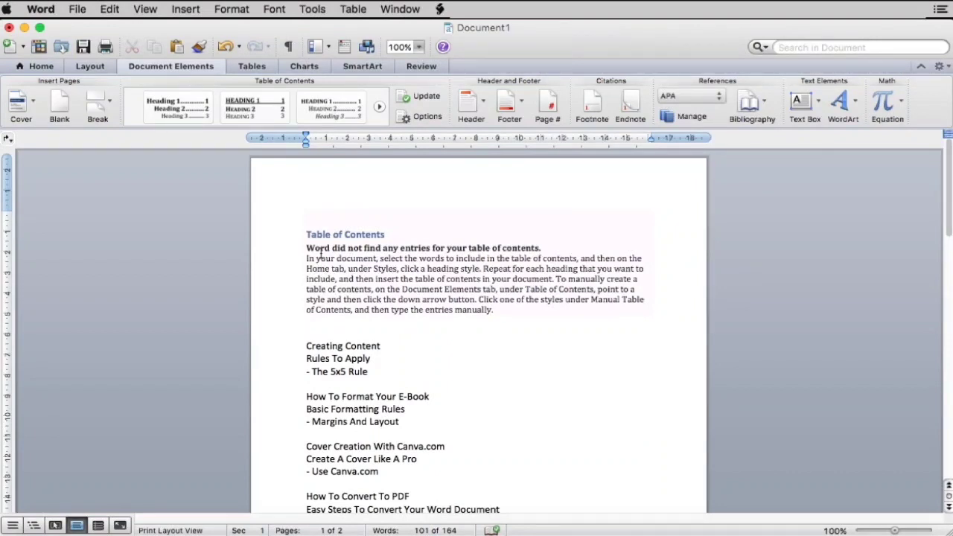
click(321, 254)
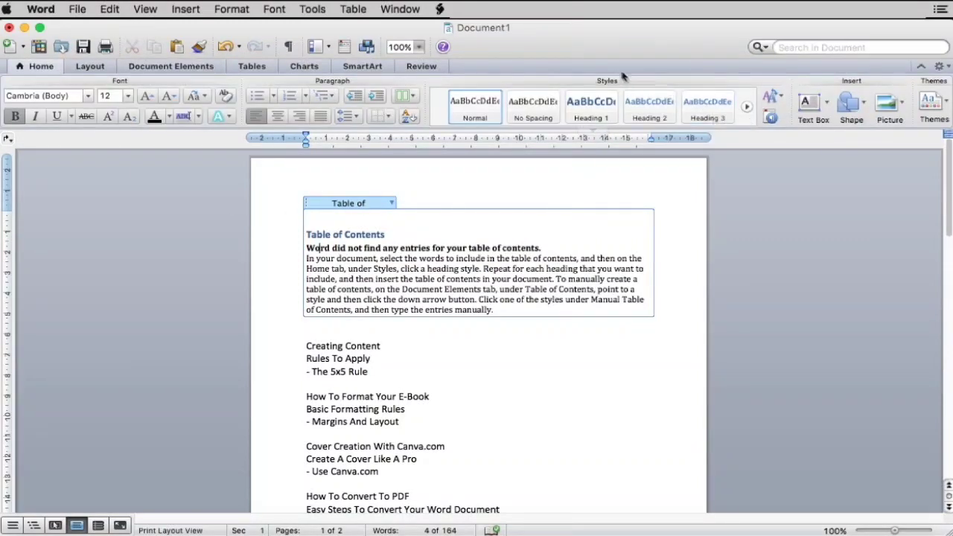
- Make 'Creating Content' and 'How To Format Your E-Book' Heading 1
click(305, 346)
drag(305, 346, 386, 341)
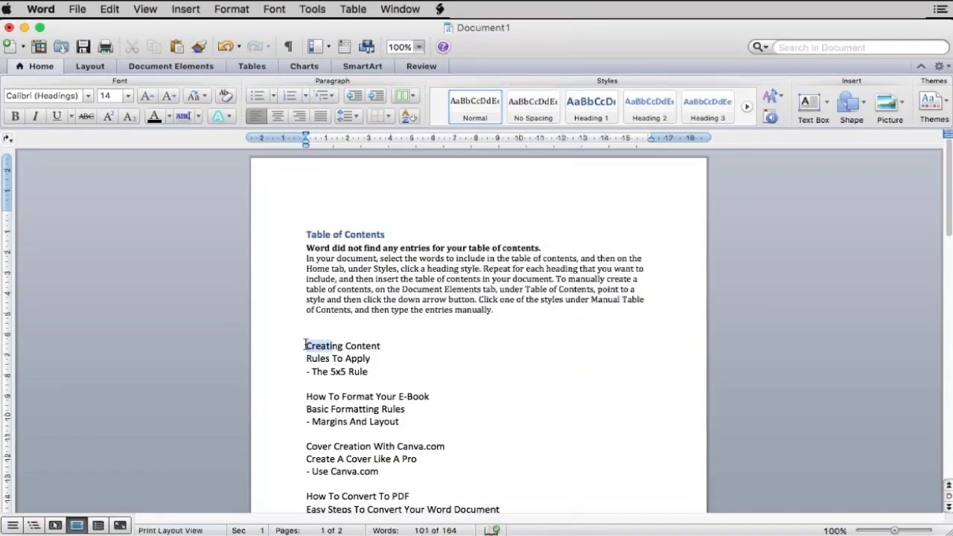
drag(305, 346, 407, 350)
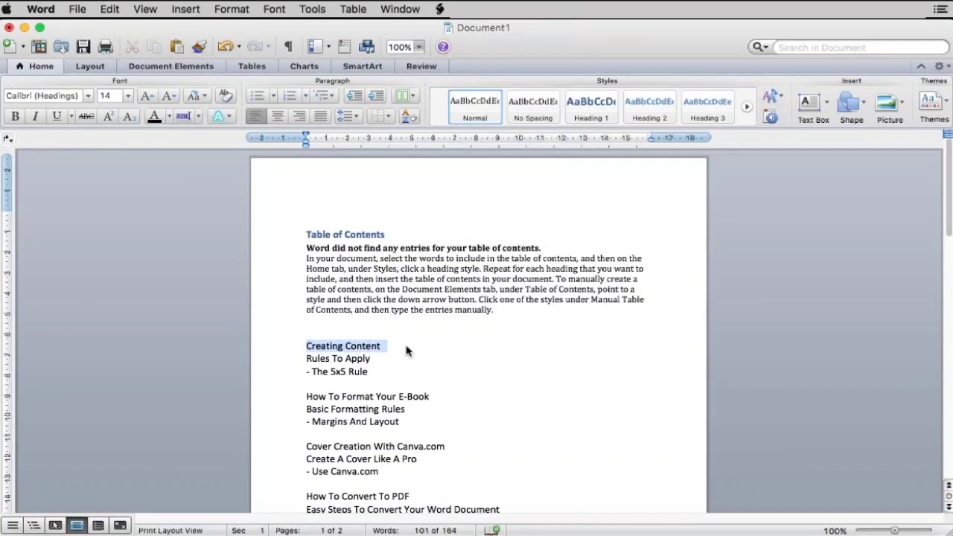
click(581, 113)
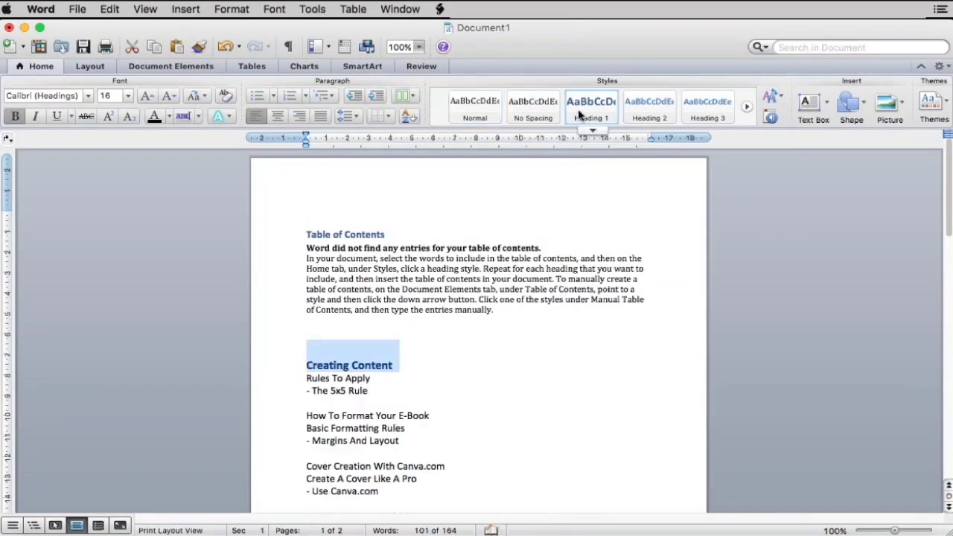
scroll(443, 419, down, 5)
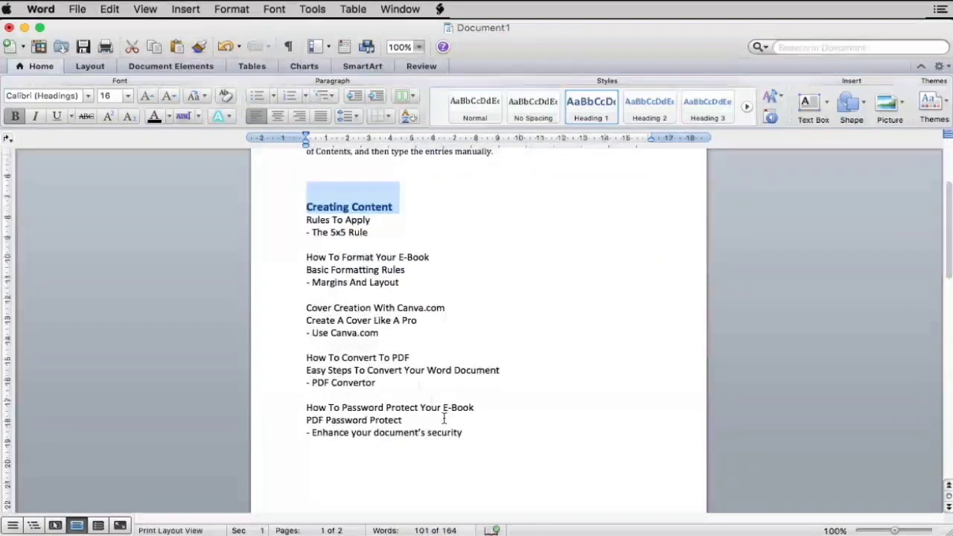
click(304, 257)
drag(304, 258, 445, 259)
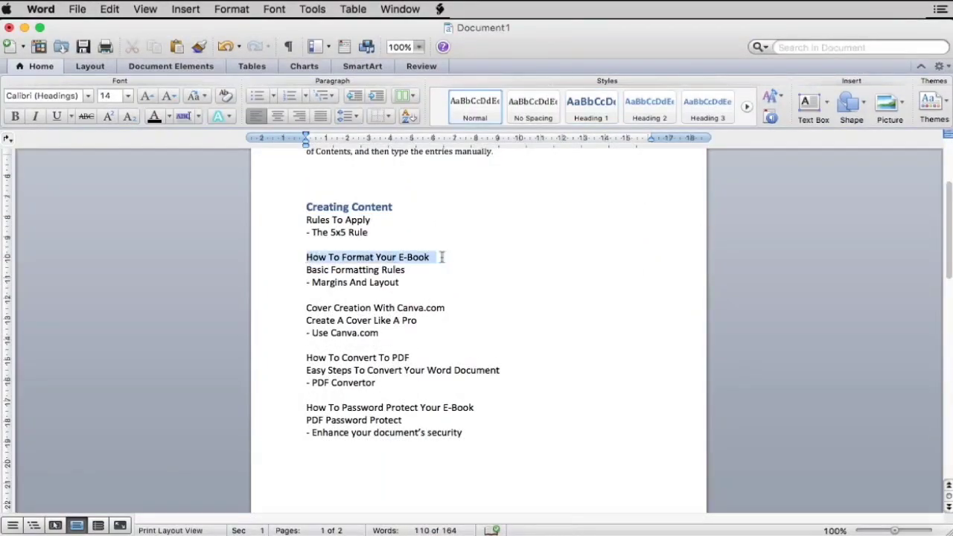
click(588, 112)
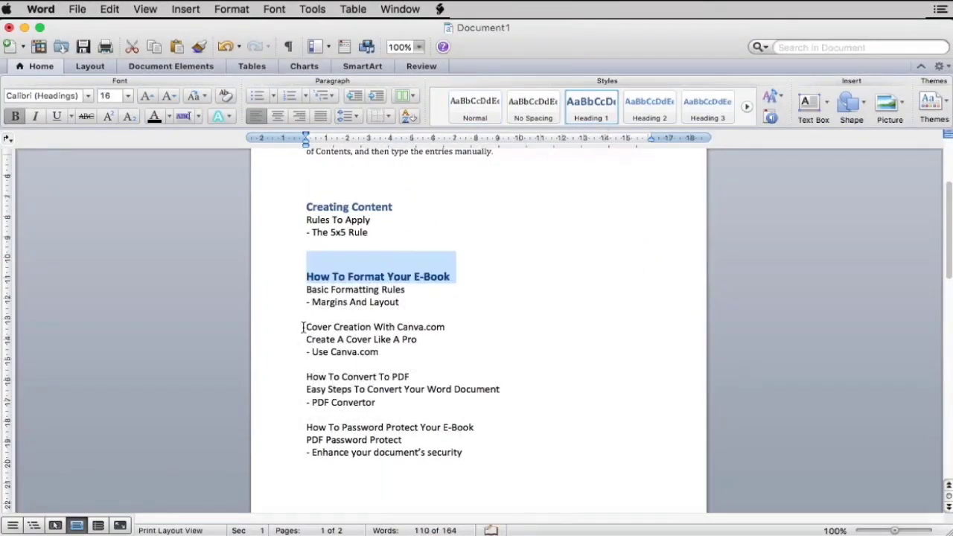
- Apply Heading 1 to 'Cover Creation With Canva.com' and 'How To Convert To PDF'
drag(303, 327, 465, 327)
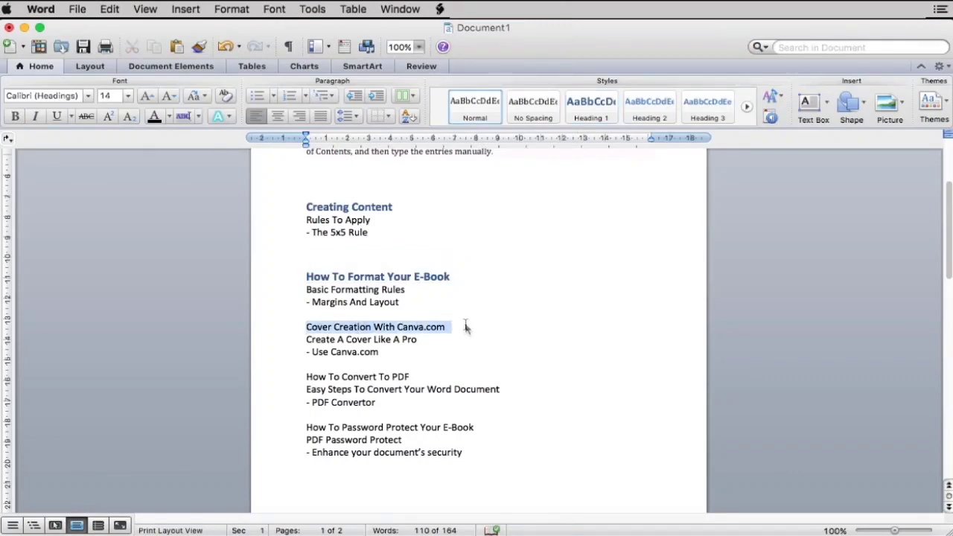
click(588, 120)
scroll(513, 353, down, 3)
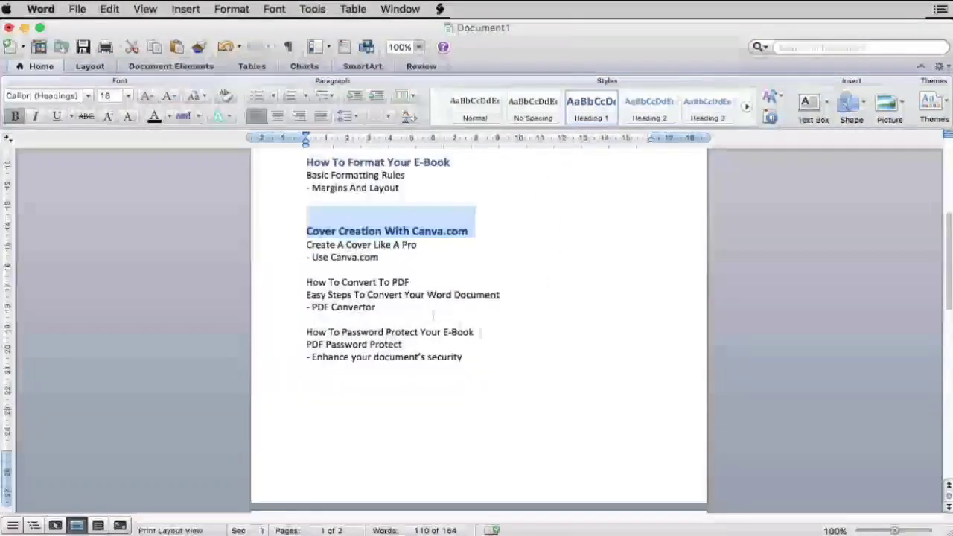
drag(304, 283, 431, 284)
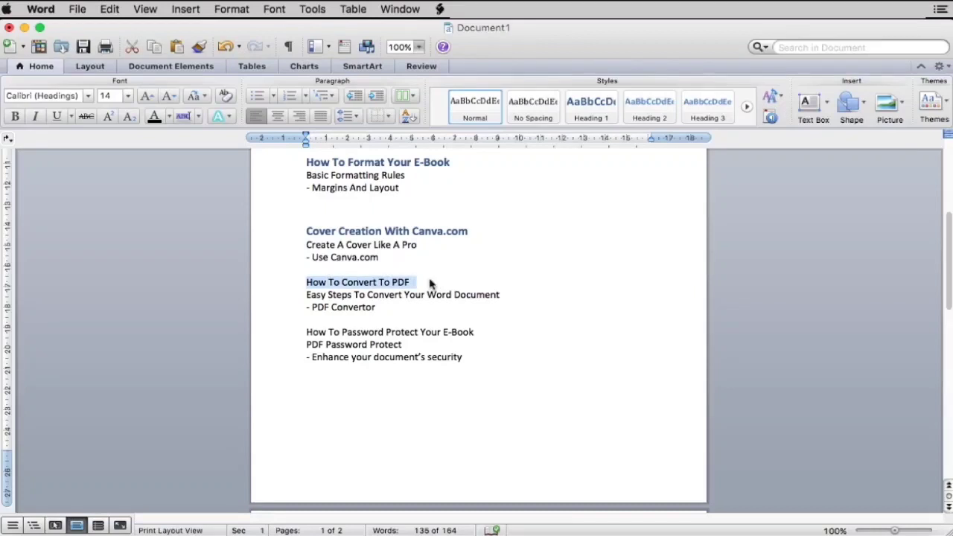
click(589, 117)
- Make 'Rules To Apply', 'Basic Formatting Rules' and 'Create A Cover Like A Pro' Heading 2
scroll(305, 311, up, 5)
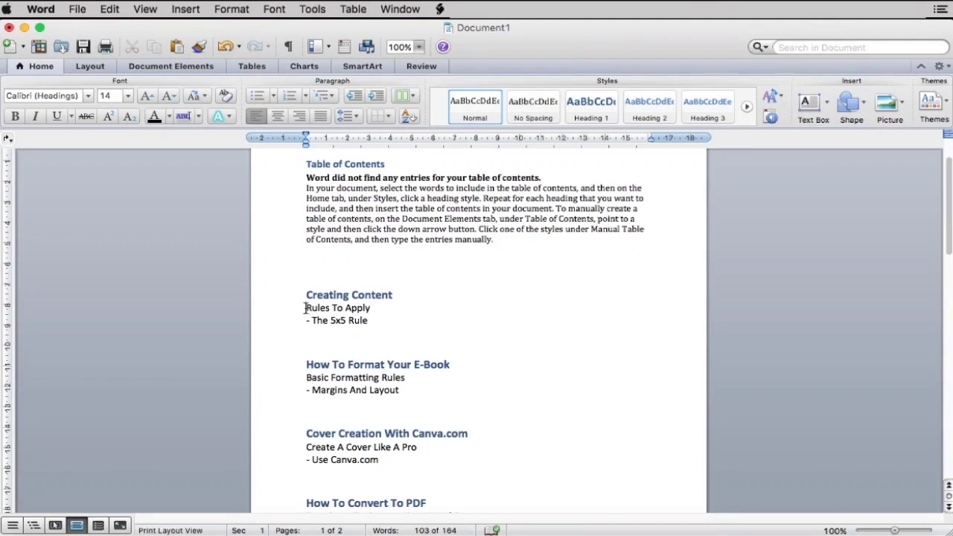
drag(305, 307, 382, 309)
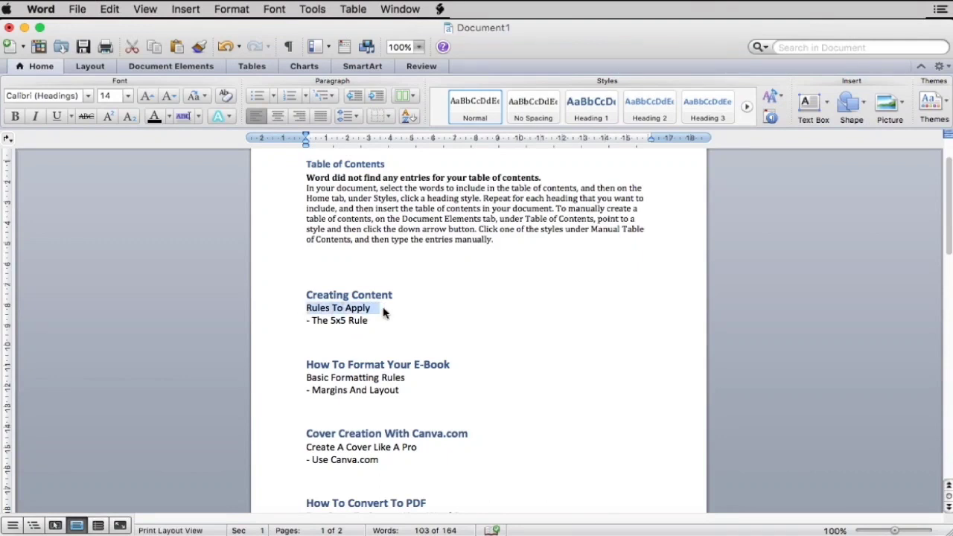
click(646, 112)
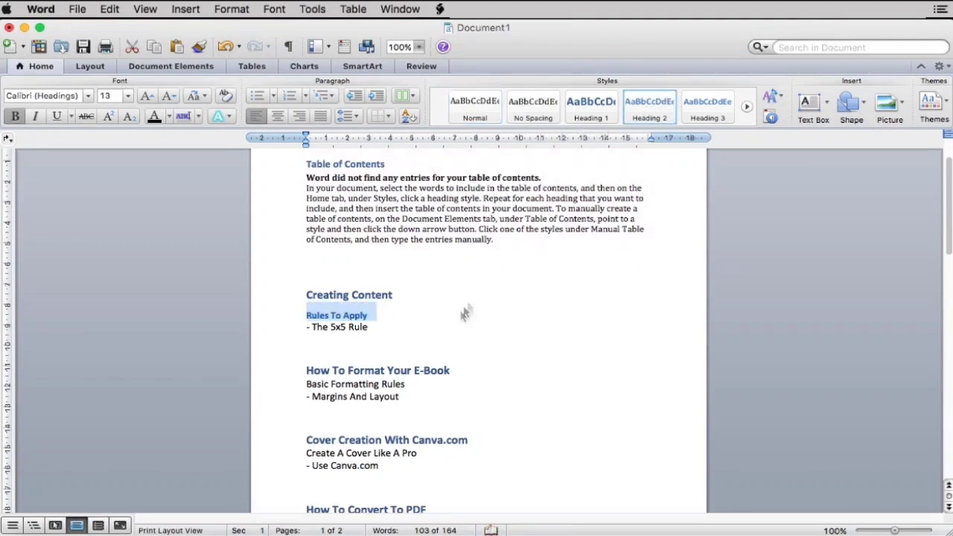
click(444, 334)
scroll(443, 334, down, 4)
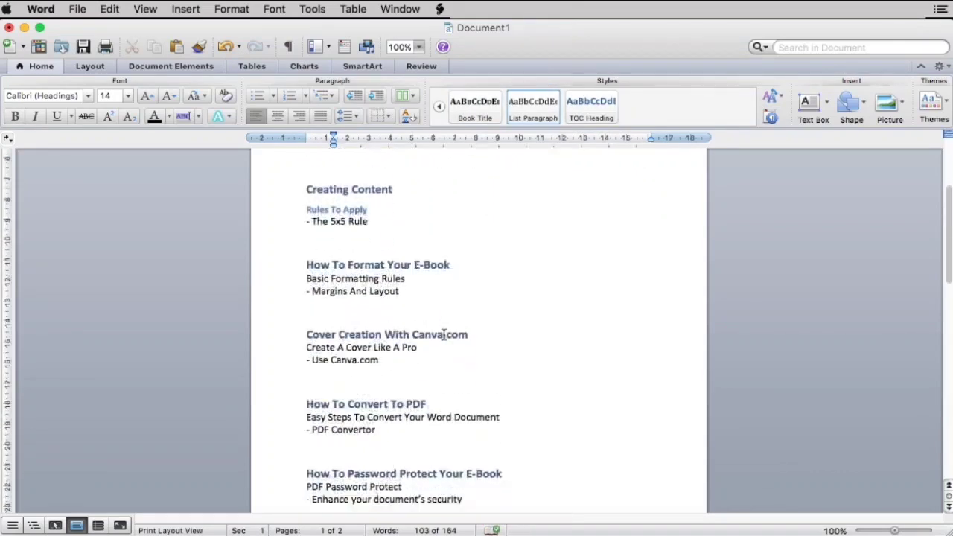
click(305, 261)
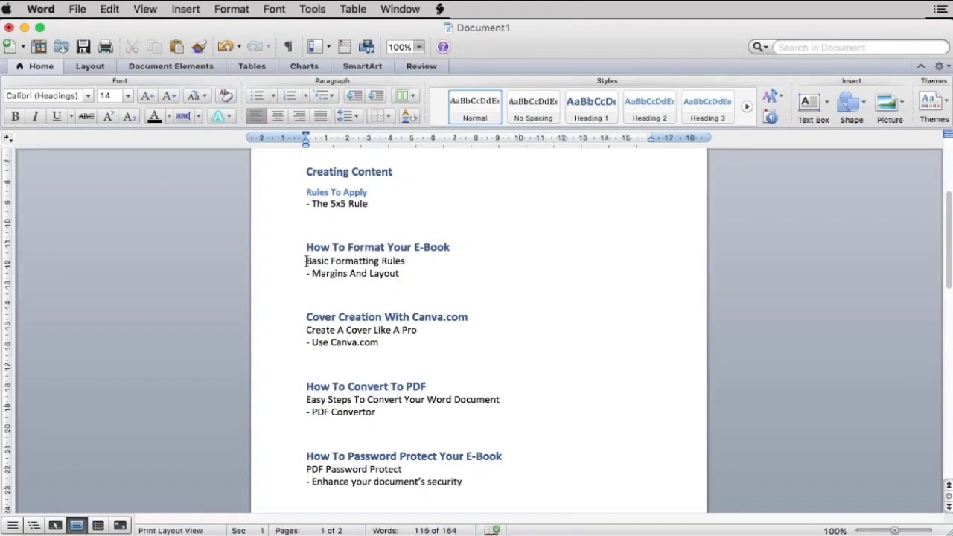
drag(305, 262, 414, 262)
click(646, 112)
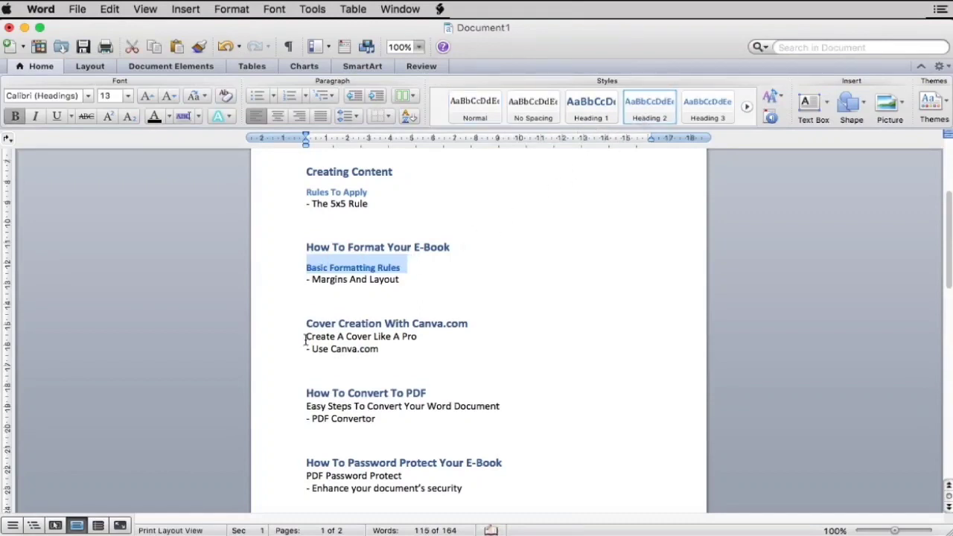
drag(305, 339, 446, 341)
click(649, 118)
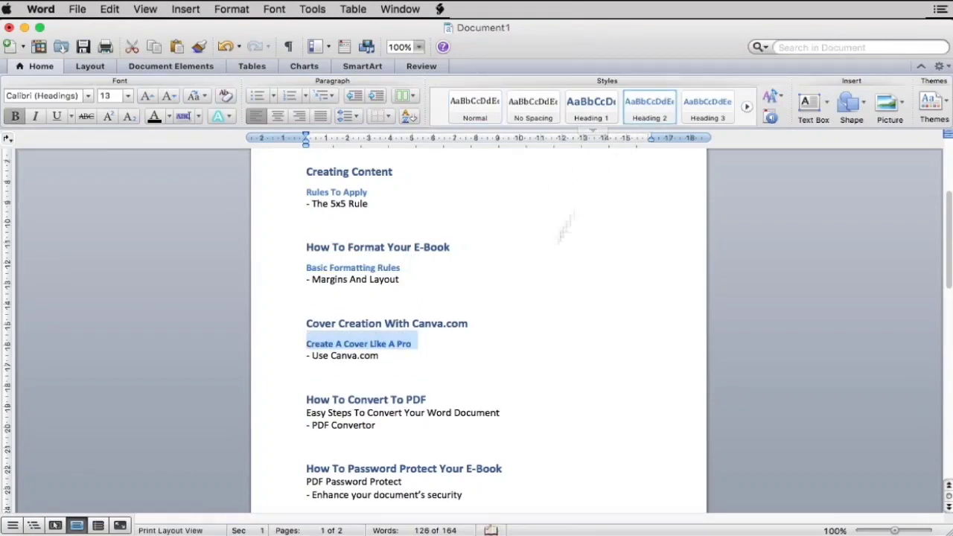
- Apply Heading 2 to 'Easy Steps To Convert Your Word Document' and 'PDF Password Protect'
scroll(460, 354, down, 5)
drag(305, 272, 499, 272)
click(649, 108)
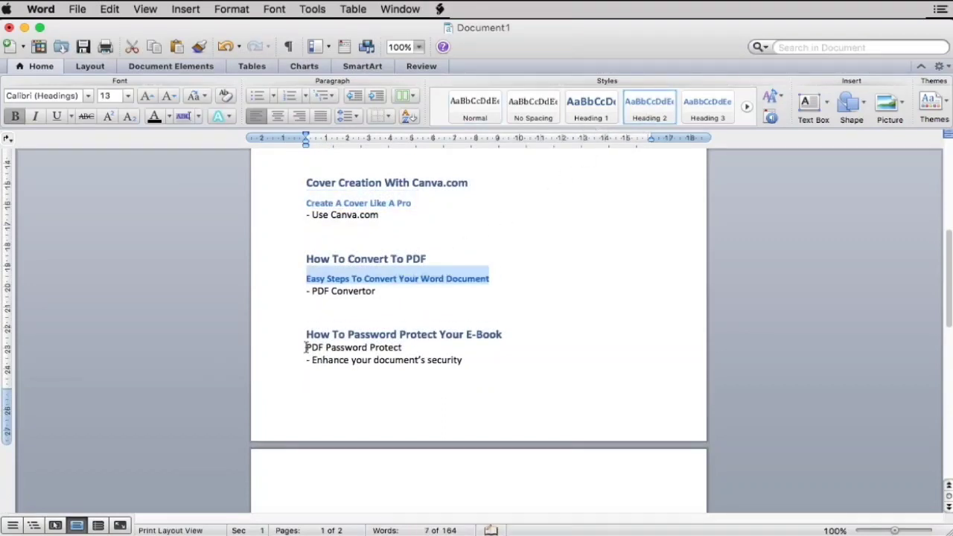
drag(305, 347, 417, 348)
click(648, 112)
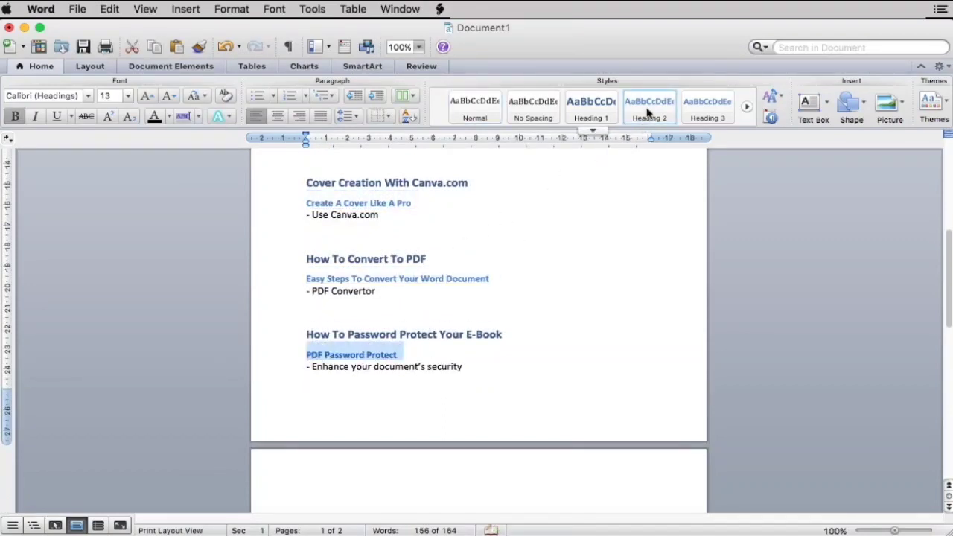
click(320, 366)
scroll(516, 300, up, 10)
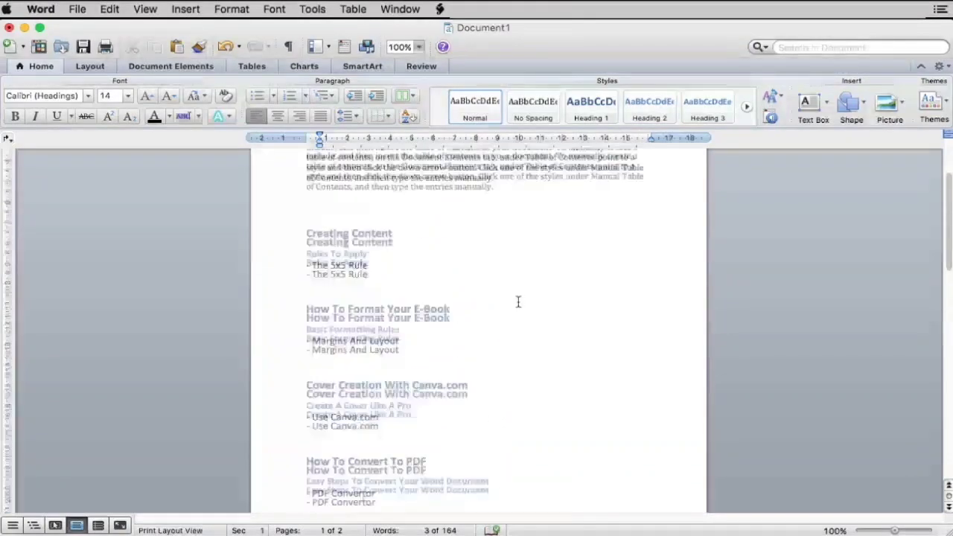
scroll(518, 301, up, 2)
scroll(384, 436, down, 5)
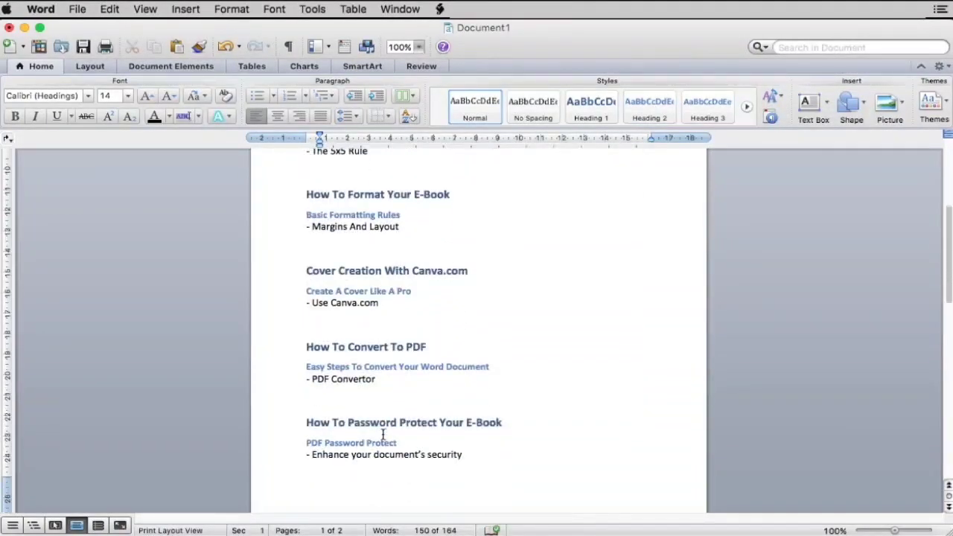
scroll(383, 434, up, 7)
click(387, 235)
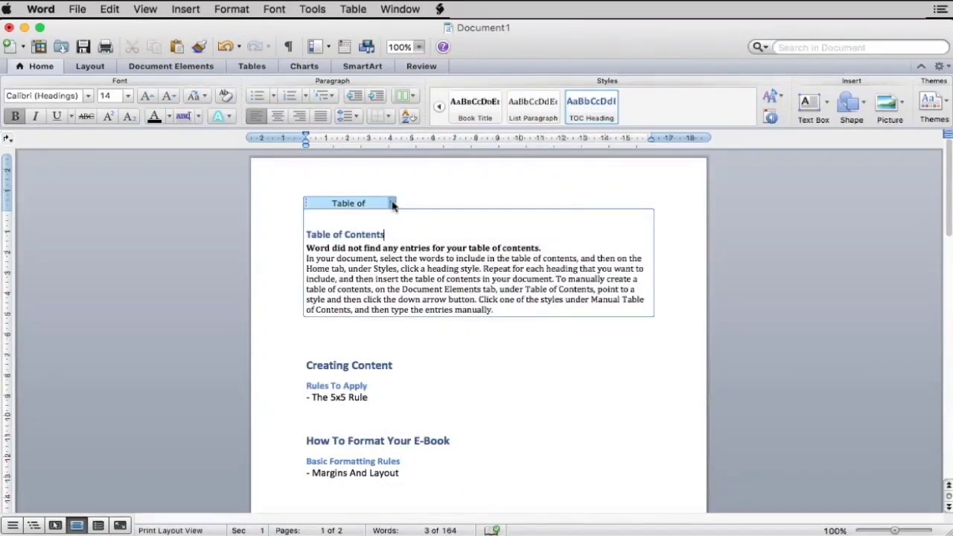
- Update the table of contents so it lists every heading with page numbers
click(392, 204)
click(381, 213)
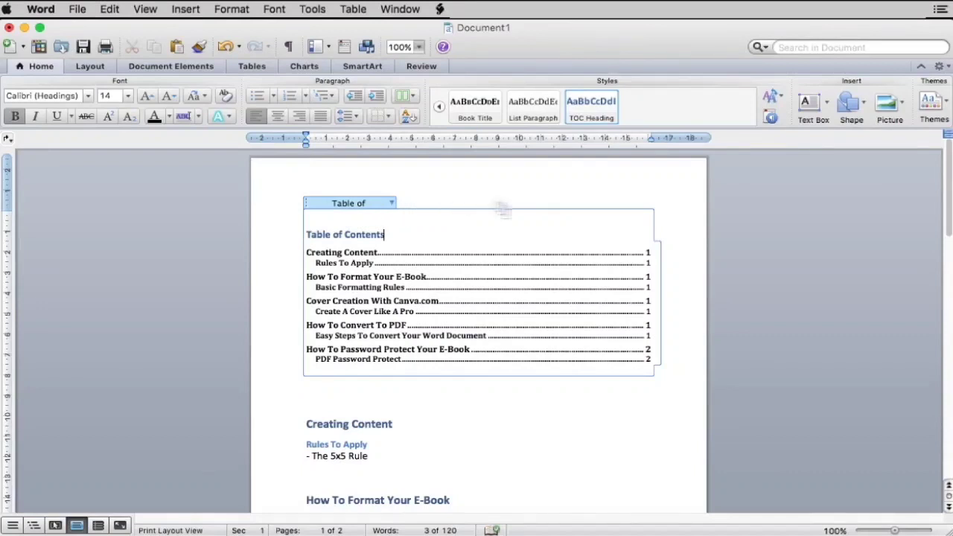
click(489, 405)
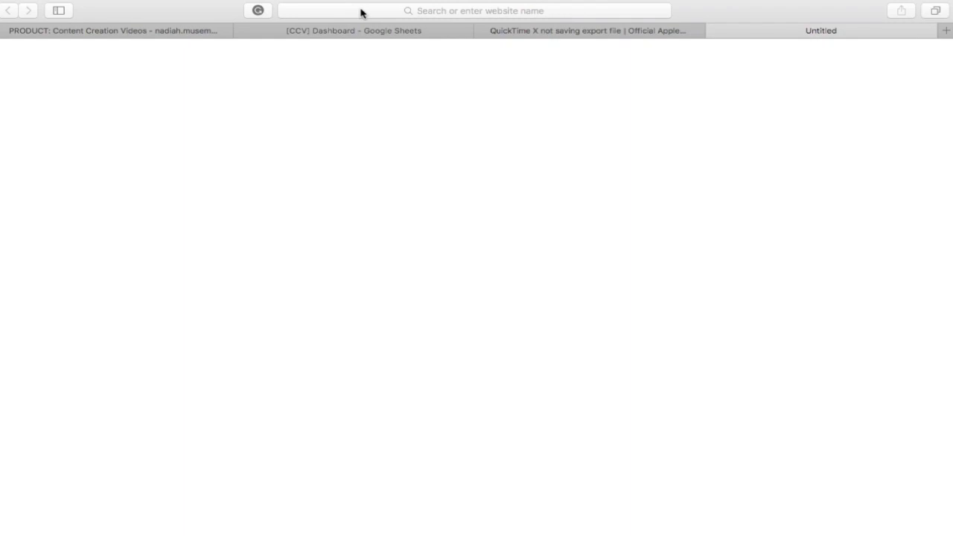
- Load canva.com in Safari and log in to the Canva account
click(429, 10)
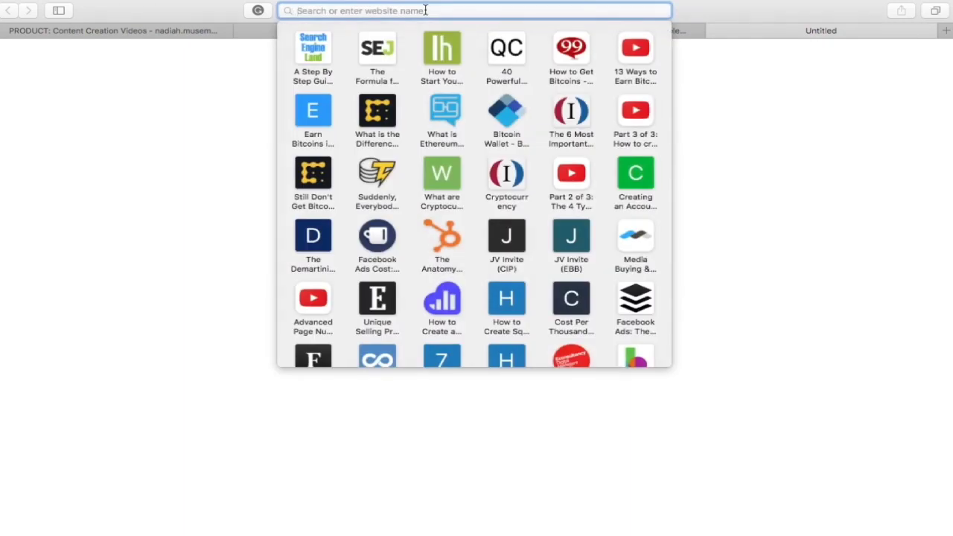
text(canv)
key(Return)
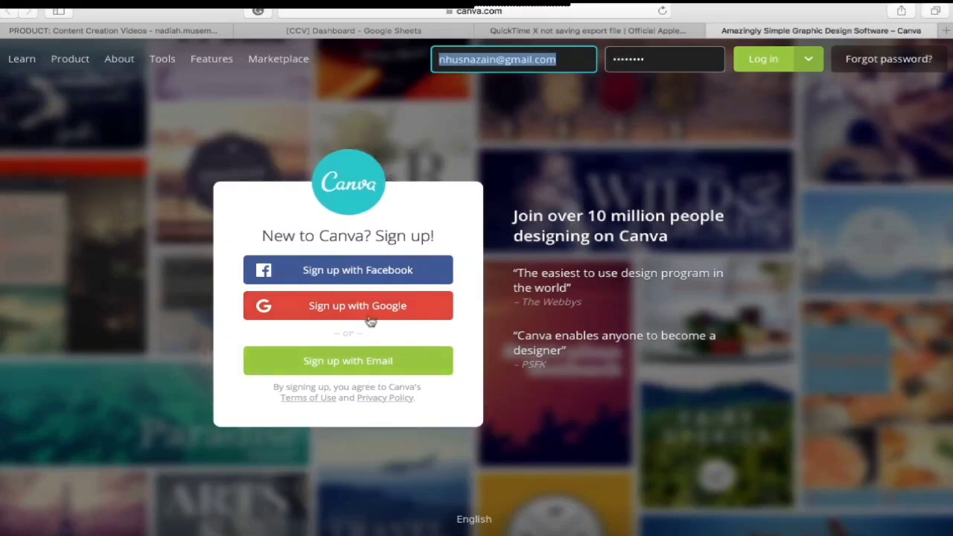
click(763, 62)
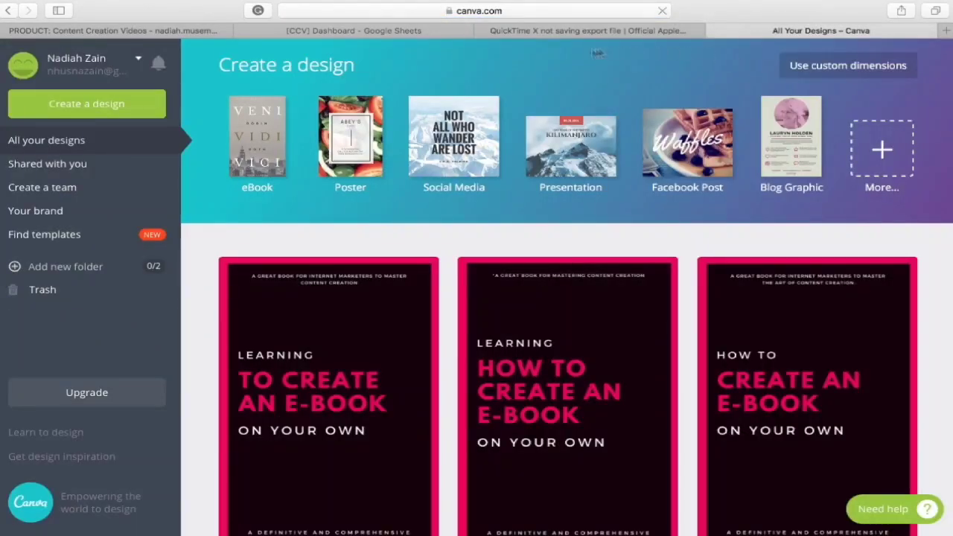
- Browse Canva's design types and start a new eBook design
click(143, 107)
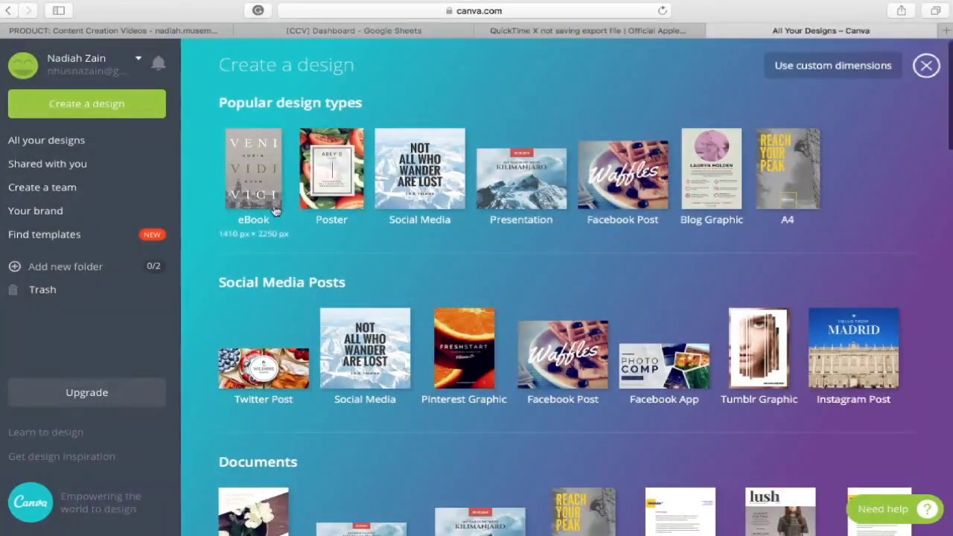
scroll(275, 212, down, 3)
scroll(275, 212, down, 9)
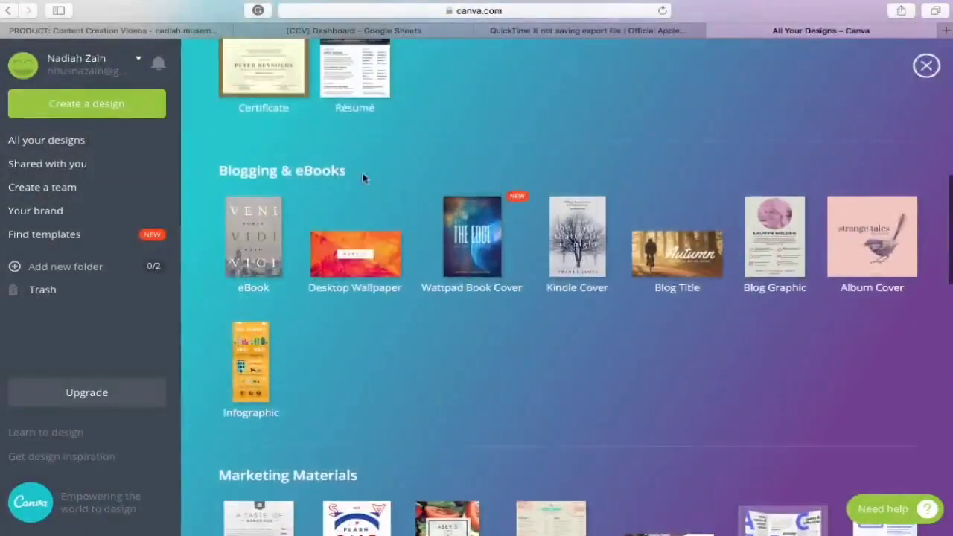
scroll(365, 178, up, 8)
scroll(365, 178, up, 2)
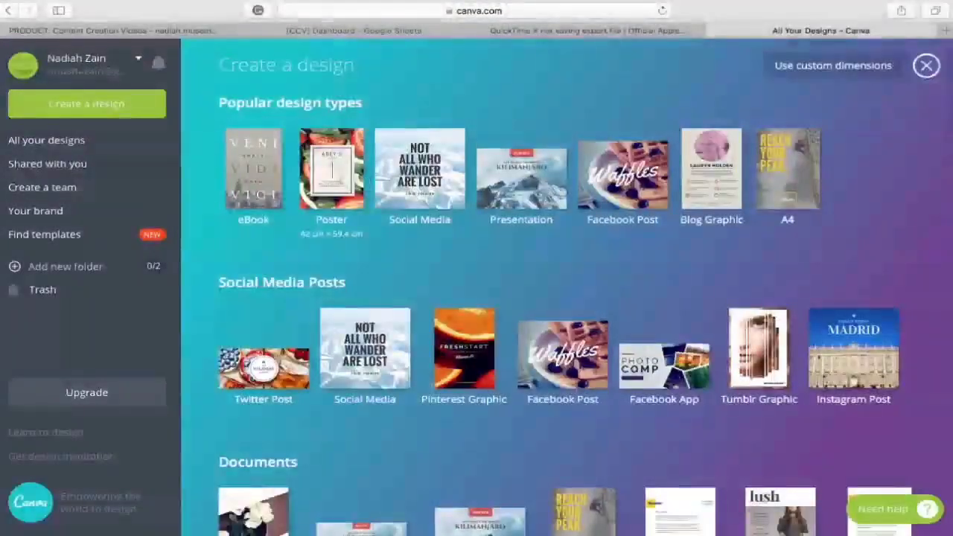
click(249, 184)
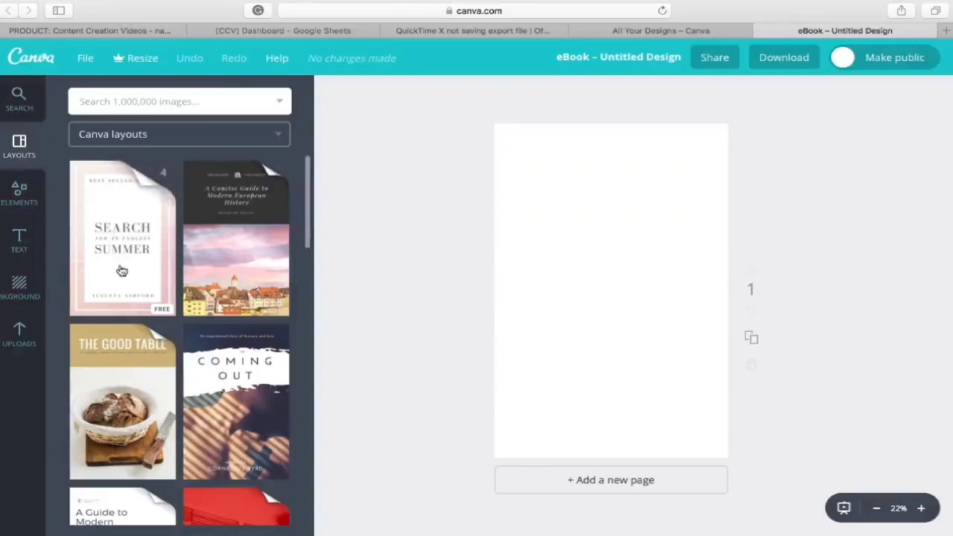
- Browse the Layouts panel, then show Canva's element categories beside the blank eBook page
scroll(121, 270, down, 10)
scroll(121, 270, down, 10)
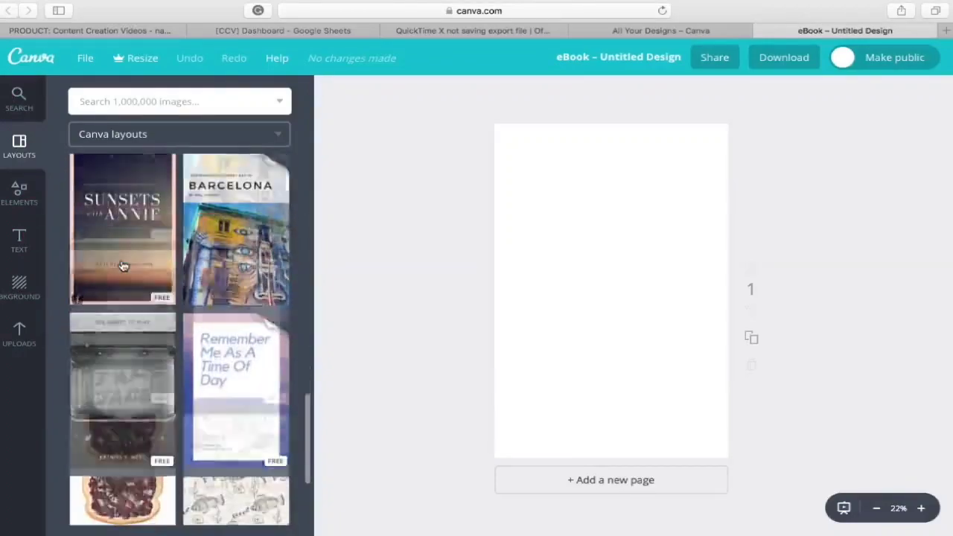
scroll(124, 267, down, 2)
scroll(123, 267, up, 6)
scroll(123, 267, up, 5)
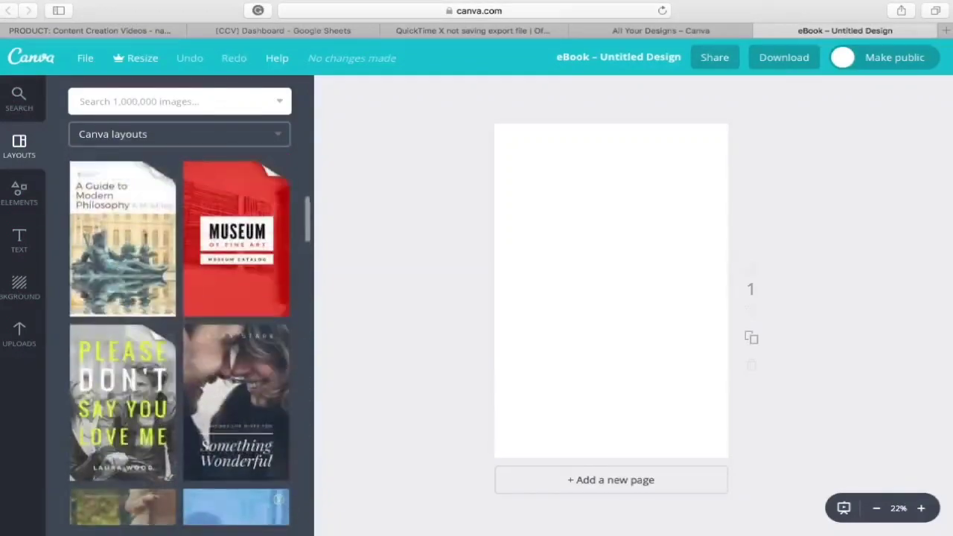
click(19, 191)
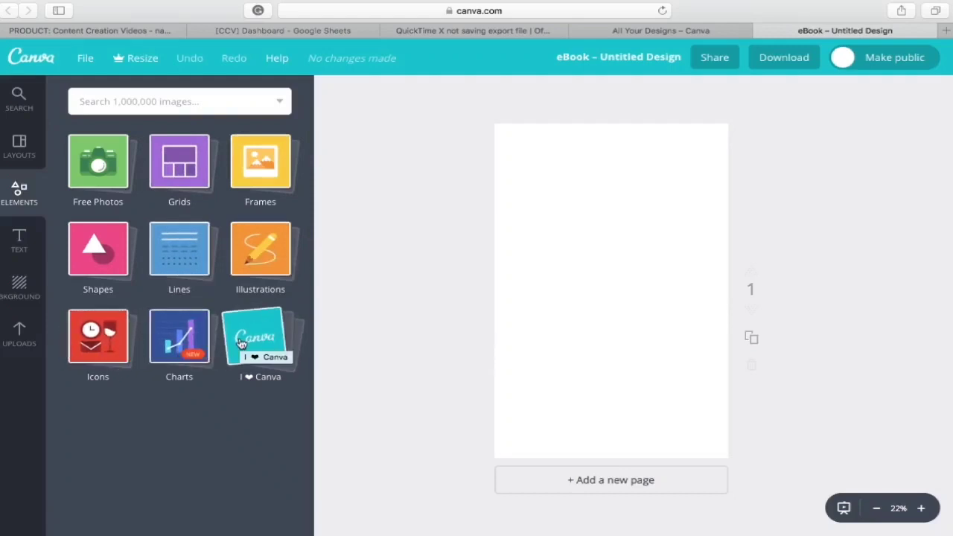
- Browse the Free Photos and Frames collections in Canva's Elements panel
click(110, 181)
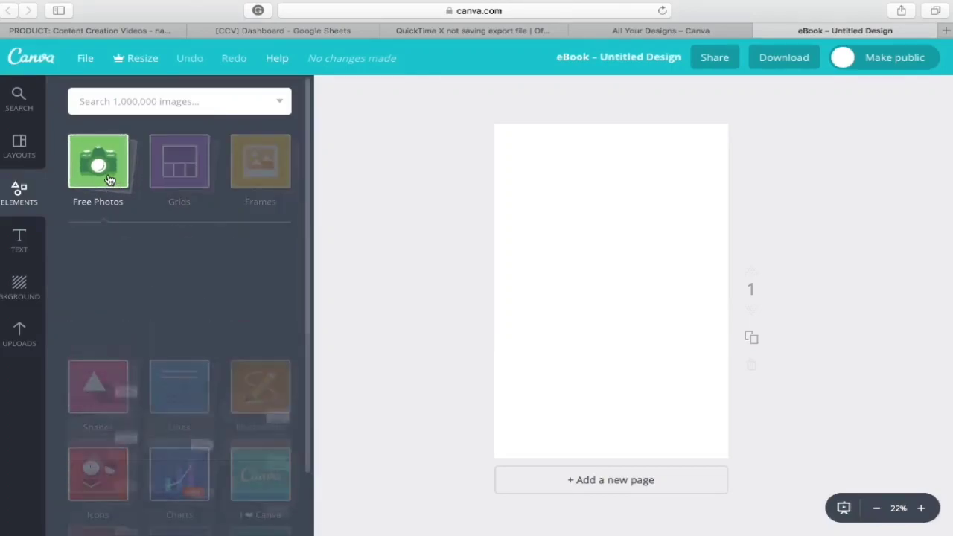
scroll(179, 447, down, 5)
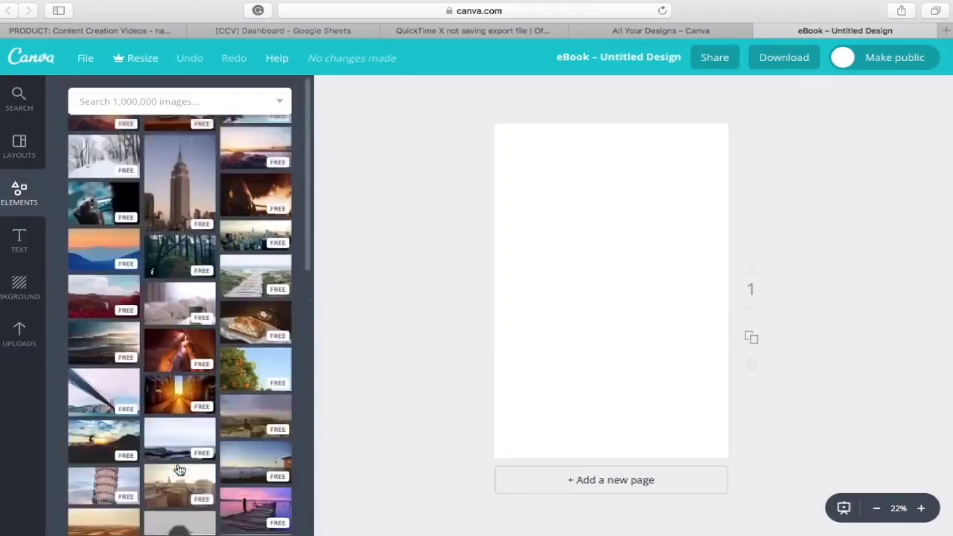
scroll(179, 469, down, 3)
click(281, 132)
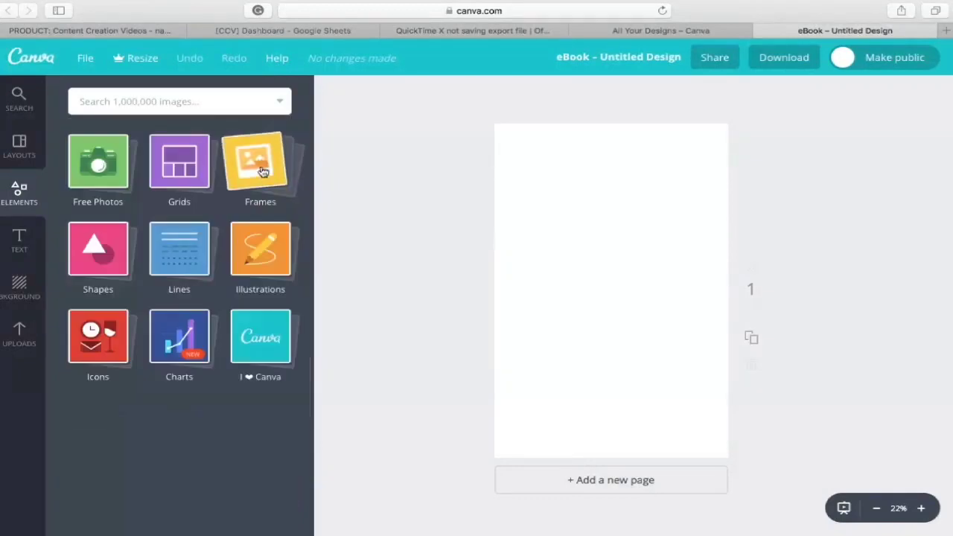
click(263, 172)
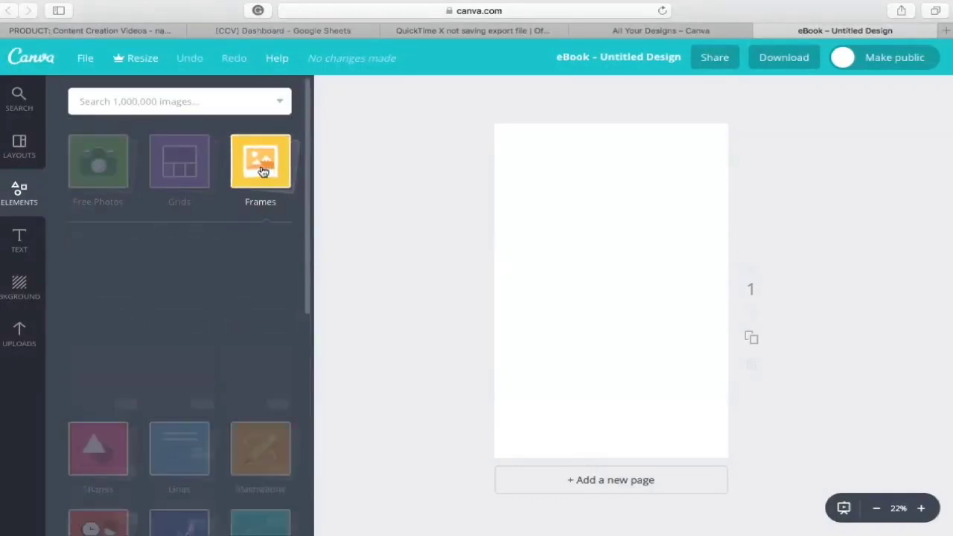
scroll(180, 372, down, 5)
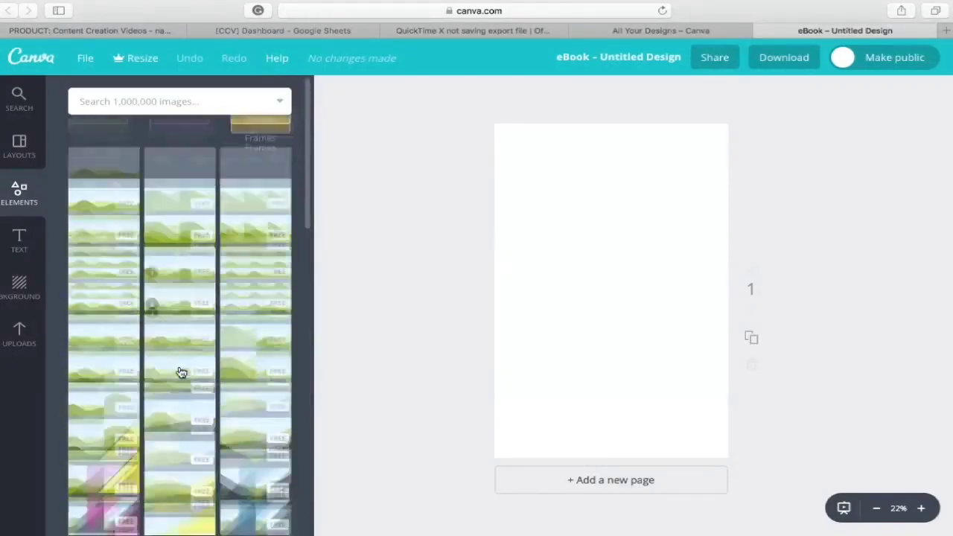
click(281, 131)
- Scroll through the Text panel's ready-made headings and styled text combinations
click(21, 244)
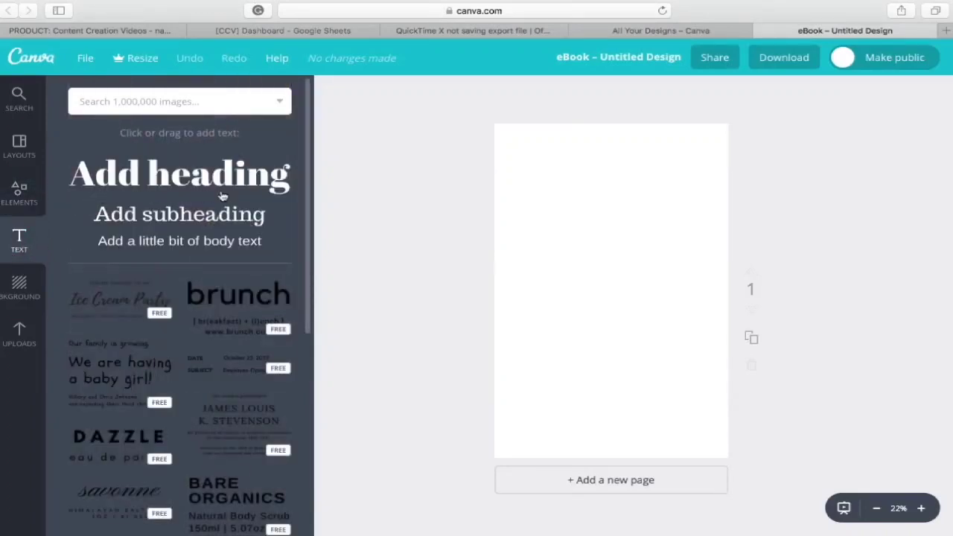
scroll(128, 336, down, 8)
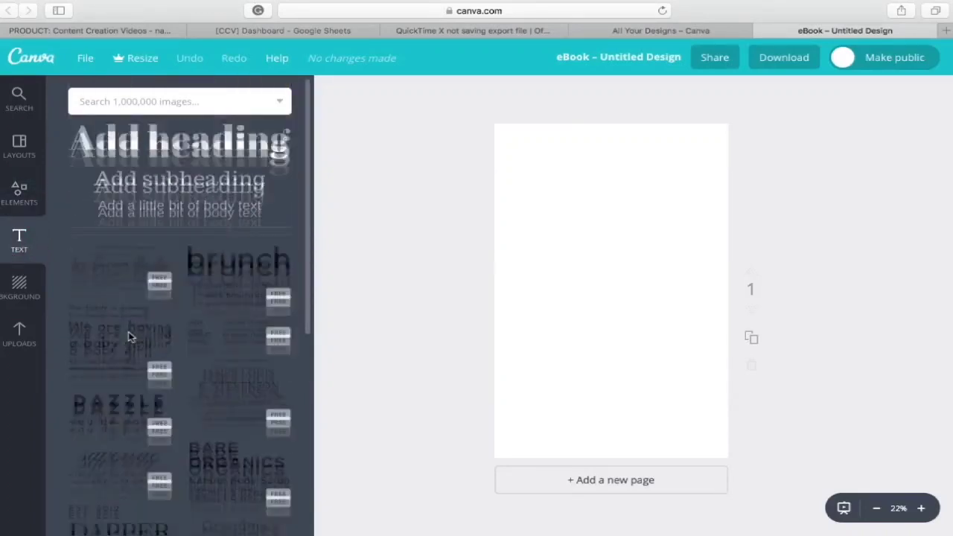
scroll(128, 337, down, 8)
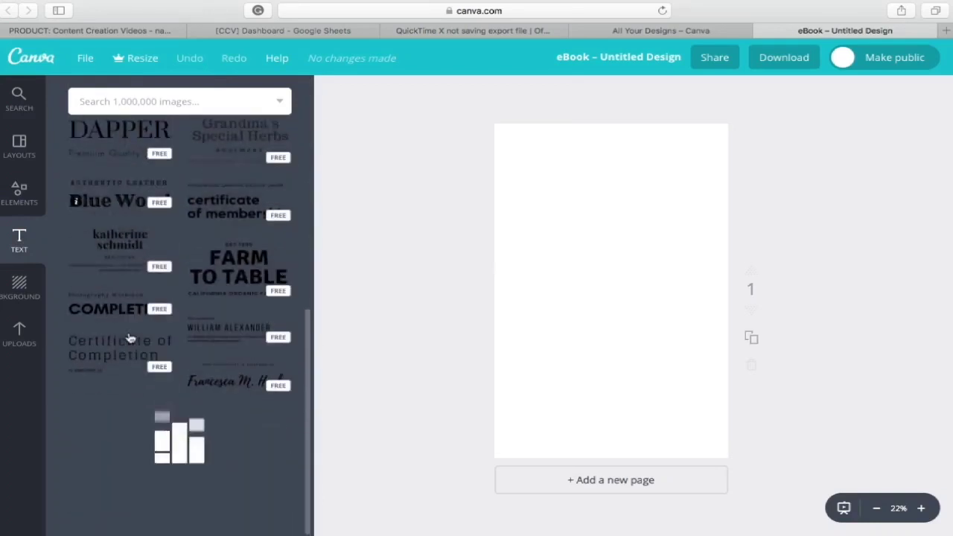
scroll(128, 337, down, 10)
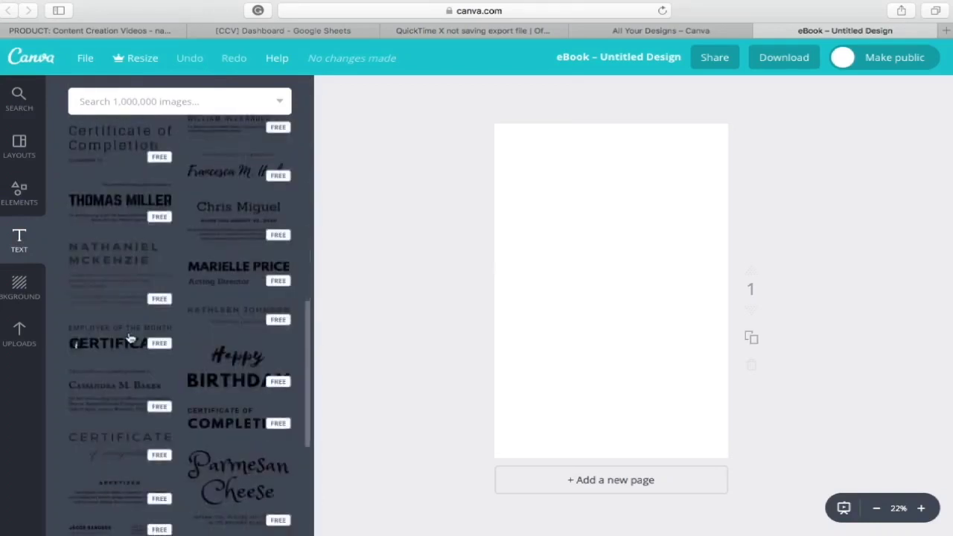
scroll(128, 332, down, 3)
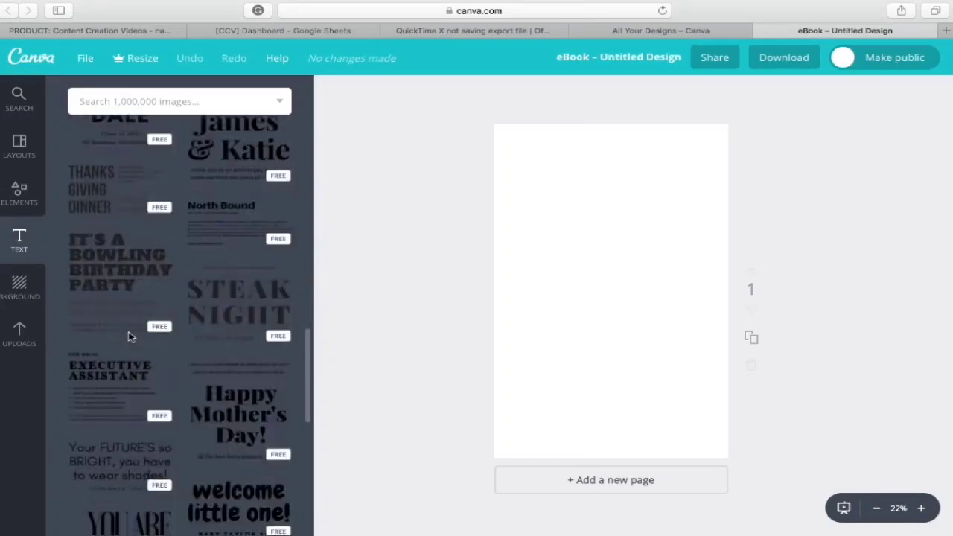
scroll(128, 332, up, 10)
scroll(128, 332, up, 5)
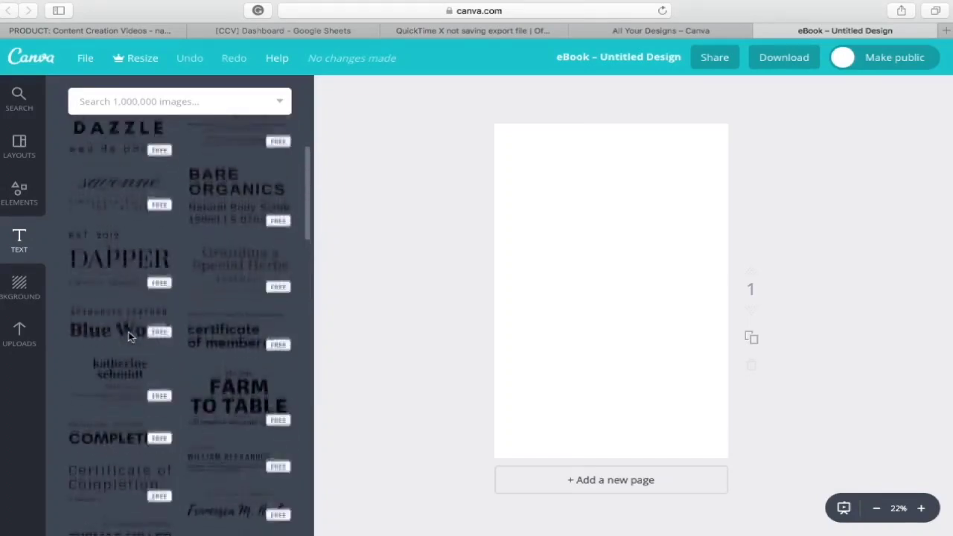
- Look through Canva's background colours and textures, then bring up the Uploads area
click(17, 286)
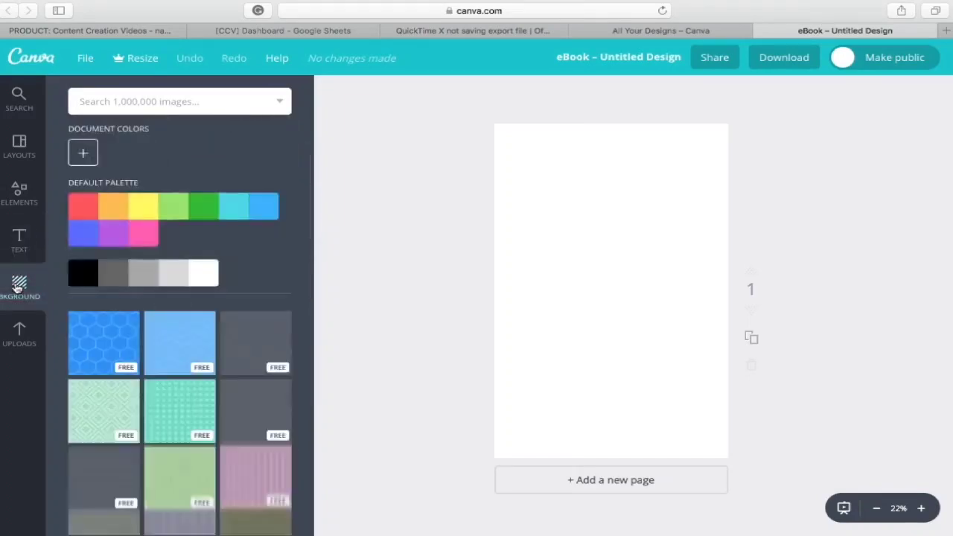
scroll(104, 338, down, 9)
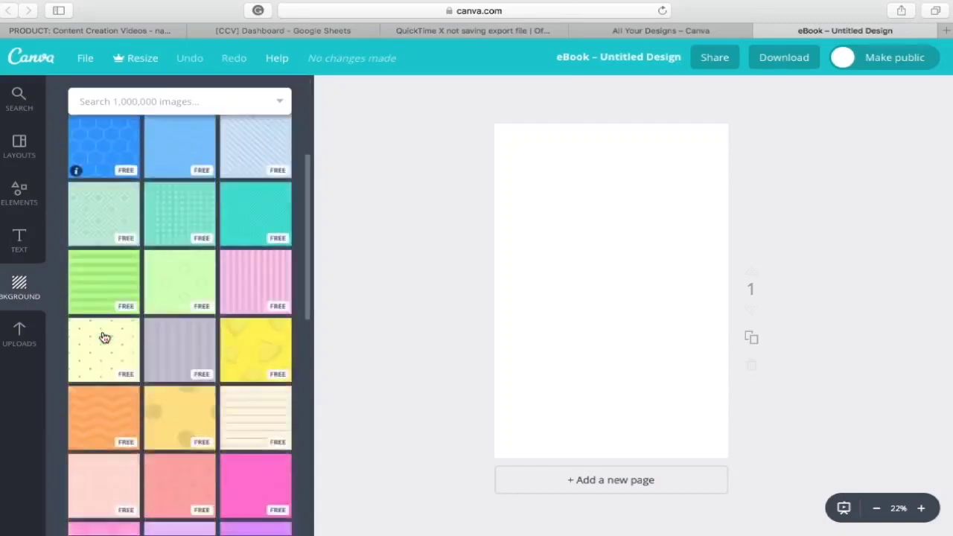
scroll(105, 338, up, 3)
scroll(104, 338, up, 5)
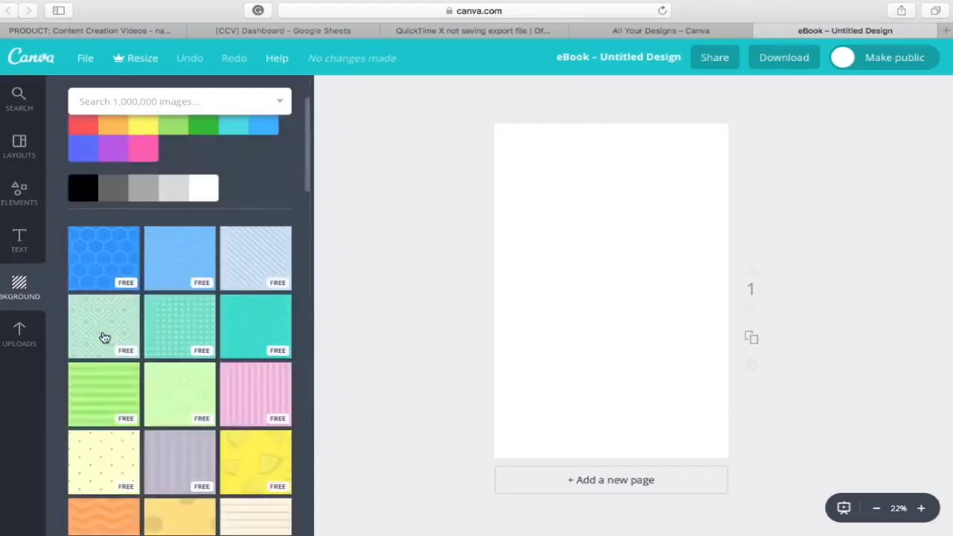
click(18, 335)
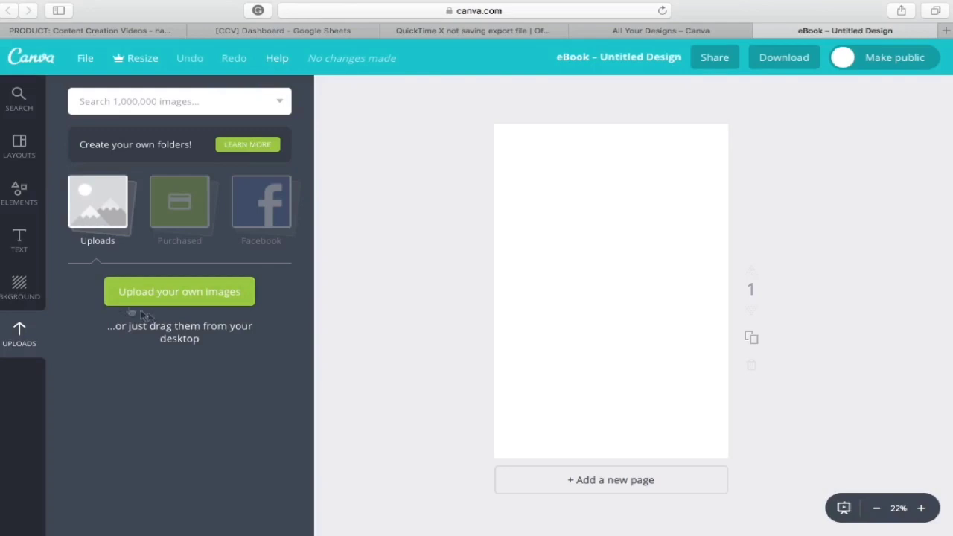
- Apply the pink-bordered Learning Adobe InDesign cover layout to the blank eBook page
click(23, 142)
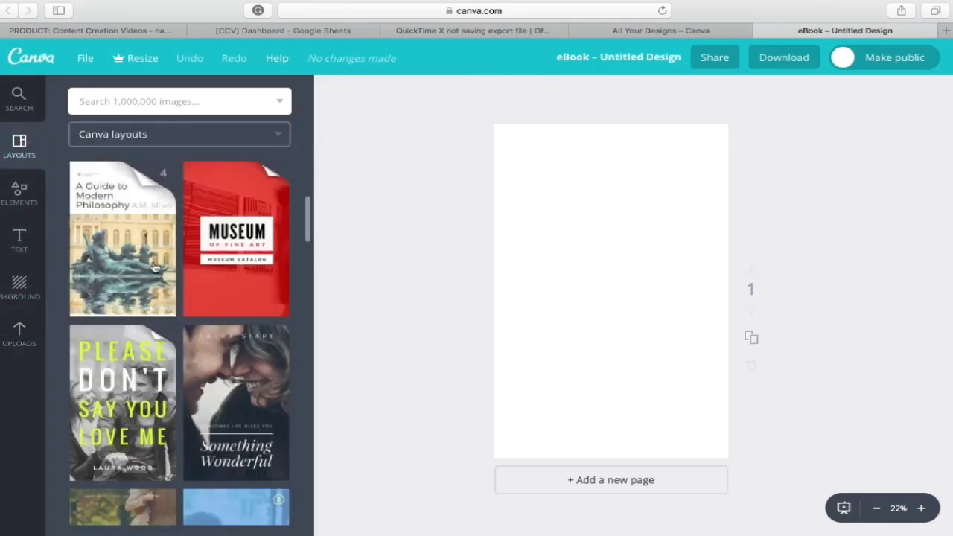
scroll(154, 268, down, 7)
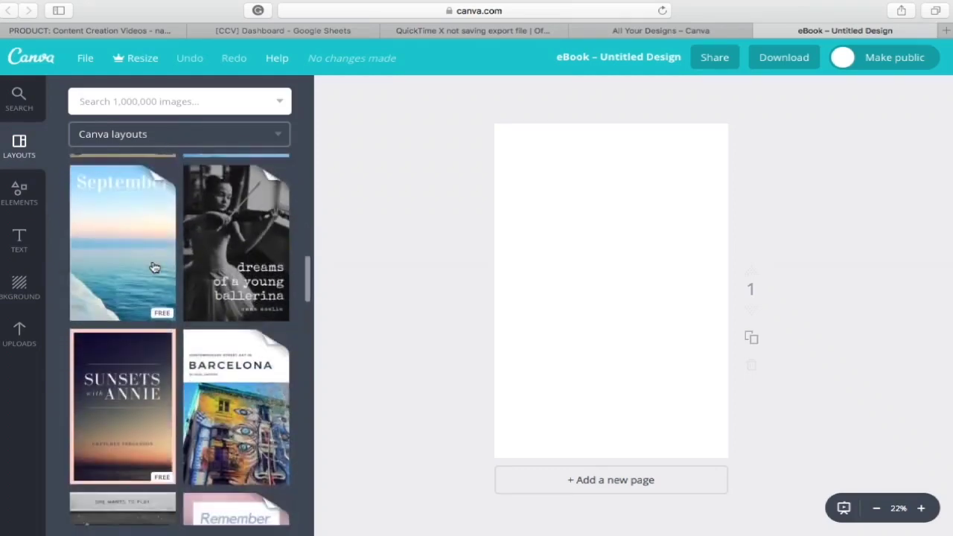
scroll(160, 315, down, 12)
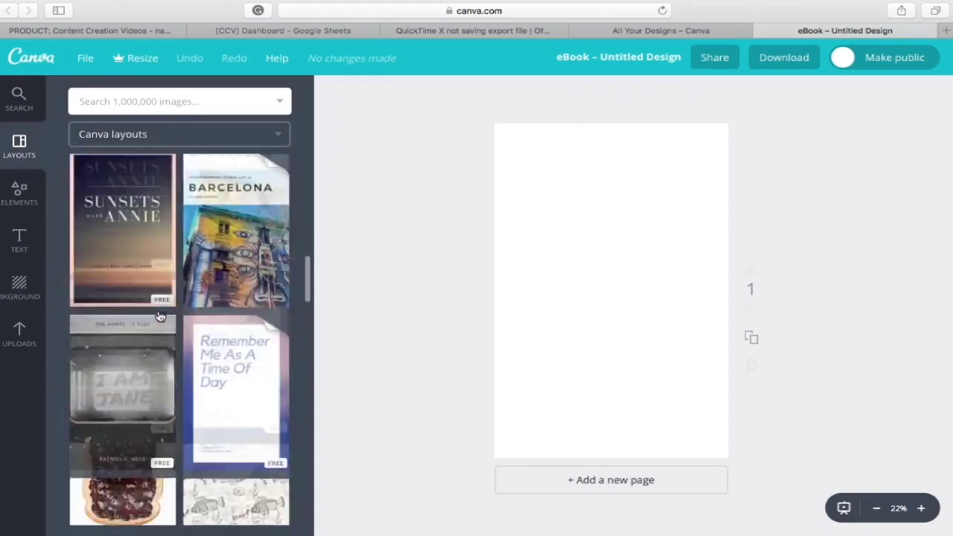
scroll(160, 316, down, 7)
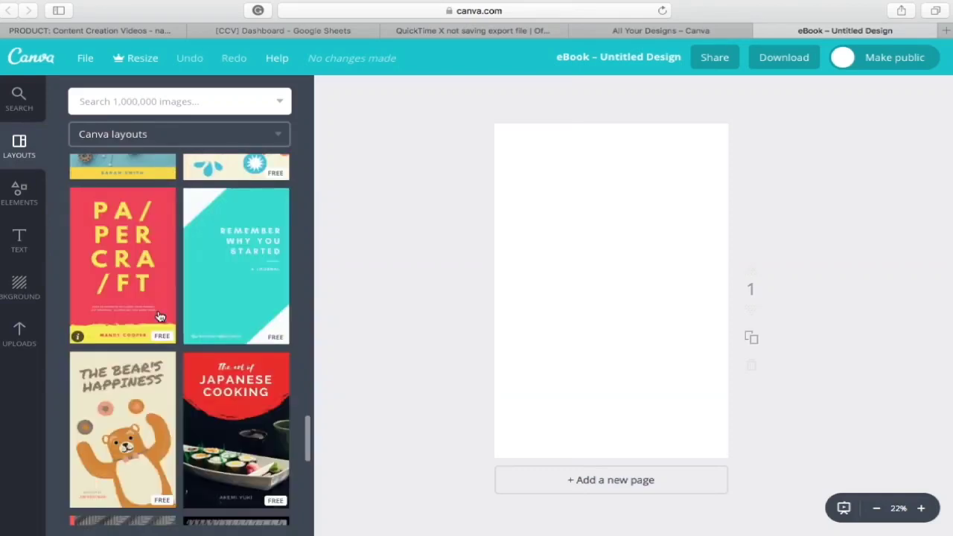
scroll(144, 421, down, 1)
right_click(144, 421)
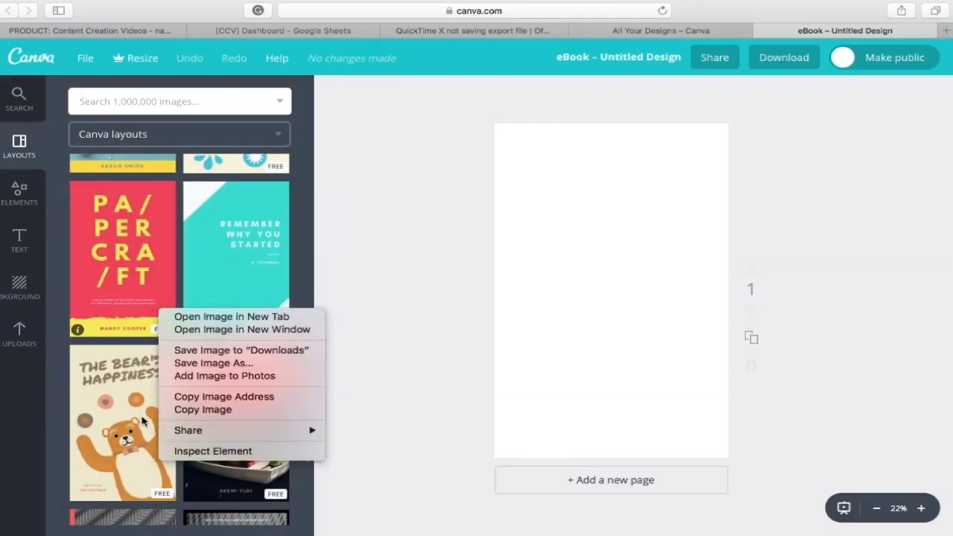
scroll(62, 384, down, 5)
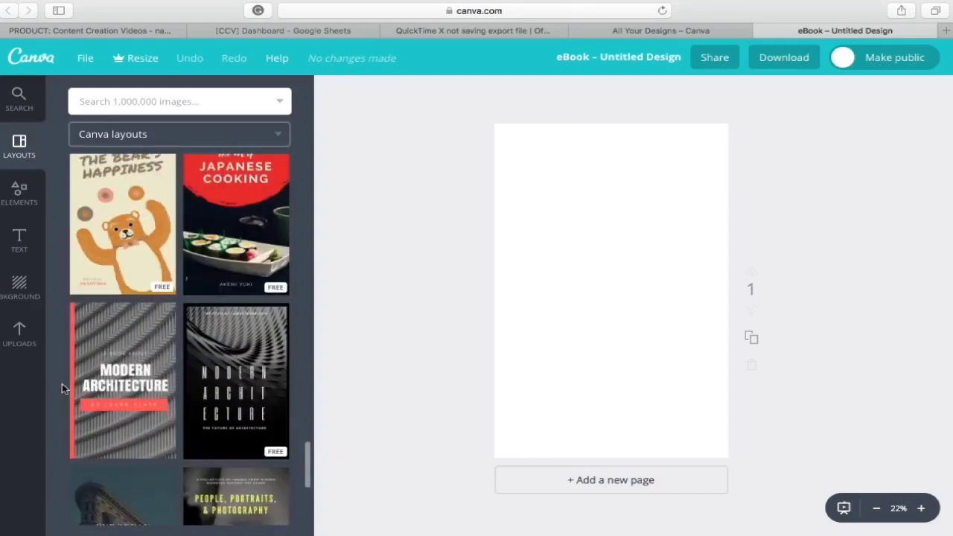
scroll(166, 359, down, 5)
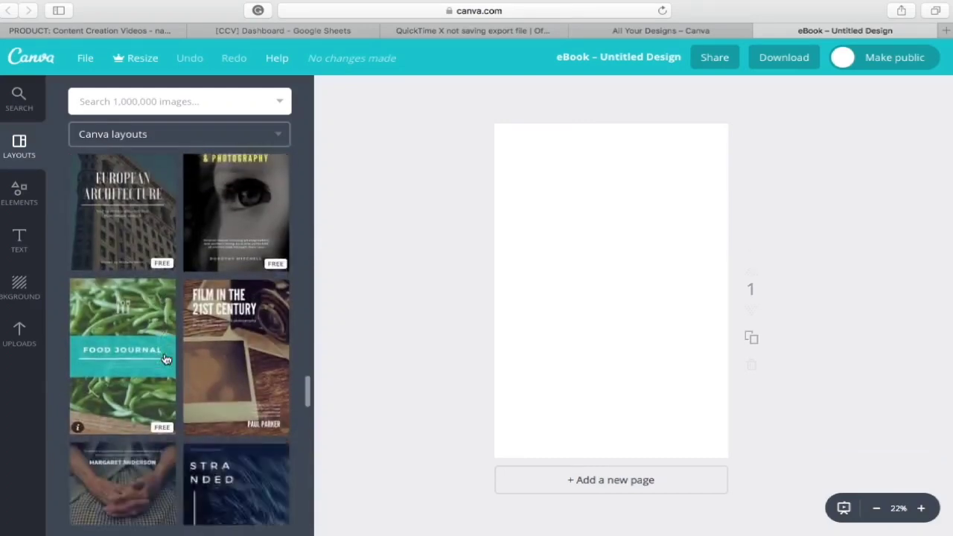
scroll(223, 342, down, 10)
click(255, 332)
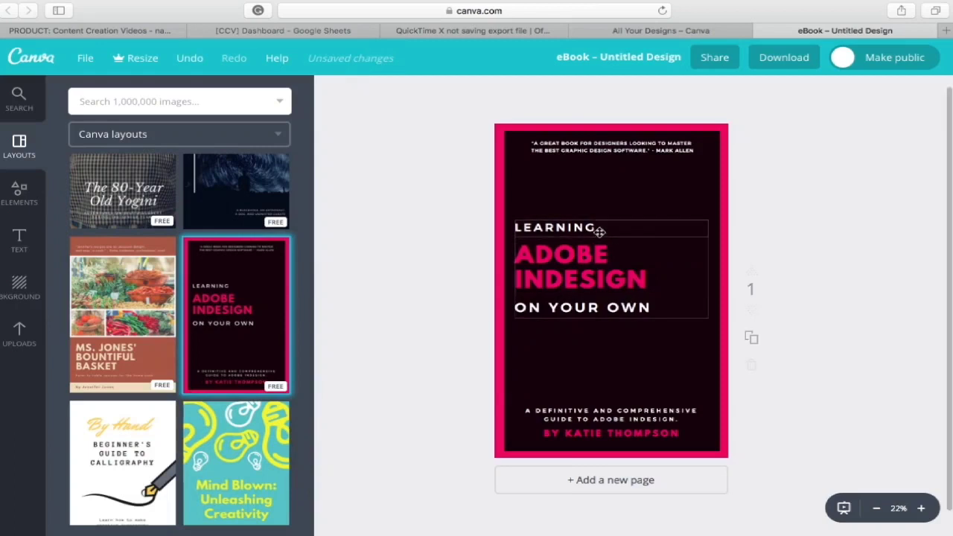
- Replace the word LEARNING on the cover with HOW TO
double_click(599, 232)
key(BackSpace)
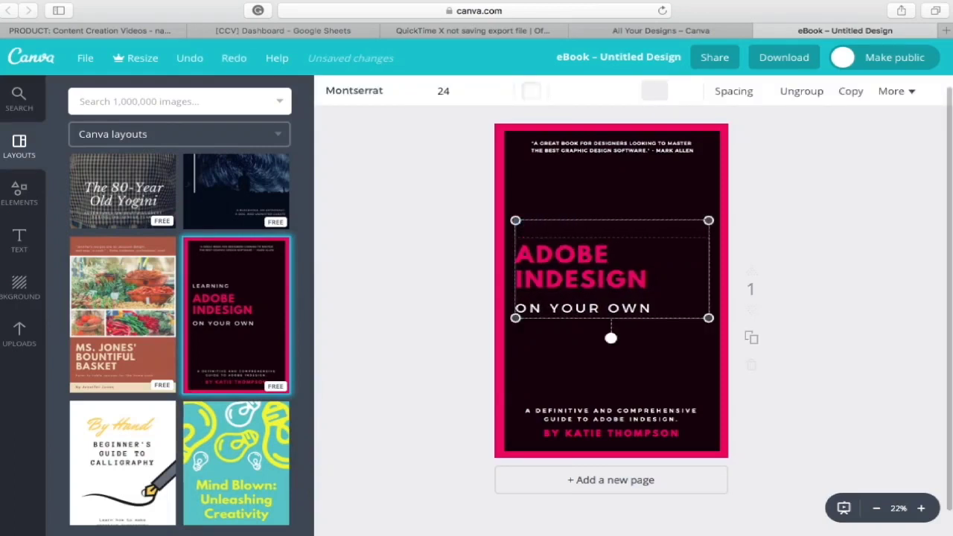
text(HOW TO)
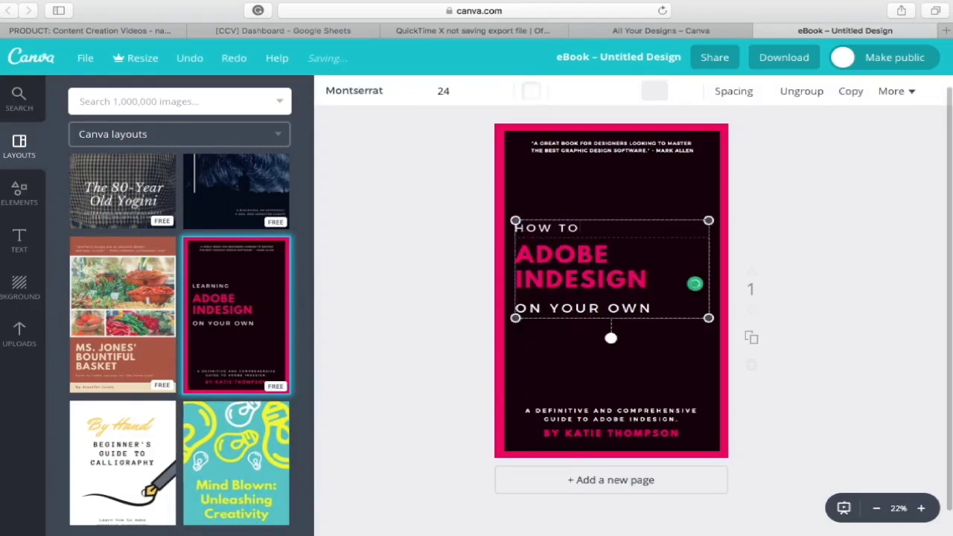
- Change ADOBE INDESIGN to CREATE AN E-BOOK, then select ADOBE INDESIGN in the bottom subtitle
click(614, 266)
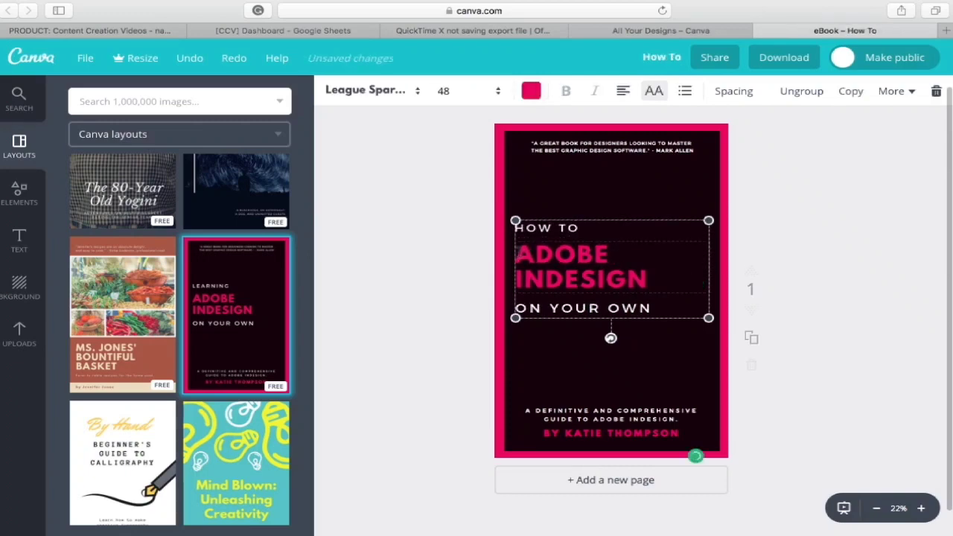
drag(516, 254, 687, 285)
text(CREATE AN E-BOOK)
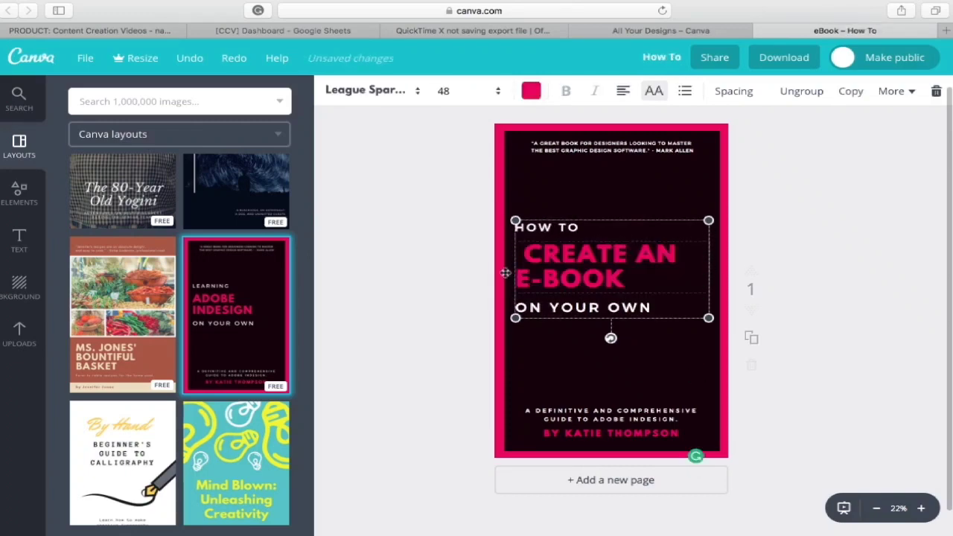
click(524, 255)
key(BackSpace)
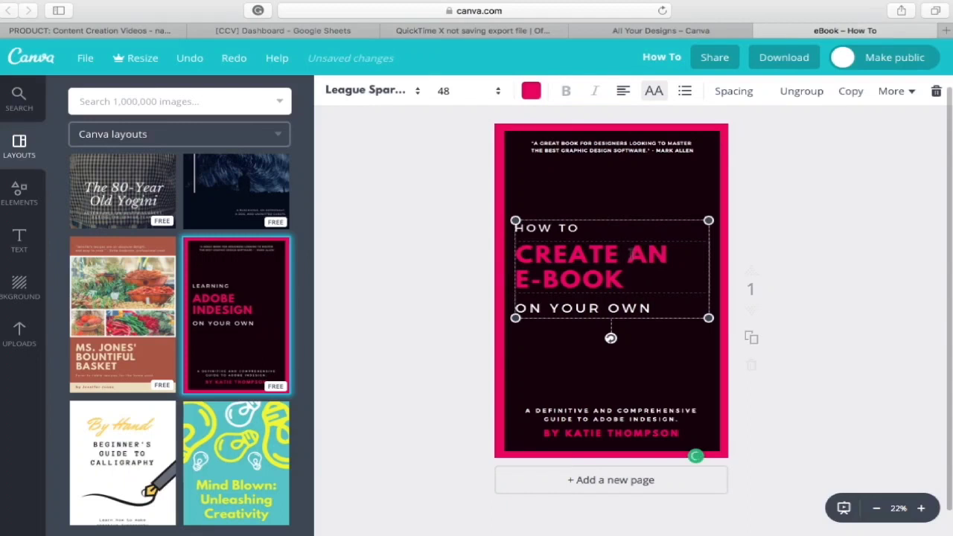
click(592, 421)
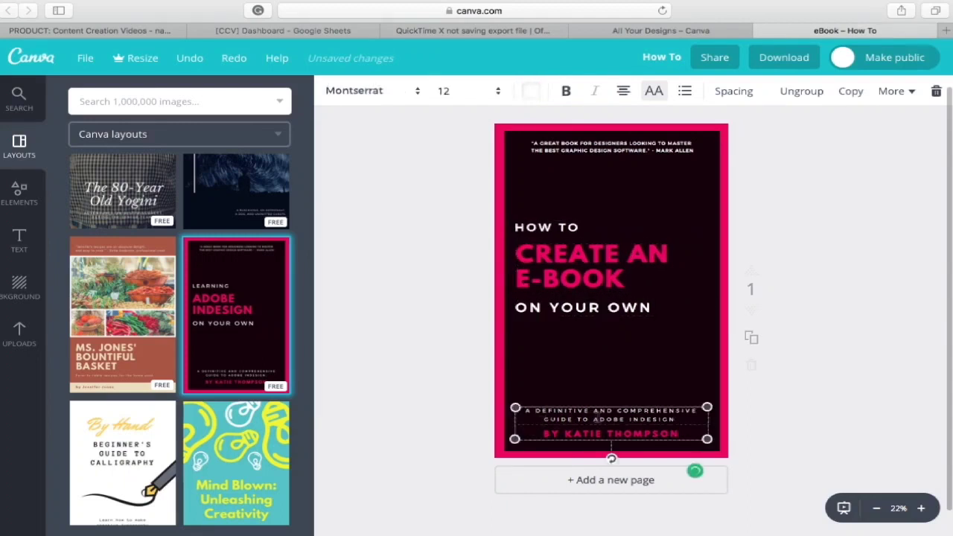
drag(594, 419, 686, 419)
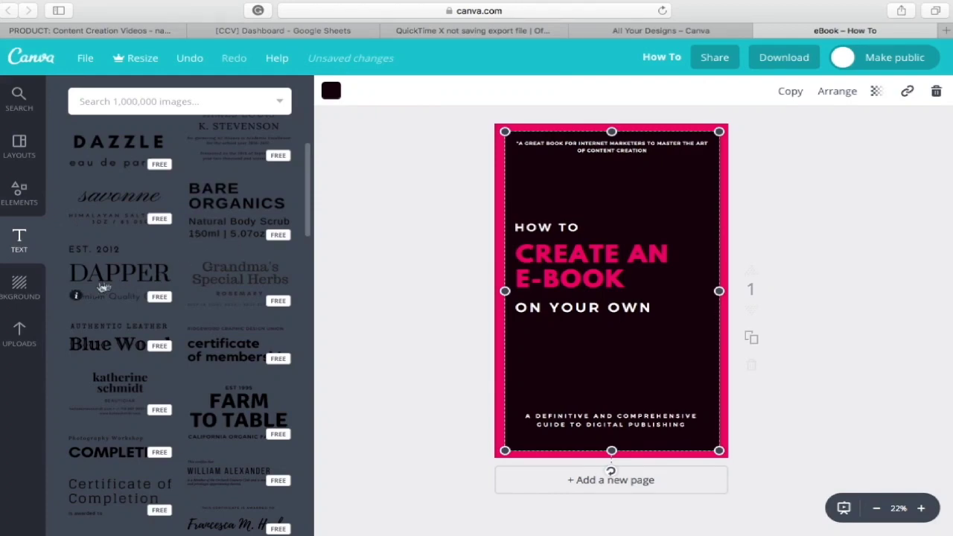
- Try the blue chevron background pattern, undo it, and deselect the cover
click(18, 288)
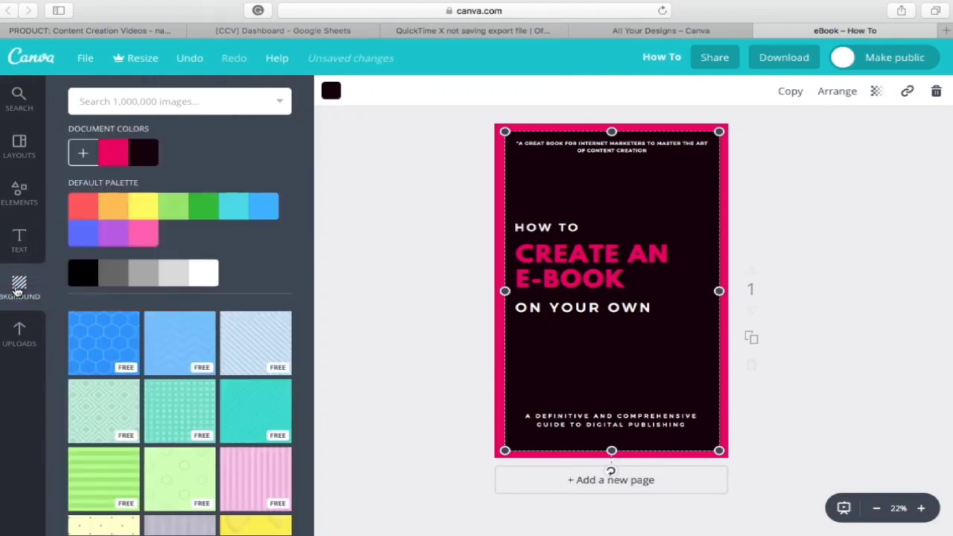
click(180, 337)
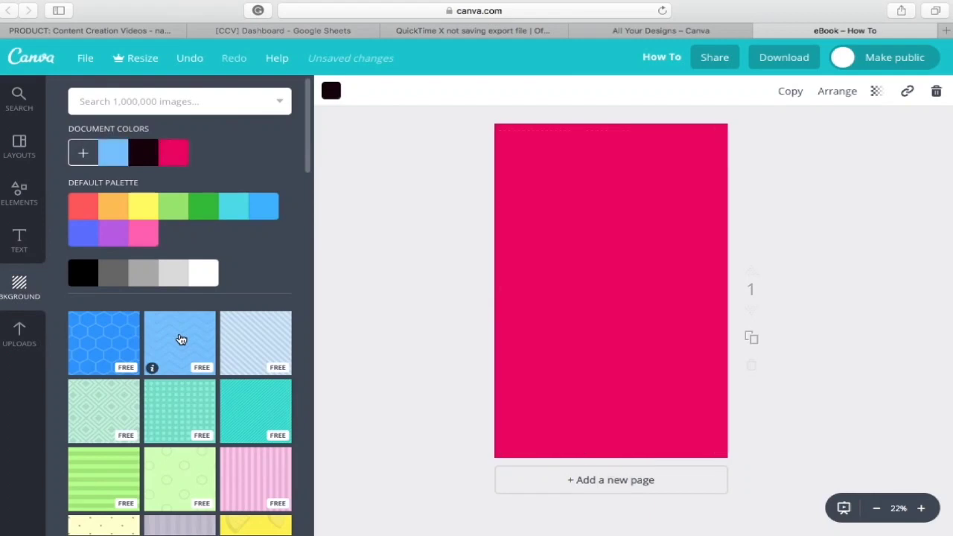
click(190, 62)
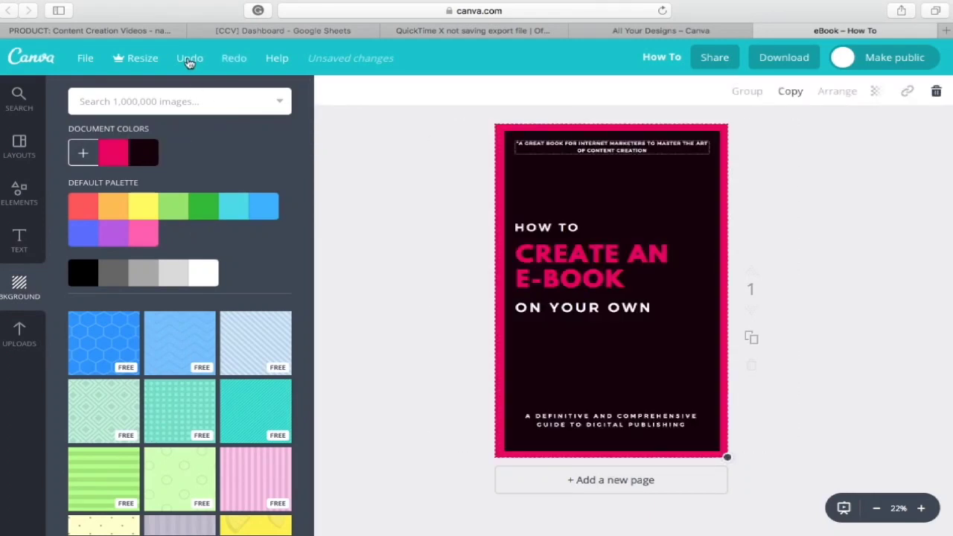
click(451, 174)
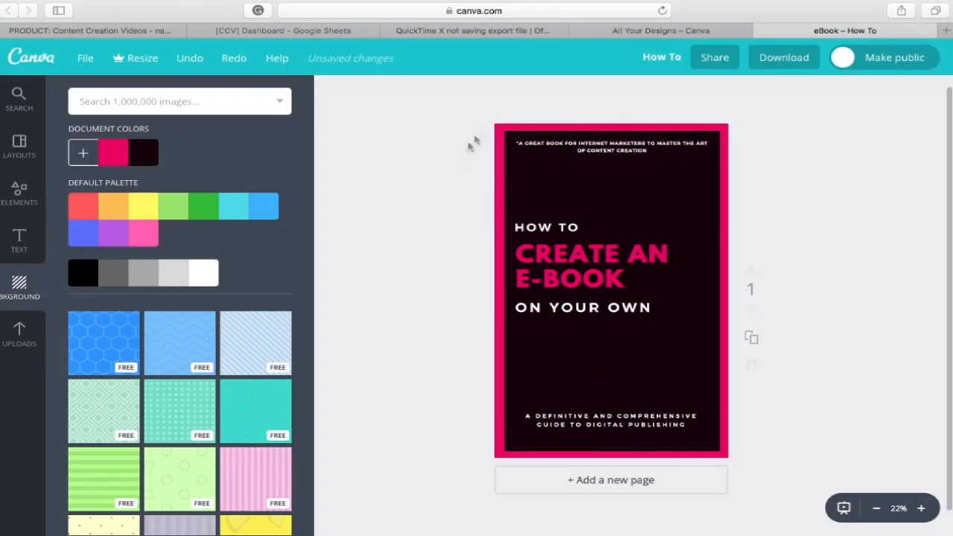
- Download the finished Canva cover design as a PNG image
click(776, 66)
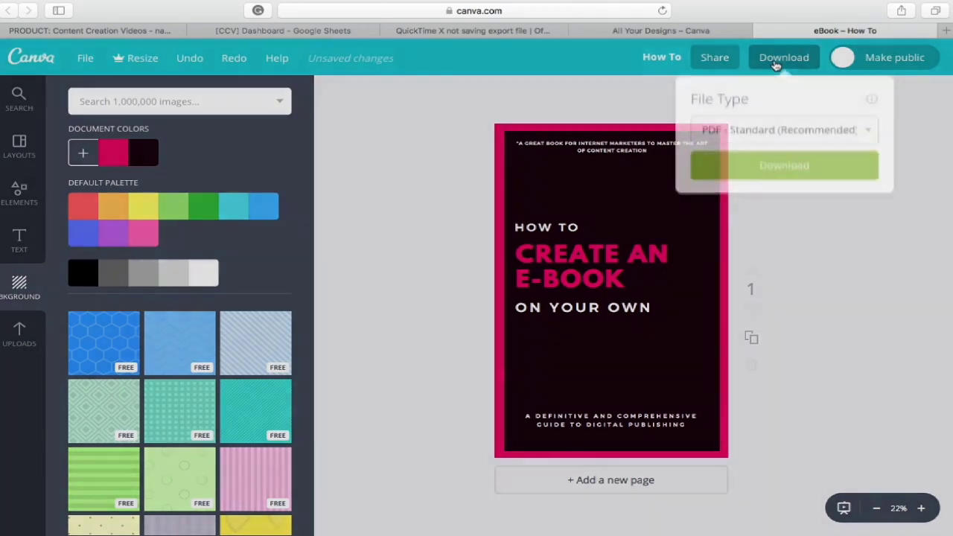
click(866, 130)
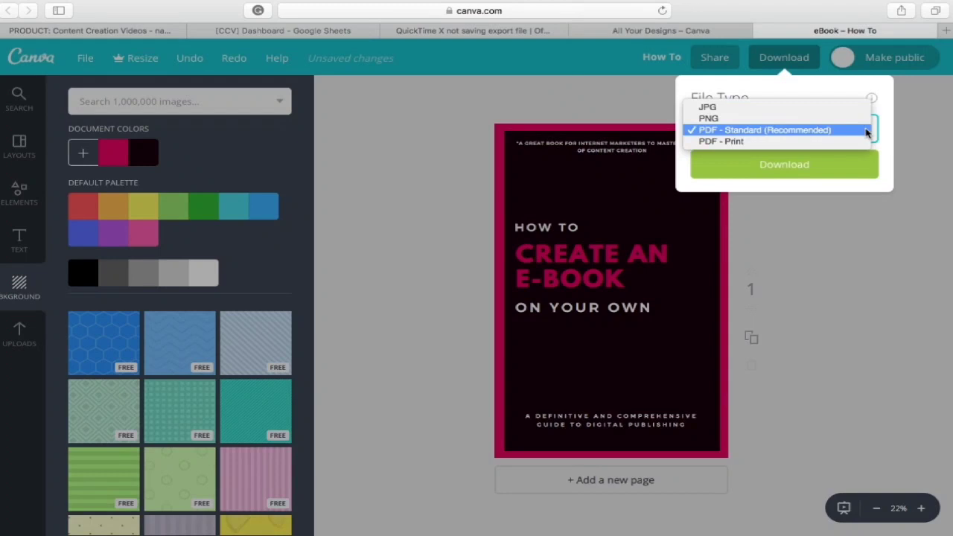
click(855, 119)
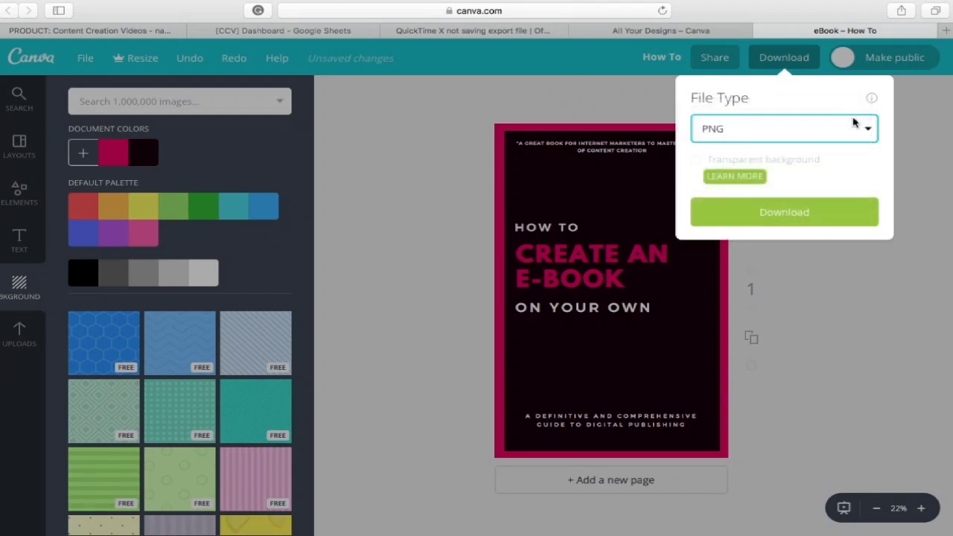
click(816, 213)
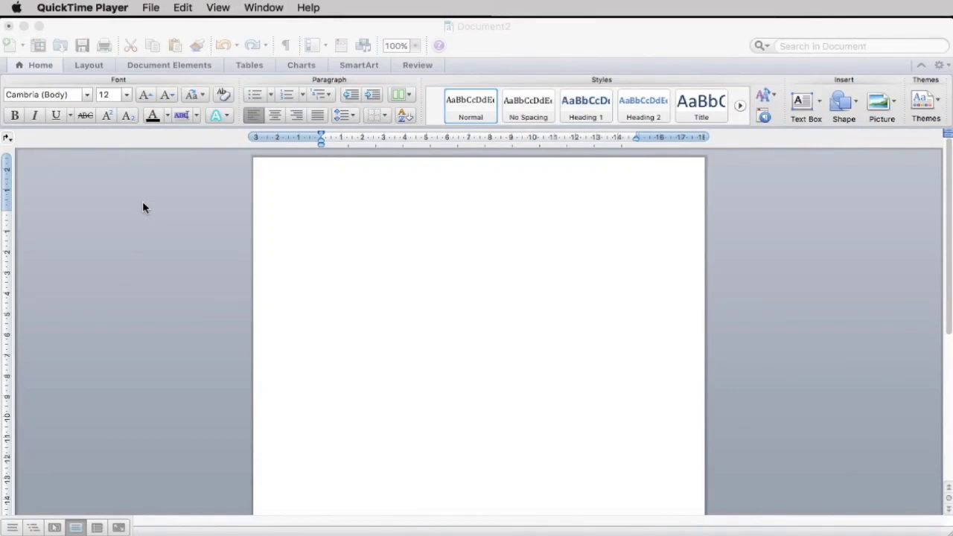
- Set the blank Word document's page size to A4, 21 cm x 29.7 cm
click(95, 68)
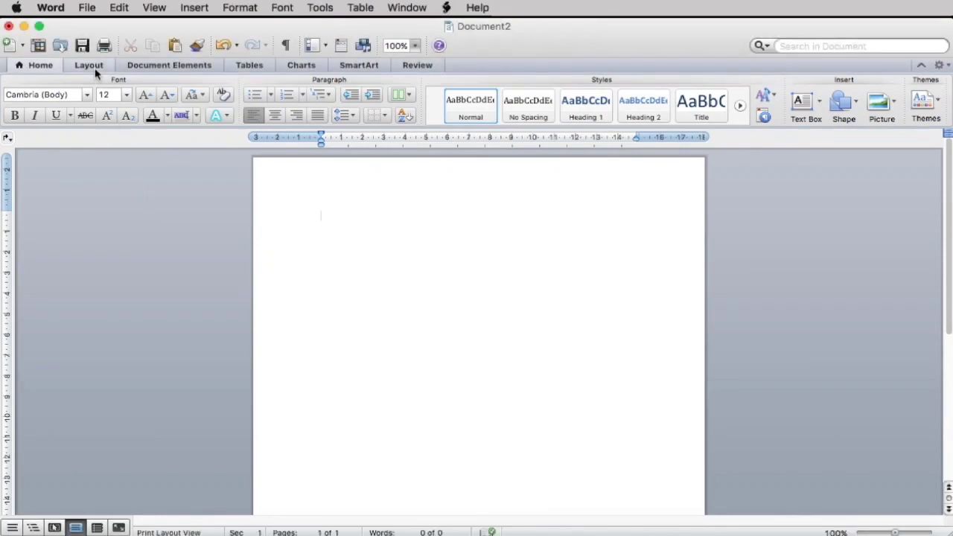
click(89, 66)
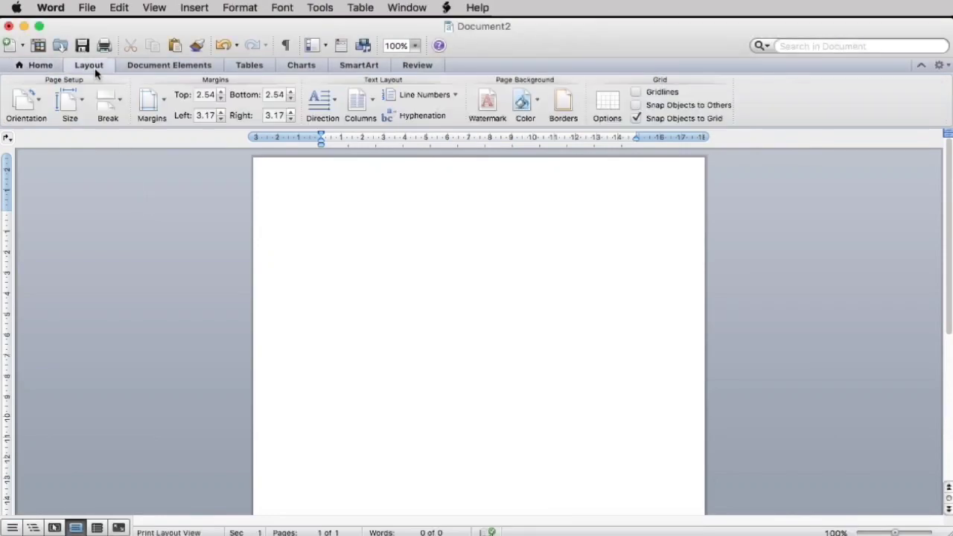
click(77, 108)
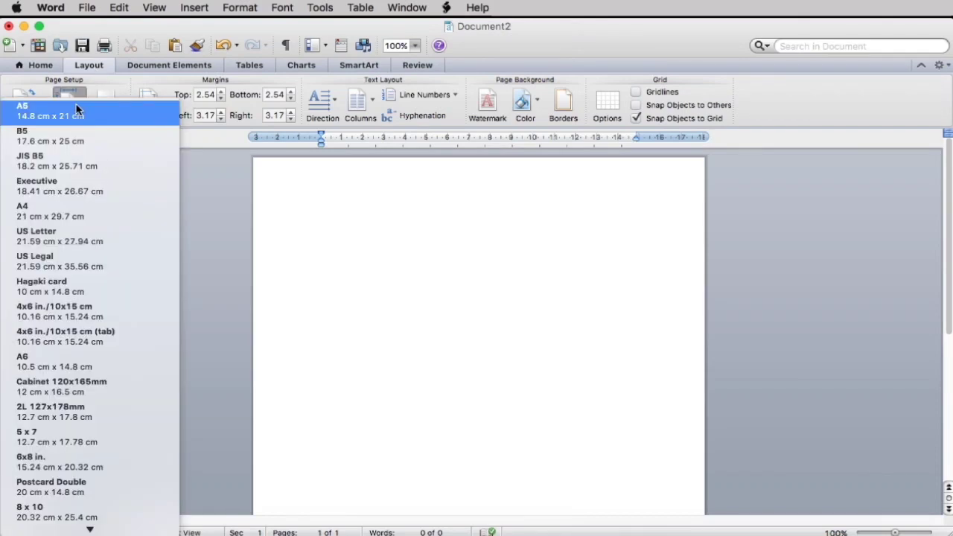
click(65, 216)
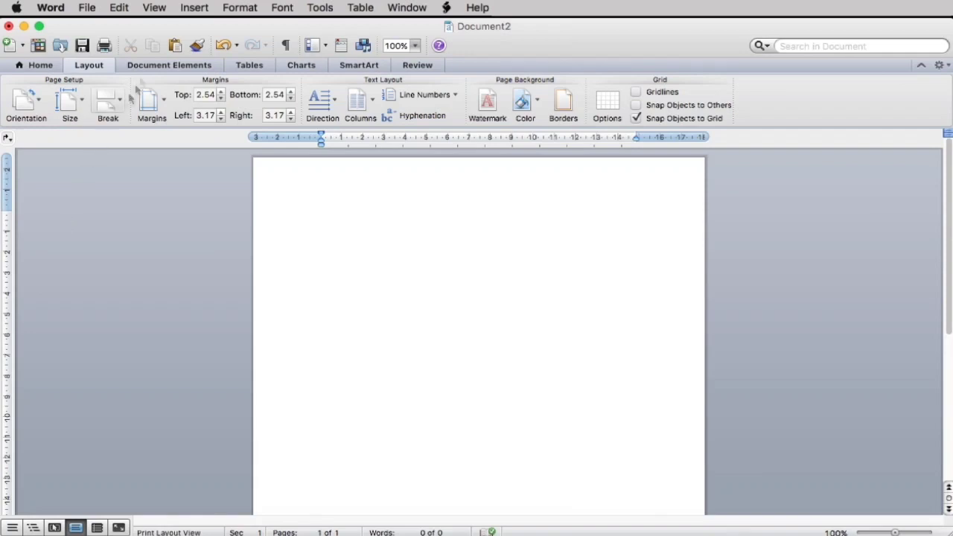
click(187, 10)
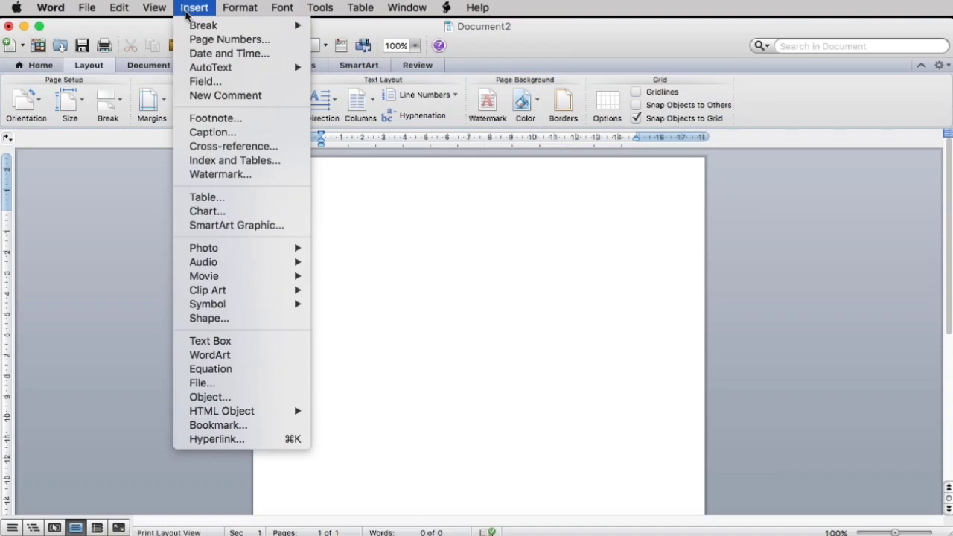
- Insert How To Create Your e-Book.png from the Desktop as a picture from file
mouse_move(220, 249)
click(357, 269)
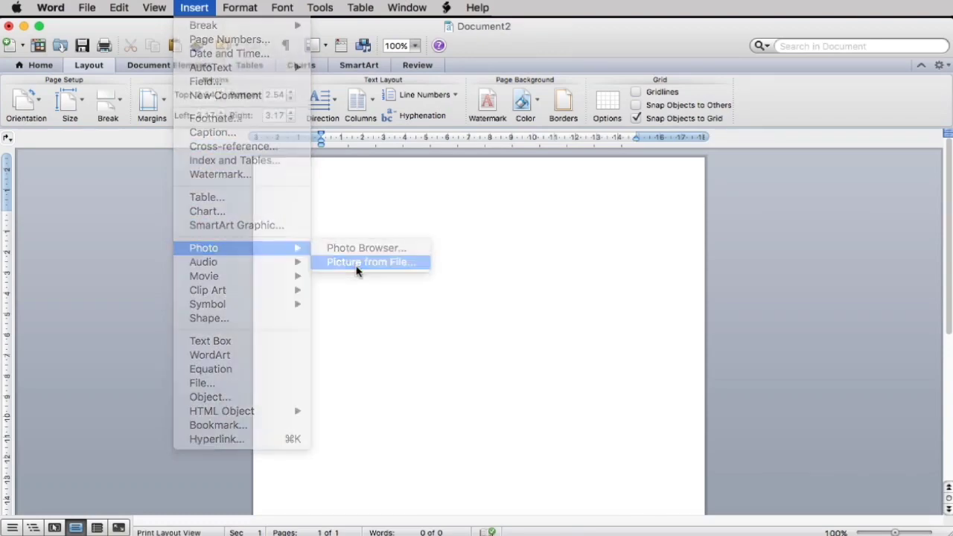
click(251, 177)
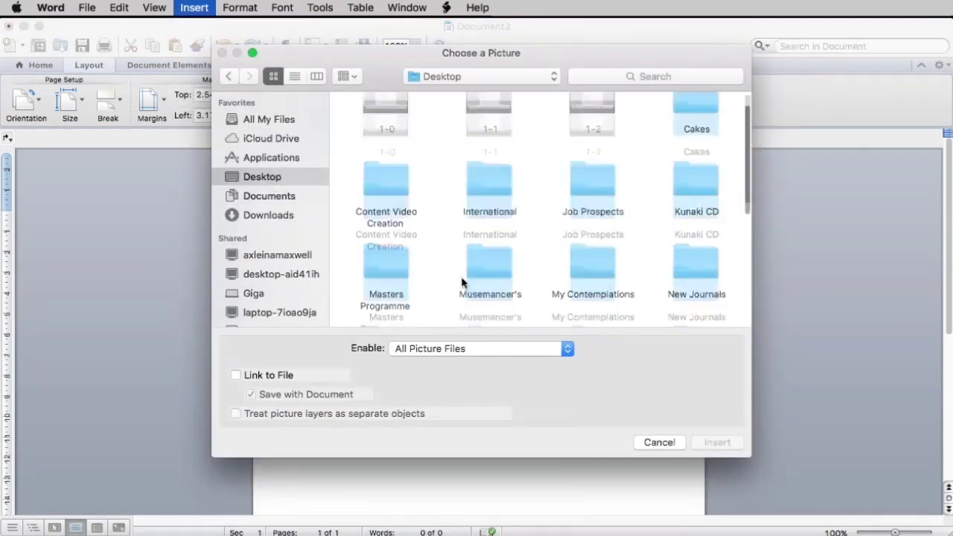
scroll(460, 276, down, 5)
click(394, 279)
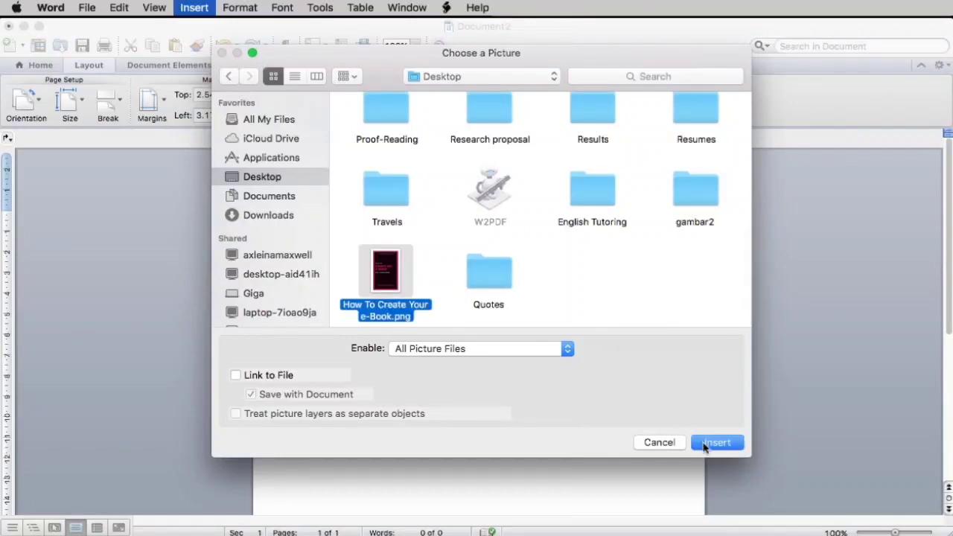
click(705, 445)
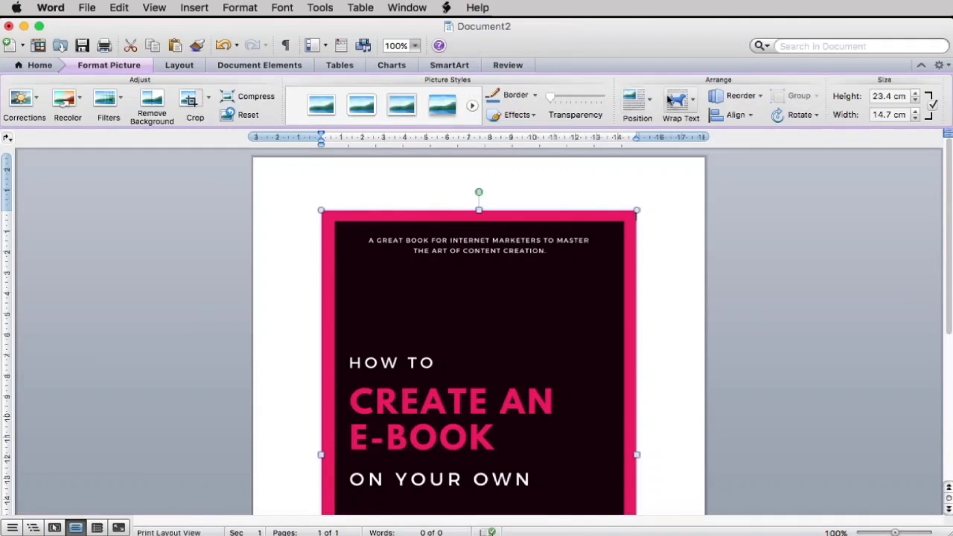
- Set the cover picture's text wrapping to Behind Text
click(674, 102)
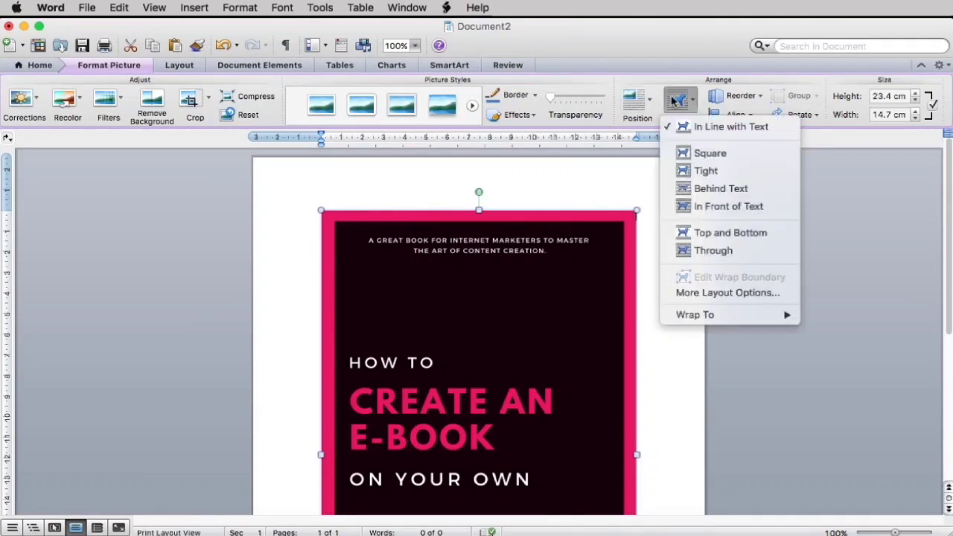
click(701, 191)
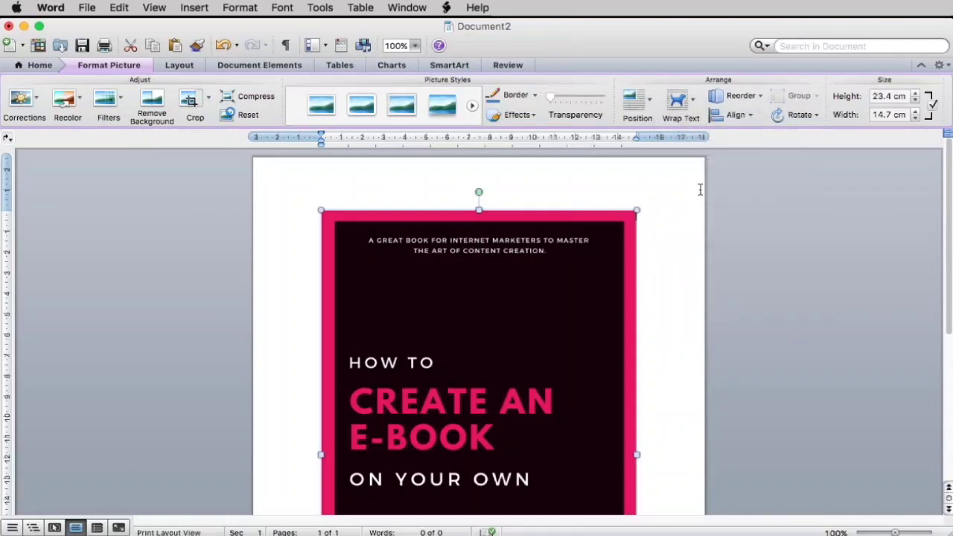
- Size the cover to 29.7 cm high and 21 cm wide, flush with the page's left edge
double_click(892, 99)
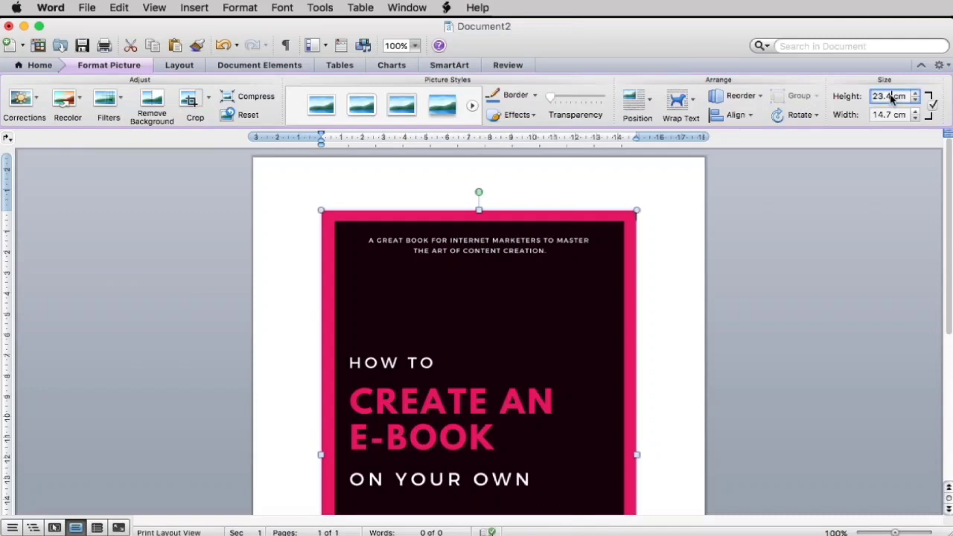
text(2)
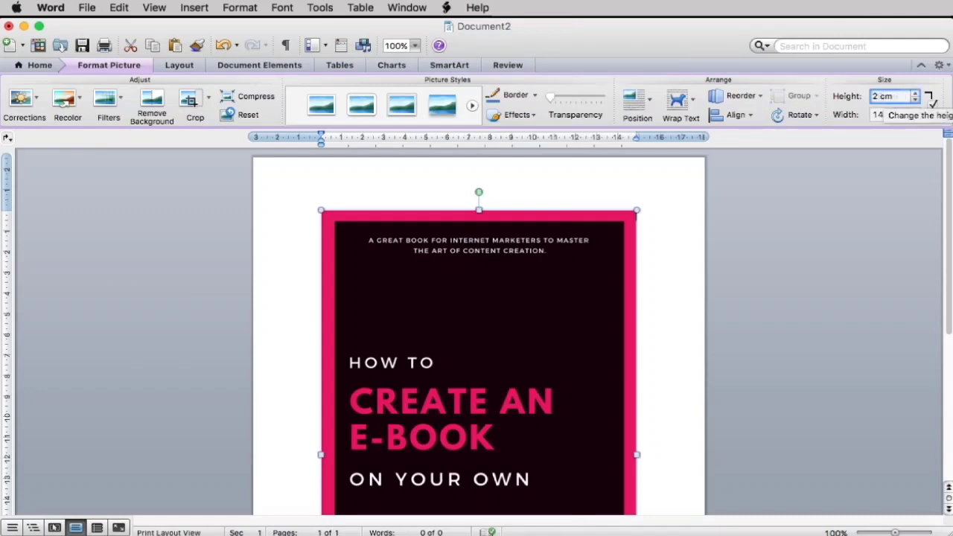
text(9.7)
key(Return)
double_click(891, 116)
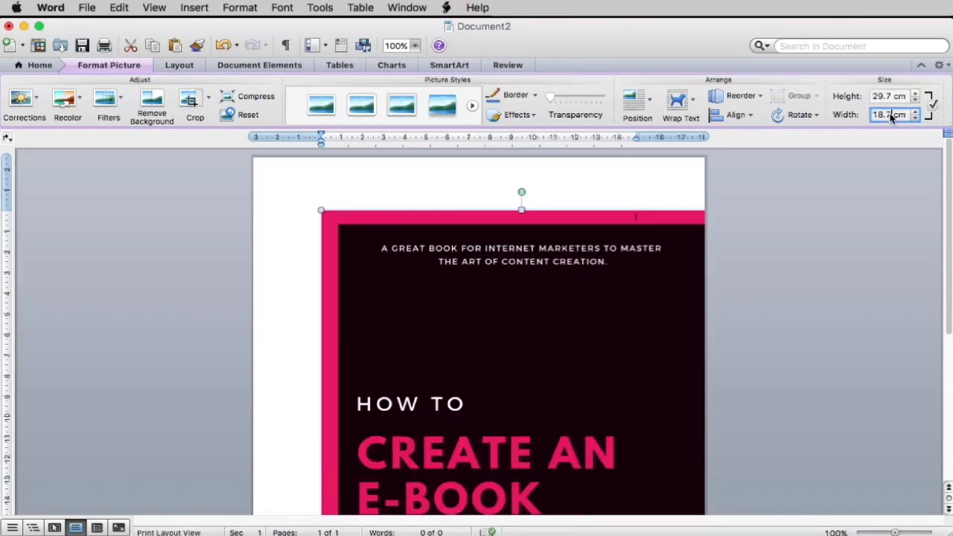
key(BackSpace)
text(21)
key(Return)
drag(501, 316, 442, 266)
- Re-enter the cover height as 29.7 cm after it jumped to 33.6 cm
scroll(443, 266, down, 3)
scroll(444, 268, down, 4)
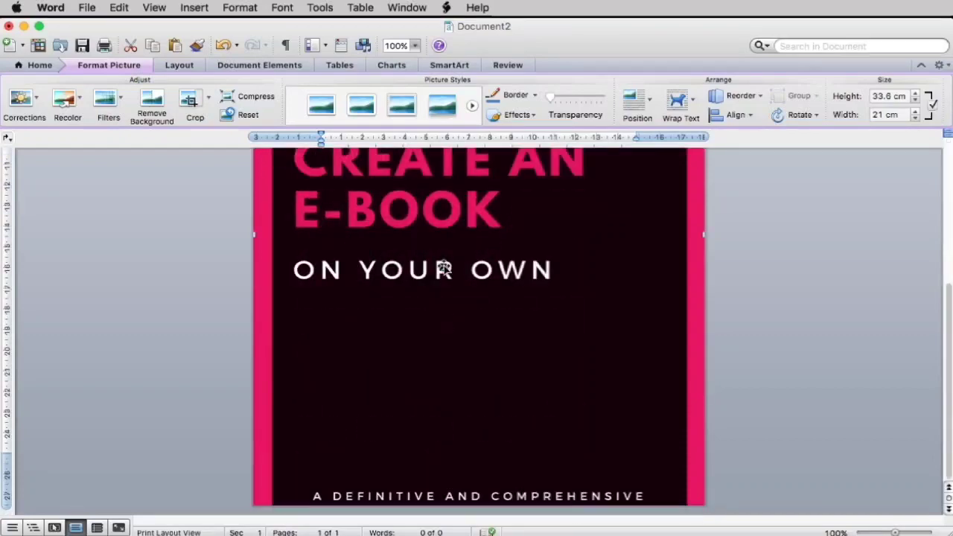
scroll(444, 268, up, 7)
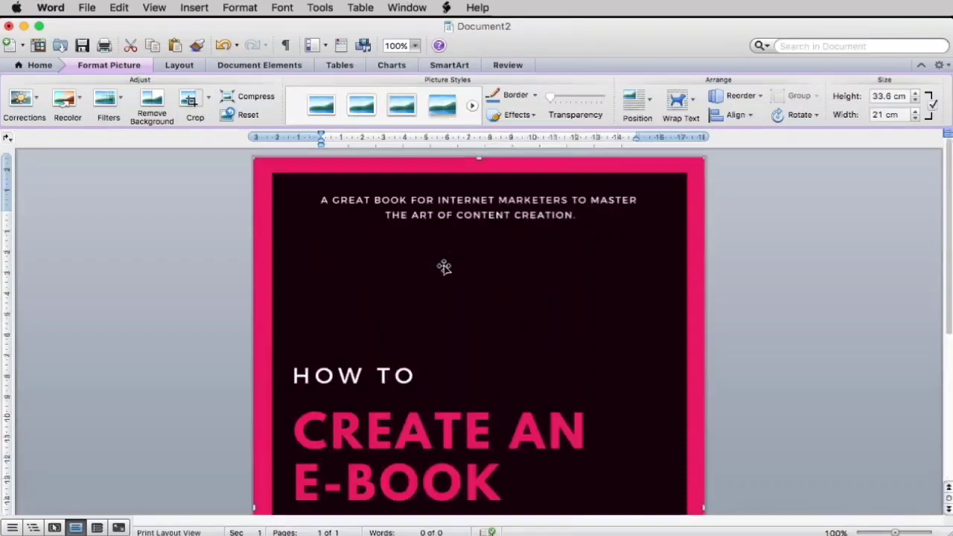
click(892, 99)
key(BackSpace)
key(BackSpace)
key(BackSpace)
key(BackSpace)
key(BackSpace)
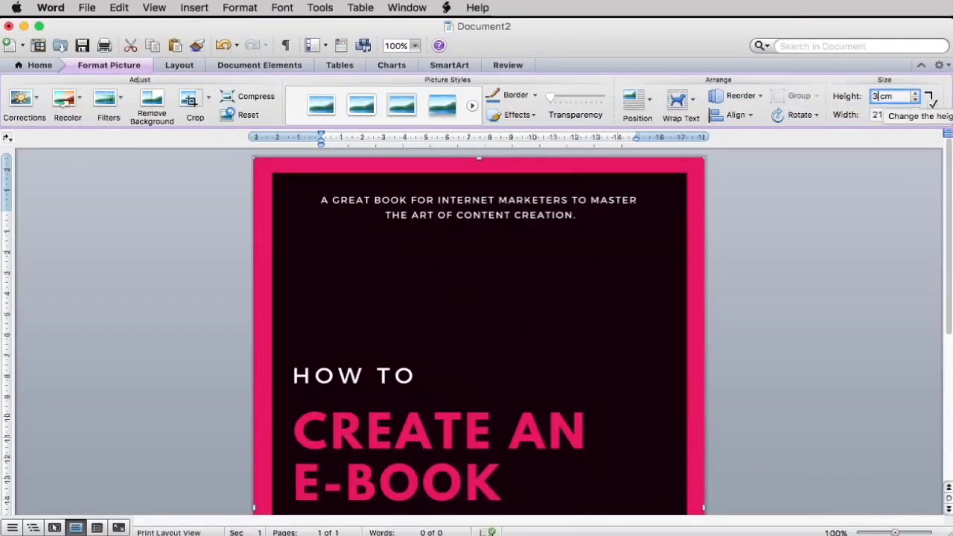
text(29.7)
click(678, 283)
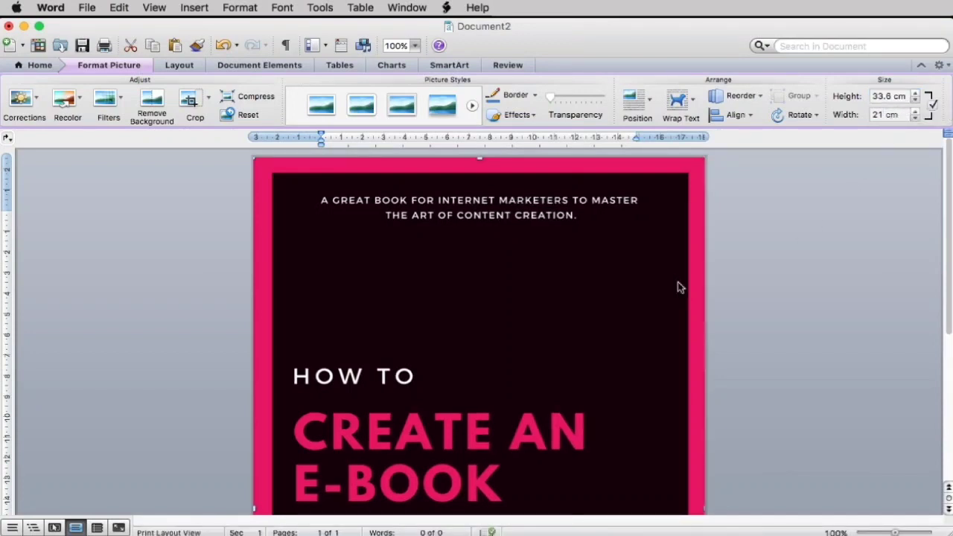
click(893, 96)
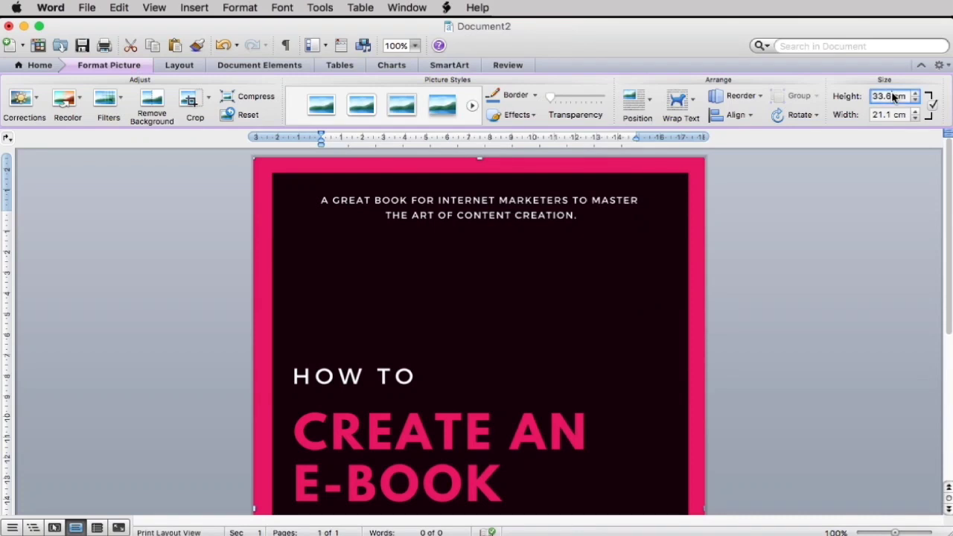
double_click(894, 97)
key(BackSpace)
text(29)
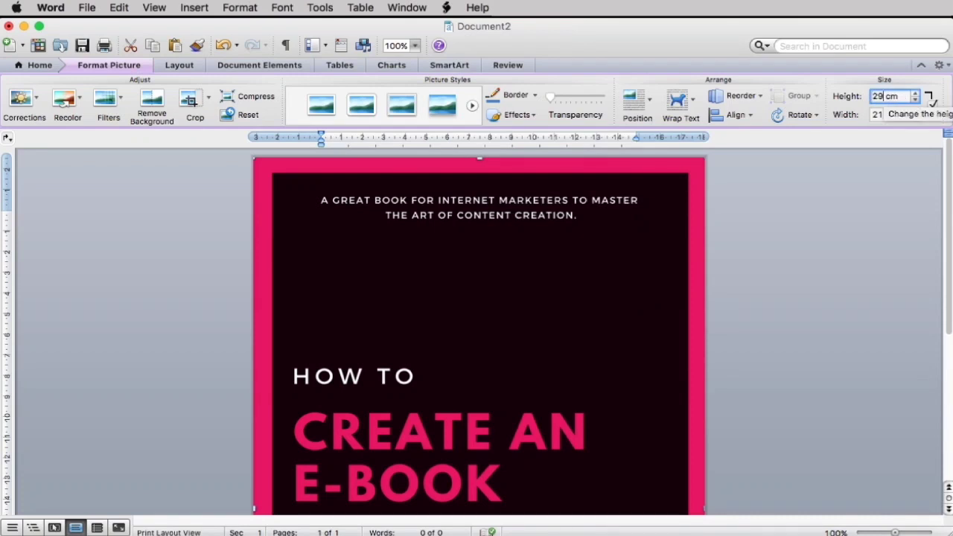
key(Return)
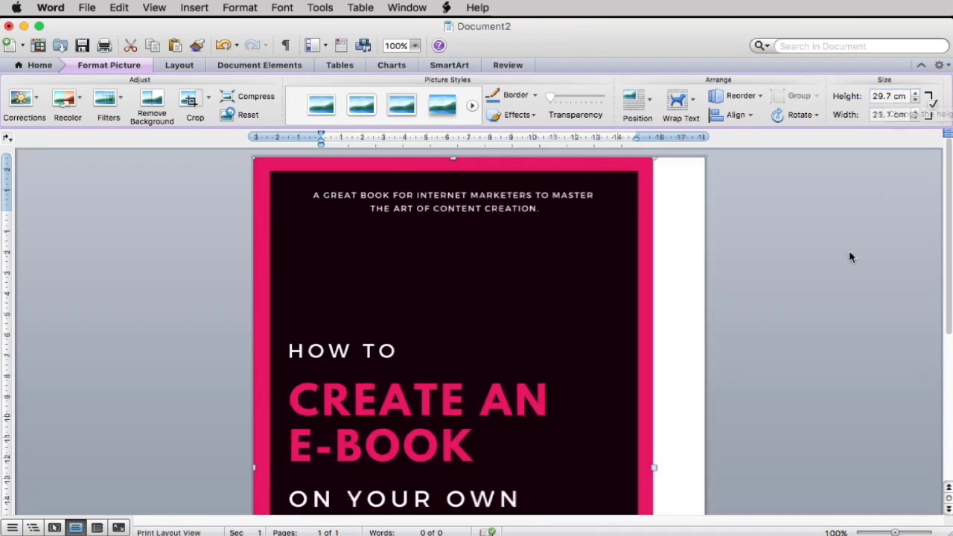
- Stretch the cover's right edge to about 21.3 cm wide, just past the page edge
drag(655, 467, 704, 462)
drag(613, 463, 616, 465)
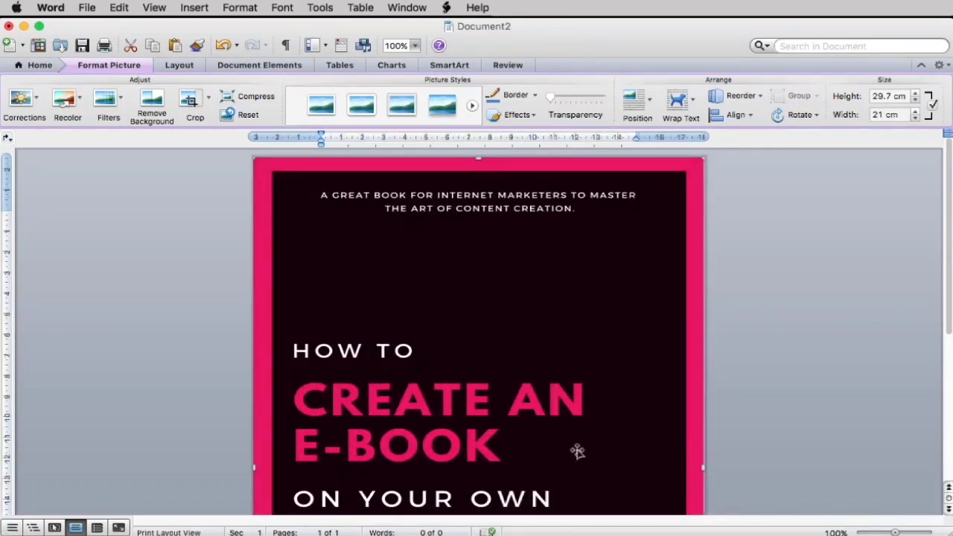
scroll(578, 451, down, 5)
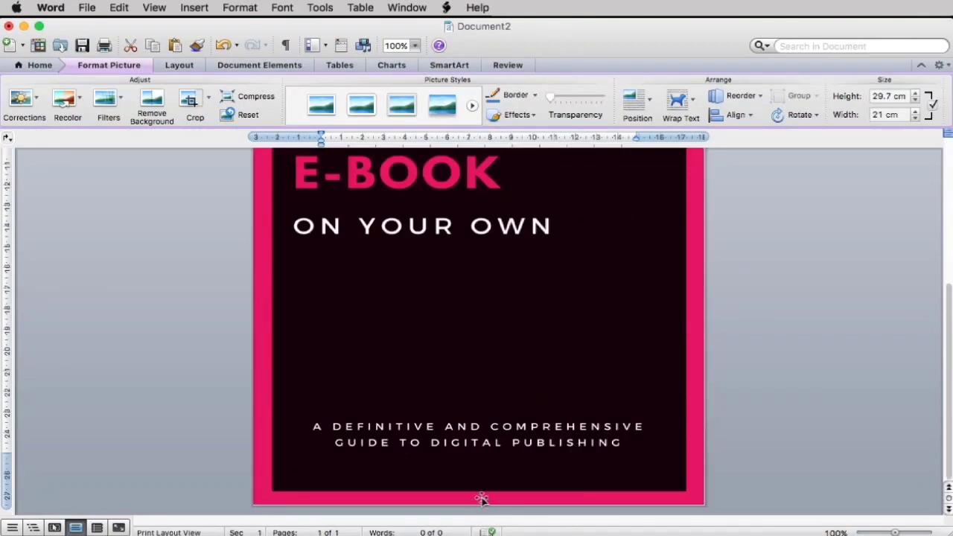
click(480, 507)
click(528, 454)
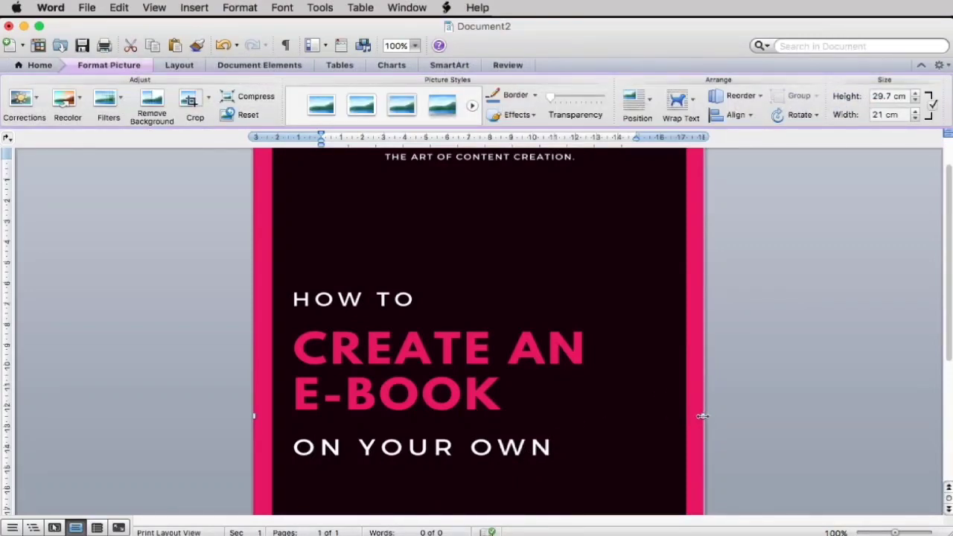
drag(701, 416, 709, 417)
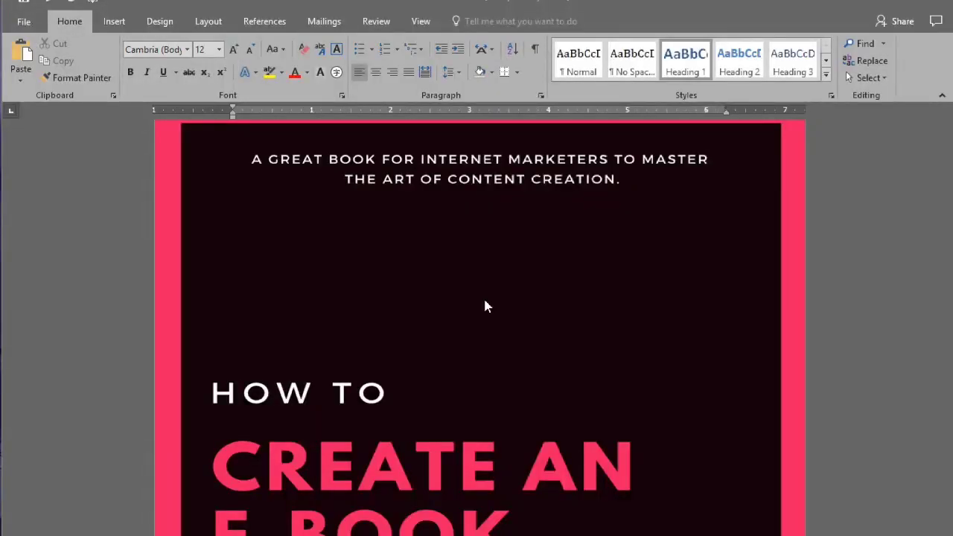
scroll(484, 302, down, 5)
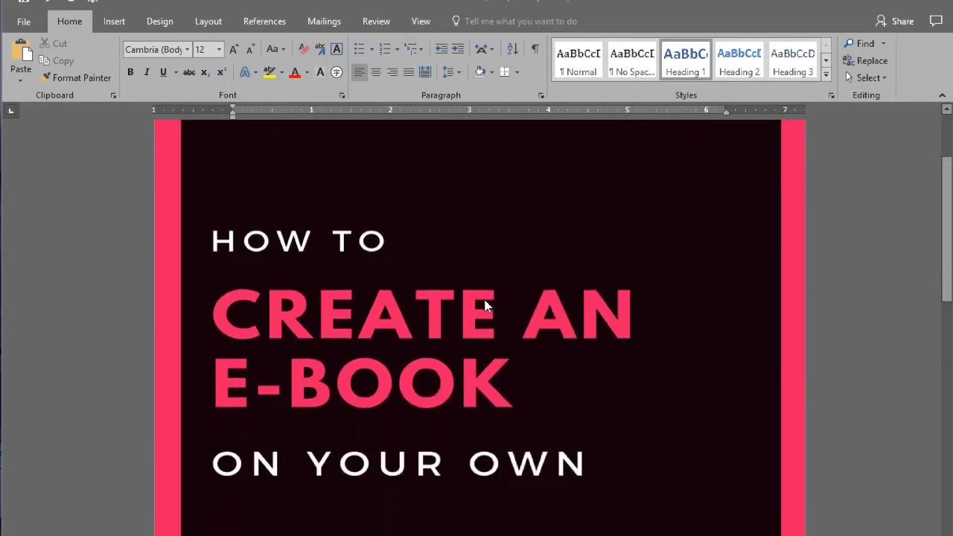
scroll(485, 305, down, 2)
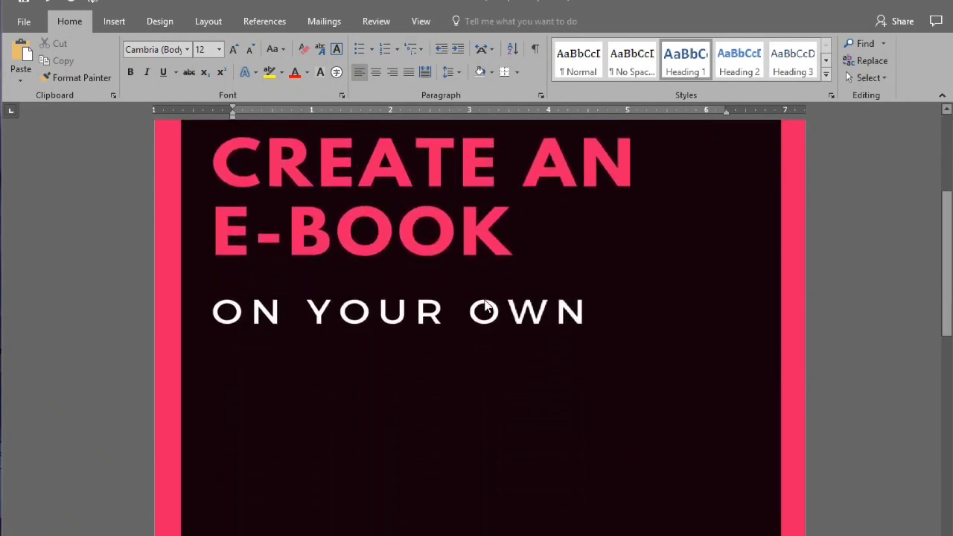
scroll(485, 305, up, 5)
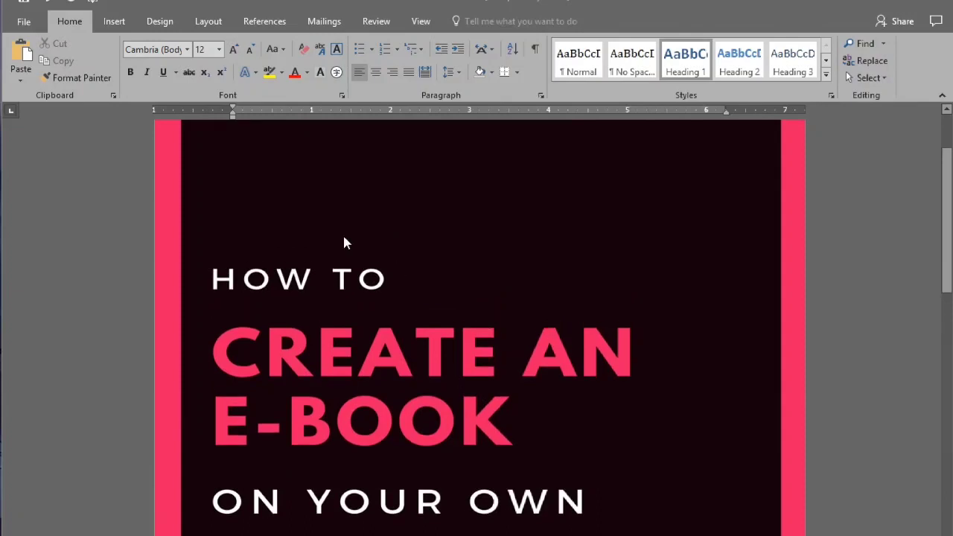
click(24, 27)
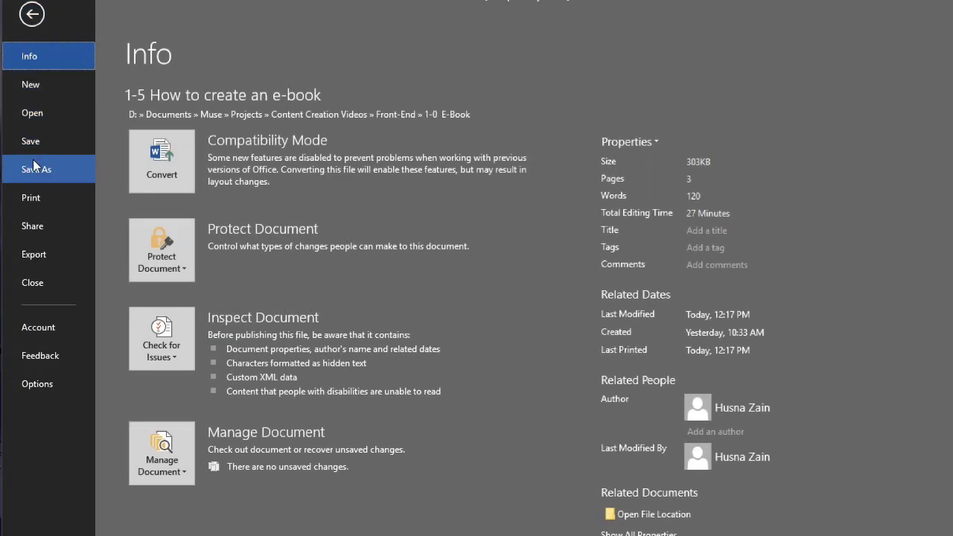
- Start exporting the e-book to PDF, proposing the name '1-5 How to create an e-book.pdf'
click(52, 256)
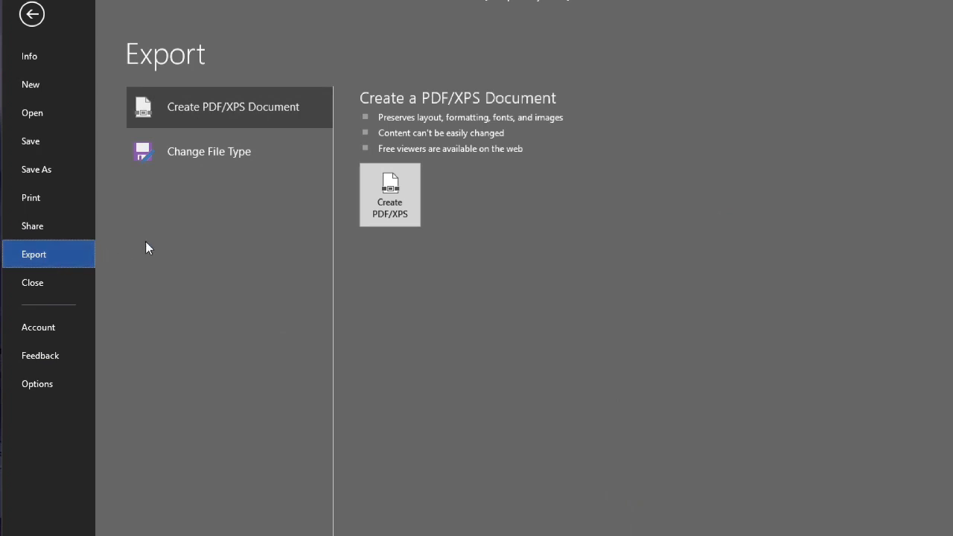
click(385, 219)
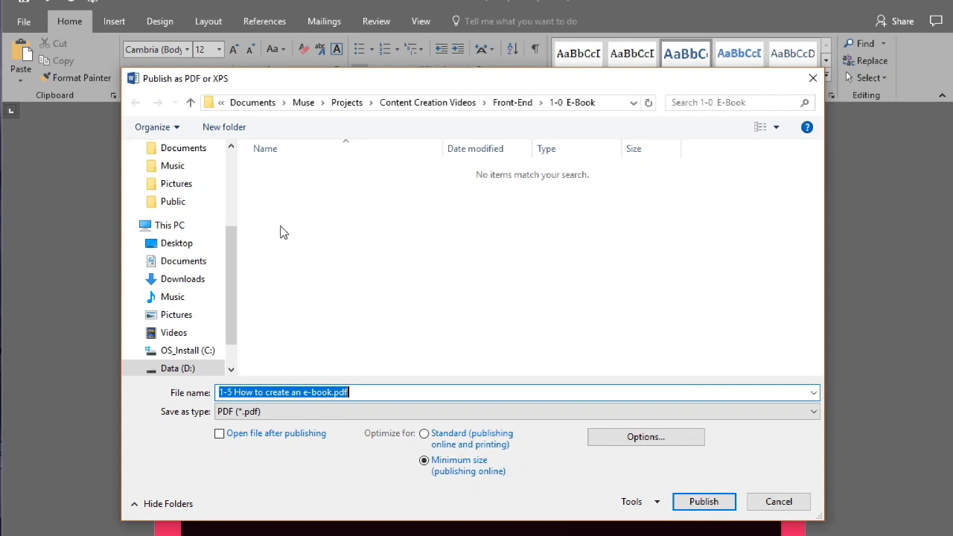
- Save the PDF to the Desktop with password encryption turned on in Options
click(177, 243)
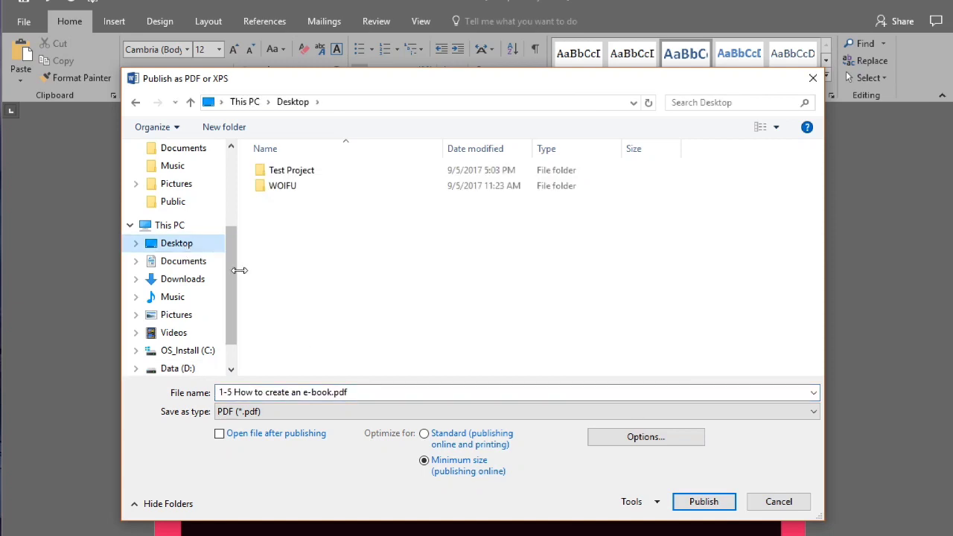
click(350, 392)
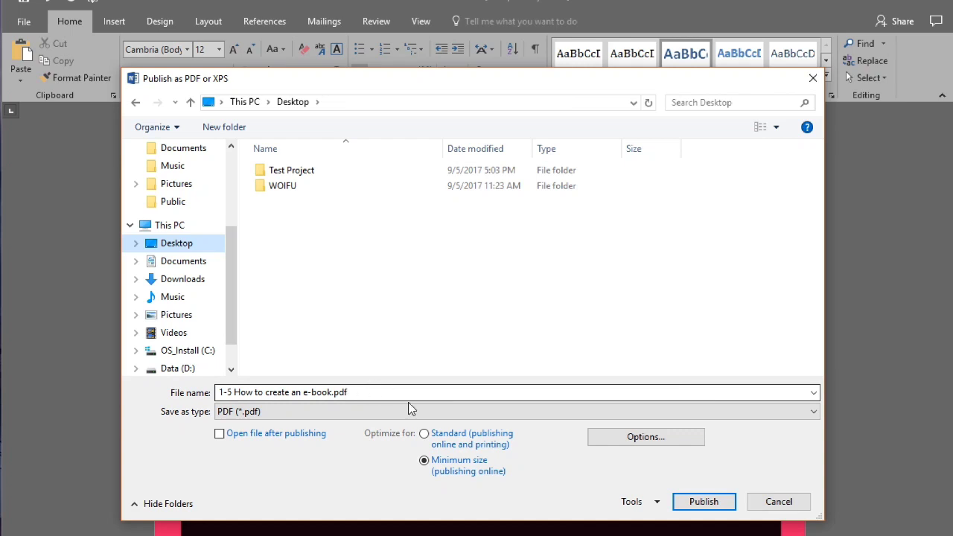
click(629, 441)
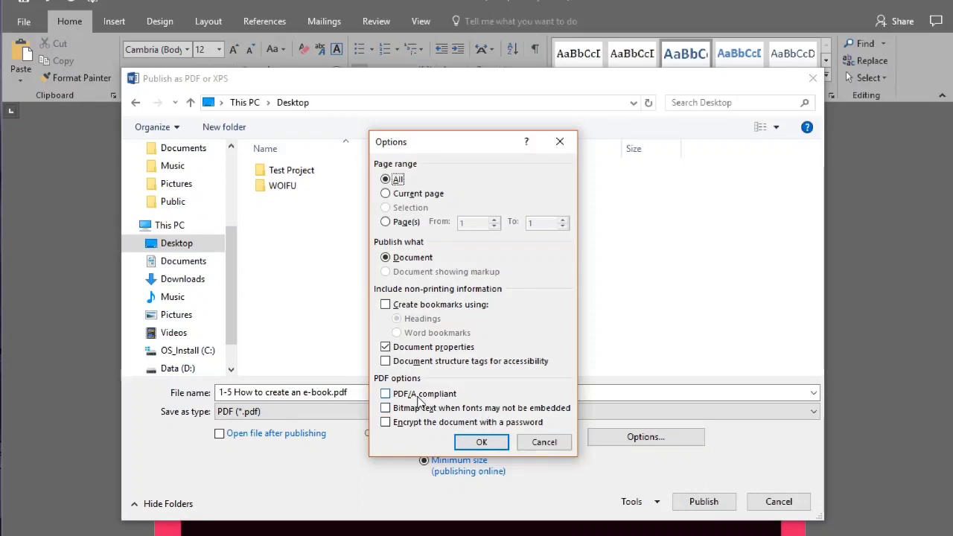
click(385, 422)
click(470, 444)
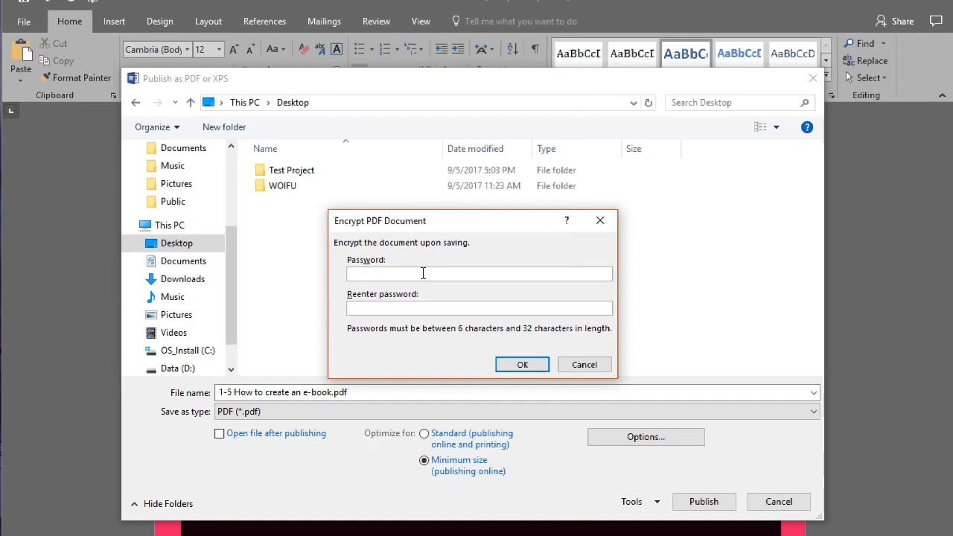
- Enter and confirm the encryption password, then publish the protected PDF
text(******)
key(Tab)
text(******)
click(520, 366)
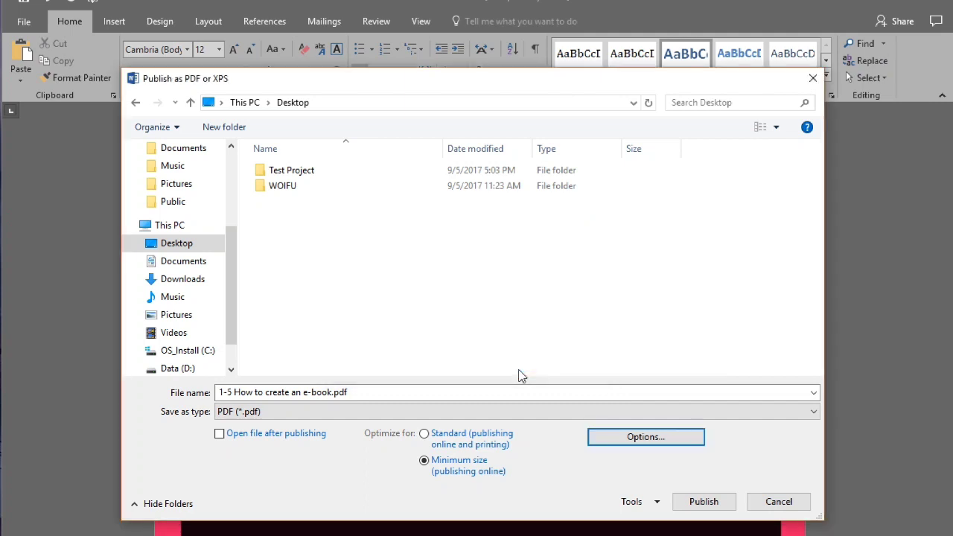
click(711, 504)
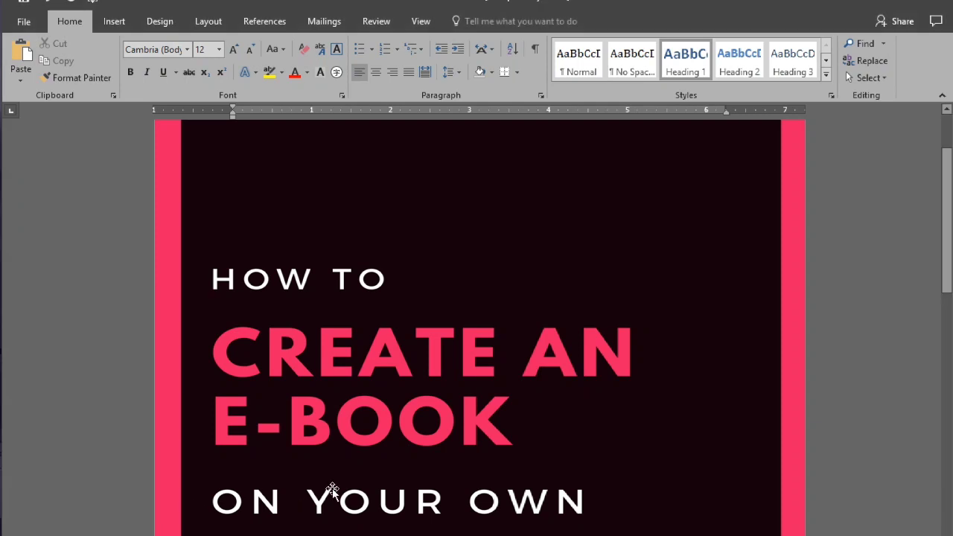
- Unlock the secured e-book PDF with its open password and scroll through the cover
text(**)
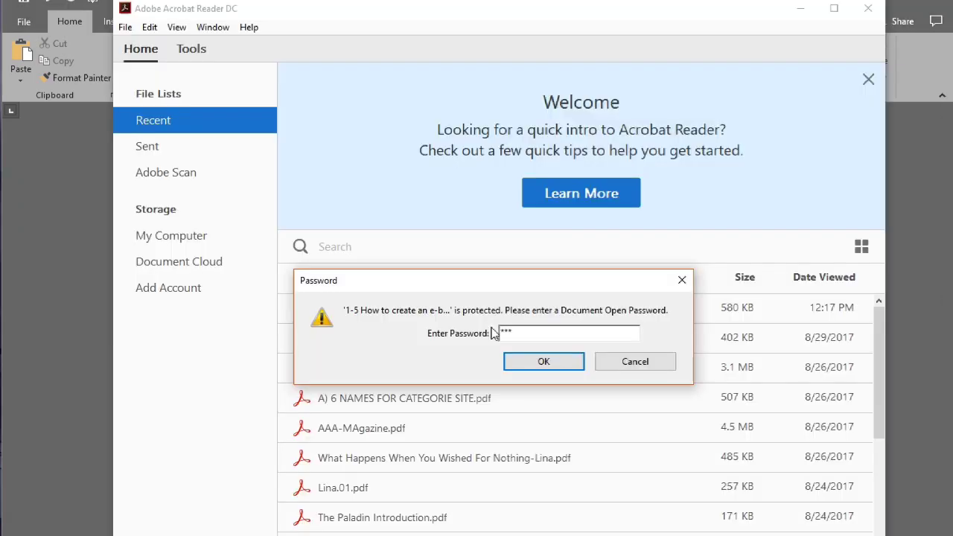
text(***)
click(519, 361)
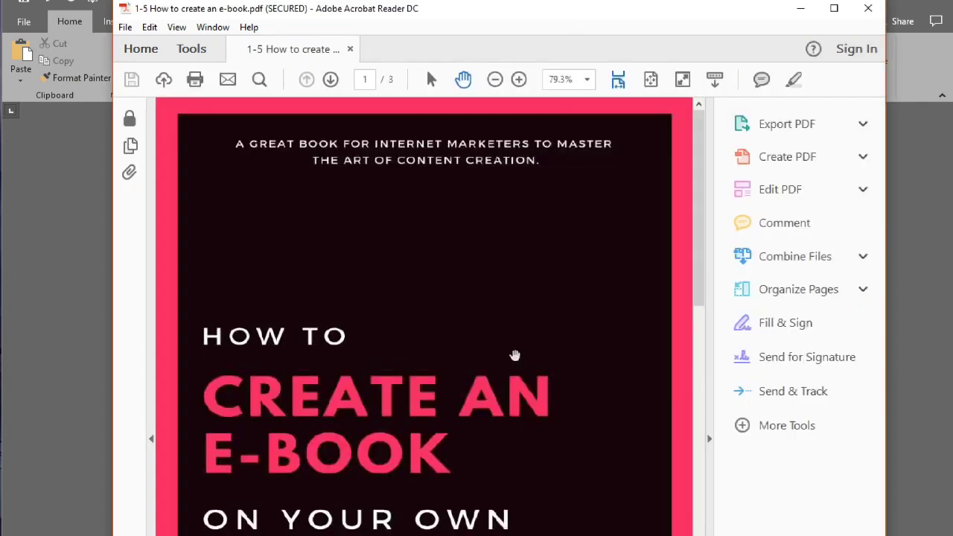
scroll(514, 355, down, 3)
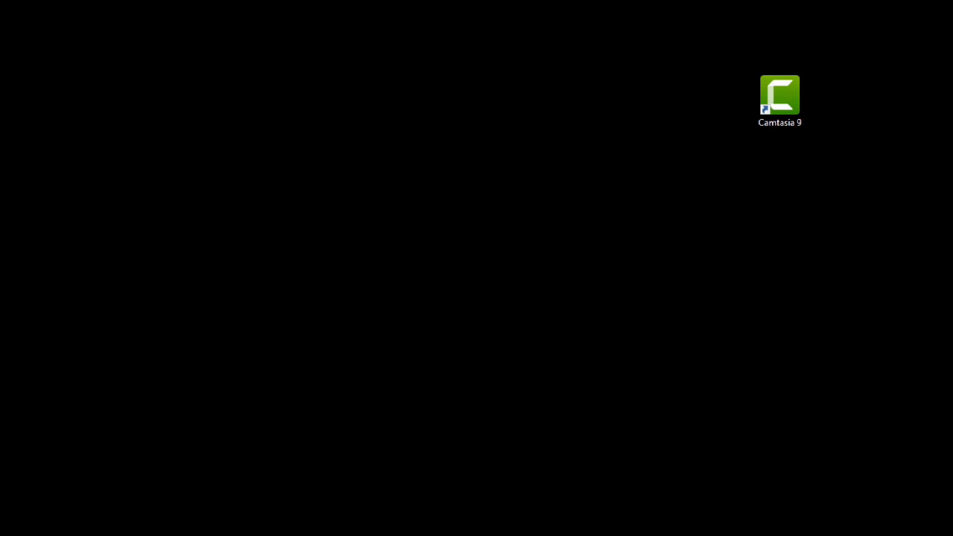
- Launch Camtasia 9, position the capture frame, and record the desktop while typing 'Hi!'
double_click(774, 100)
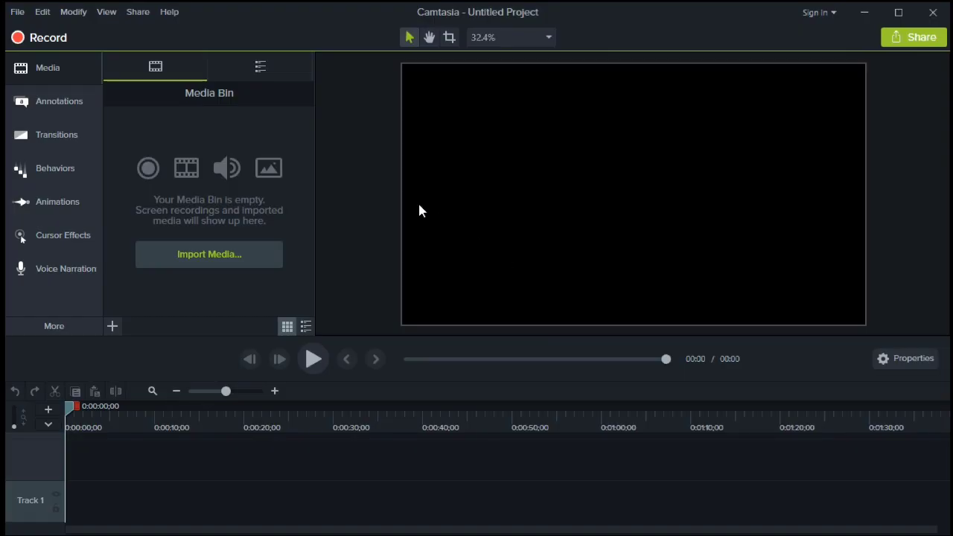
click(65, 43)
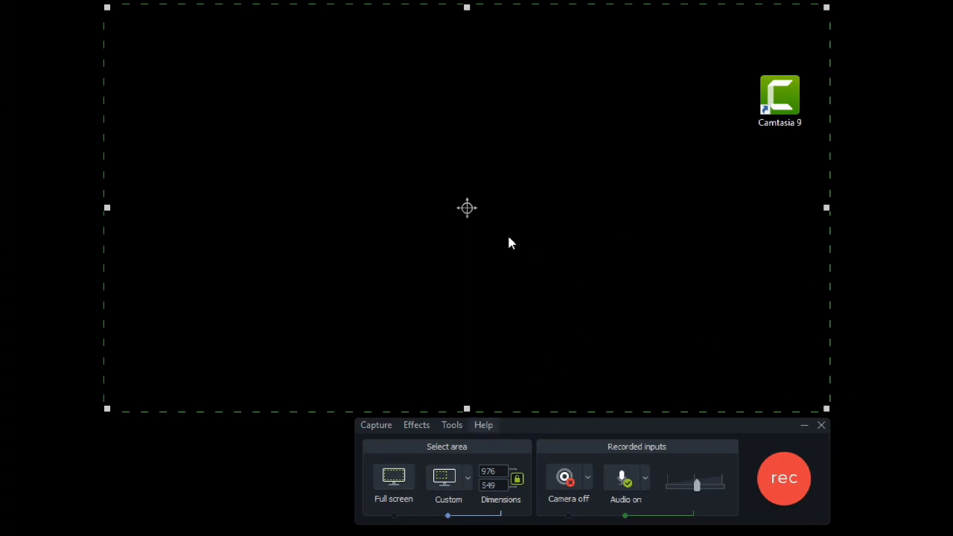
mouse_move(469, 209)
mouse_down()
mouse_move(425, 216)
mouse_move(472, 258)
mouse_move(480, 210)
mouse_up()
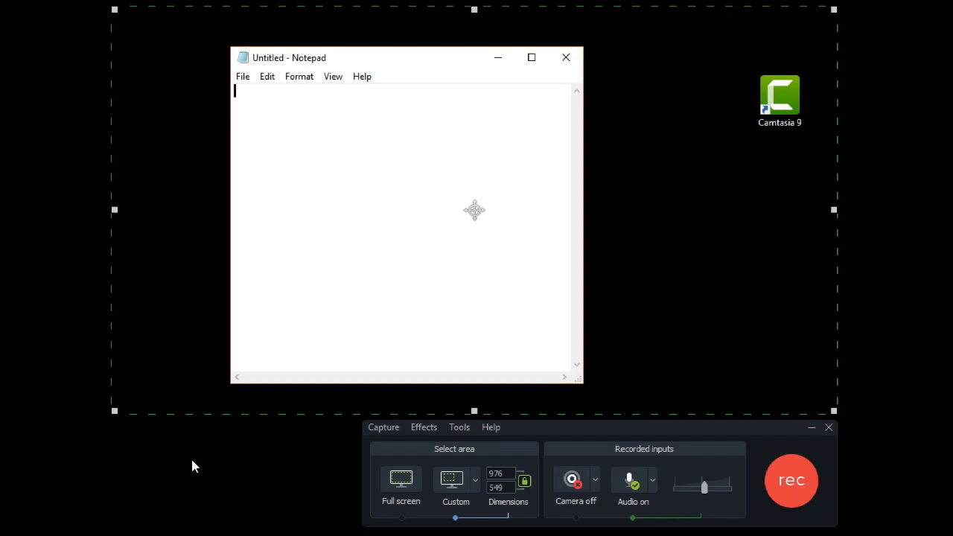
text(Hi!)
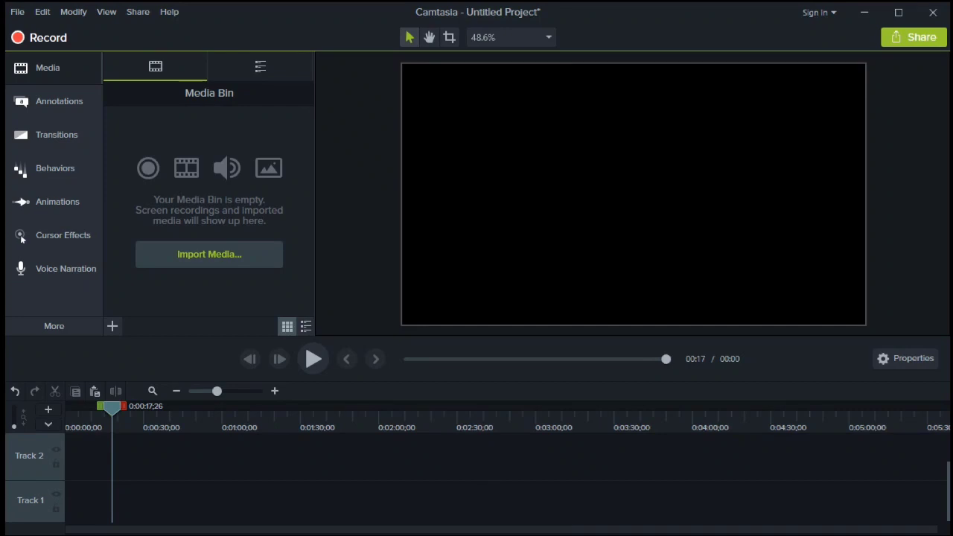
- Import capture-1.camrec from the Desktop and place it on Track 1 at zero
click(218, 259)
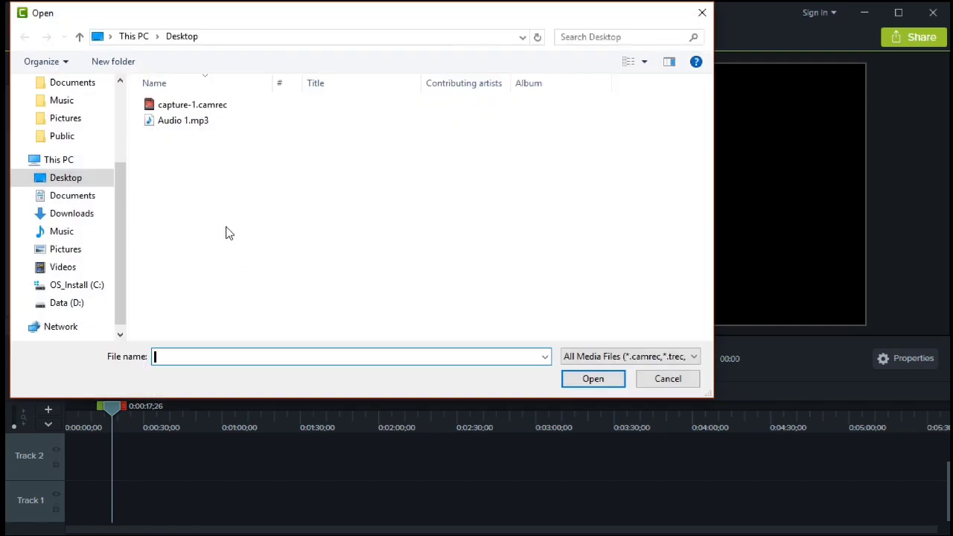
click(234, 114)
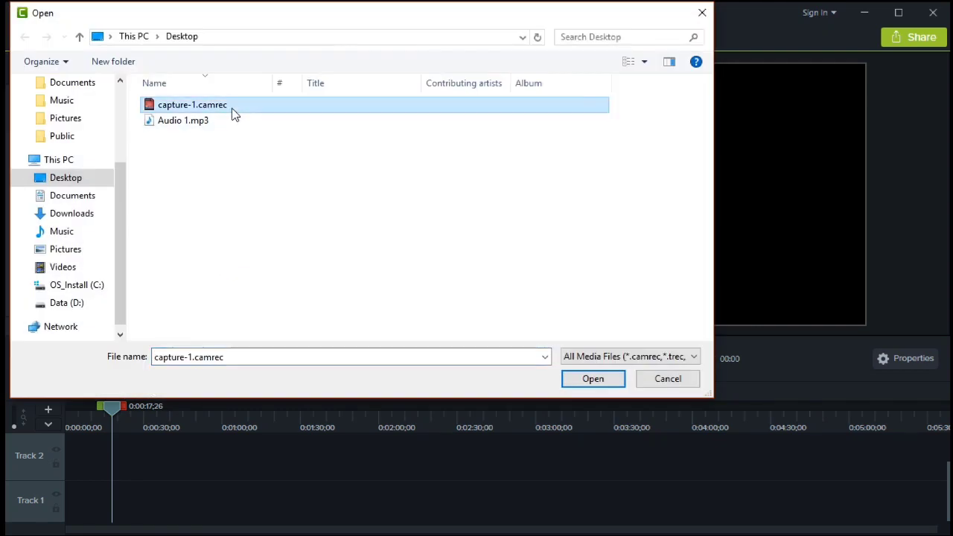
click(592, 380)
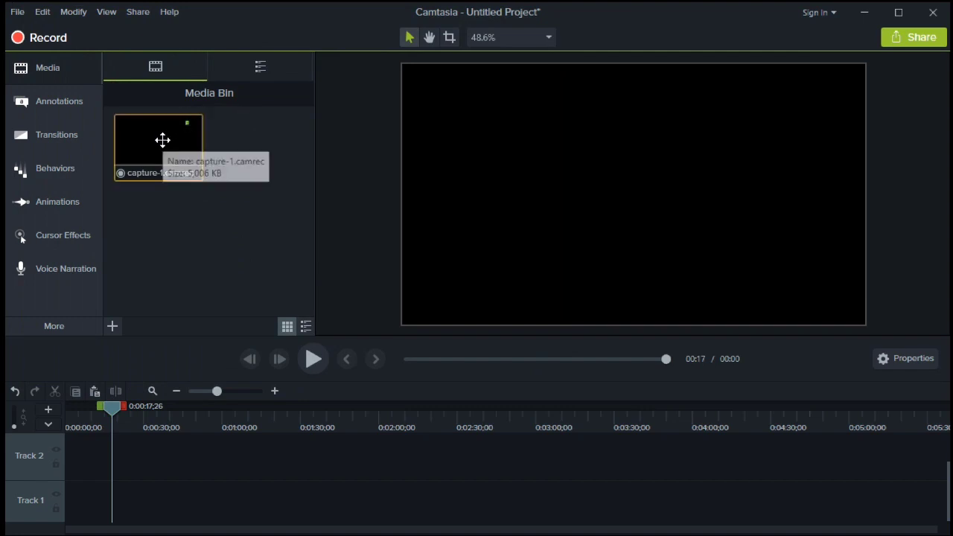
drag(163, 140, 67, 510)
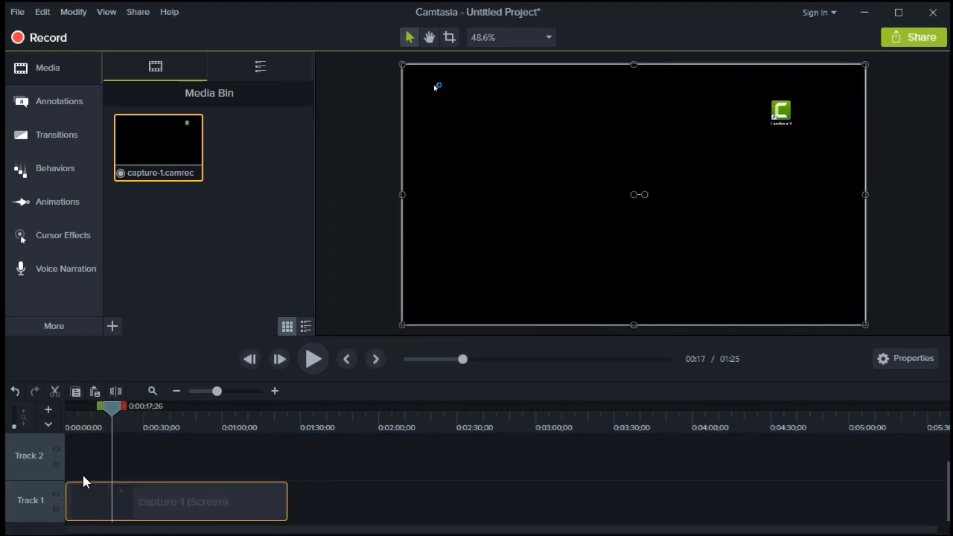
- Briefly preview the project, zoom the timeline in, and make Track 1 taller
click(312, 369)
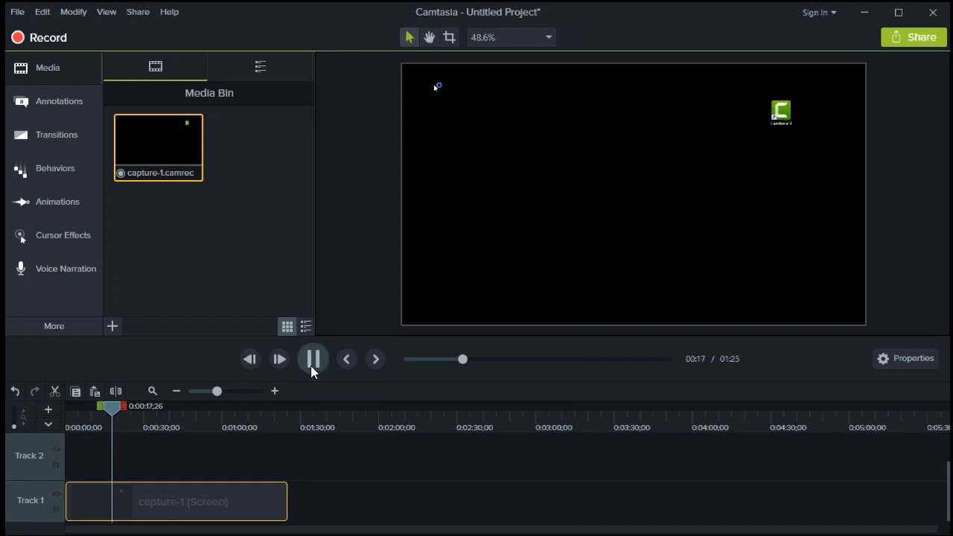
click(312, 368)
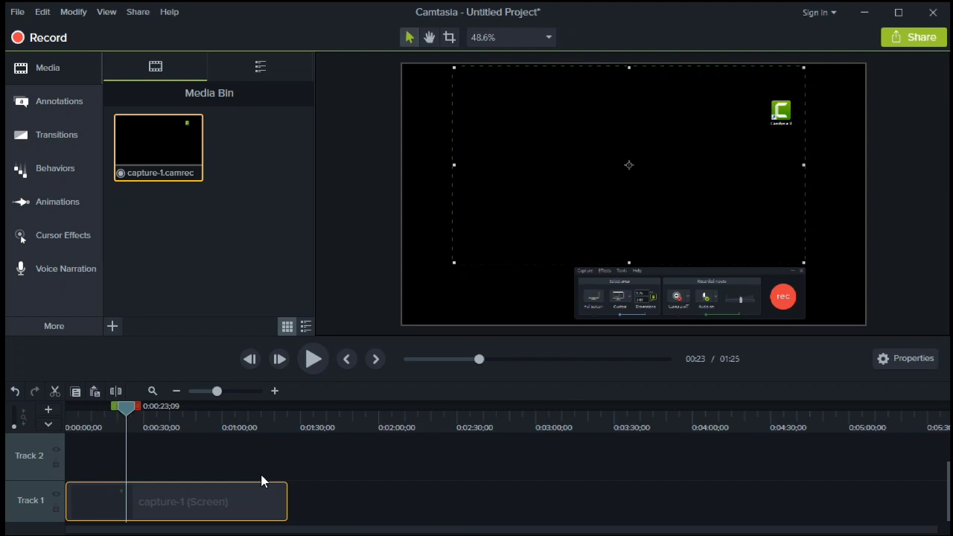
scroll(264, 482, up, 1)
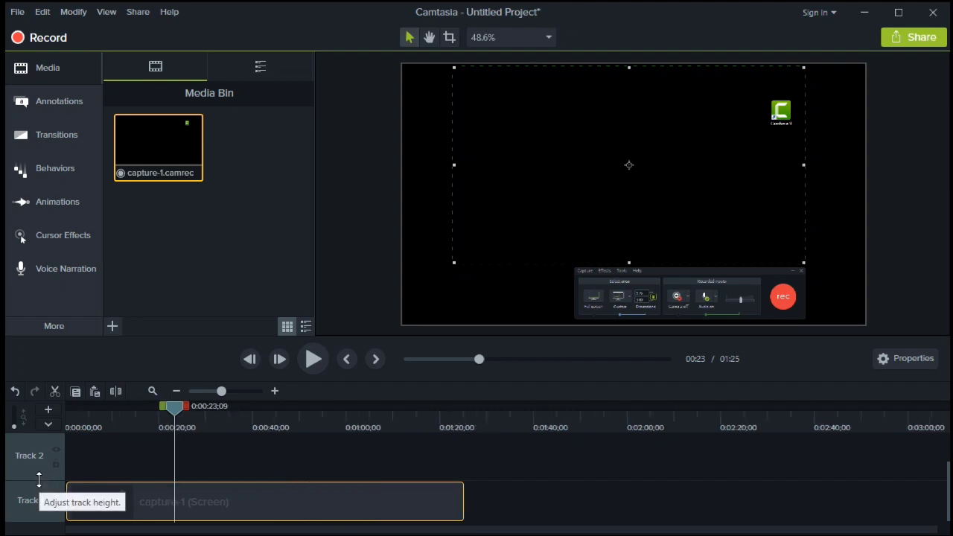
drag(39, 480, 40, 459)
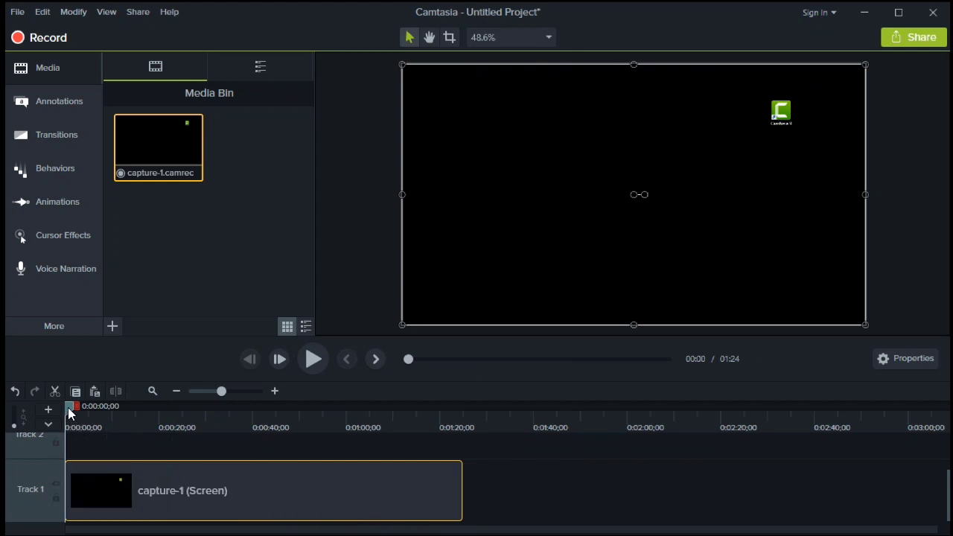
- Split the capture-1 clip at 0:08 and cut away the first 8 seconds
drag(69, 414, 106, 424)
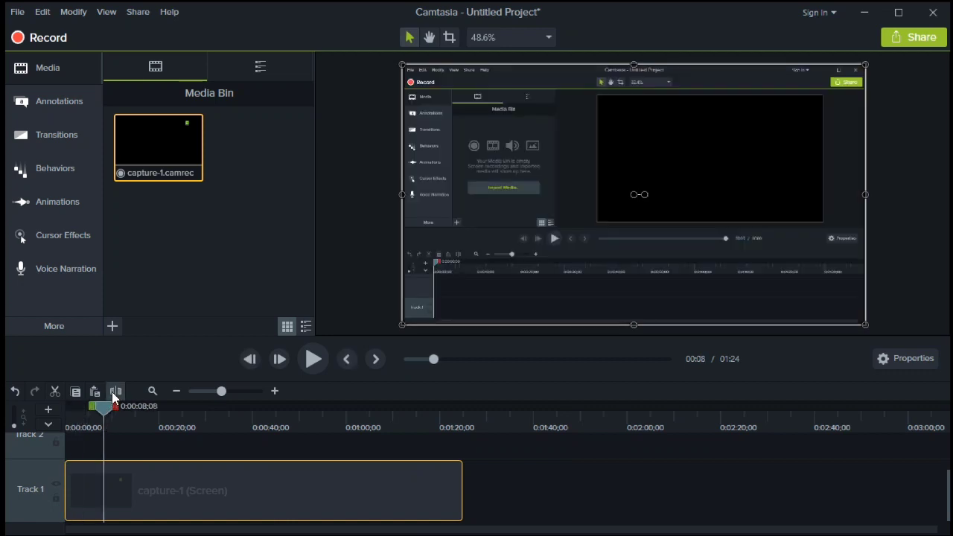
click(113, 392)
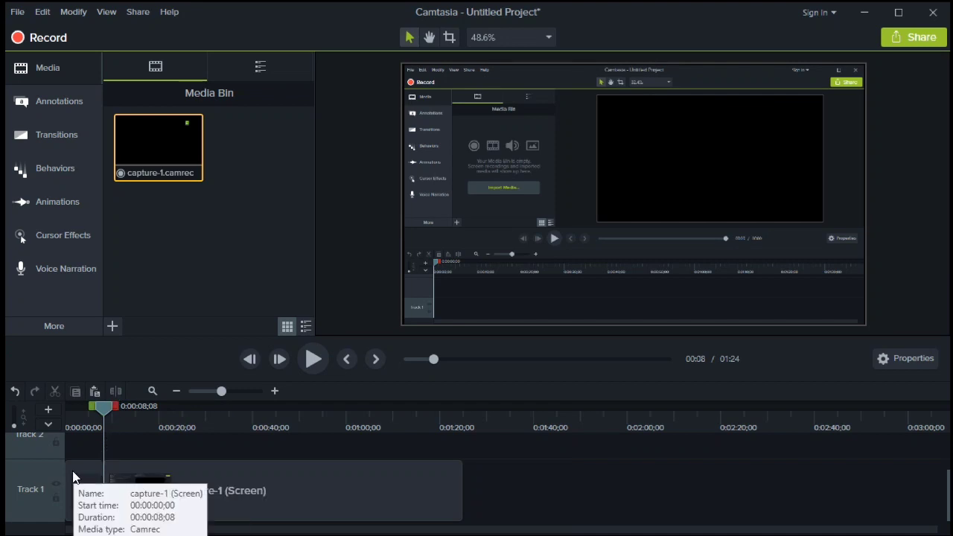
click(73, 476)
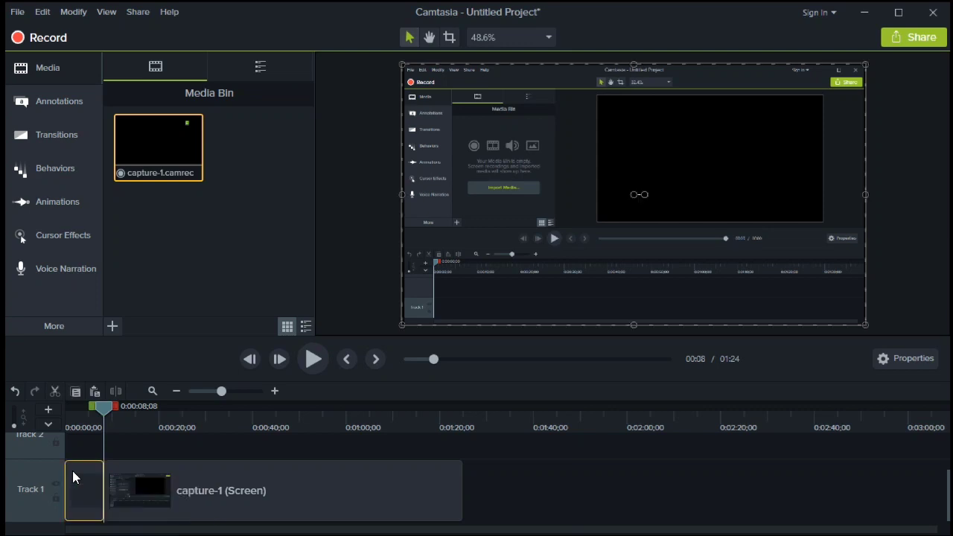
click(56, 390)
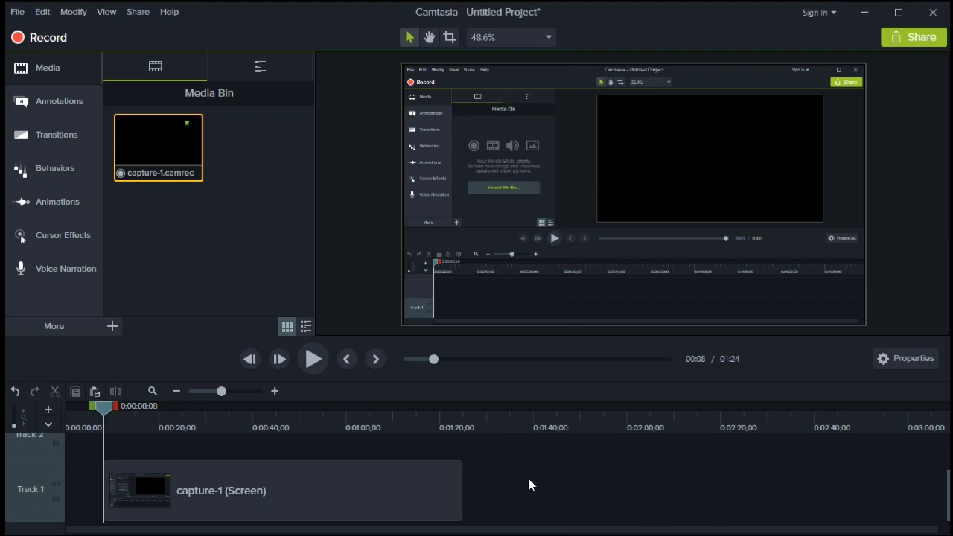
- Separate the clip's audio from its video and delete the audio clip on Track 2
right_click(297, 497)
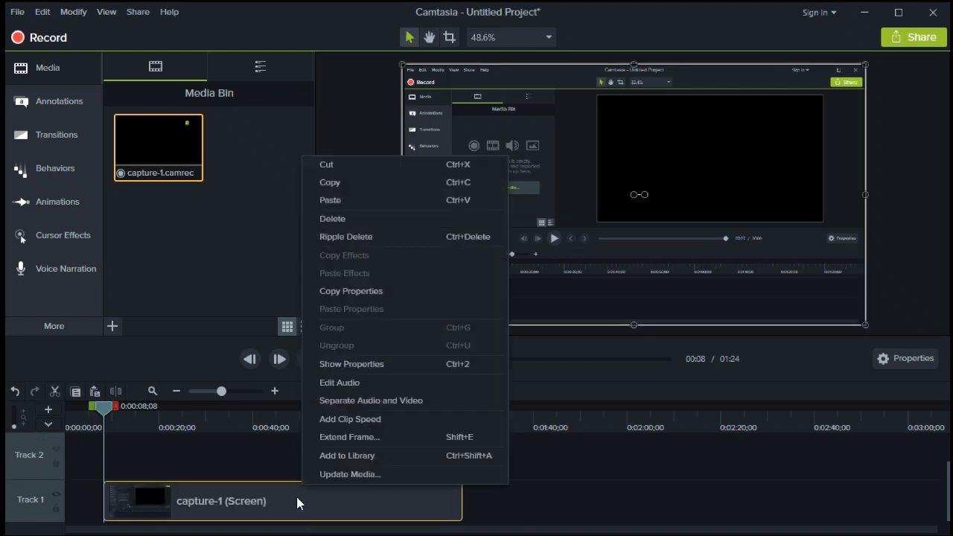
click(416, 402)
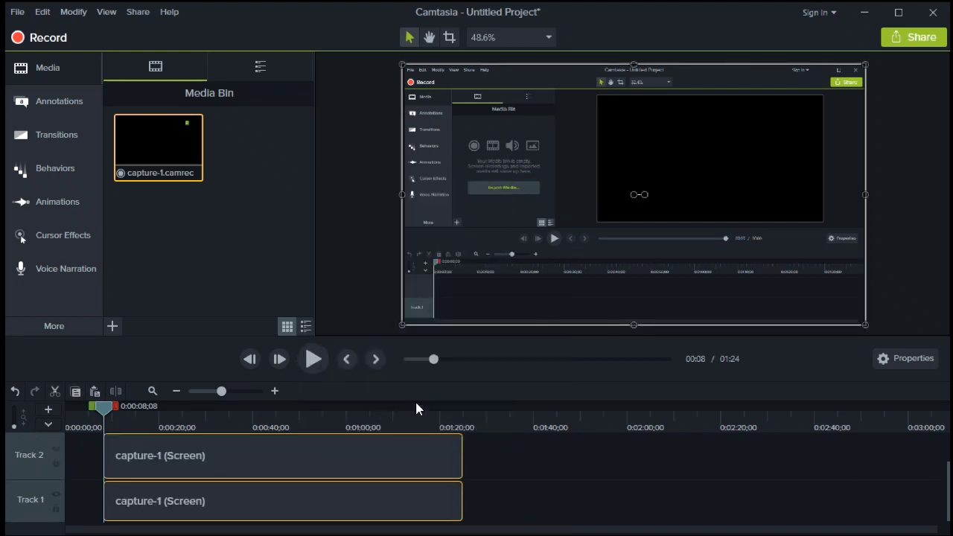
click(299, 455)
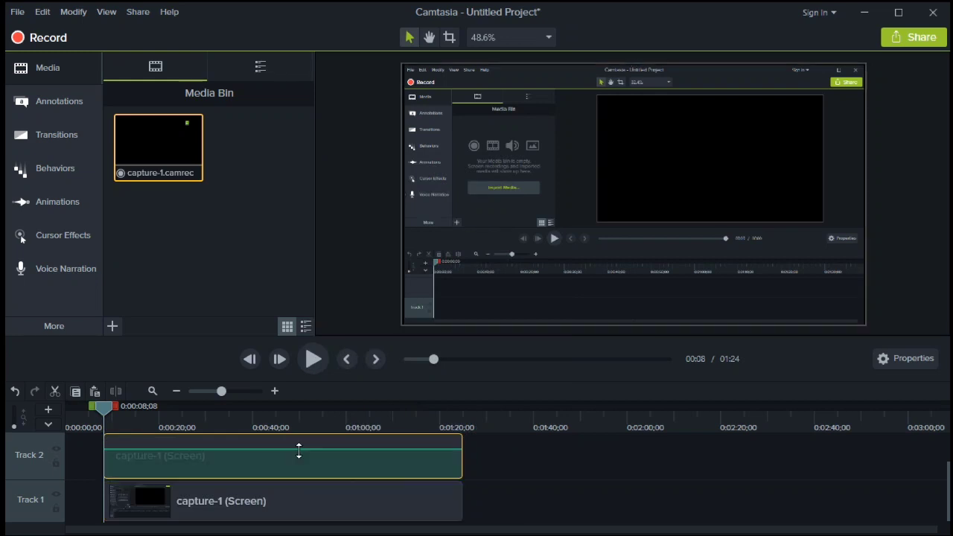
click(59, 390)
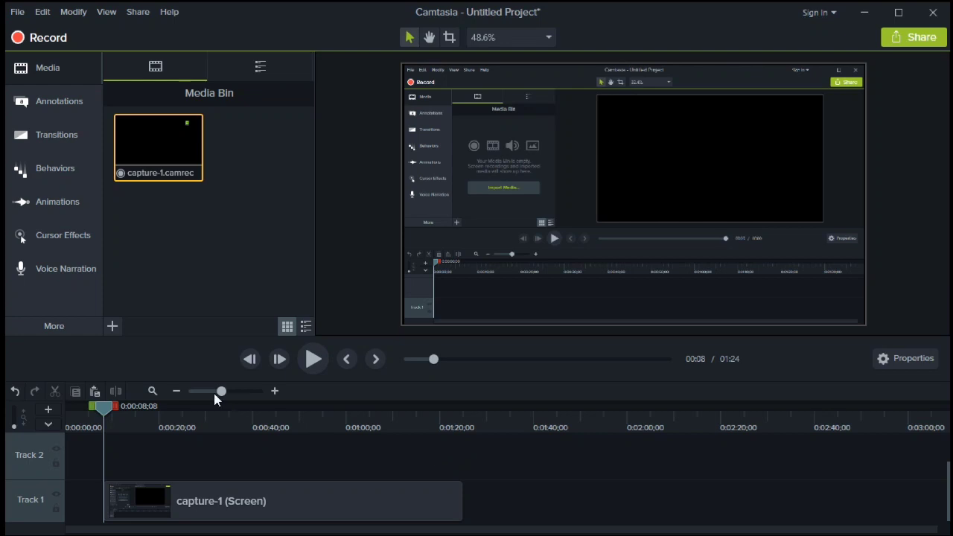
- Import Audio 1.mp3 from the Desktop into the Media Bin
click(113, 328)
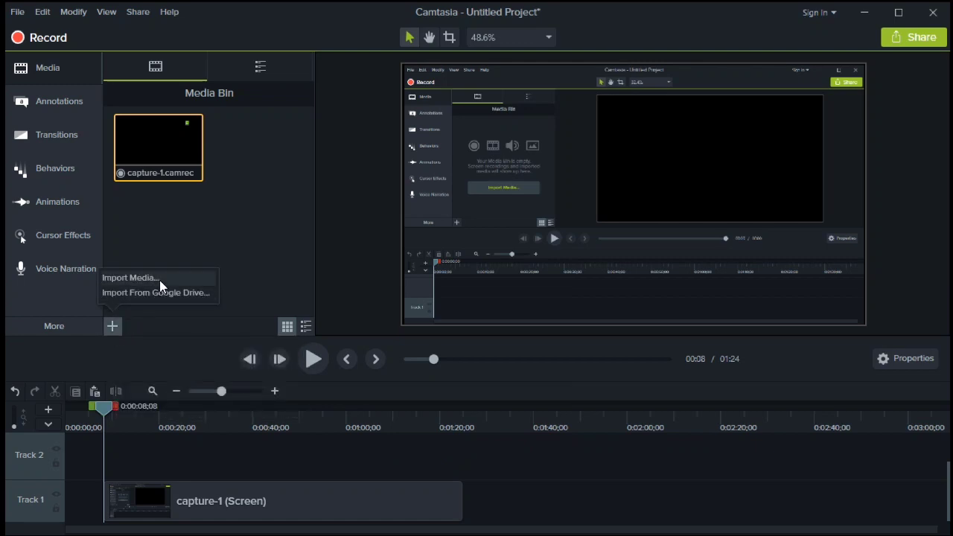
click(130, 278)
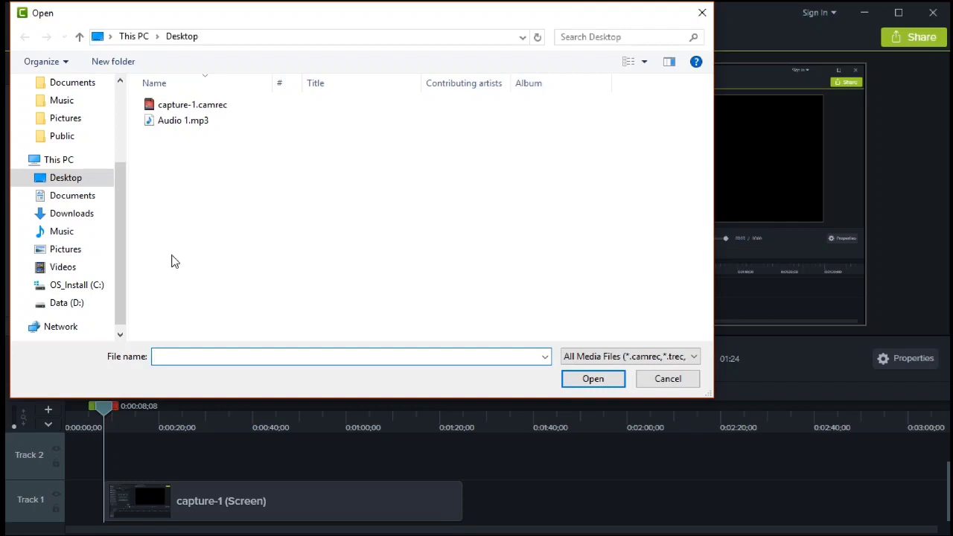
click(209, 130)
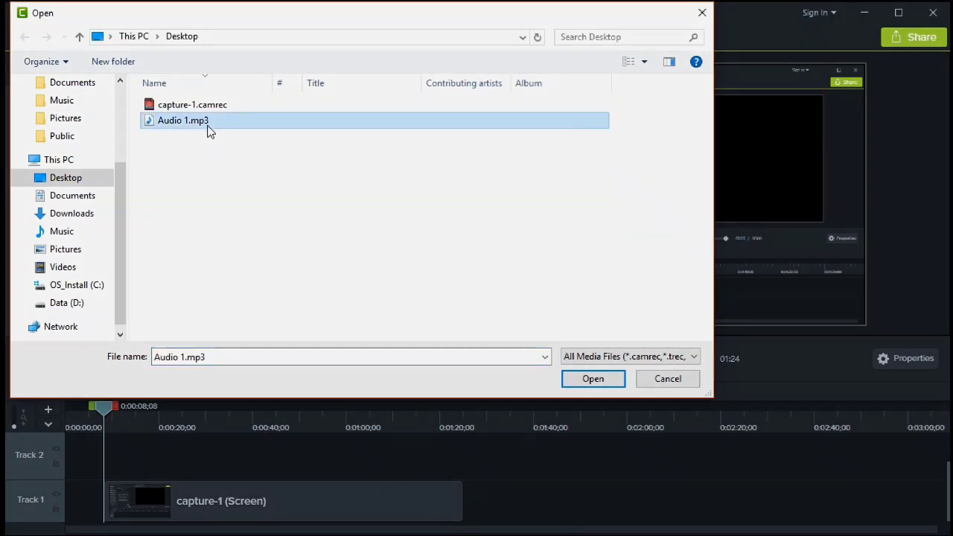
click(588, 383)
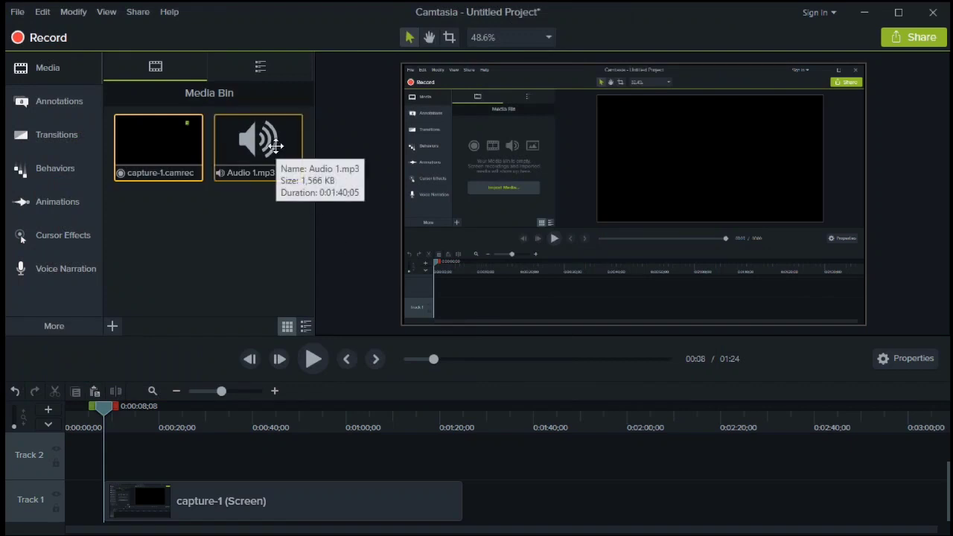
- Place Audio 1.mp3 on Track 2 starting at 0:08 and show the Audio Effects library
drag(269, 139, 110, 452)
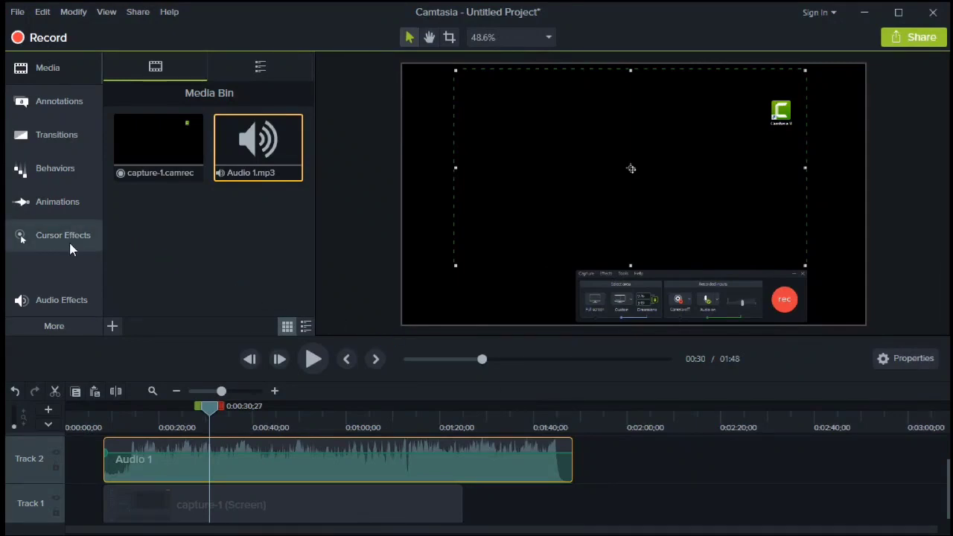
click(74, 297)
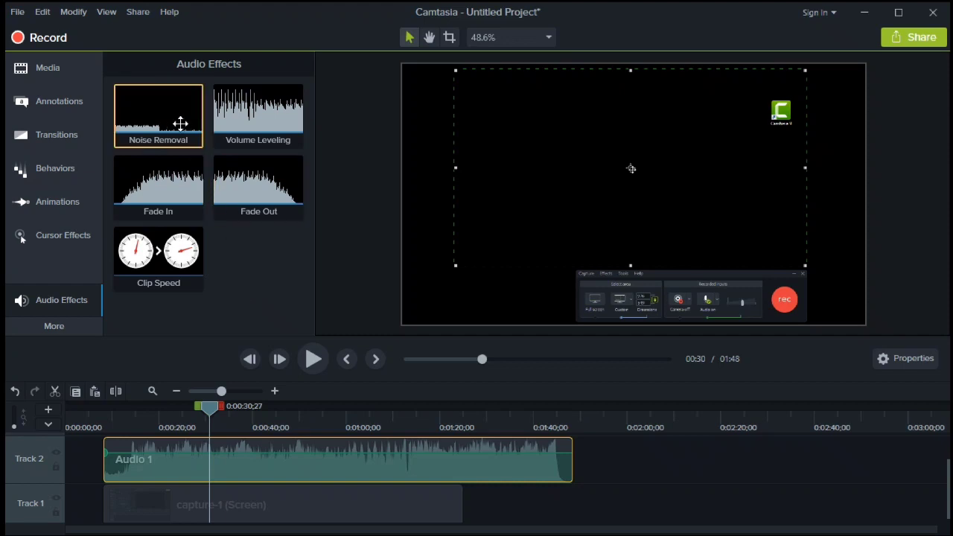
- Drag the Noise Removal effect onto the Audio 1 clip on Track 2
drag(180, 124, 239, 452)
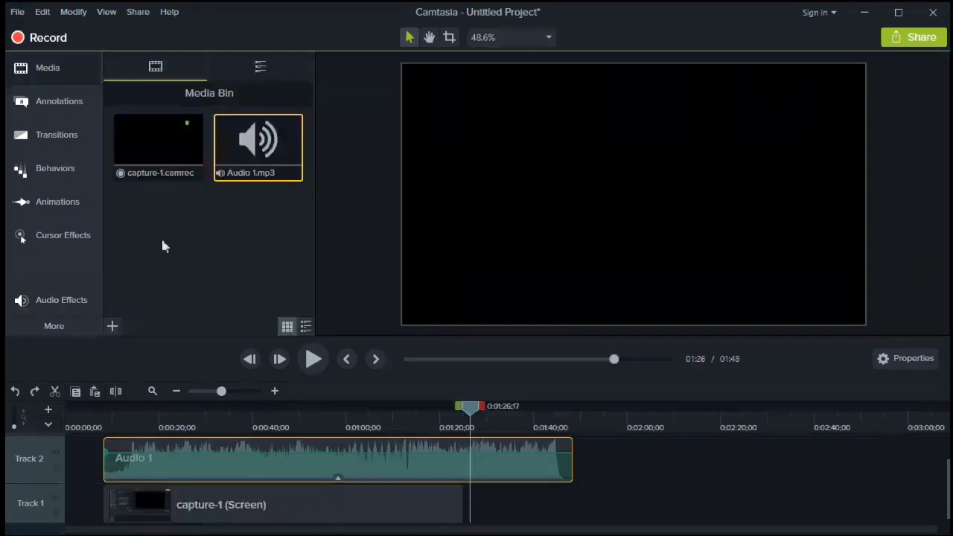
- Add a Fade transition to the start of the capture-1 clip on Track 1
click(77, 136)
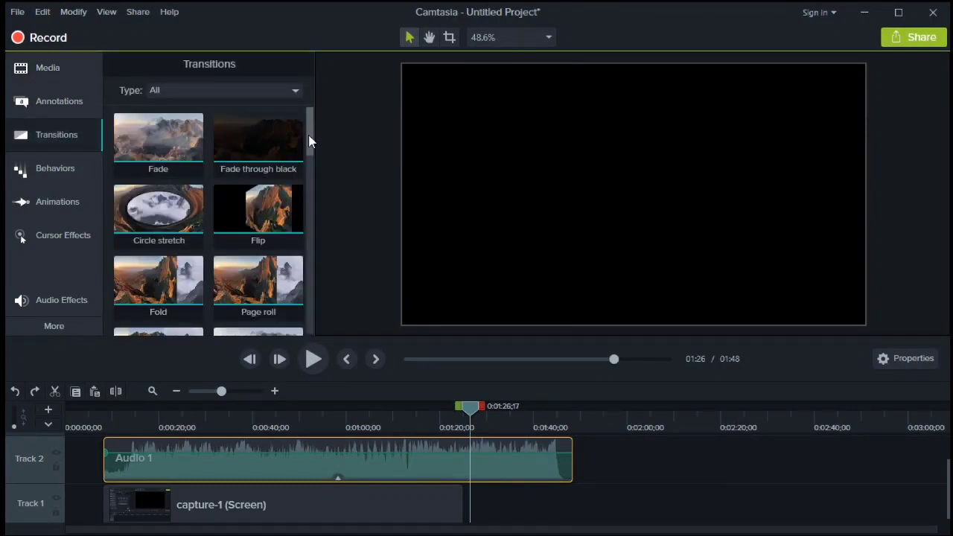
mouse_move(310, 136)
mouse_down()
mouse_move(314, 249)
mouse_move(306, 136)
mouse_up()
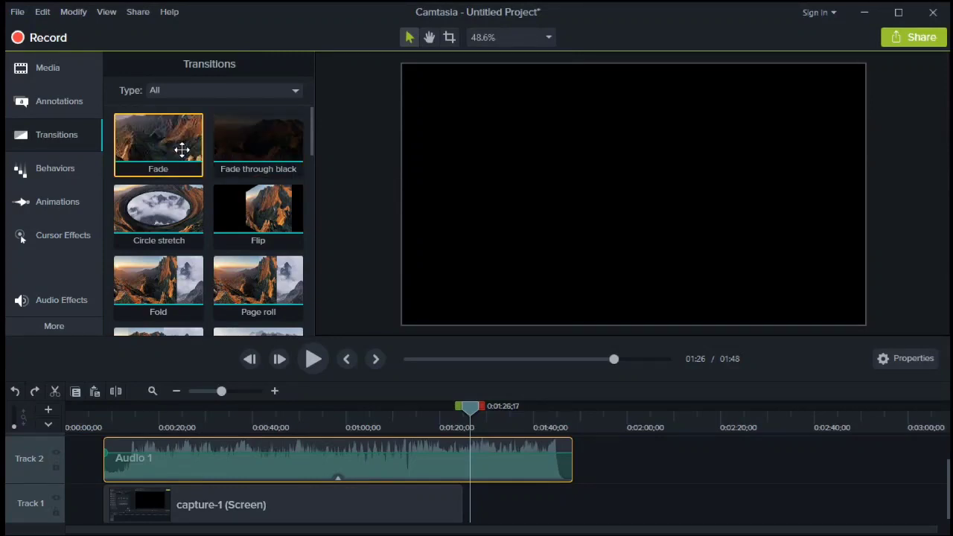
drag(181, 151, 124, 505)
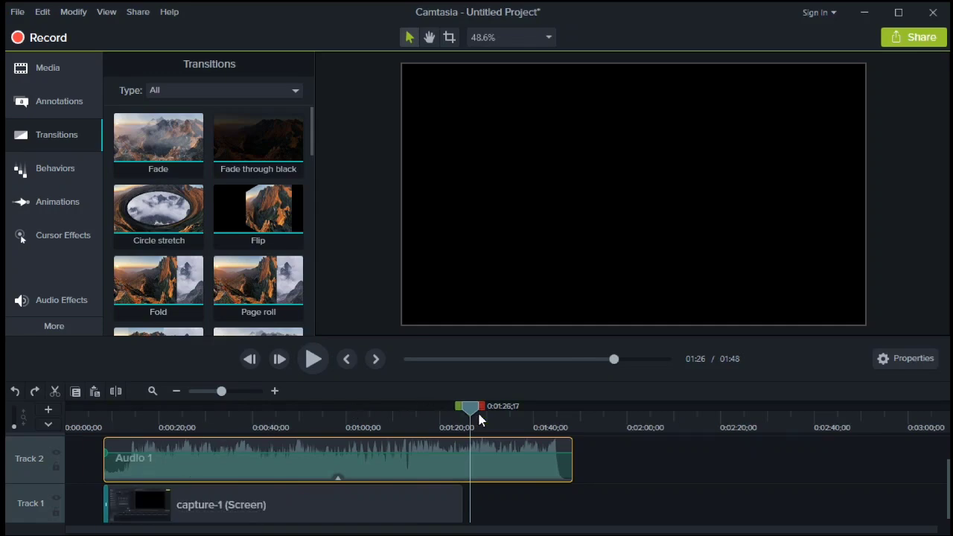
- Preview the Fade by replaying the timeline from around the clip start at 0:08
drag(479, 415, 102, 419)
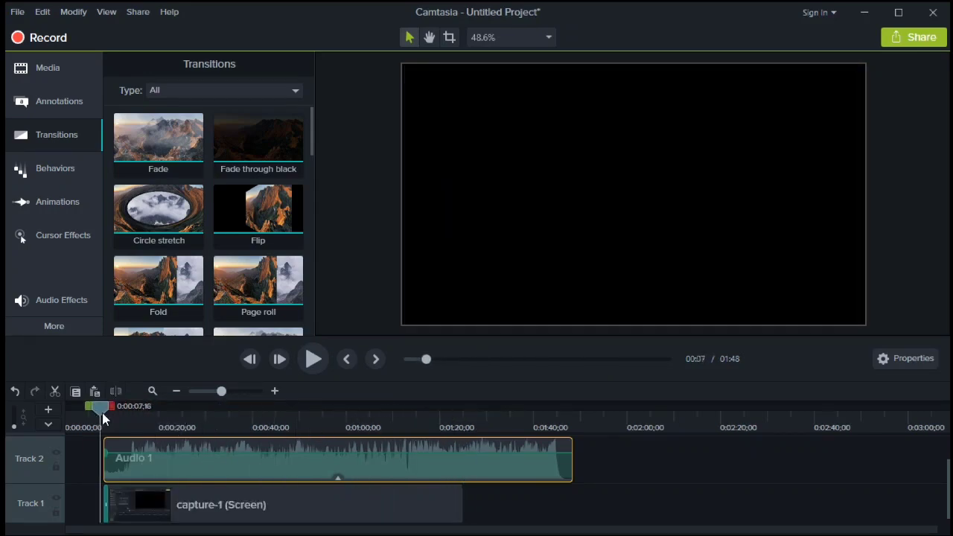
click(325, 359)
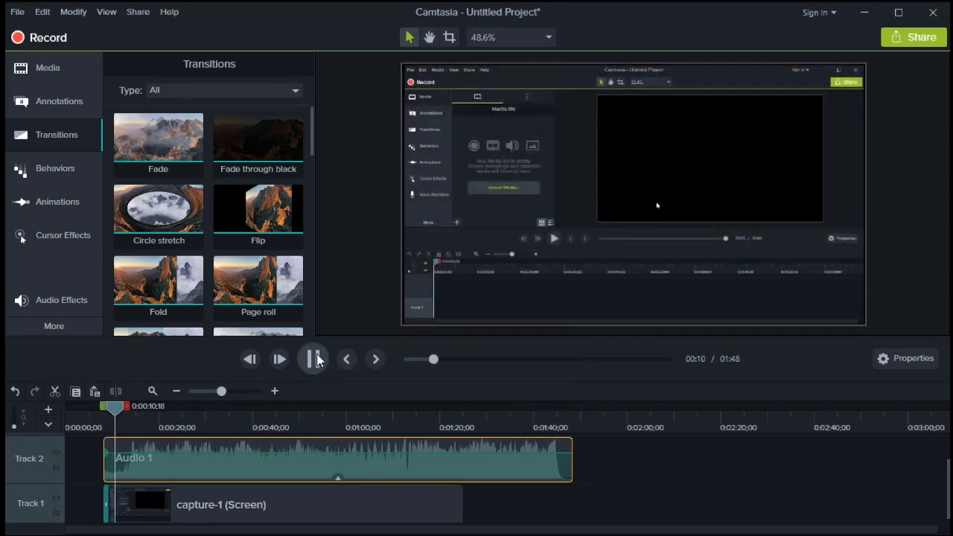
click(316, 360)
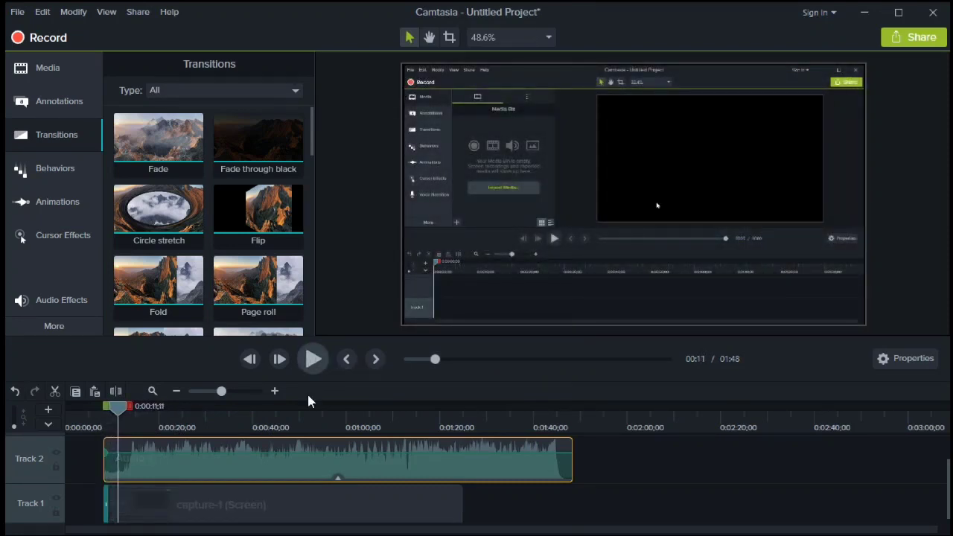
click(108, 506)
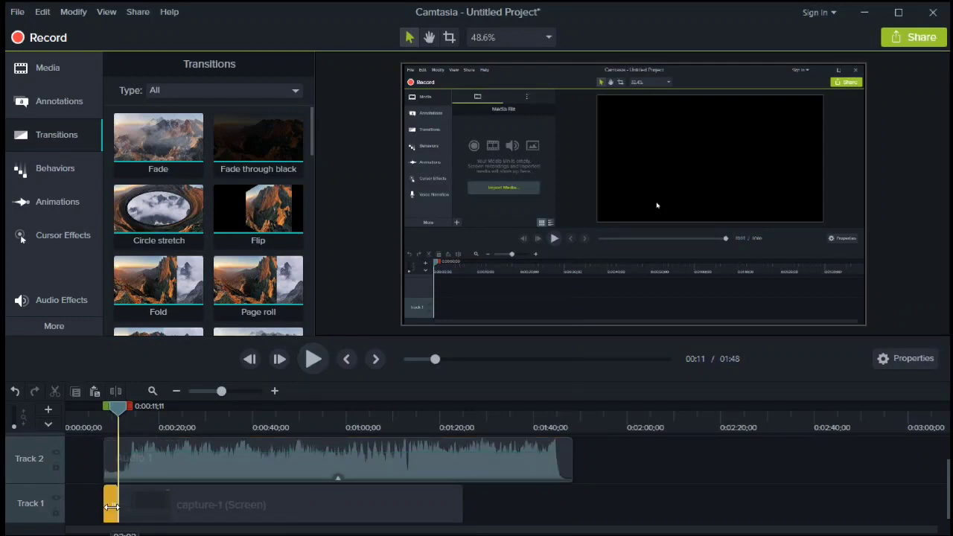
click(105, 407)
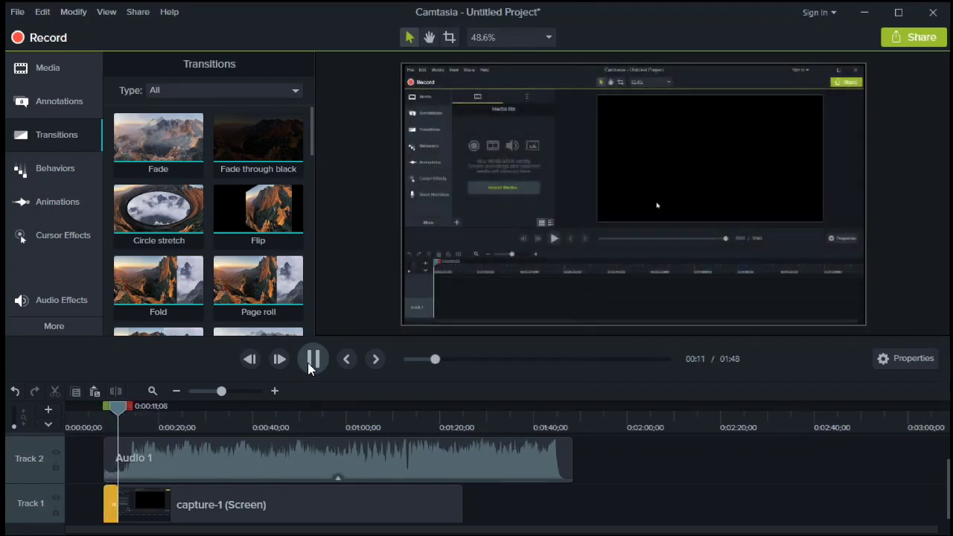
click(311, 360)
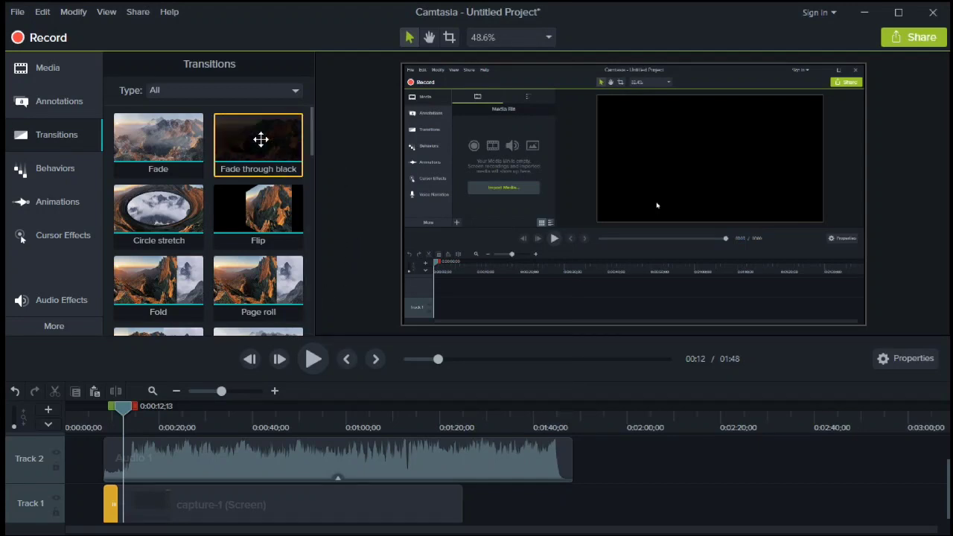
- Add Fade through black to the capture clip's end and play from about 1:20 to set Audio 1's end
drag(261, 139, 442, 508)
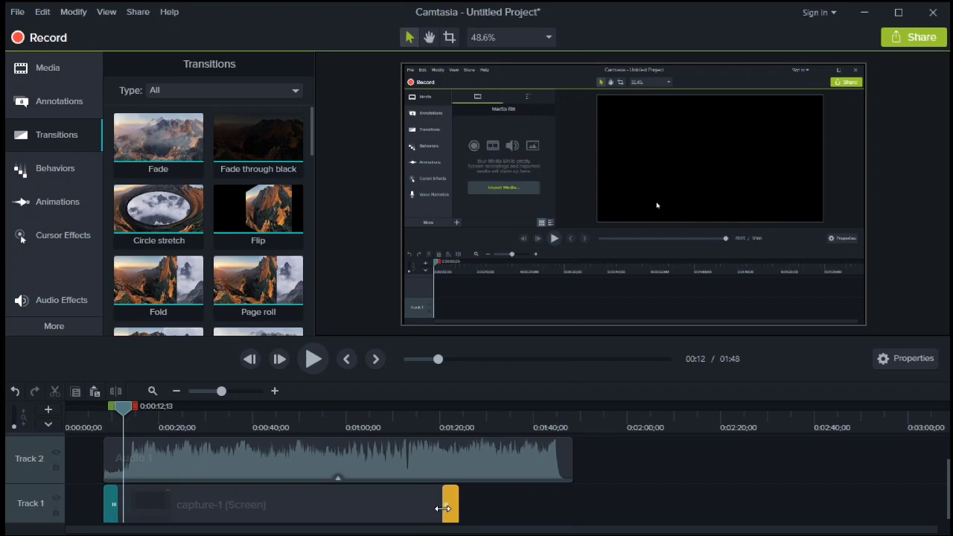
drag(422, 429, 437, 439)
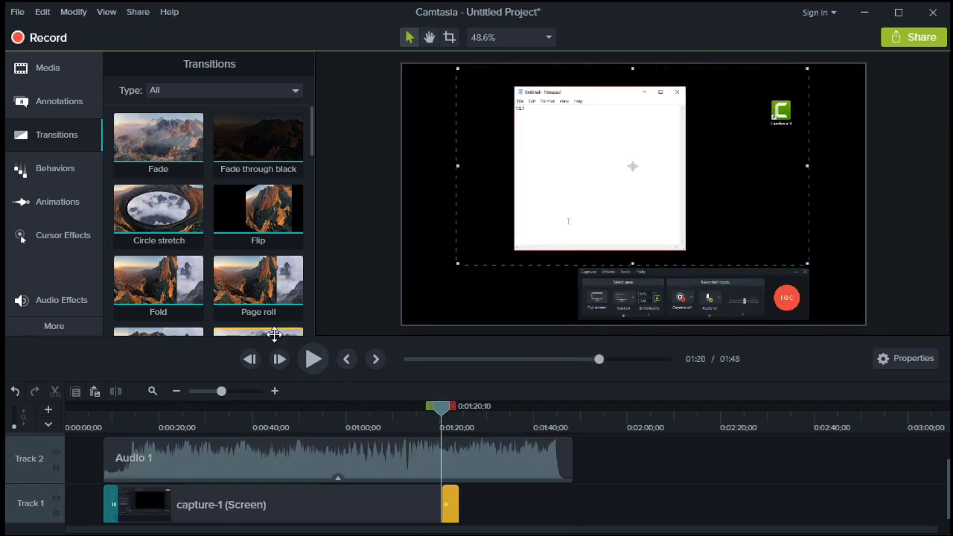
click(316, 368)
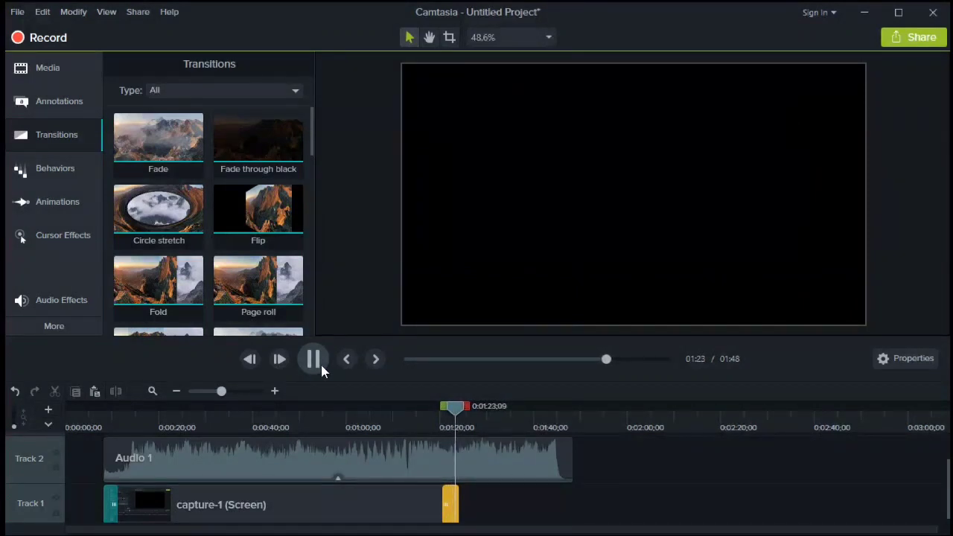
click(320, 361)
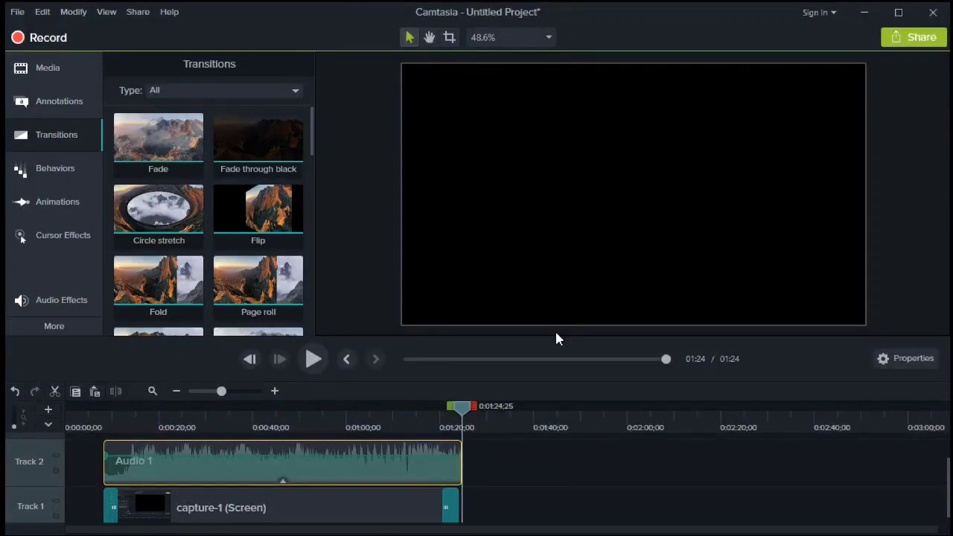
click(134, 13)
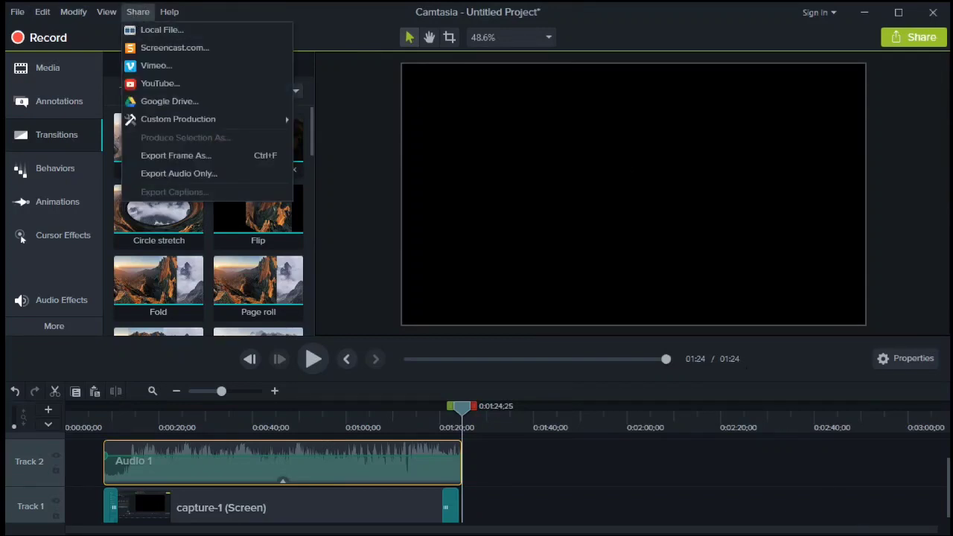
- Produce a local file using the MP4 only (up to 720p) preset
key(Escape)
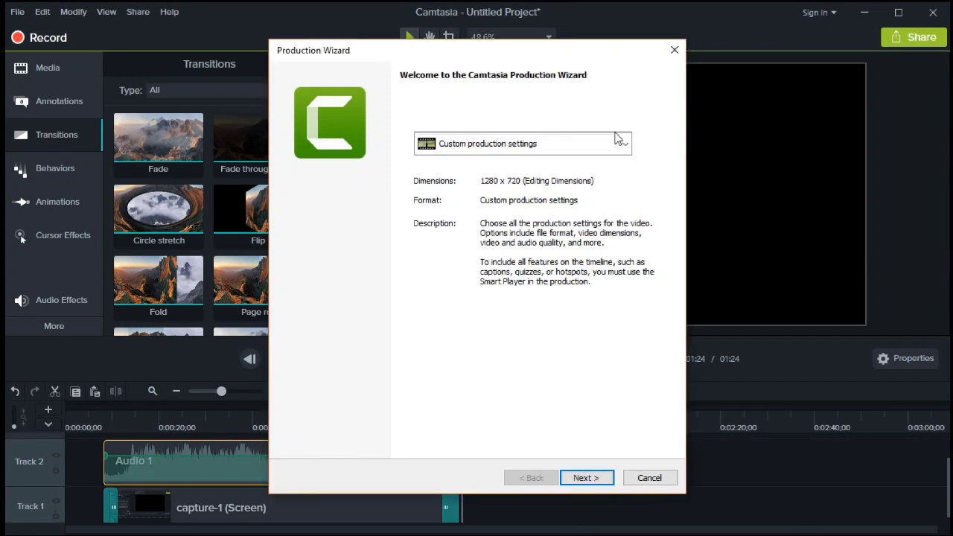
click(625, 148)
click(626, 144)
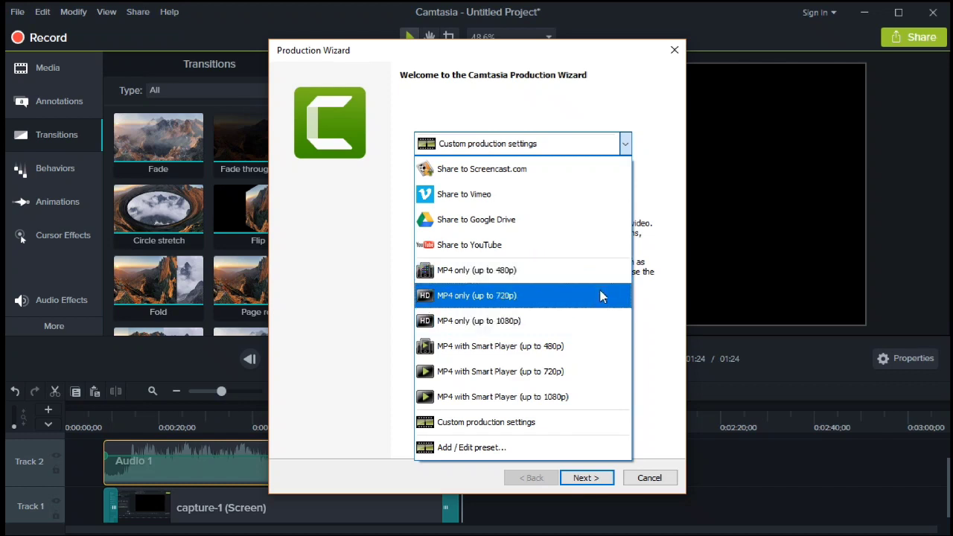
click(602, 297)
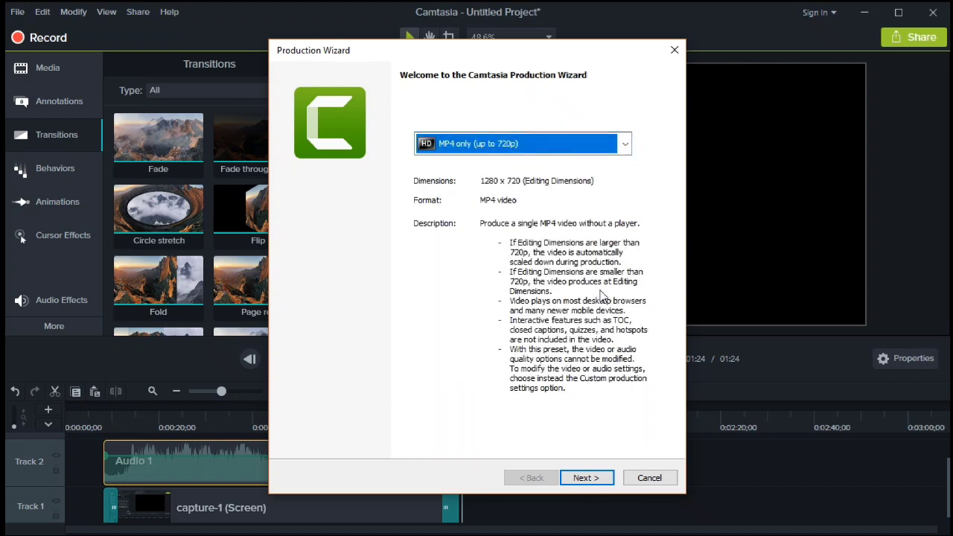
click(596, 478)
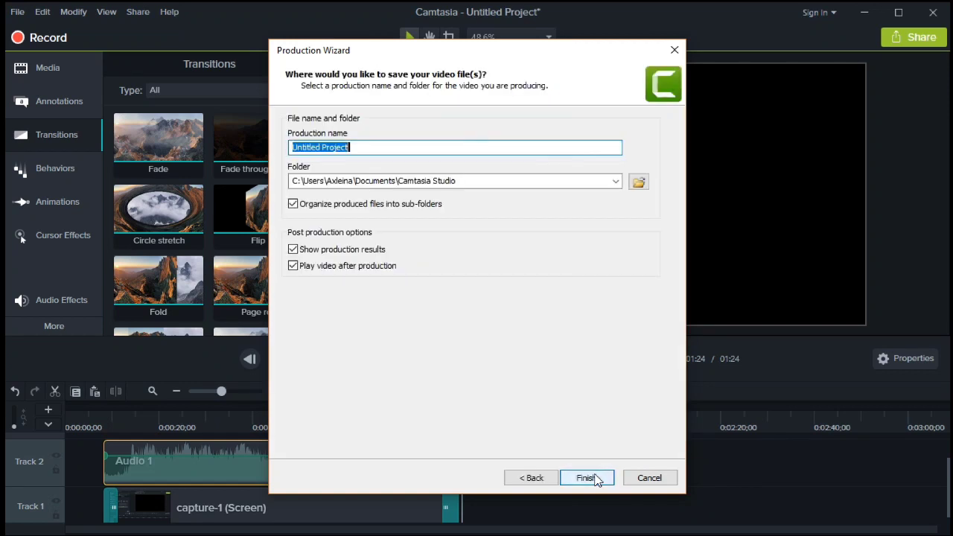
- Name the video 'Test Project', save it to the Desktop, and start rendering
text(Te)
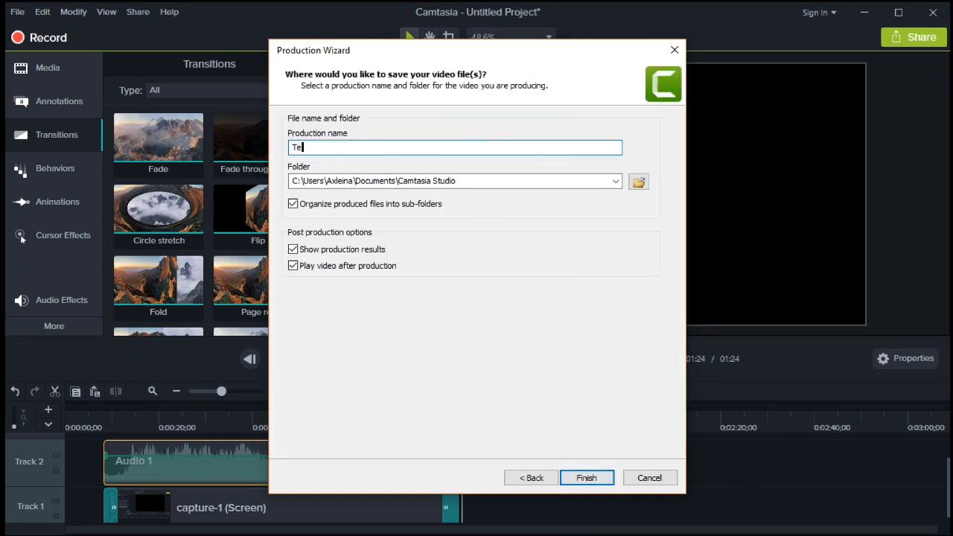
text(st Project)
click(616, 181)
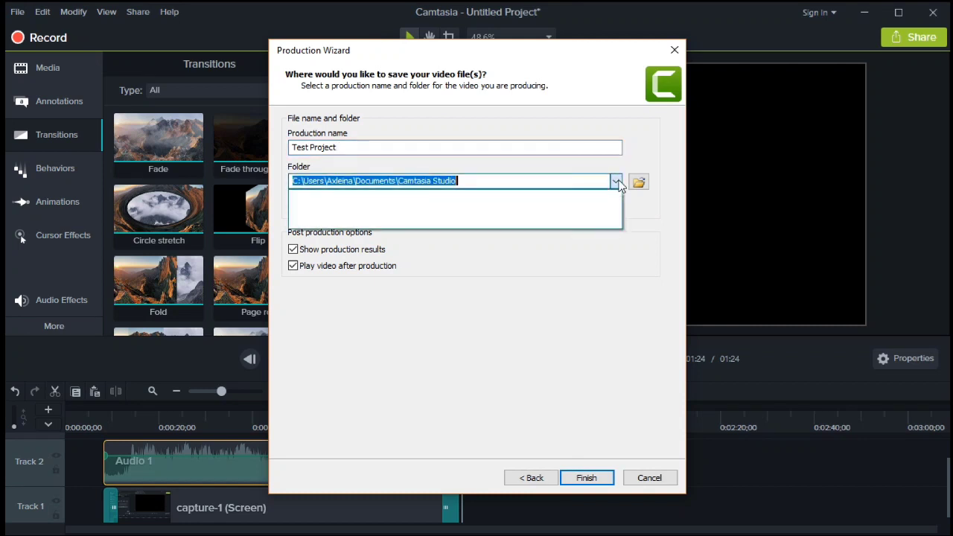
click(638, 183)
click(638, 182)
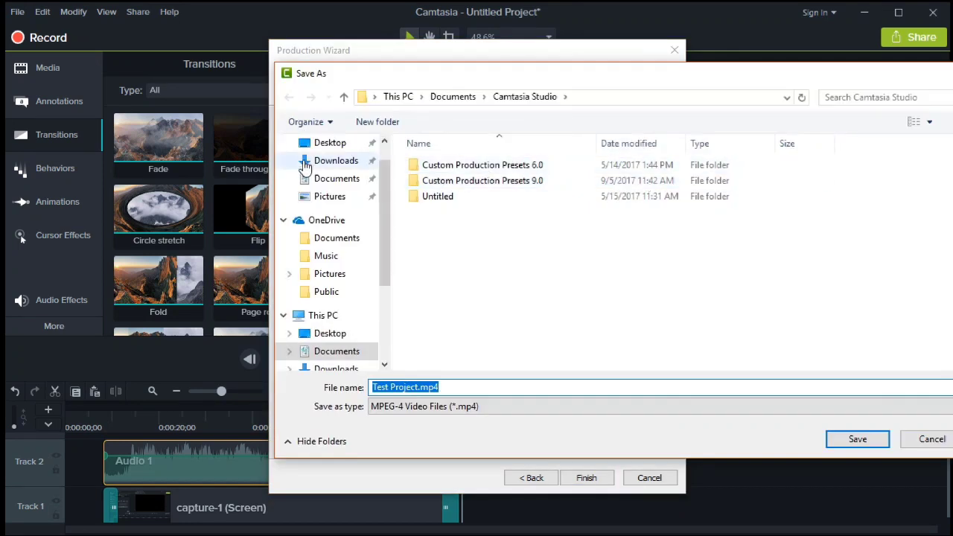
click(325, 336)
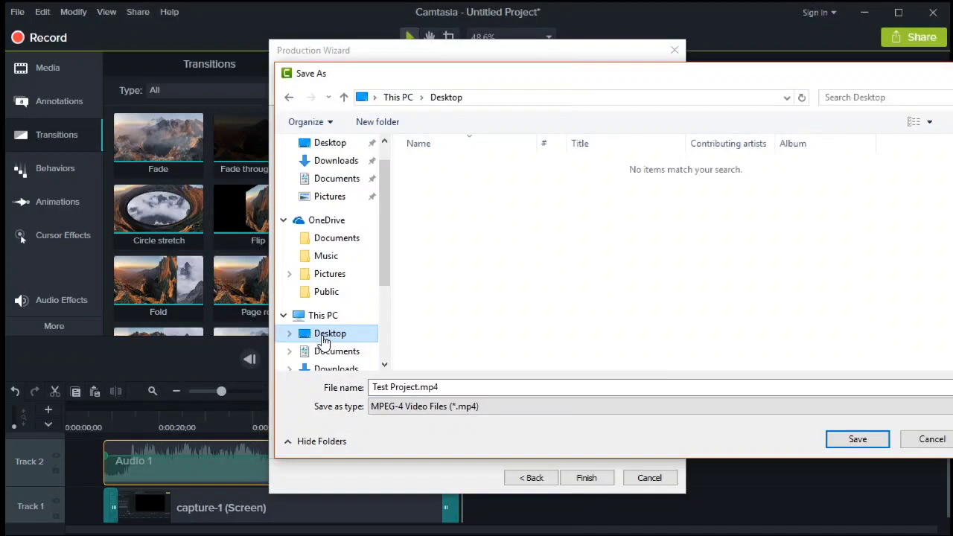
click(854, 439)
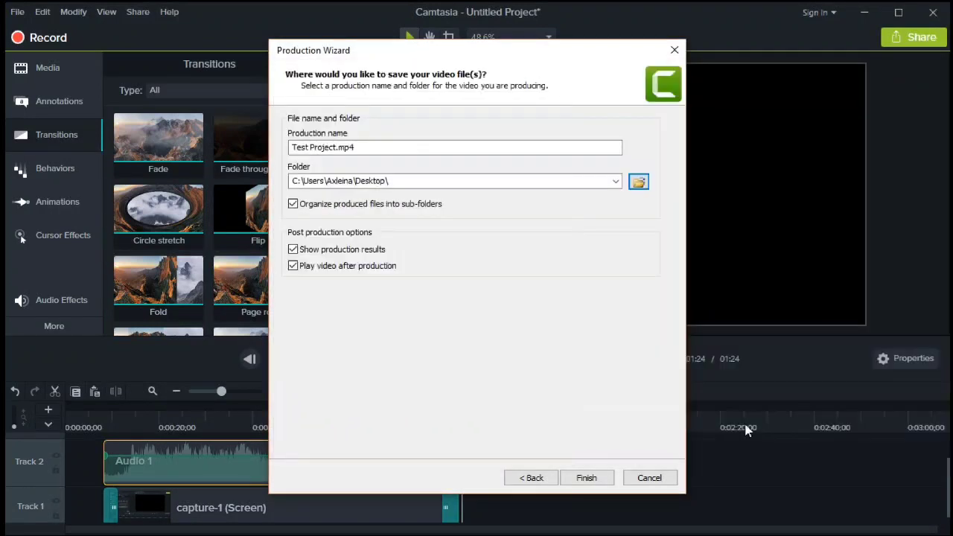
click(603, 479)
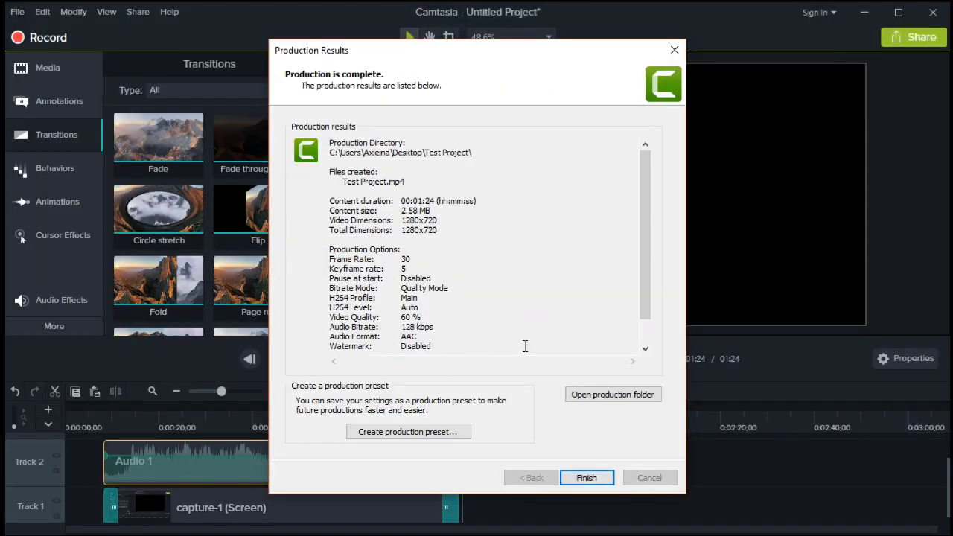
- Open the production folder holding the finished Test Project.mp4 (1:24, 2.58 MB)
scroll(524, 346, down, 1)
drag(545, 50, 554, 44)
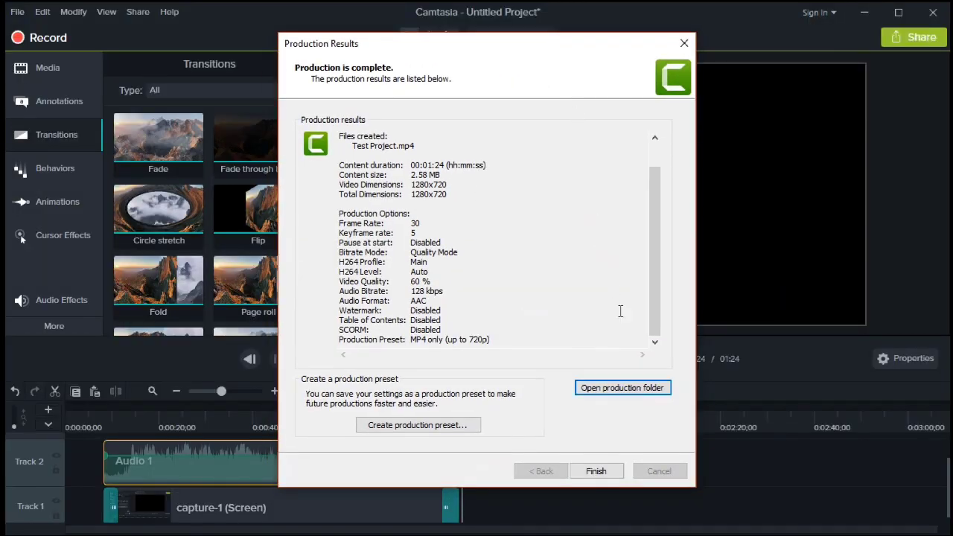
click(622, 388)
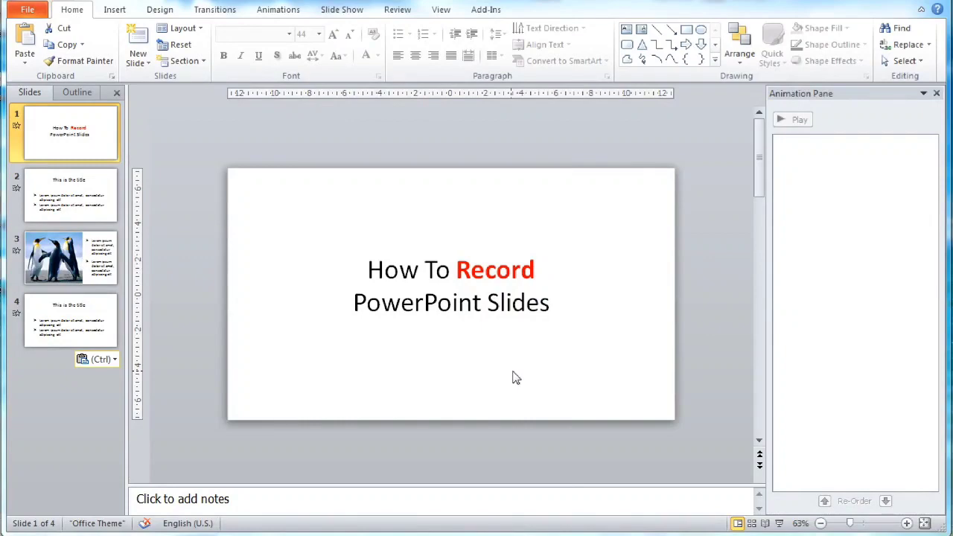
- Set up a video export at Computer & HD Displays quality, ignoring timings, 3 seconds per slide
click(38, 9)
click(39, 237)
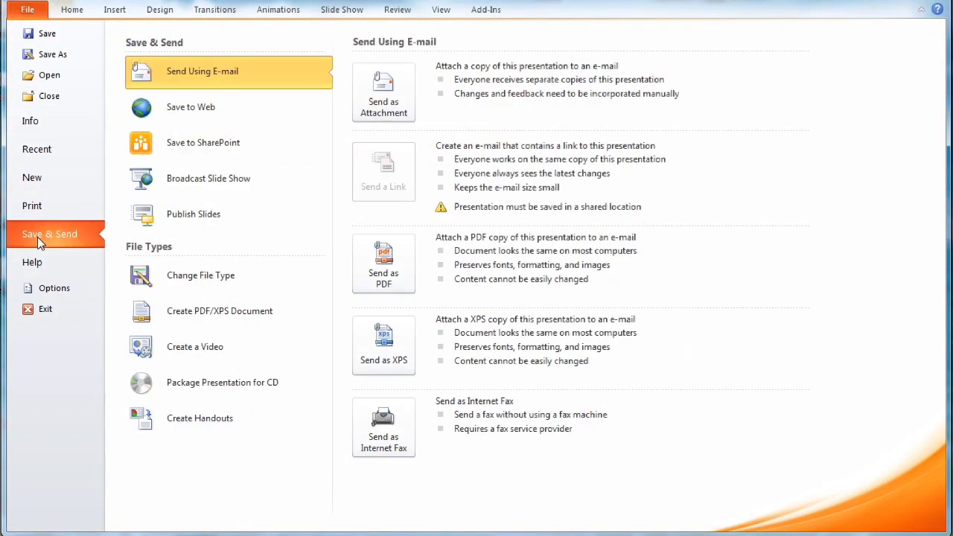
click(187, 356)
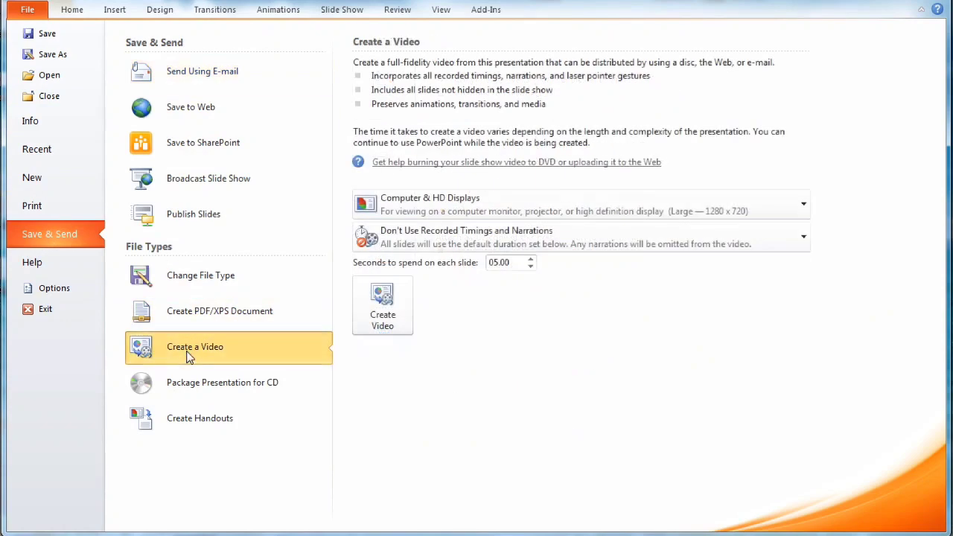
click(408, 207)
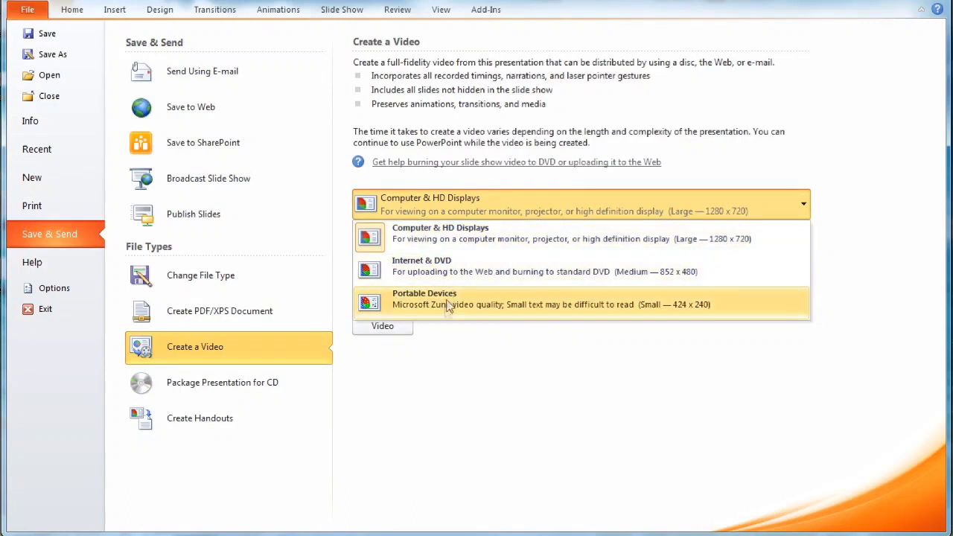
click(483, 237)
click(471, 236)
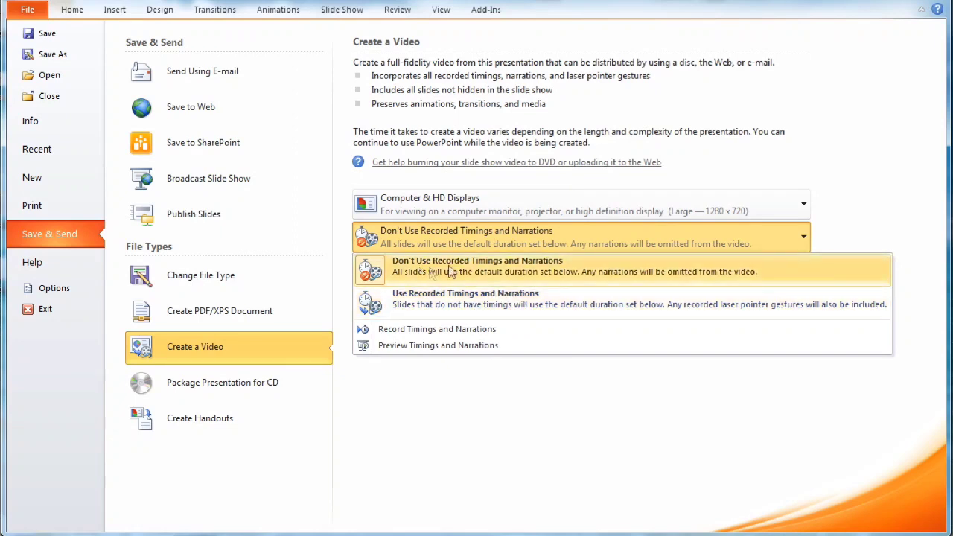
click(534, 272)
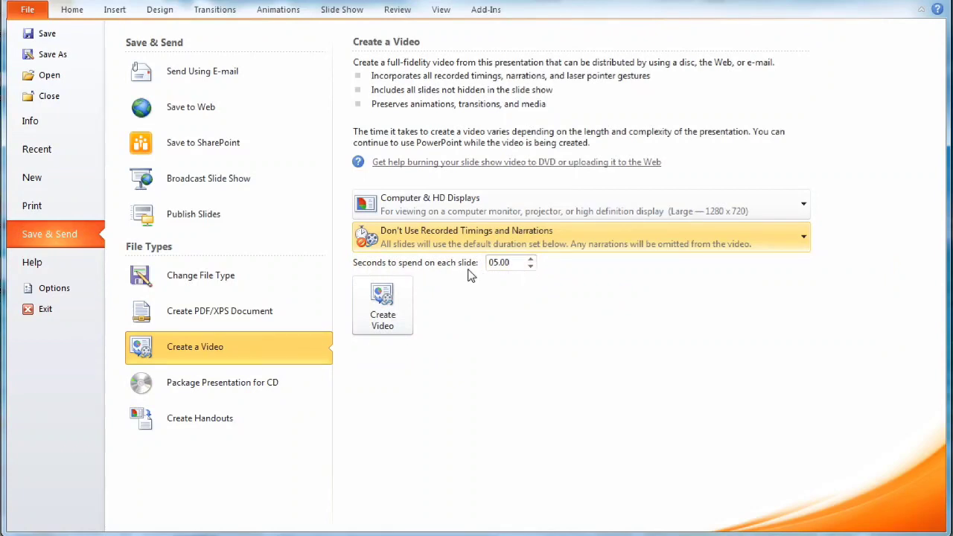
click(531, 266)
click(531, 265)
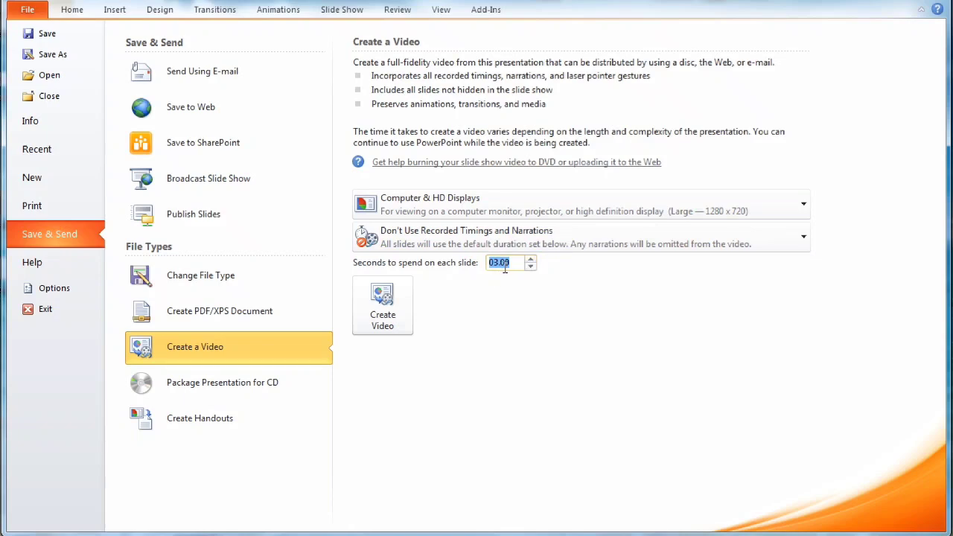
- Create the video and save it as video1 in Windows Media Video format
click(387, 297)
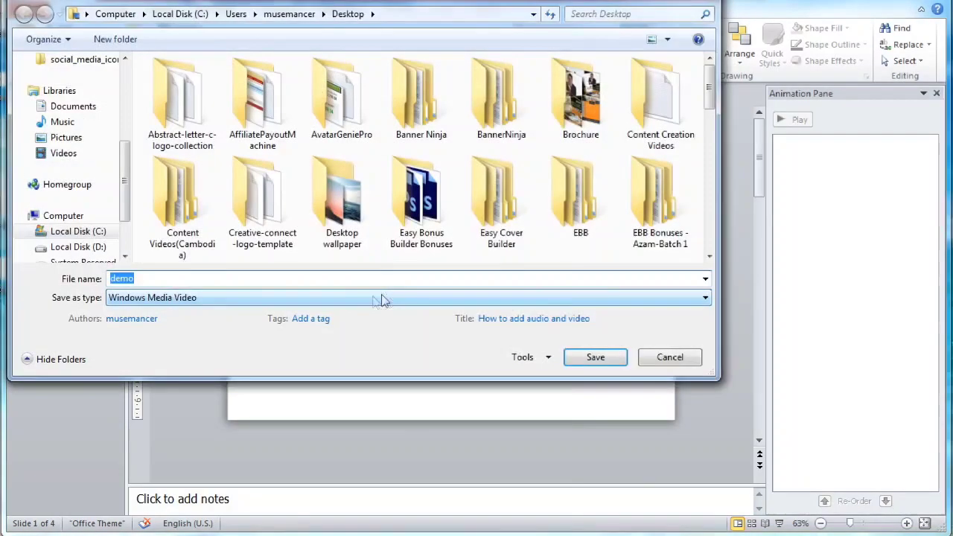
click(220, 279)
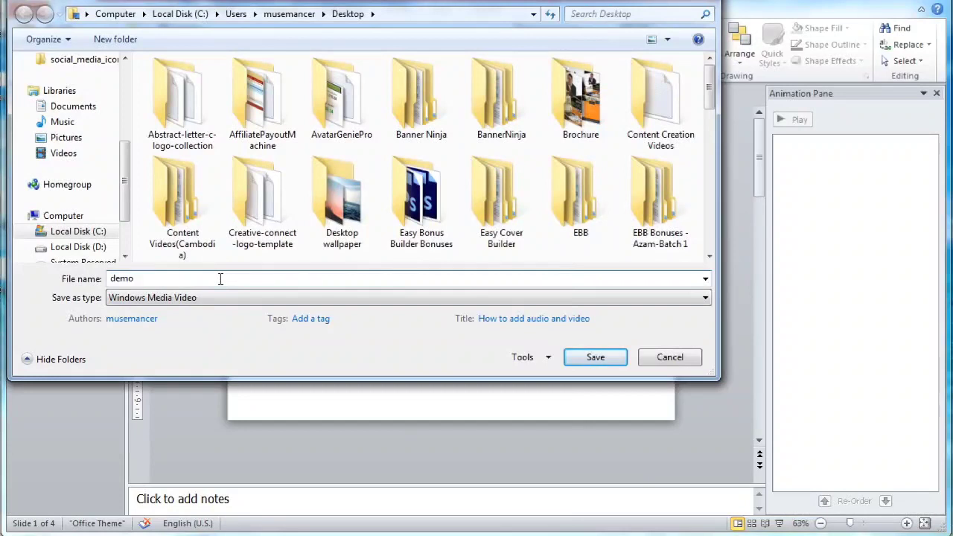
key(BackSpace)
key(BackSpace)
key(BackSpace)
key(BackSpace)
text(video1)
click(201, 298)
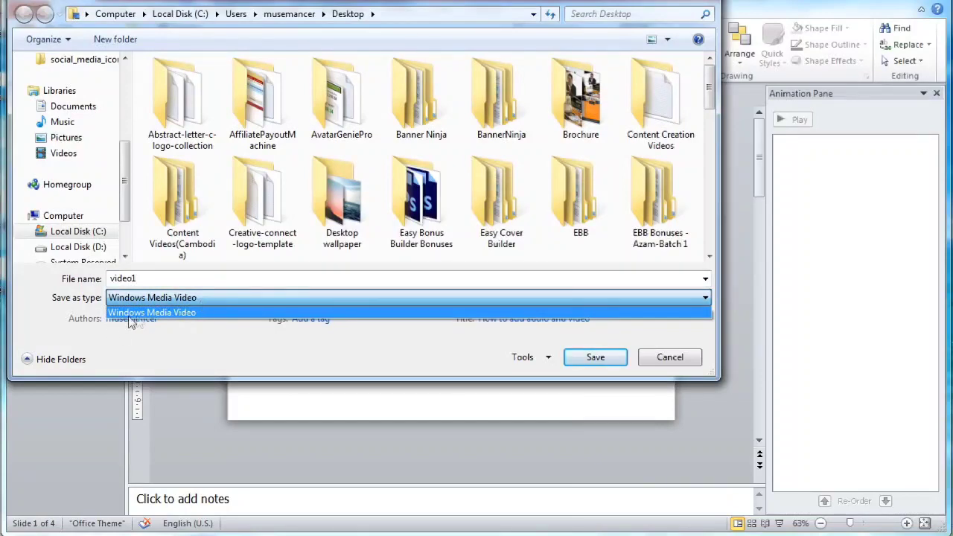
click(604, 359)
click(603, 359)
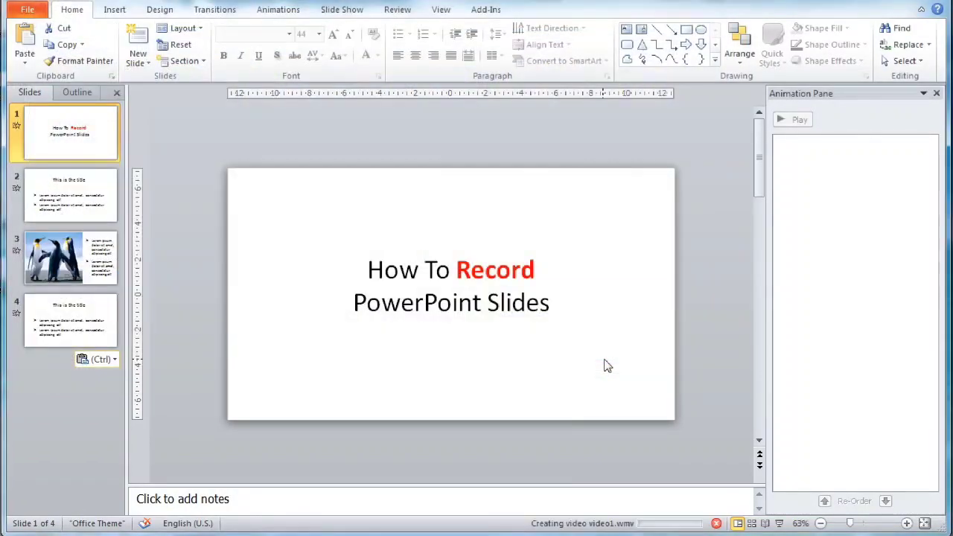
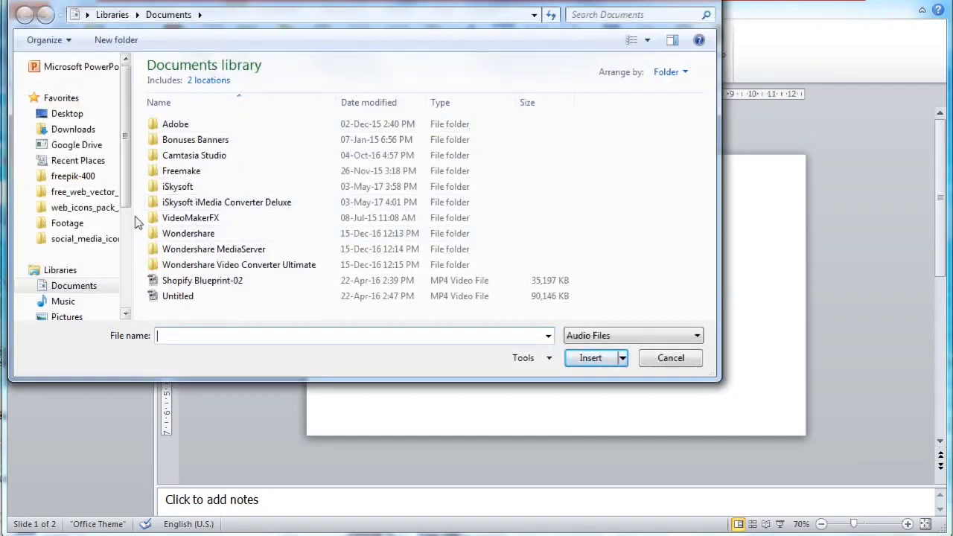
- Insert Whistle Sound Effect from Videos, drag its speaker icon to the bottom-left, then go to slide 2
scroll(127, 214, down, 2)
click(66, 251)
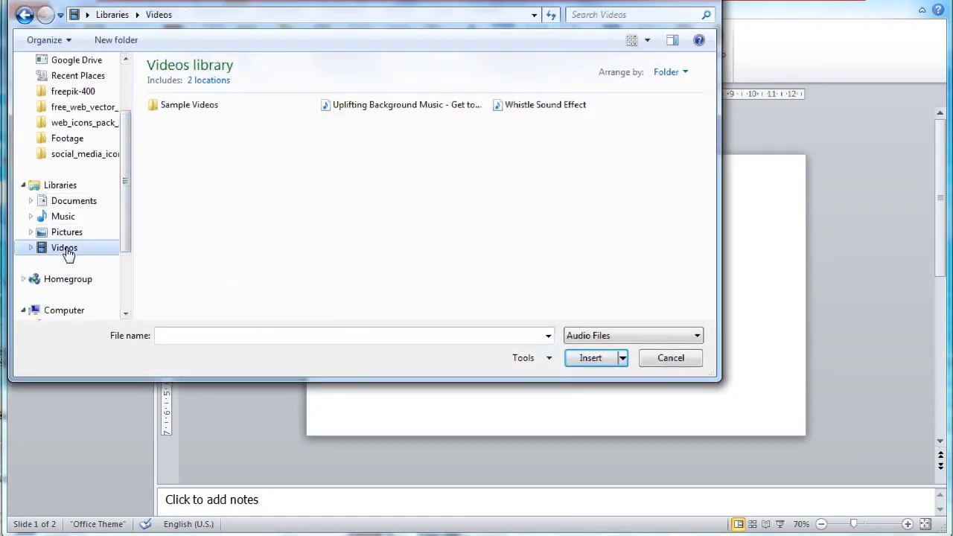
click(512, 110)
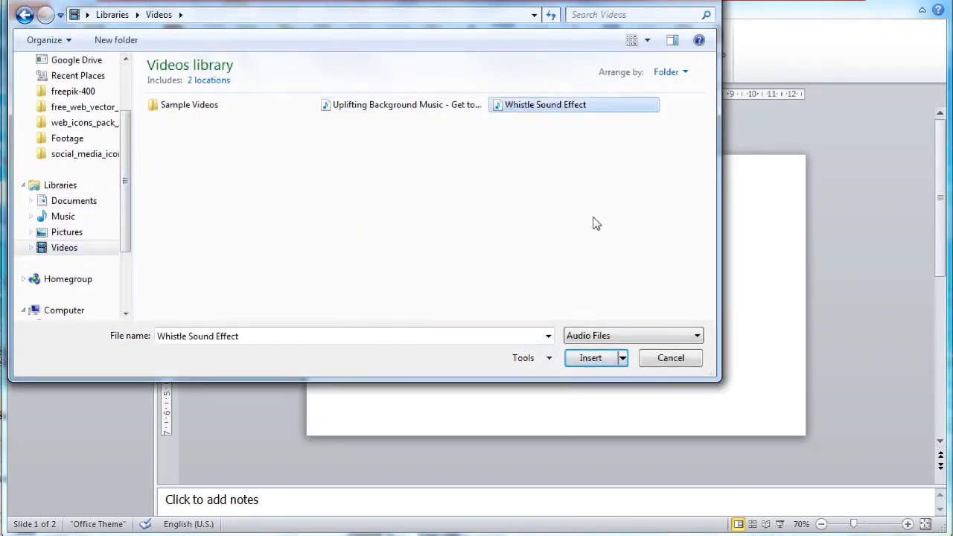
click(592, 359)
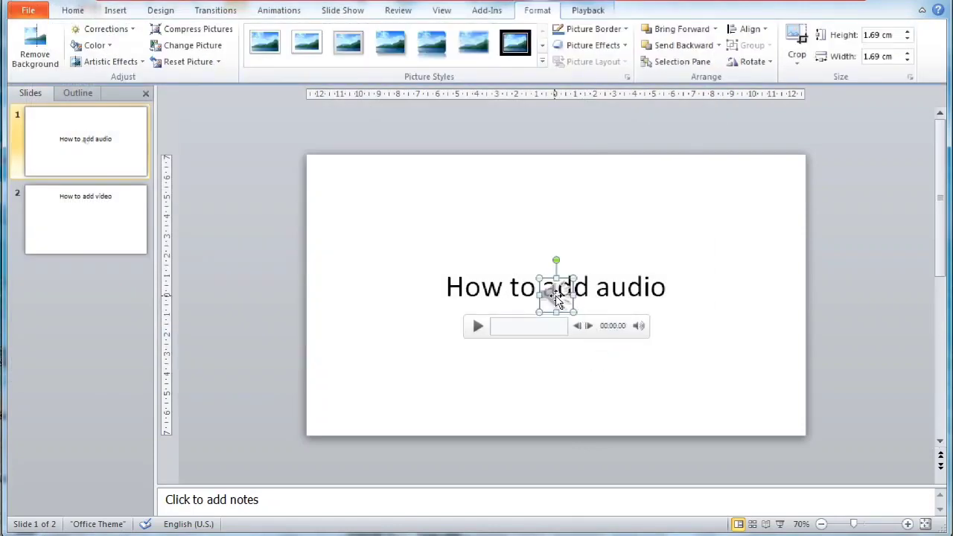
drag(557, 296, 346, 401)
click(399, 393)
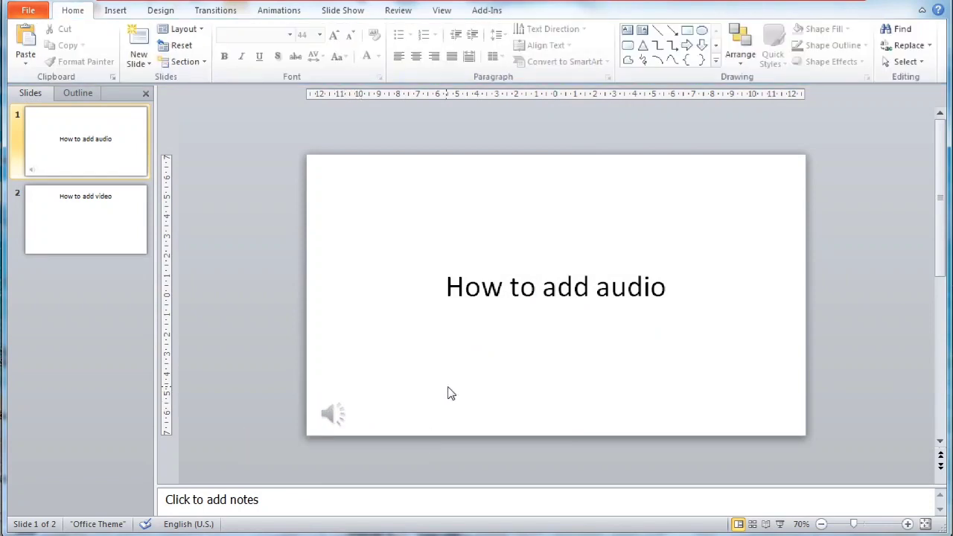
click(127, 223)
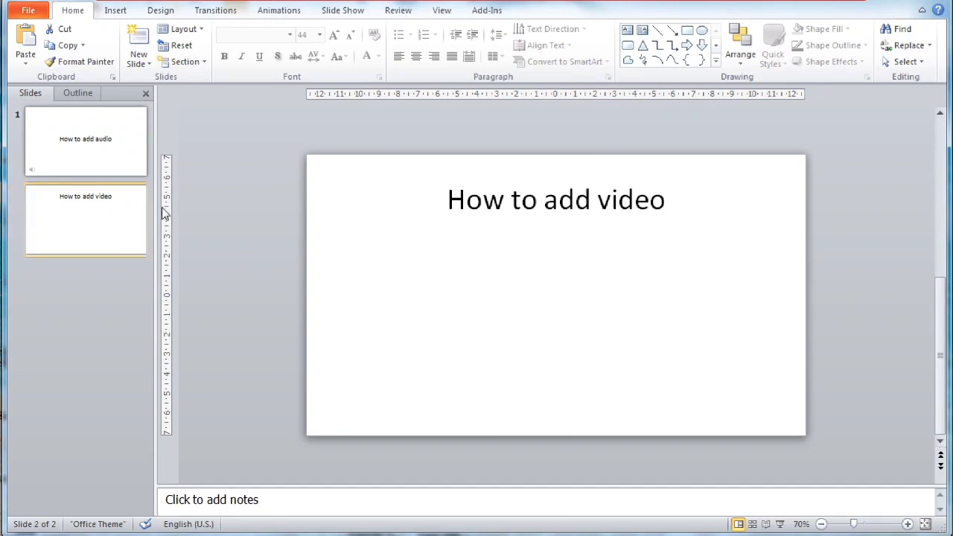
- Insert the Wildlife video from file onto slide 2
click(112, 11)
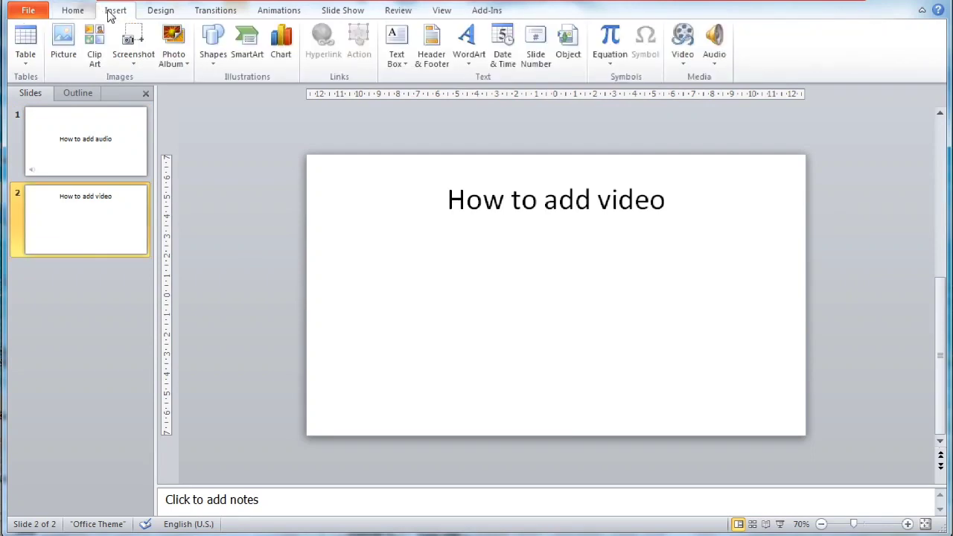
click(686, 67)
click(714, 79)
click(209, 110)
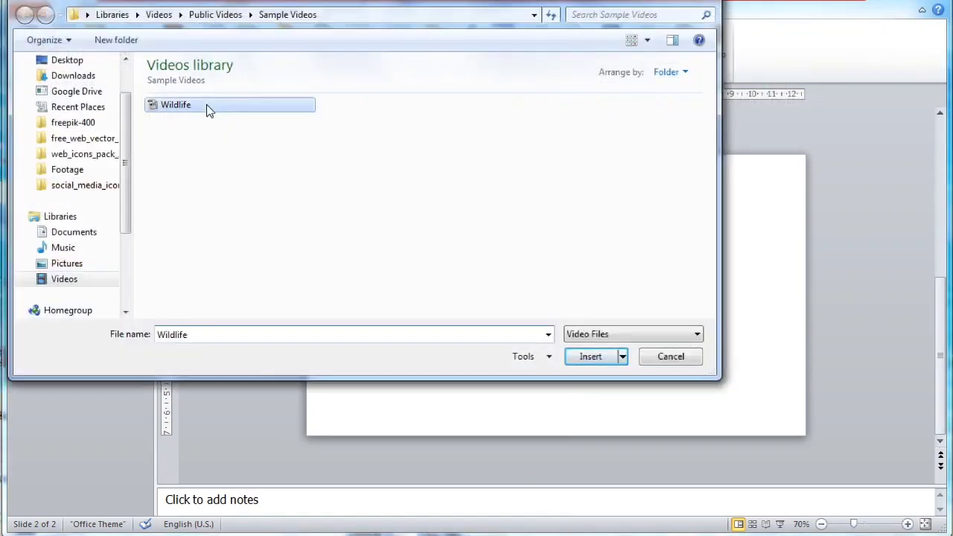
click(572, 355)
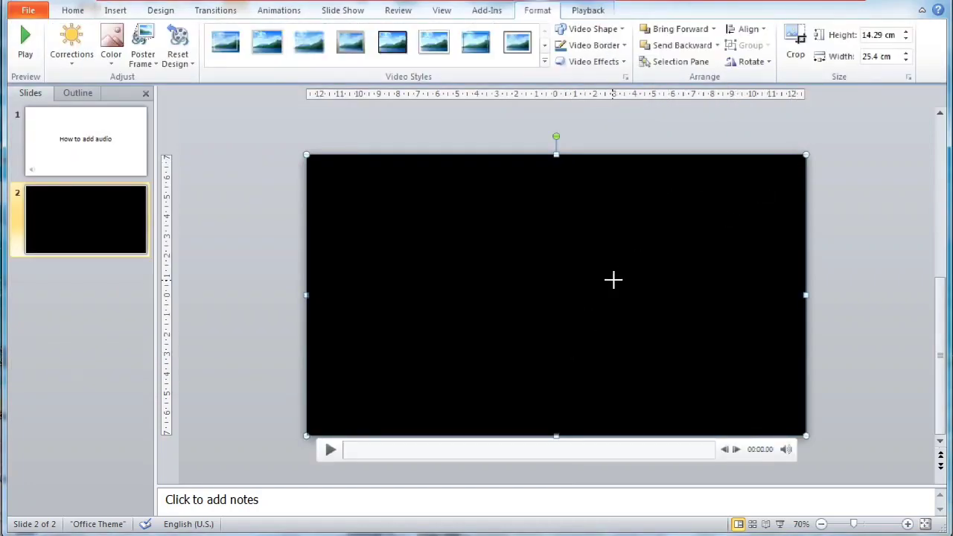
- Shrink the video, place it under the How to add video title, and preview it
drag(613, 279, 612, 268)
drag(536, 313, 631, 274)
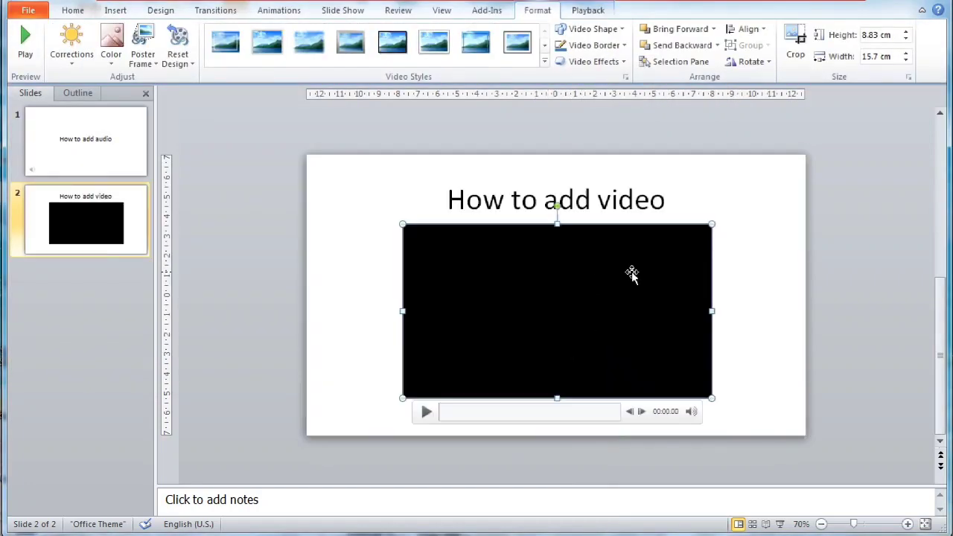
click(426, 413)
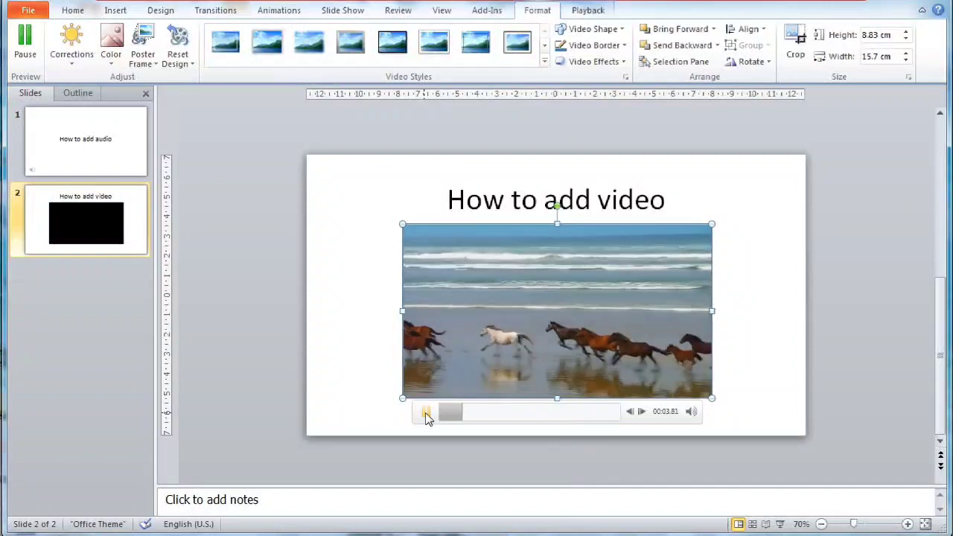
click(427, 413)
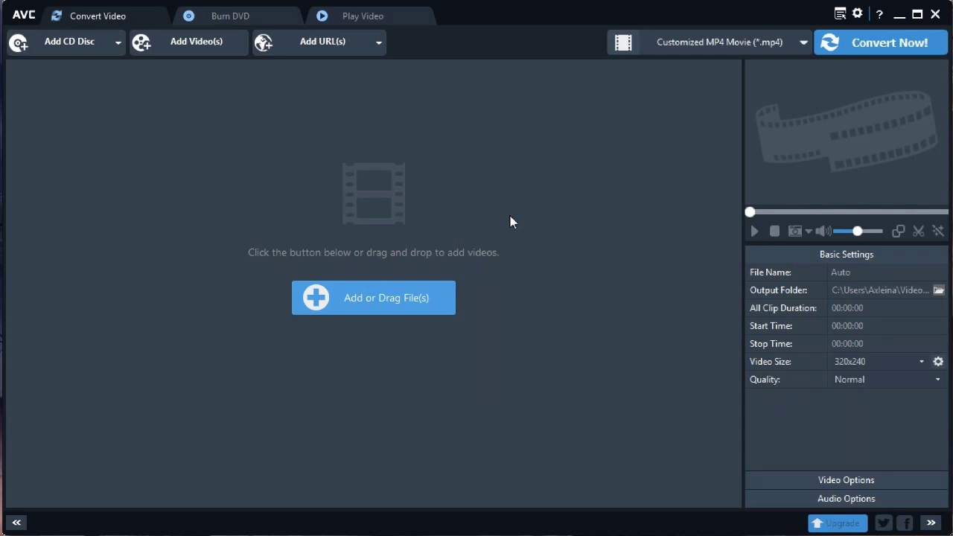
- Add Welcome to PowerPoint.wmv from the Desktop to the conversion list
click(405, 310)
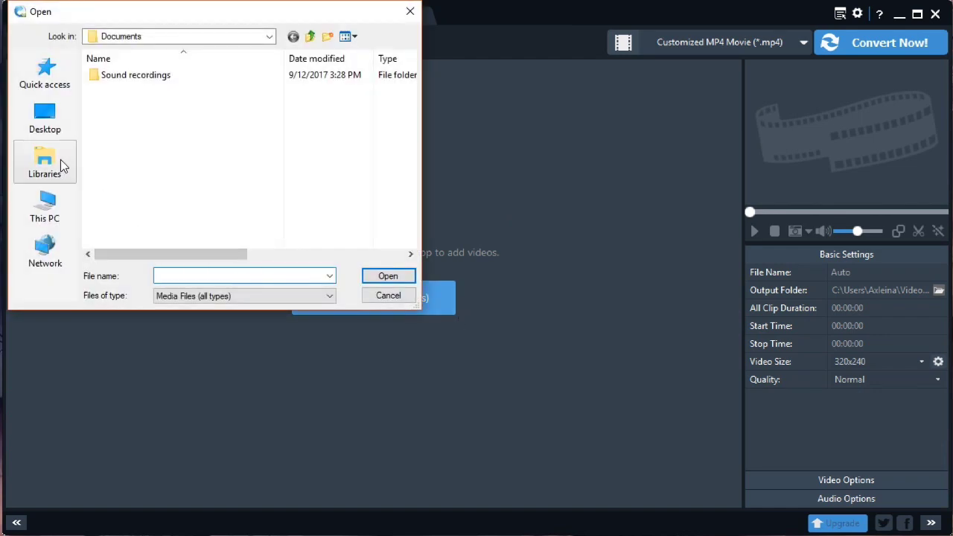
click(52, 125)
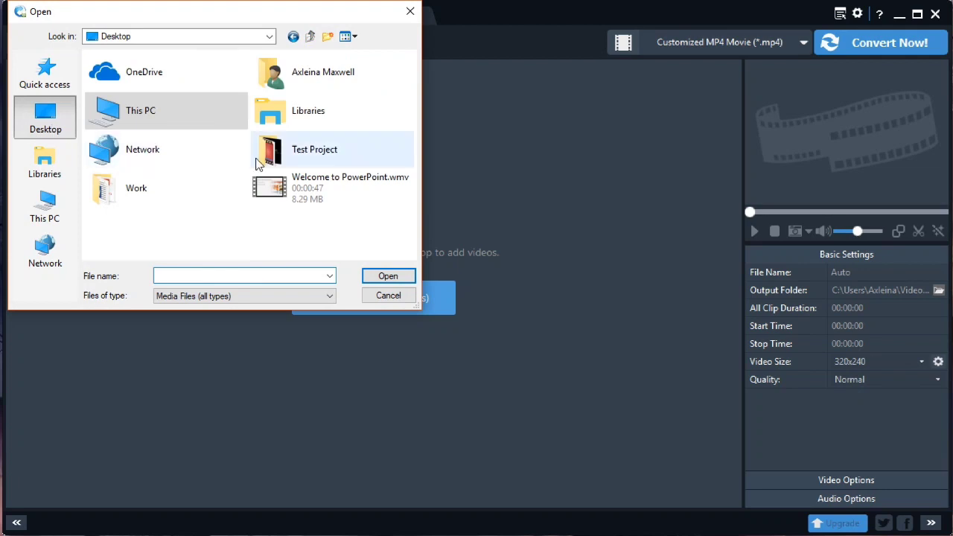
click(284, 189)
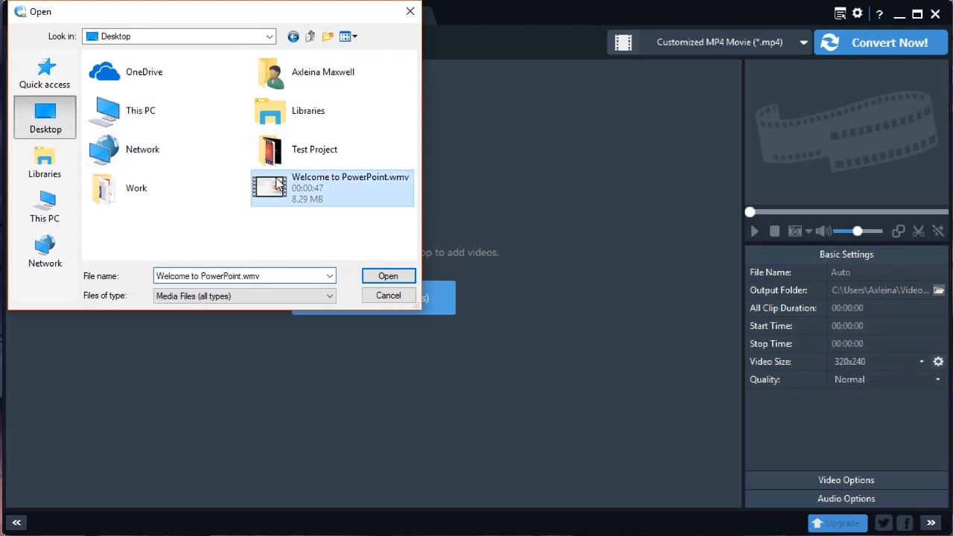
click(384, 278)
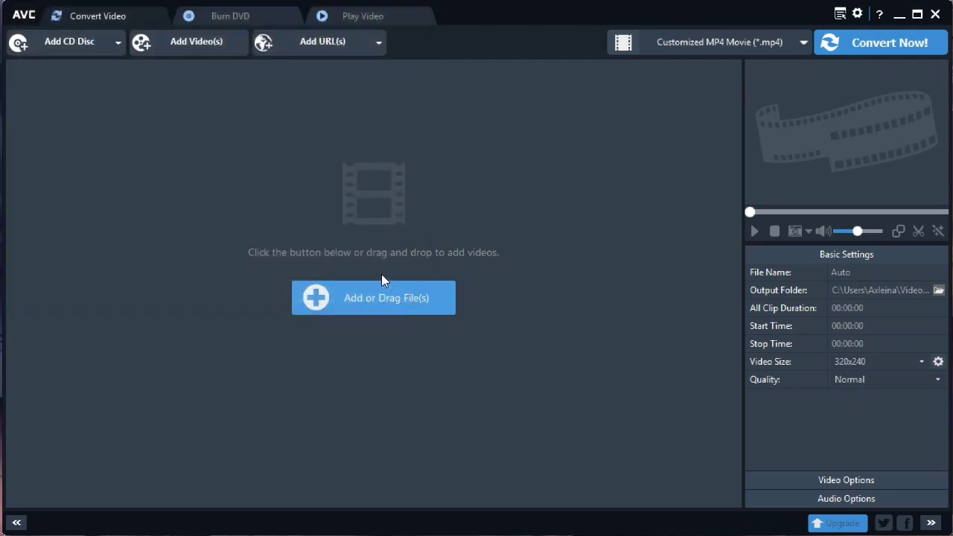
- Choose Customized MP4 Movie output with Original video size, 1280x720
click(762, 42)
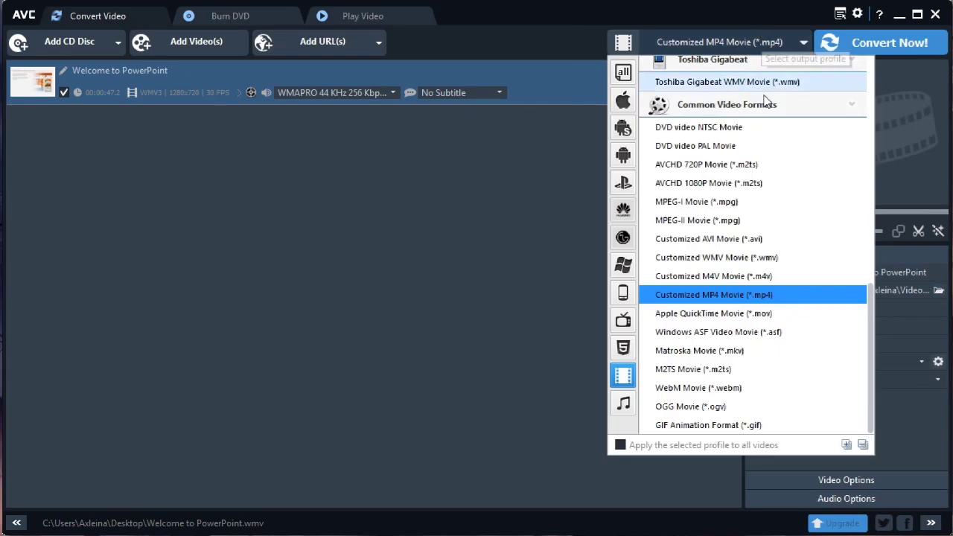
click(771, 296)
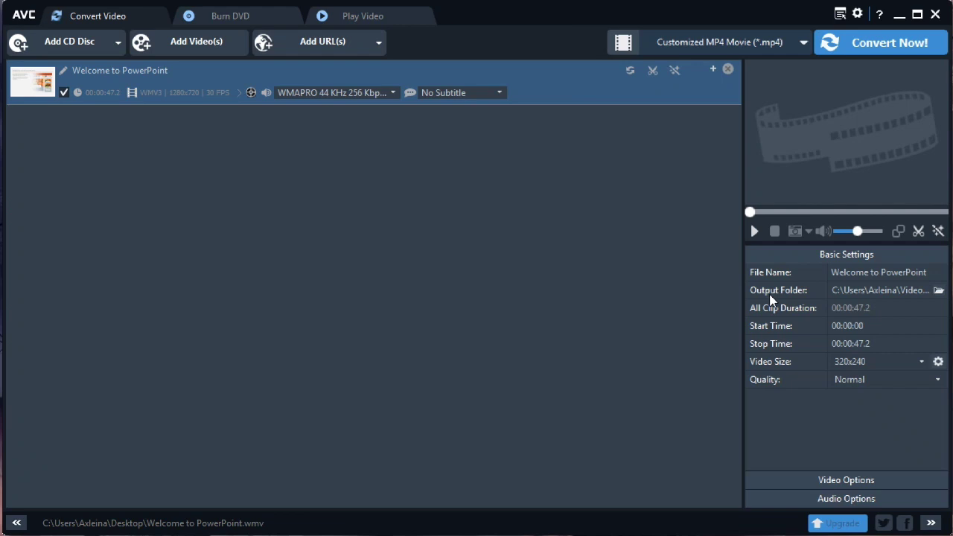
click(899, 367)
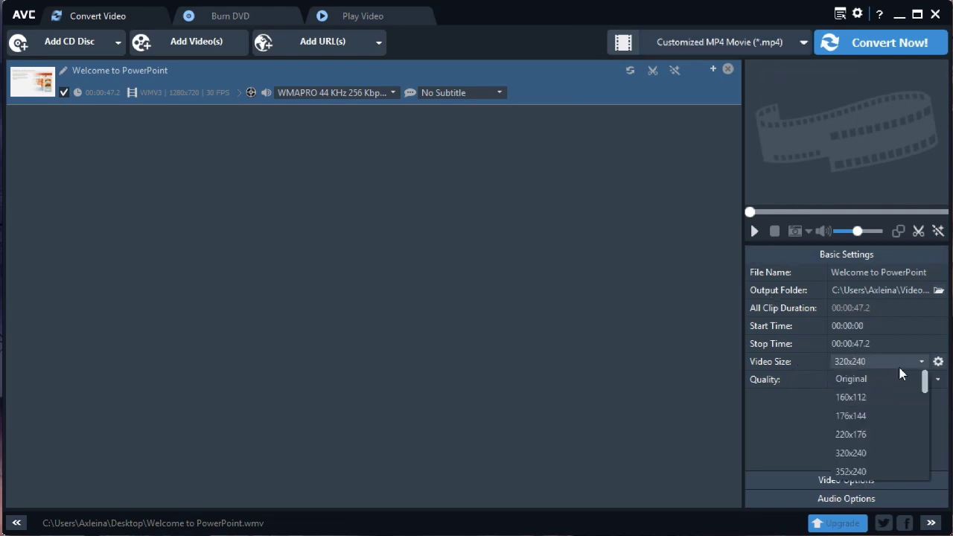
click(863, 380)
click(938, 363)
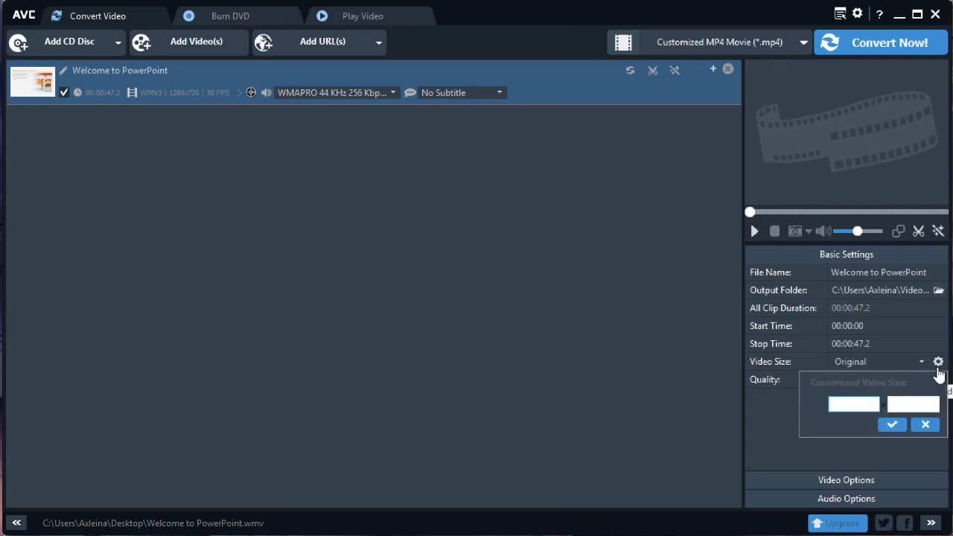
click(853, 404)
text(1280)
key(Tab)
text(7)
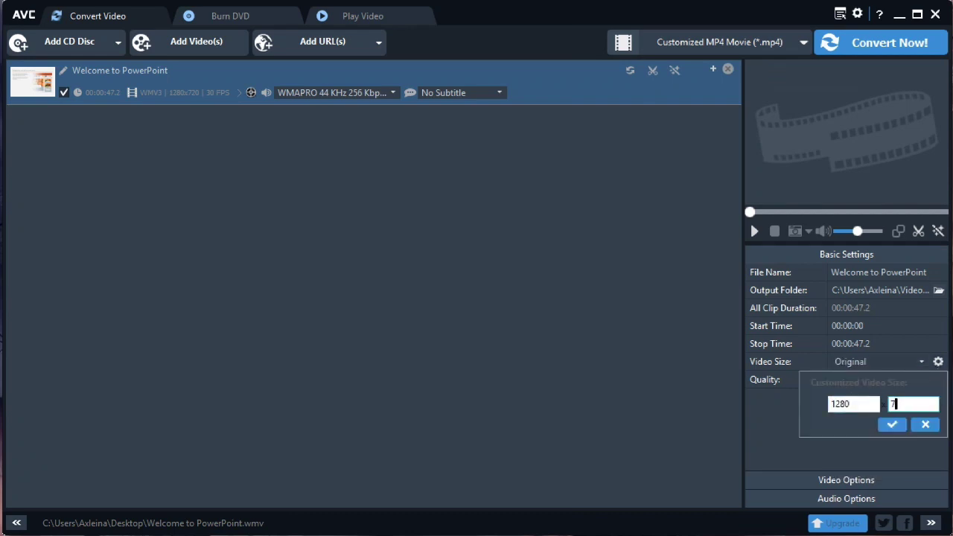
text(20)
click(892, 424)
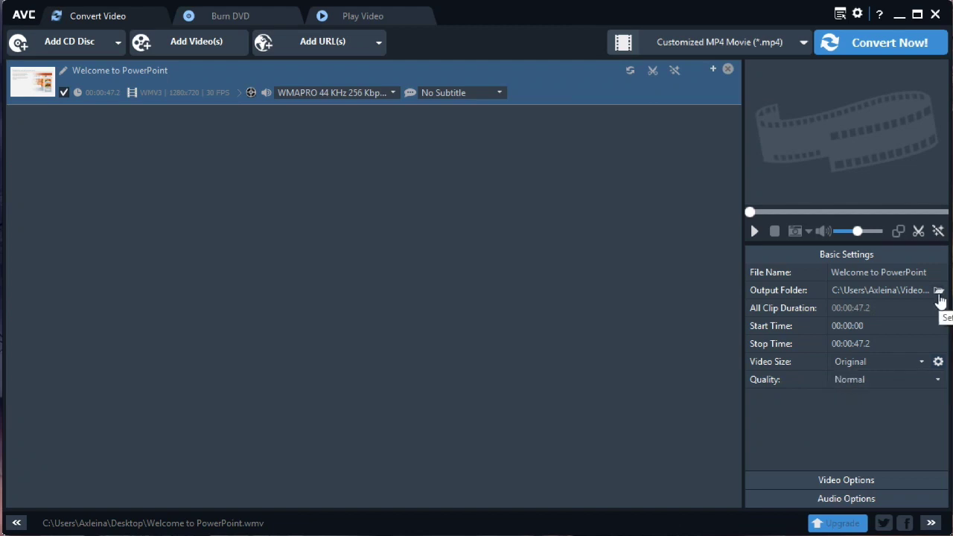
- Set the output folder to Desktop and start converting to MP4
click(939, 291)
click(385, 280)
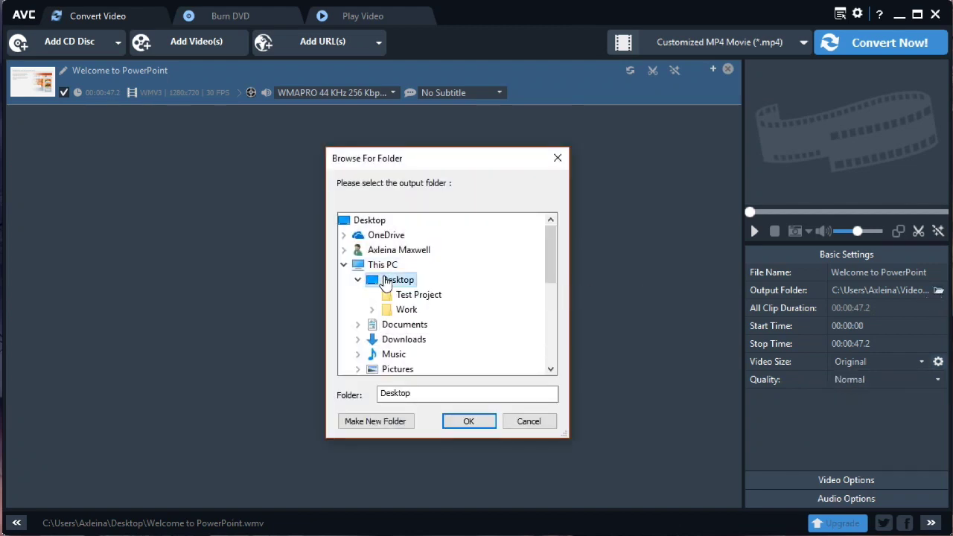
click(469, 421)
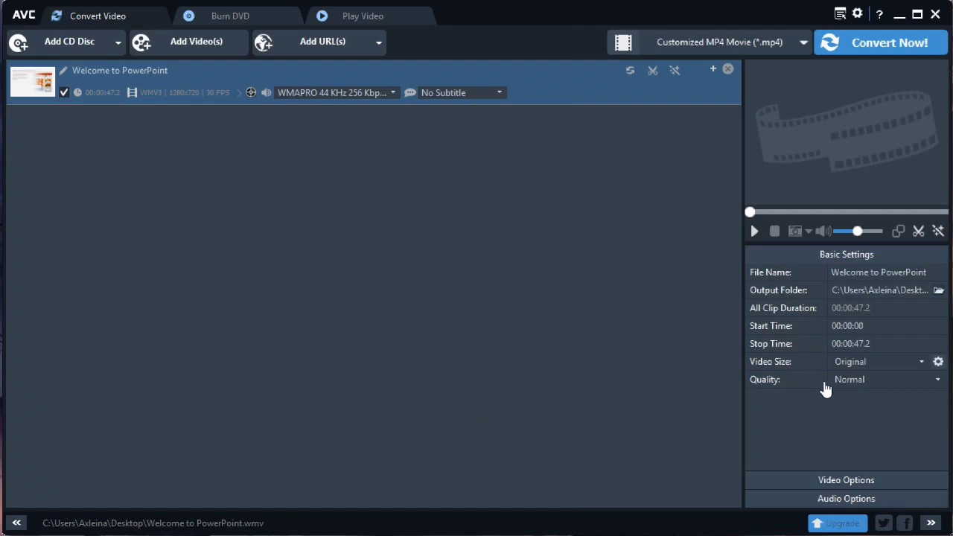
click(893, 48)
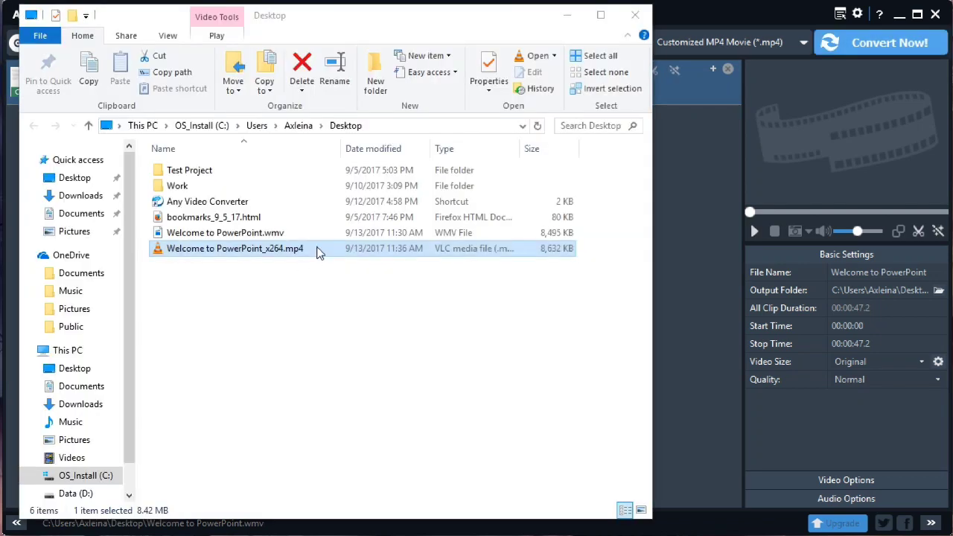
- Check the converted Welcome to PowerPoint_x264.mp4 on the Desktop, then minimize File Explorer
right_click(319, 253)
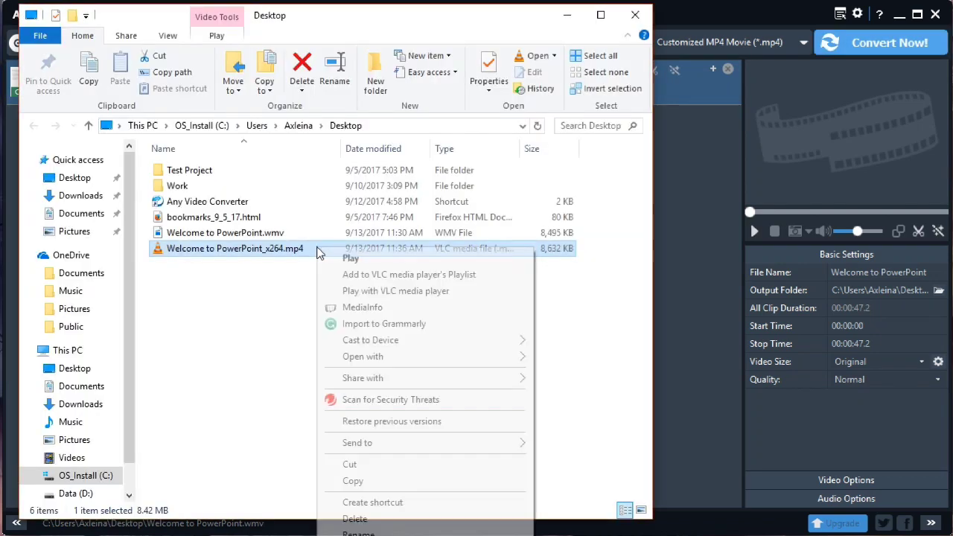
click(240, 293)
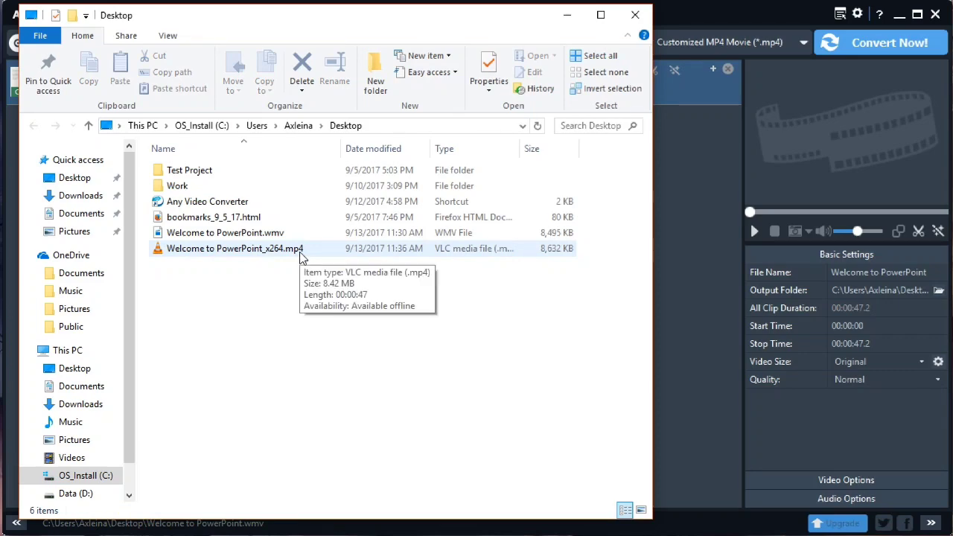
click(559, 15)
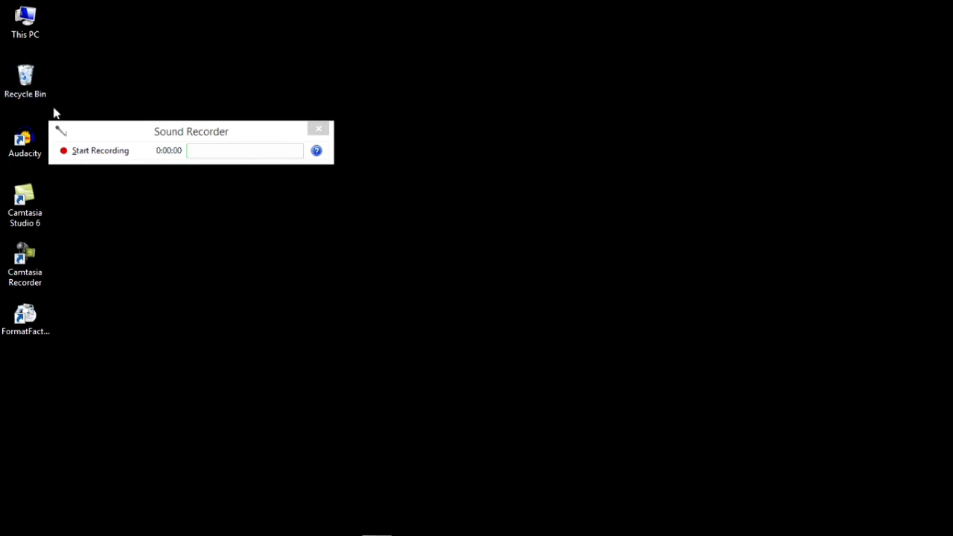
- Center the Sound Recorder window and record a roughly 6-second voice clip
drag(98, 128, 195, 141)
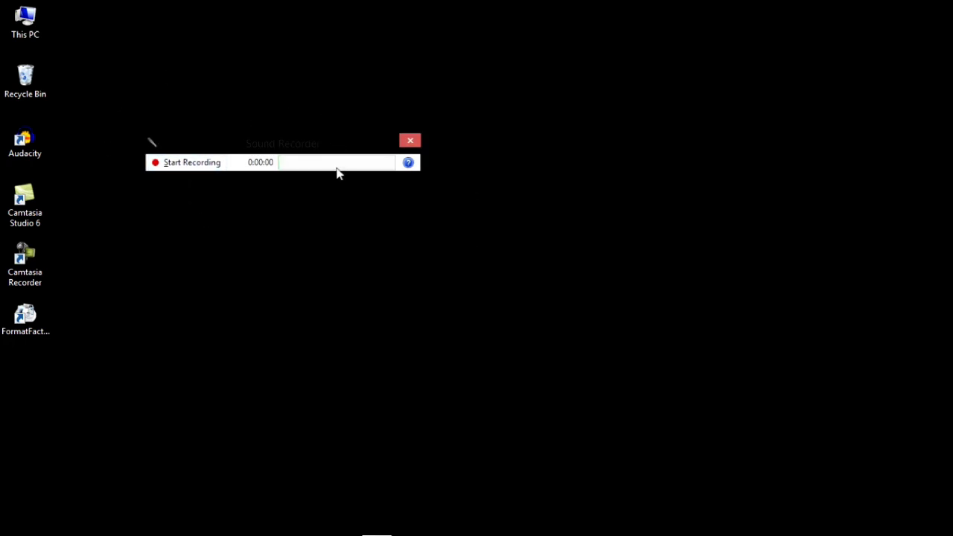
drag(324, 148, 500, 289)
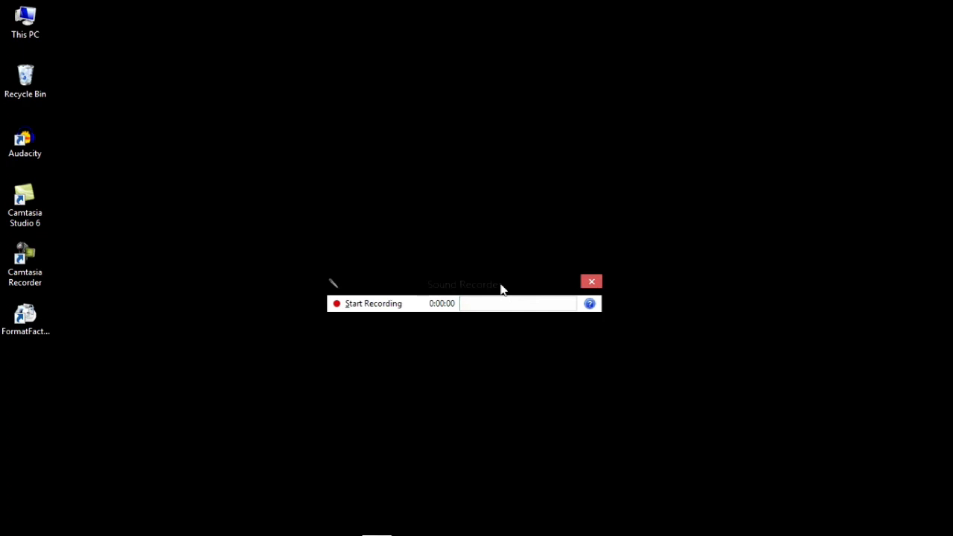
click(371, 305)
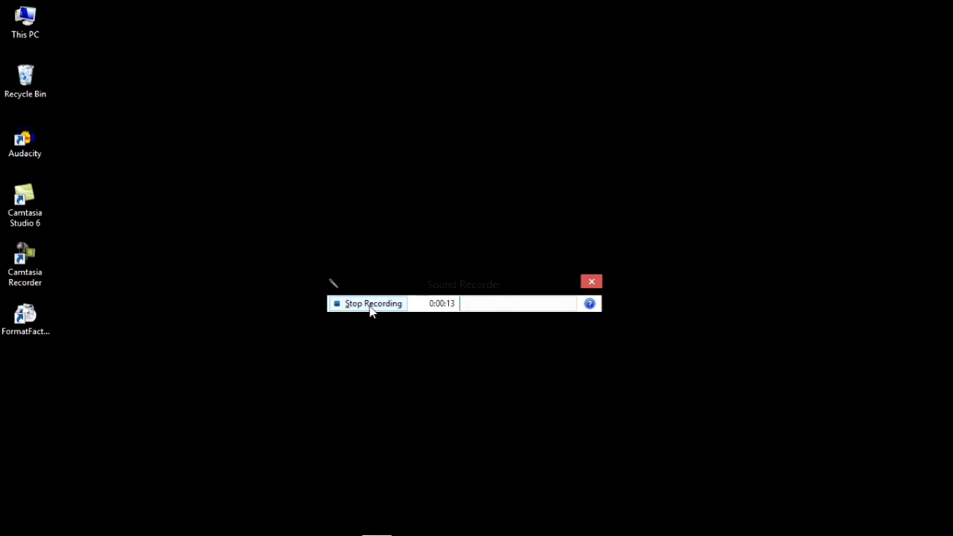
click(371, 303)
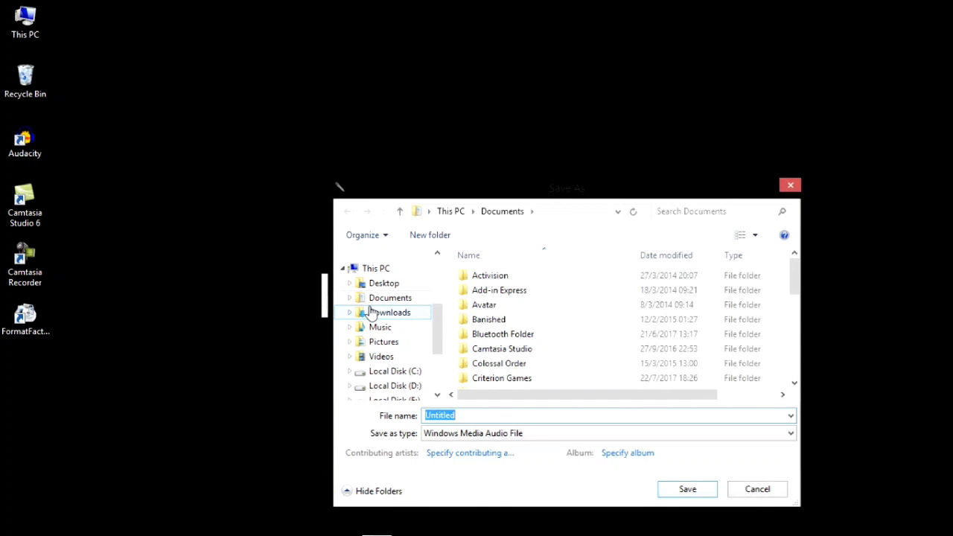
- Save the clip to the Desktop as recording1 (WMA) and close Sound Recorder
text(recording1)
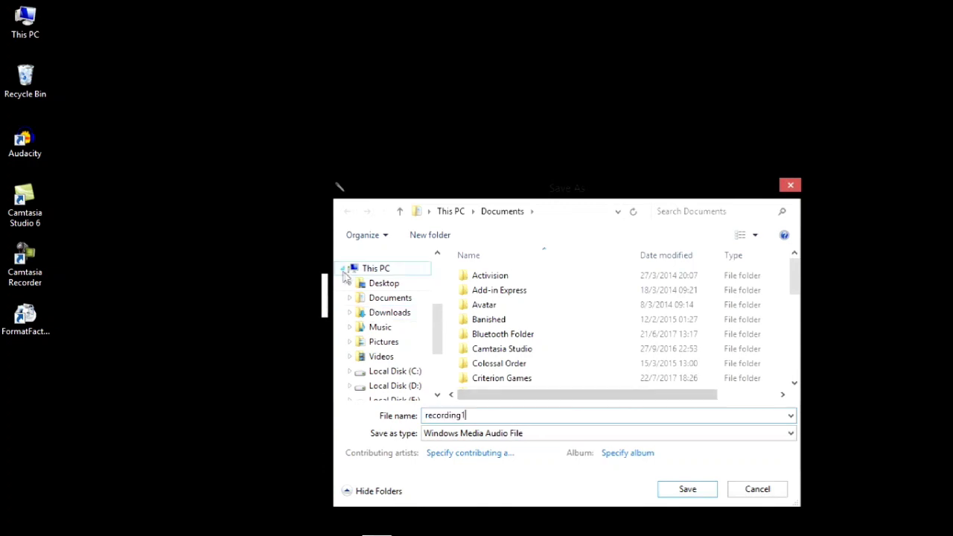
click(376, 283)
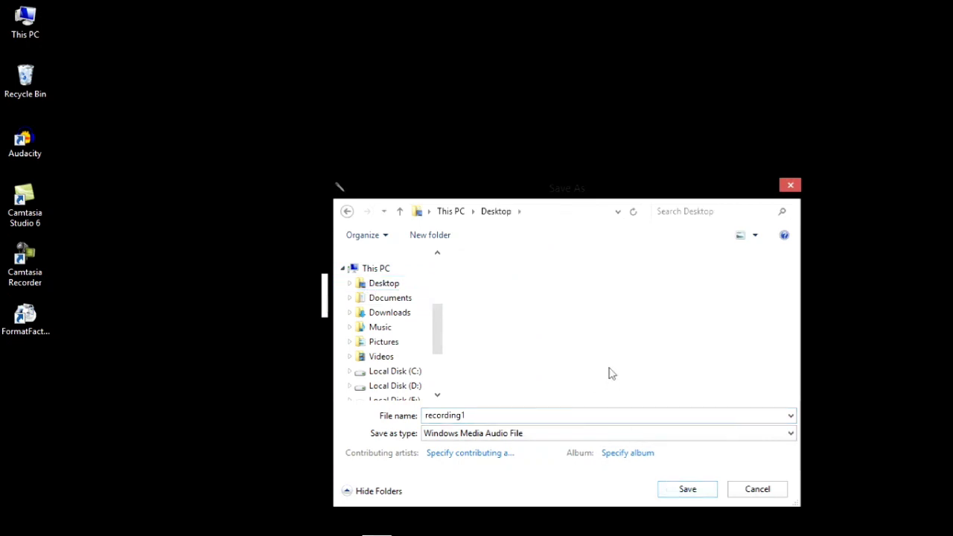
click(679, 492)
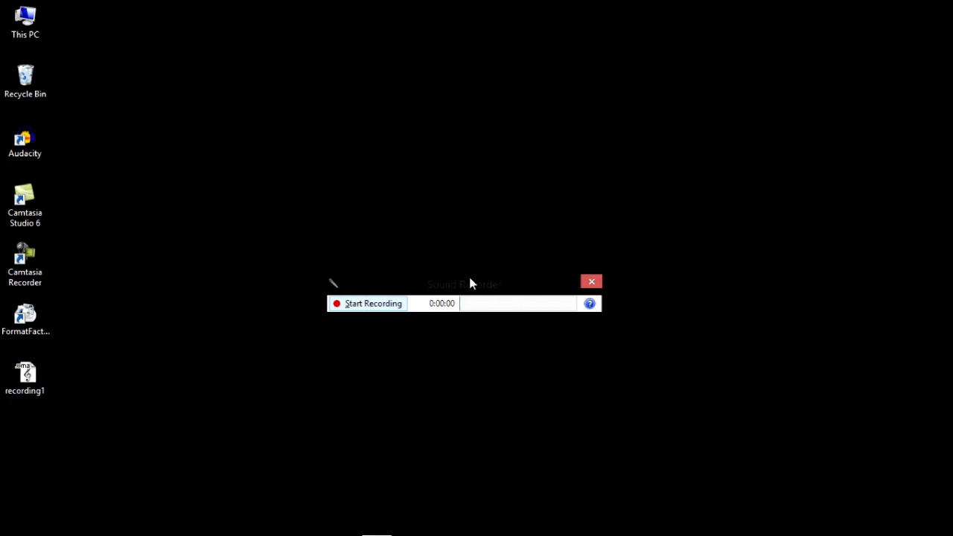
click(594, 285)
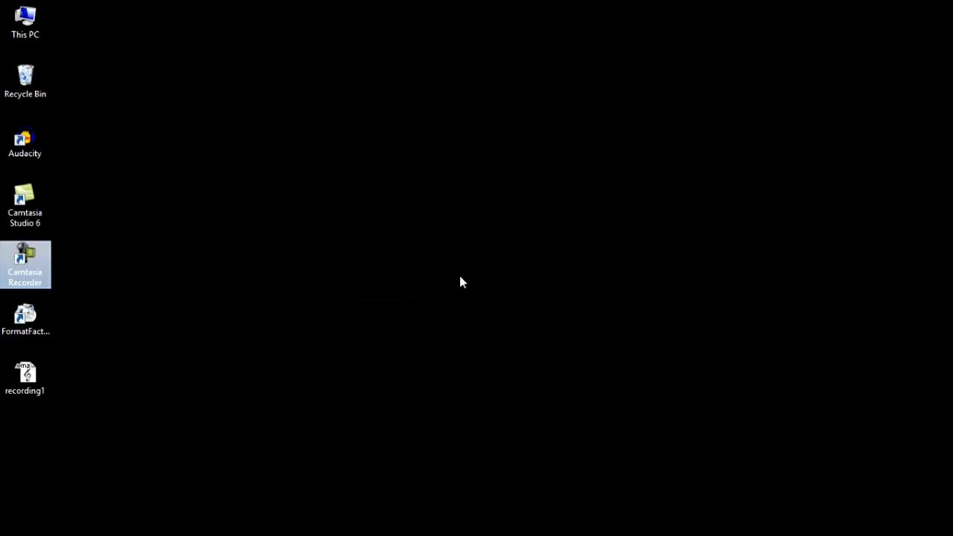
- Launch Audacity from the desktop and dismiss the How to Get Help message
double_click(26, 158)
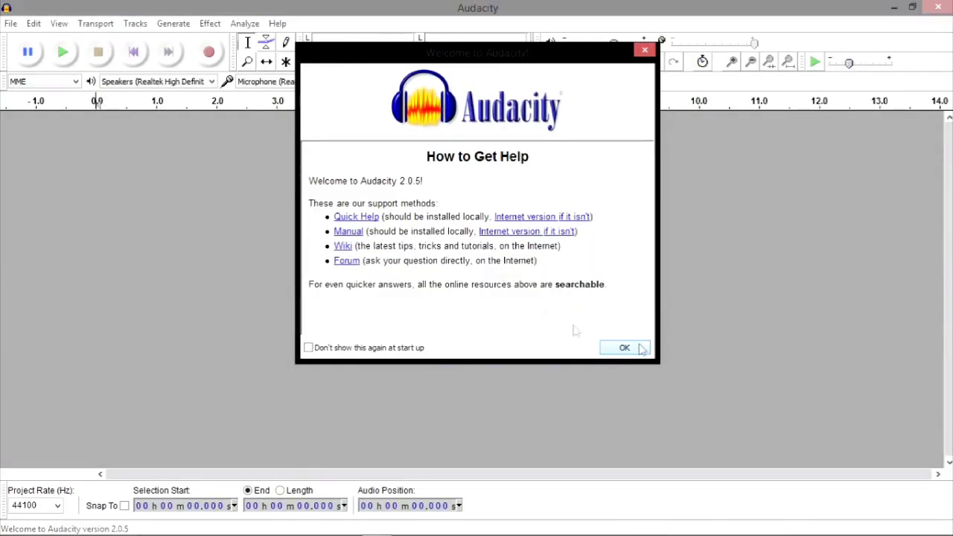
click(624, 347)
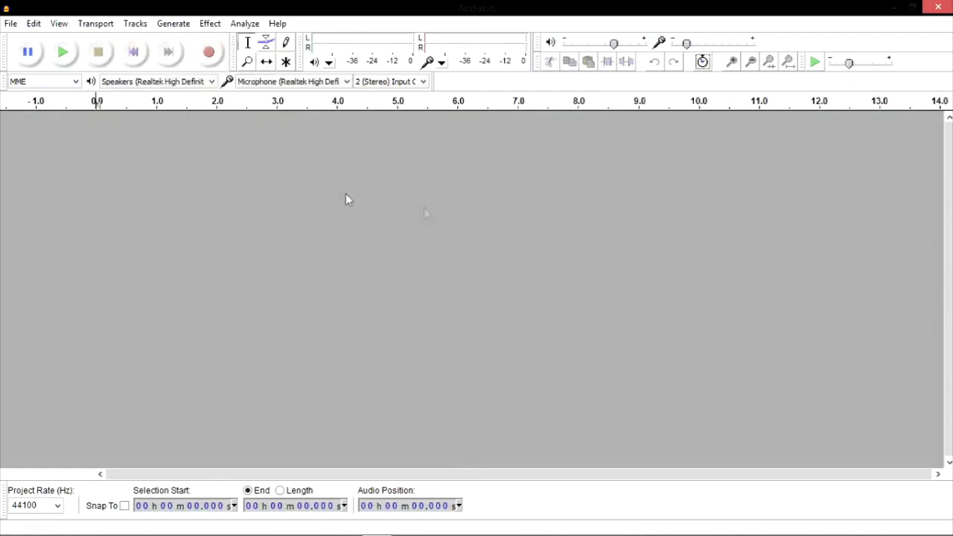
- Record a roughly 14-second stereo track and play it back once
click(210, 52)
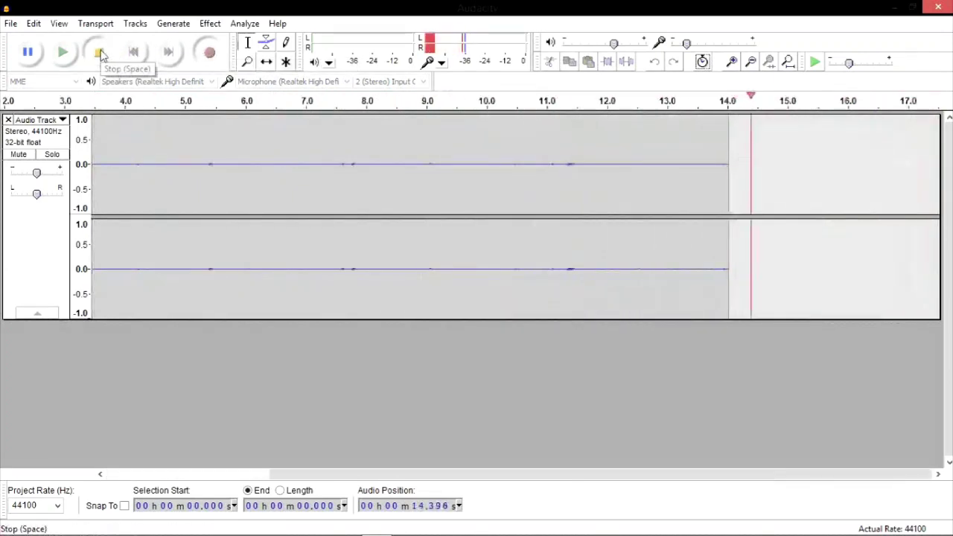
click(100, 54)
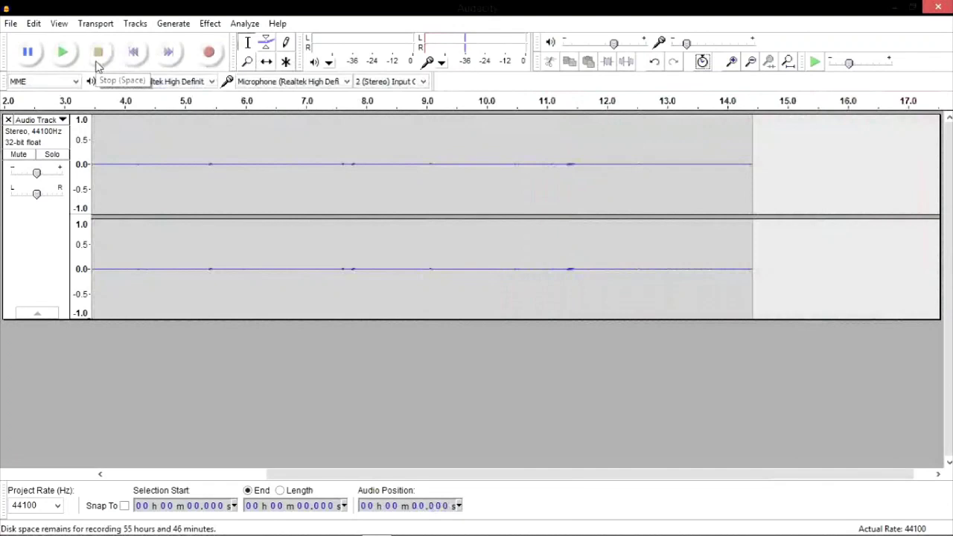
click(62, 52)
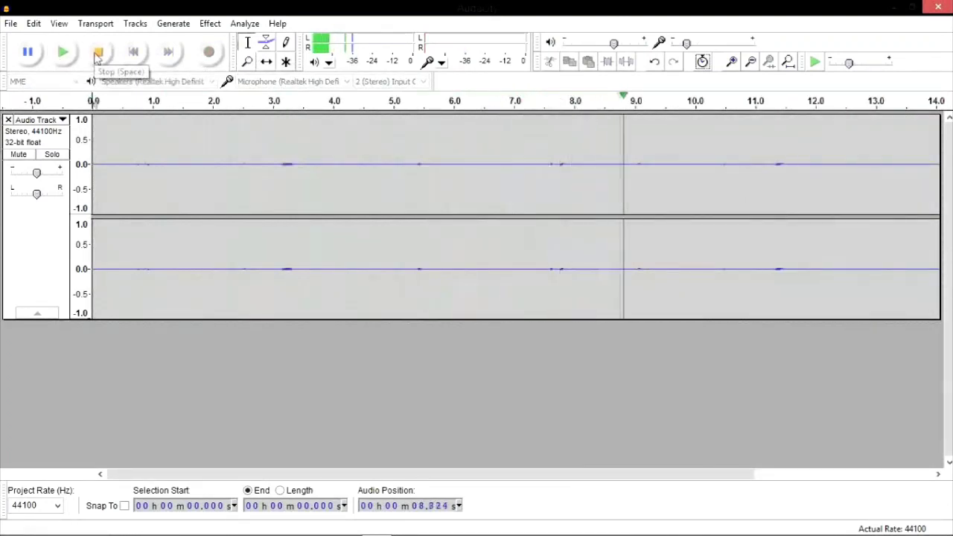
click(97, 55)
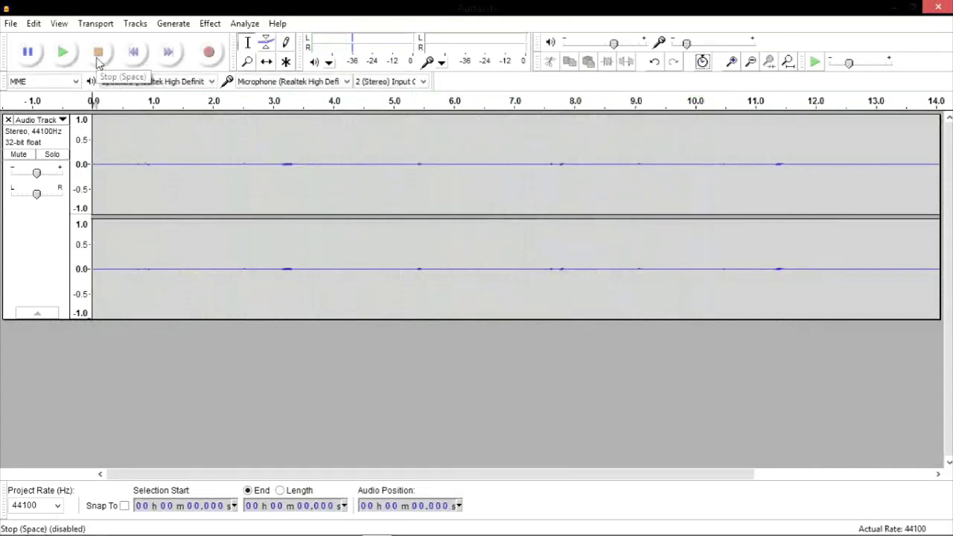
click(11, 24)
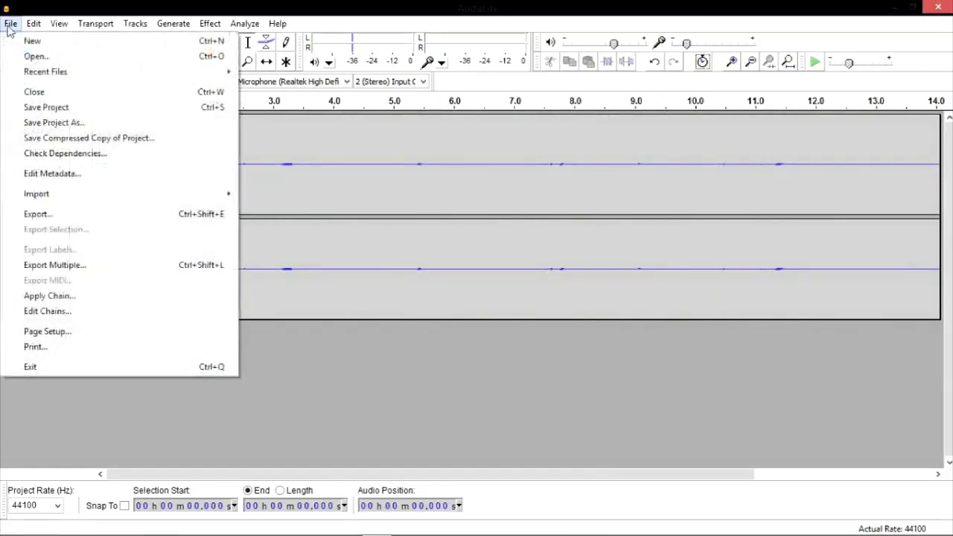
- Export the recording as an MP3 named recording2 to the Desktop
click(72, 216)
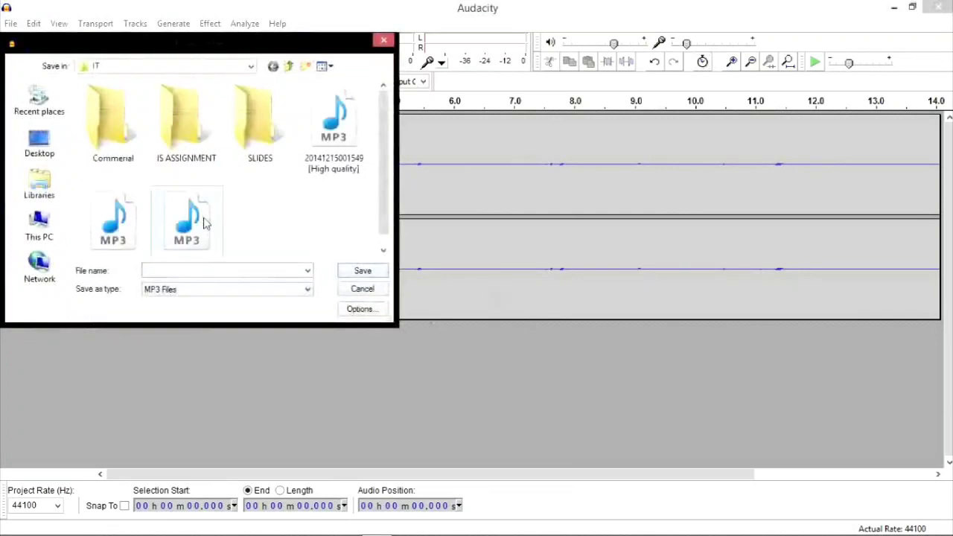
click(200, 294)
click(199, 294)
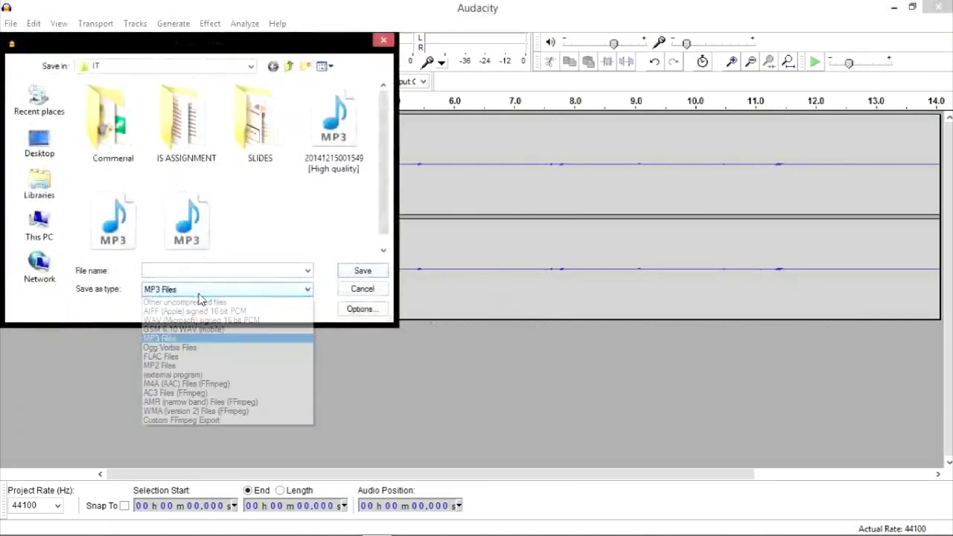
click(199, 298)
click(168, 339)
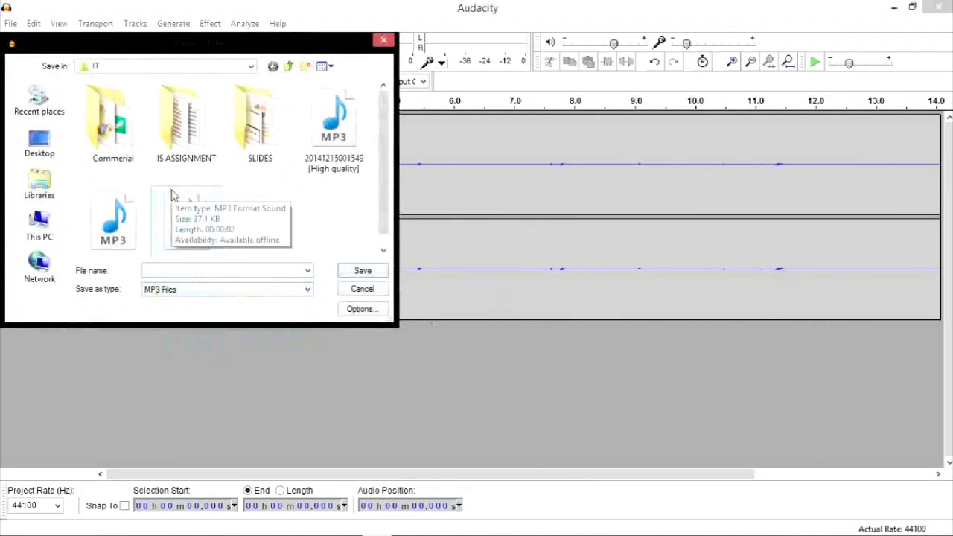
click(39, 146)
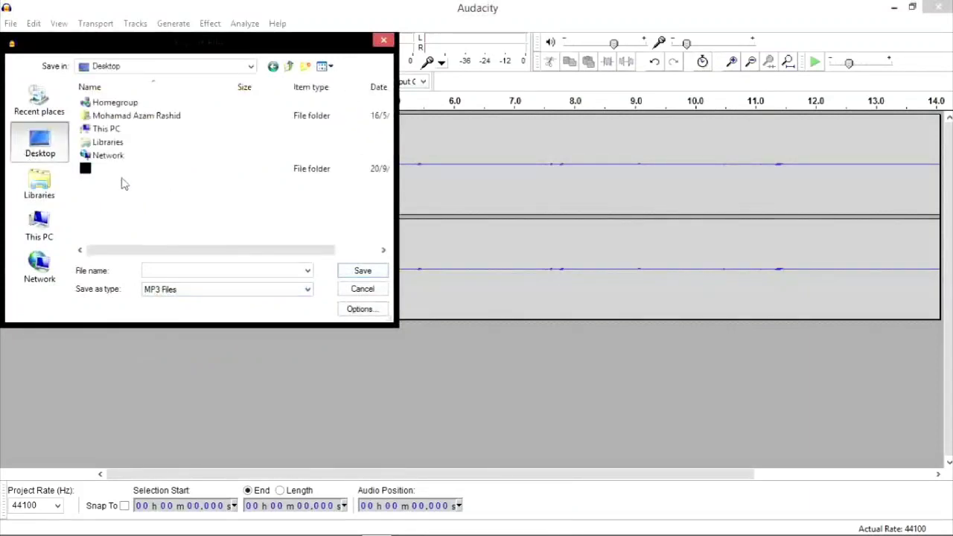
click(168, 271)
text(recording2)
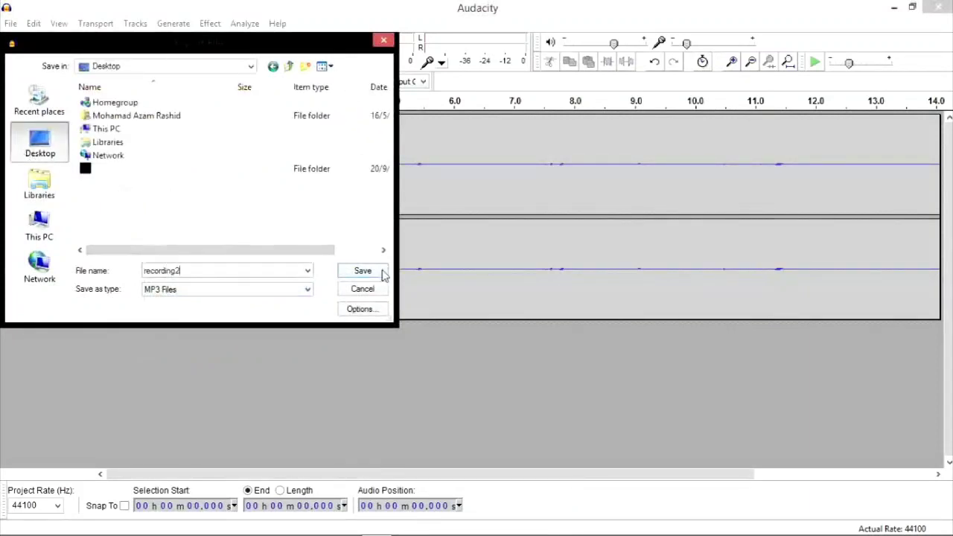
click(382, 273)
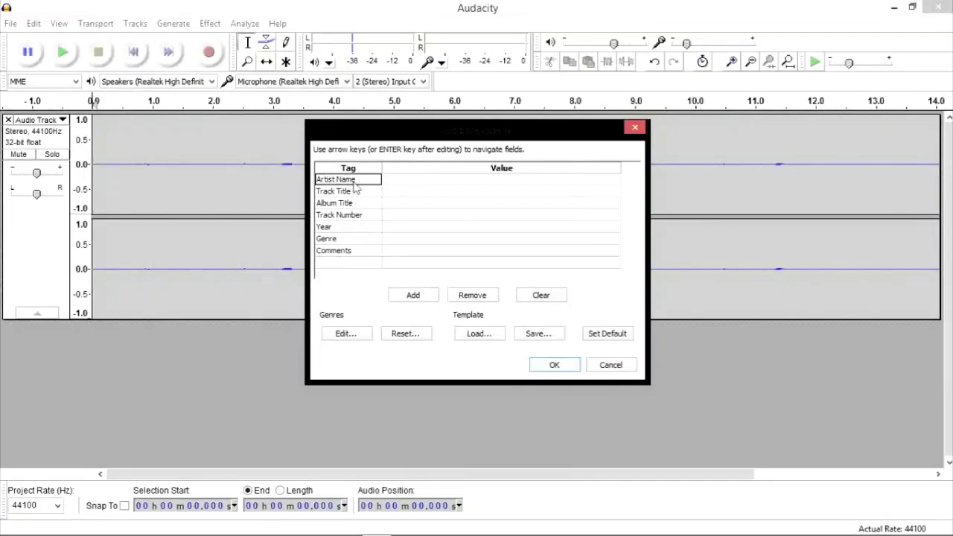
- Leave all metadata tags blank and confirm to finish the export
click(374, 192)
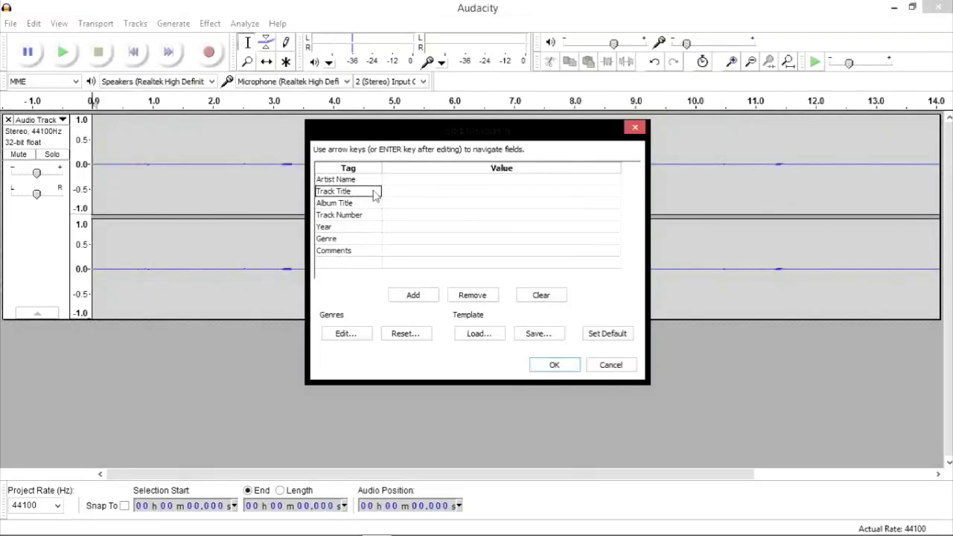
click(375, 205)
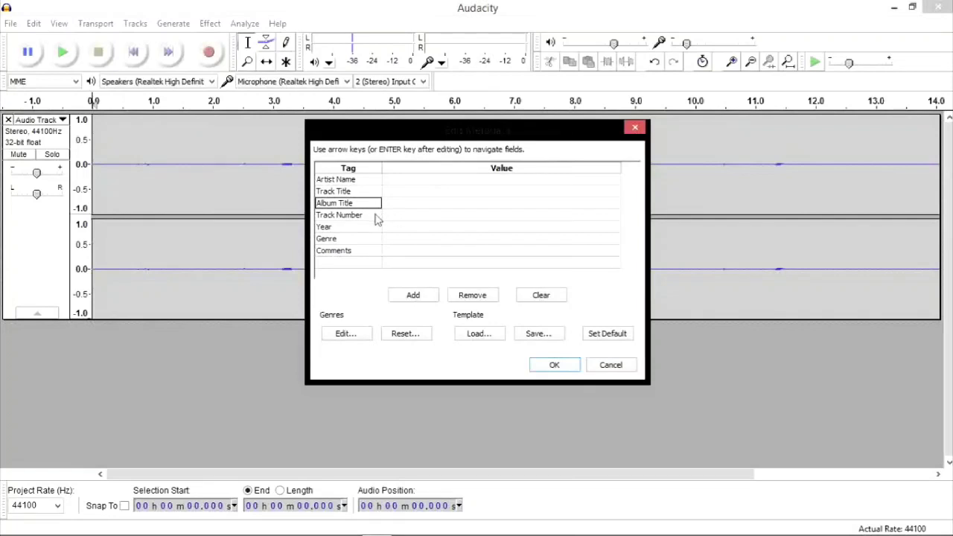
click(376, 216)
click(374, 233)
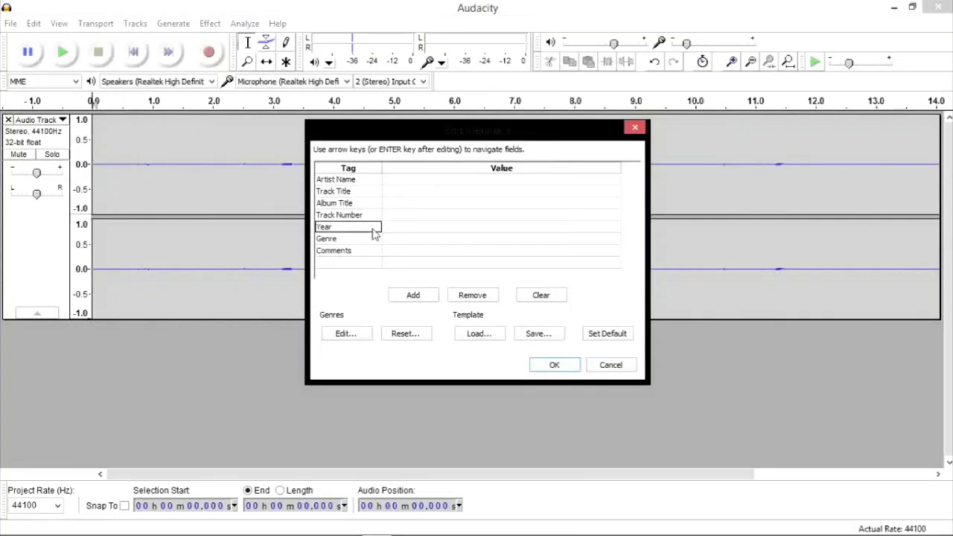
click(374, 239)
click(376, 252)
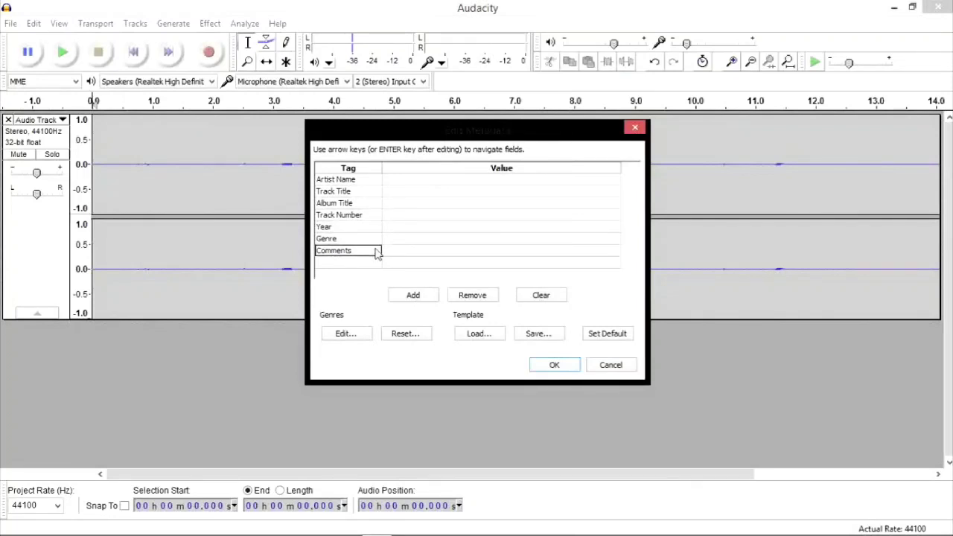
click(553, 367)
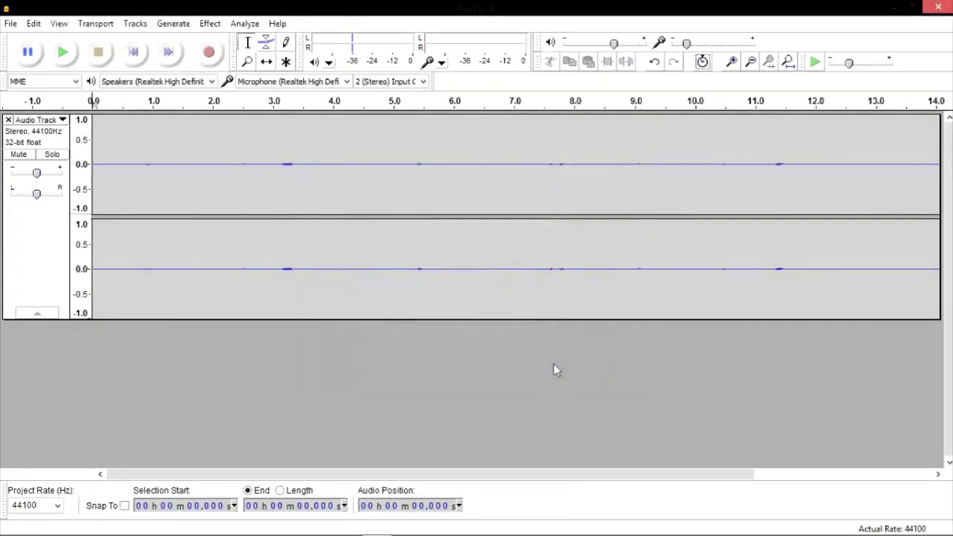
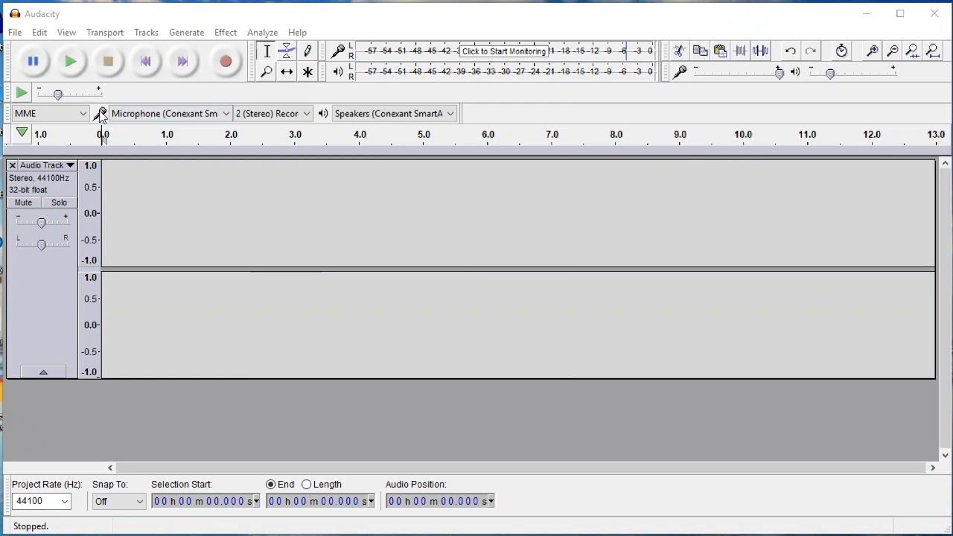
- Keep the Conexant microphone as input, record a first voice take and play it back
click(226, 115)
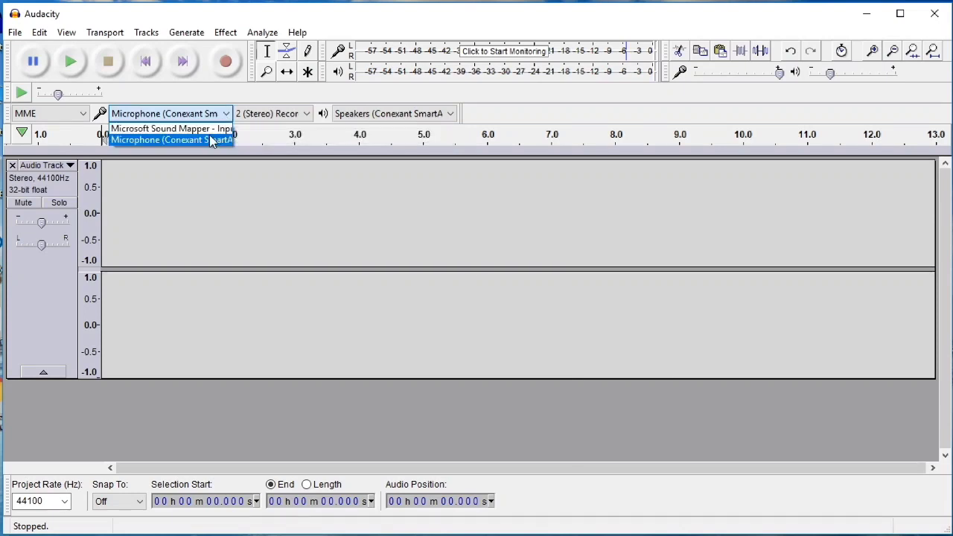
click(210, 140)
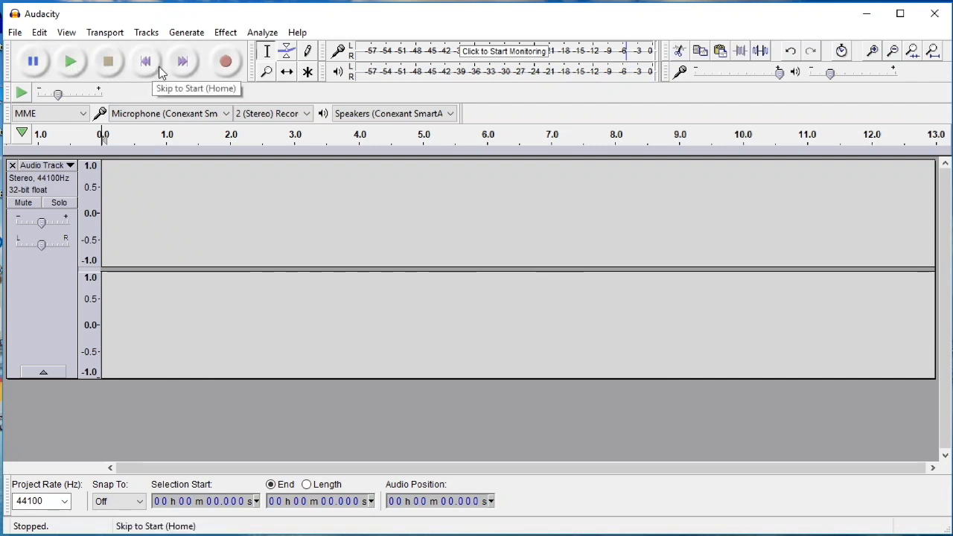
click(216, 73)
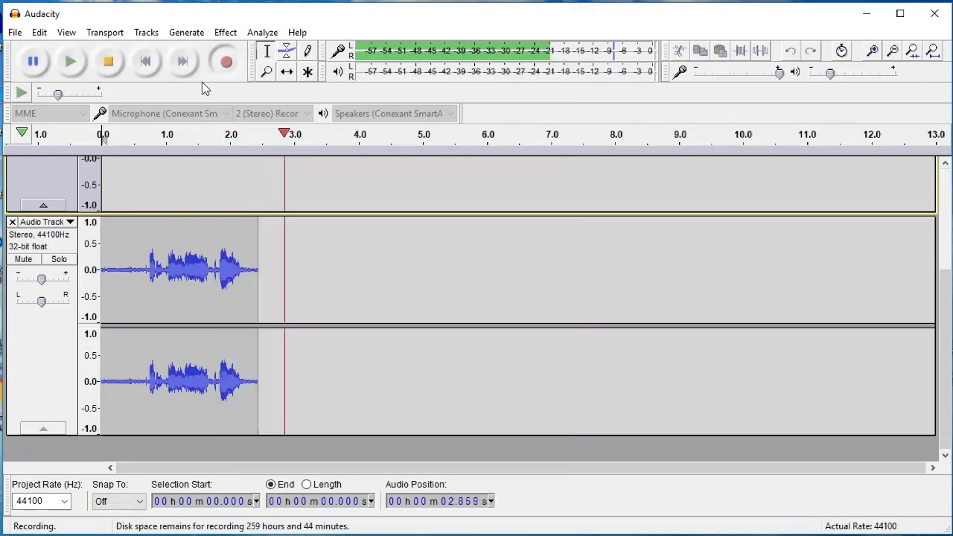
click(108, 61)
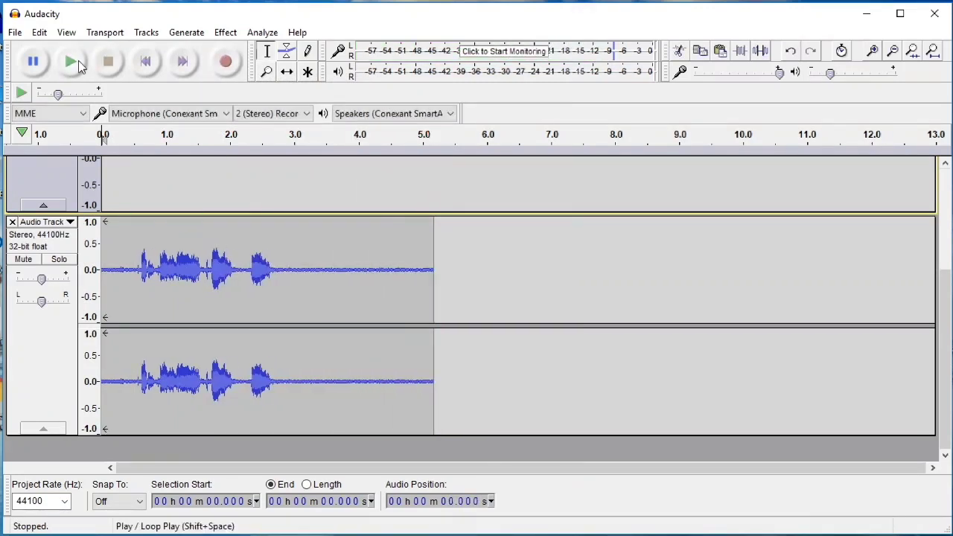
click(78, 61)
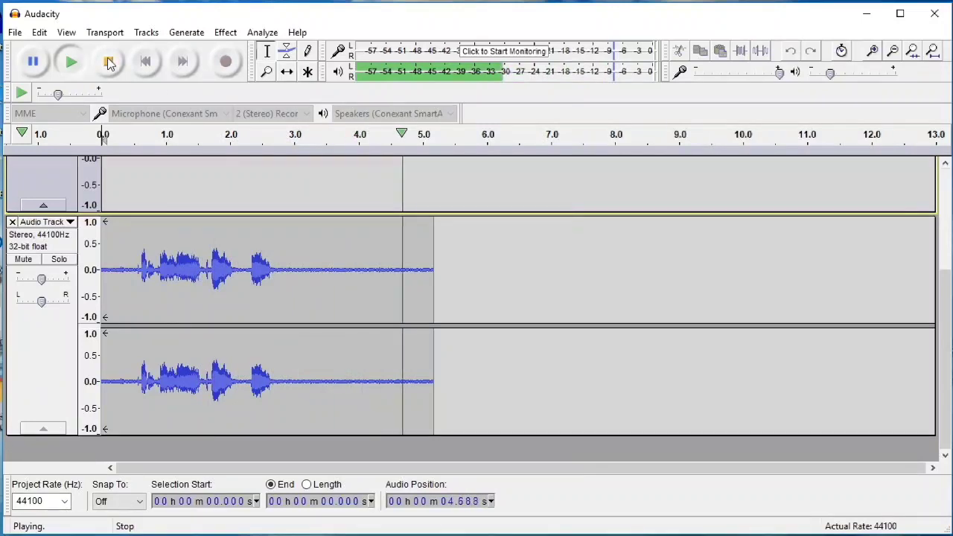
- Discard the first take and record a new voice clip of about 4.7 seconds
click(12, 222)
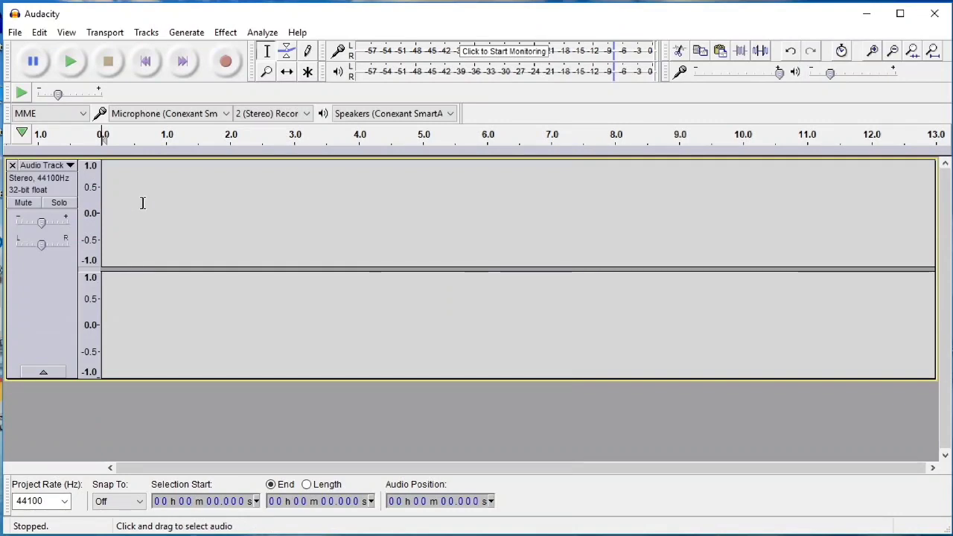
click(225, 61)
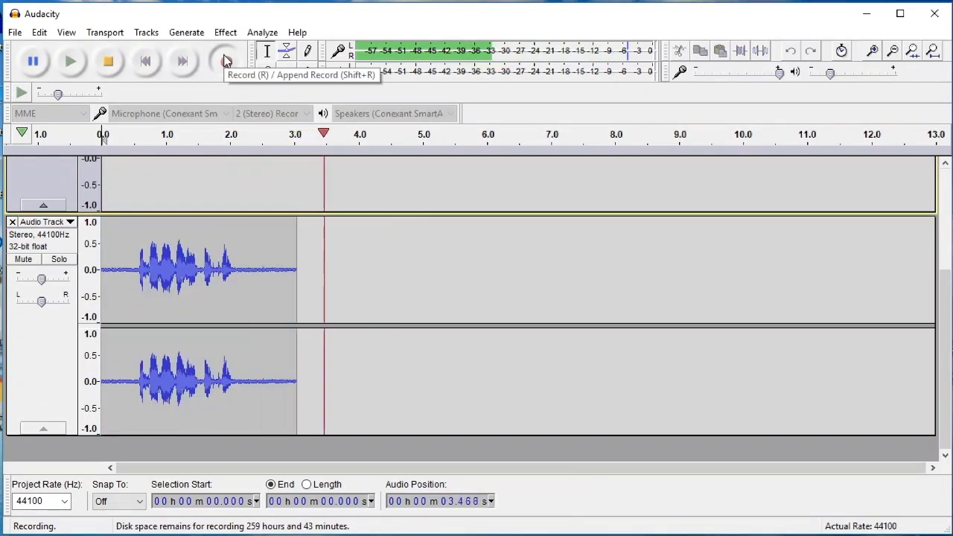
click(109, 67)
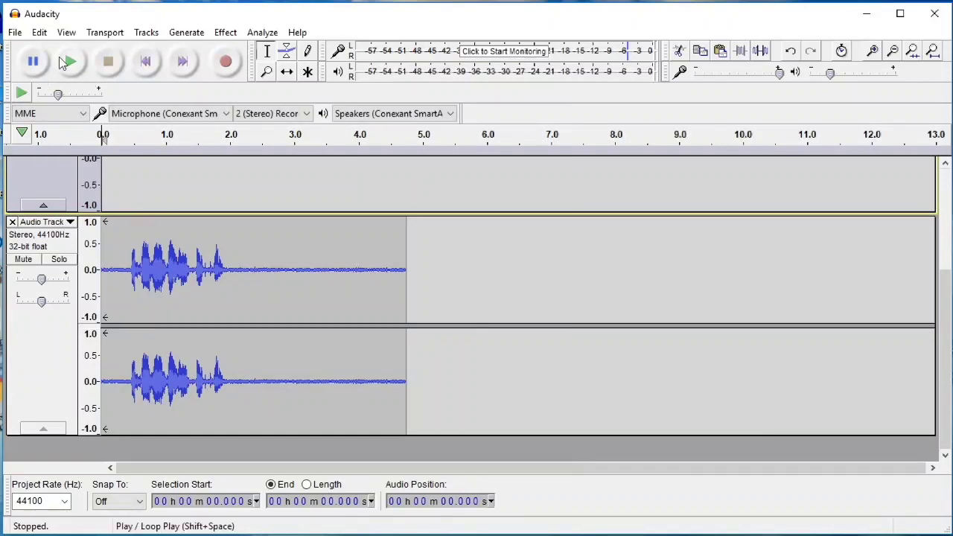
click(15, 33)
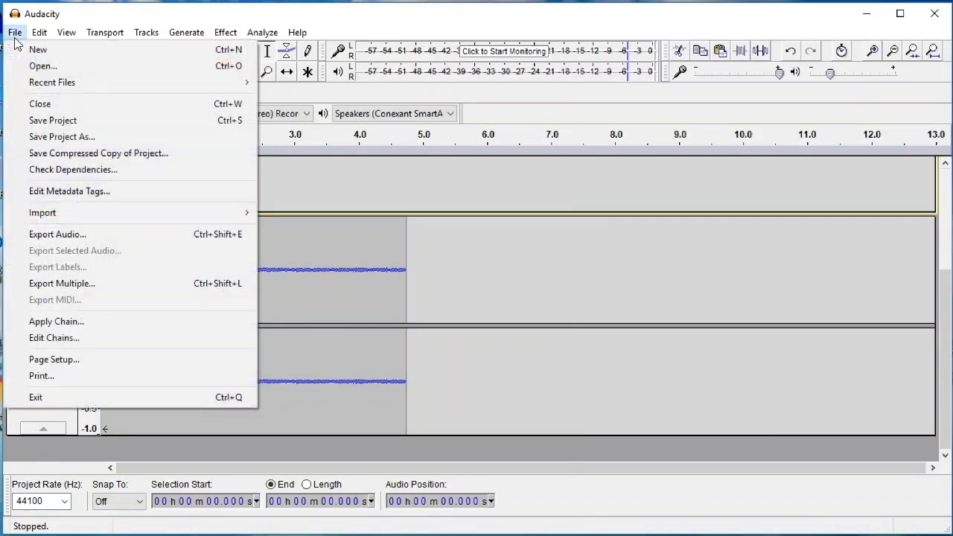
- Export the clip as the MP3 'Demo Podcast' to the Desktop, then minimize Audacity
click(63, 234)
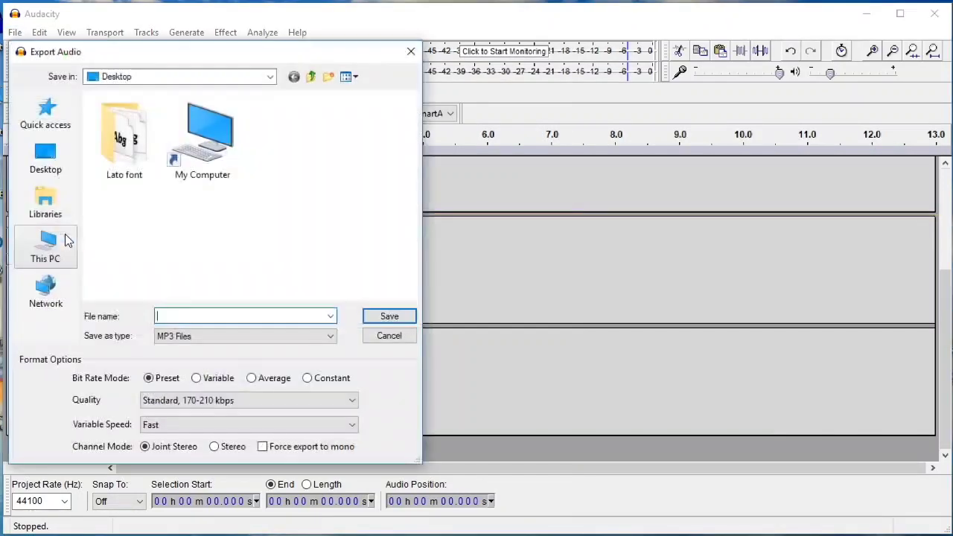
text(Demo Podcast)
click(329, 337)
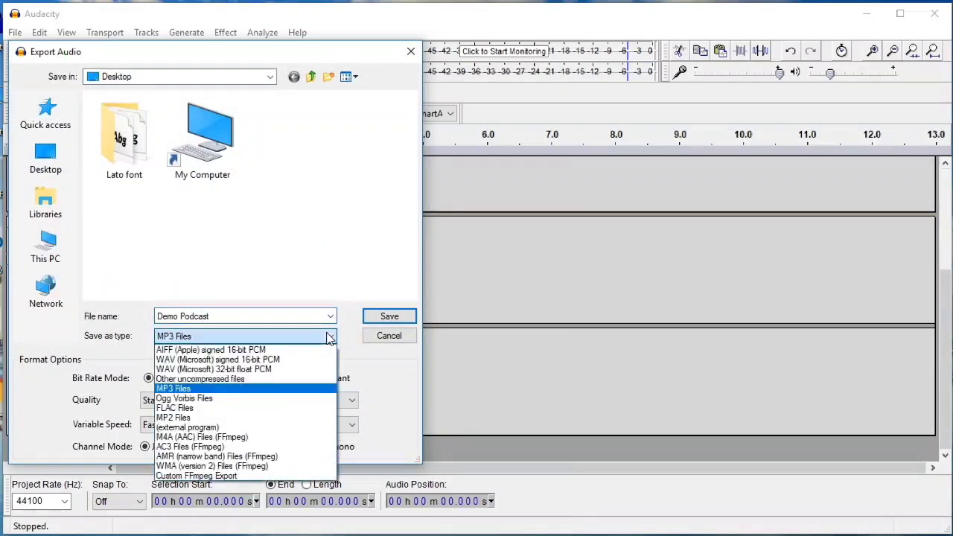
click(259, 393)
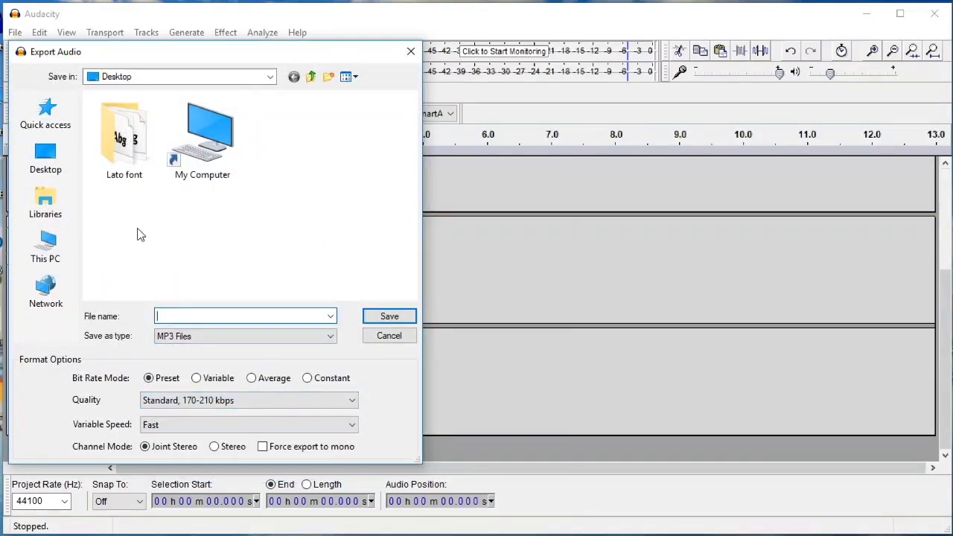
text(Demo Po)
text(dcast)
click(46, 157)
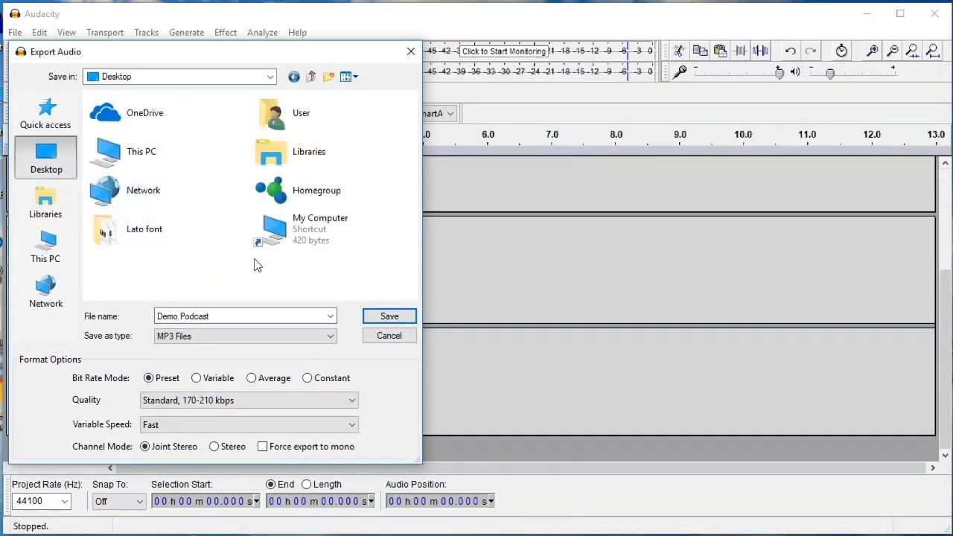
click(389, 317)
click(865, 13)
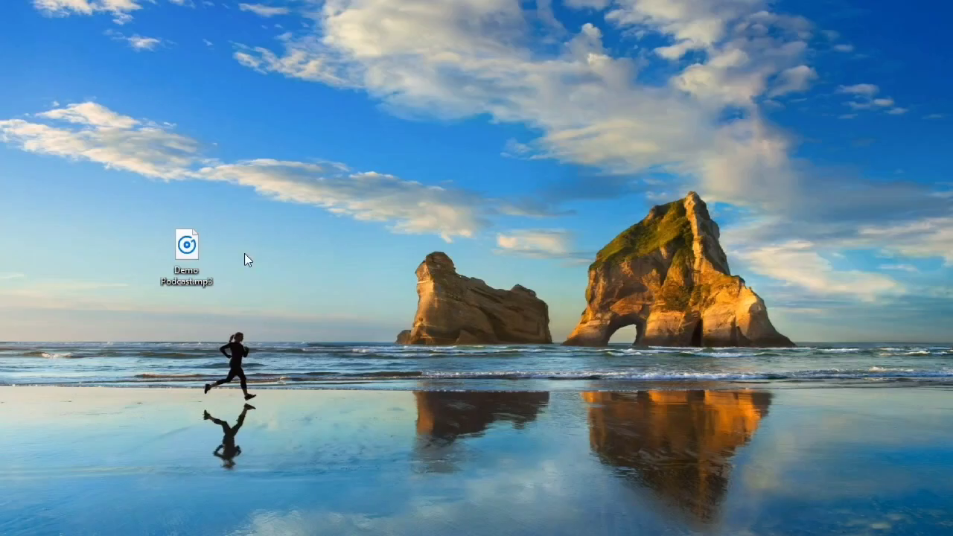
- Play Demo Podcast.mp3 from the desktop to check the export
double_click(187, 245)
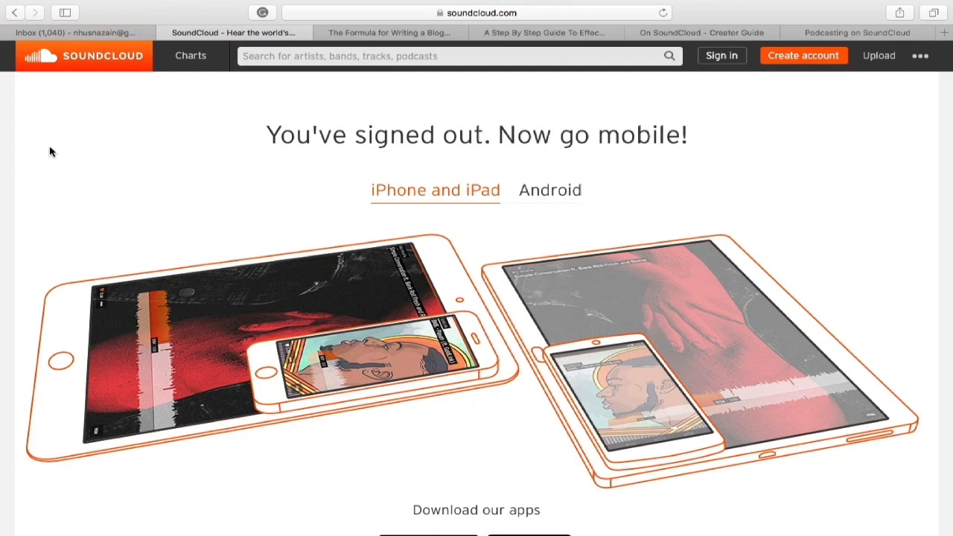
- Sign up for SoundCloud with the user's e-mail and age 26, accepting the terms and reCAPTCHA
click(783, 63)
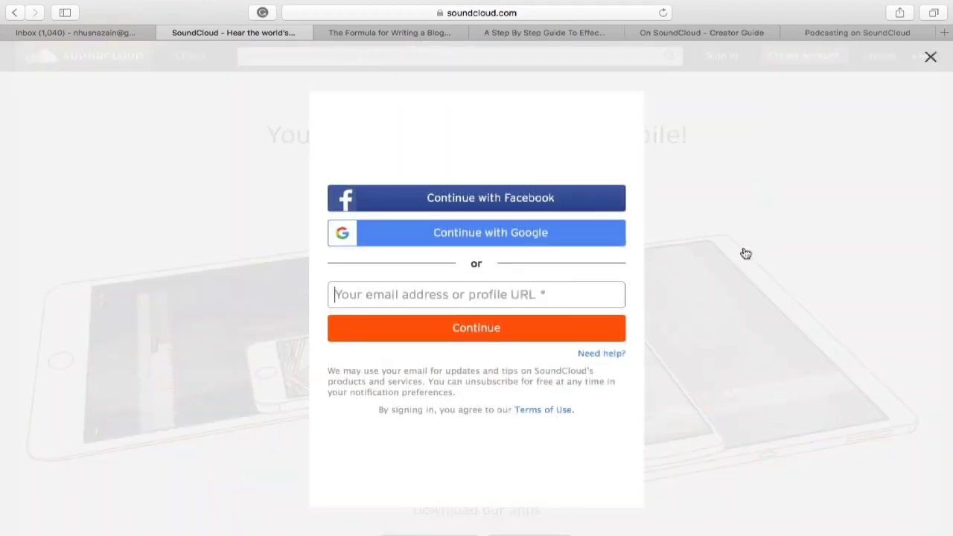
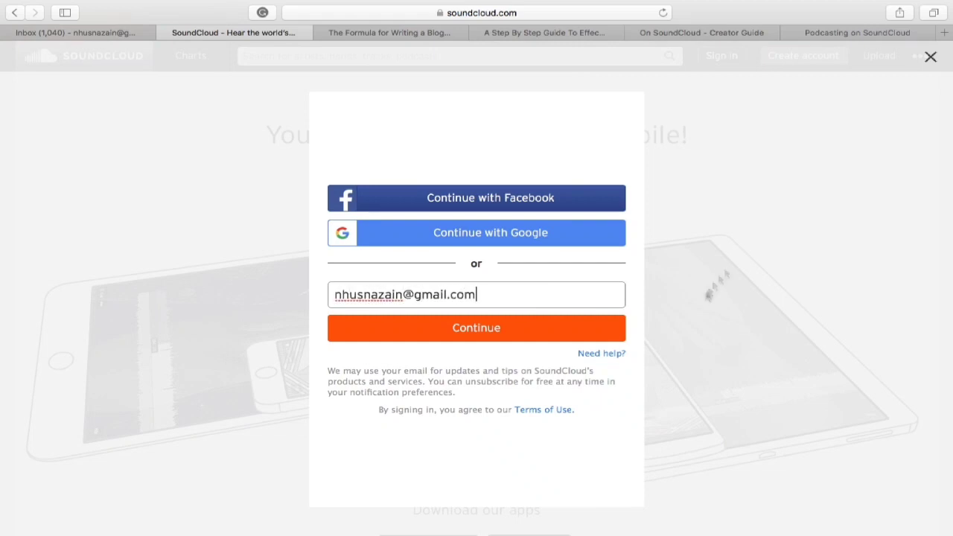
click(562, 329)
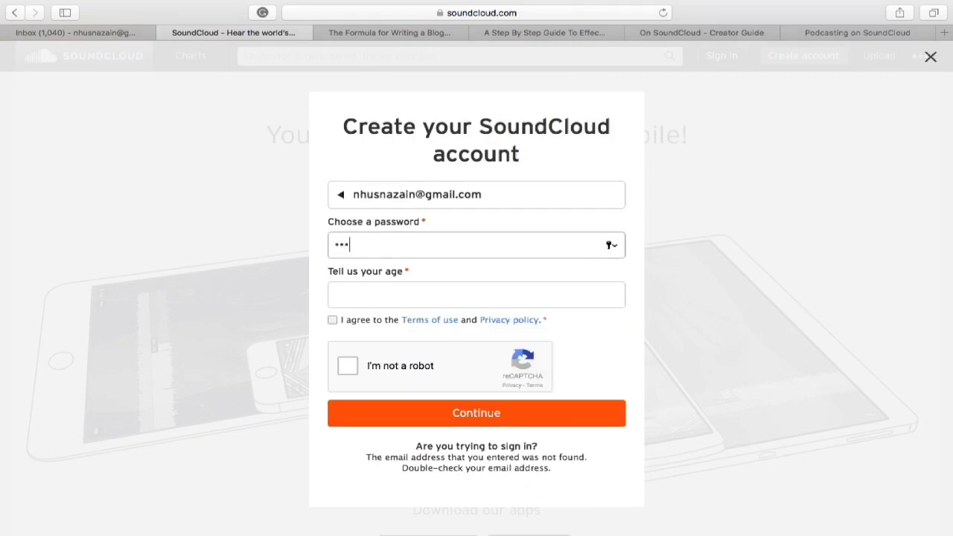
click(499, 295)
text(26)
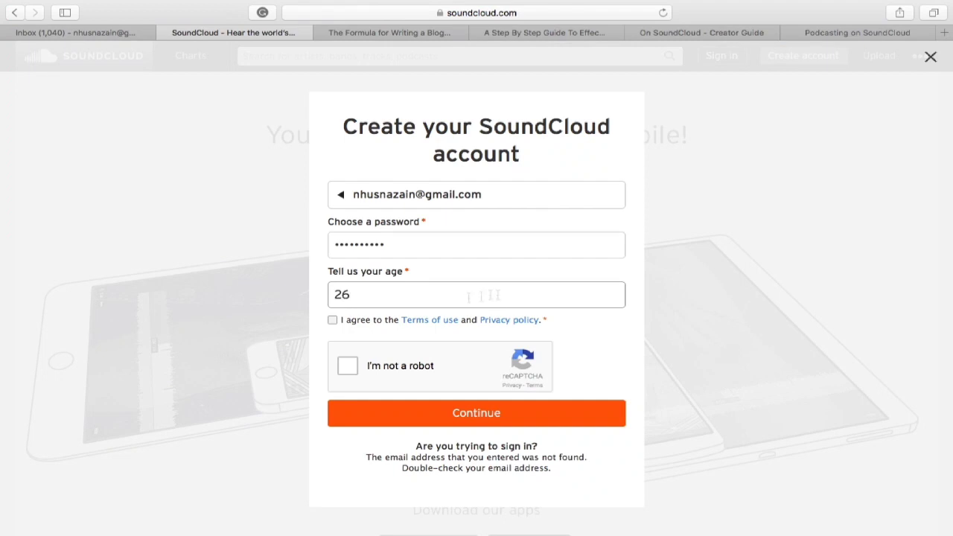
click(332, 319)
click(348, 366)
click(436, 417)
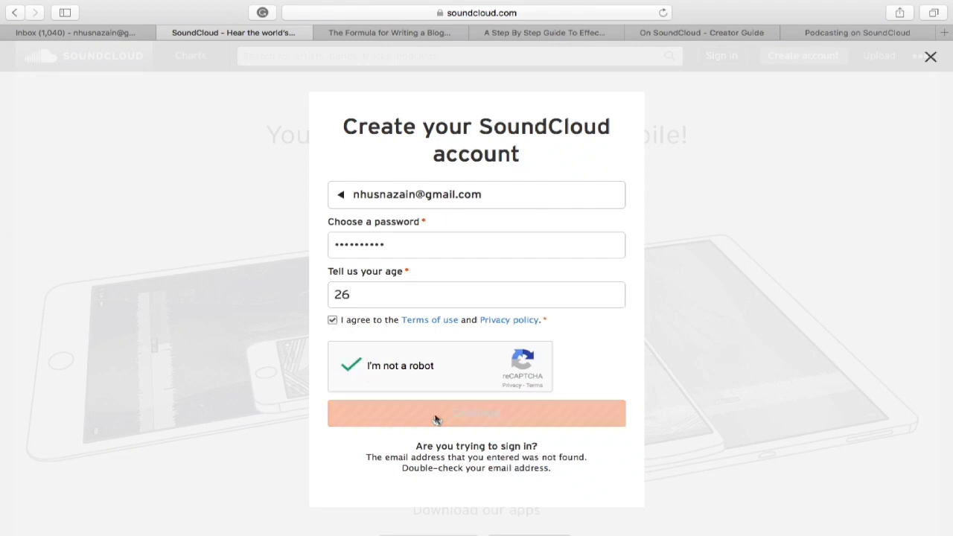
click(554, 112)
- Set the display name to 'Demo Podcast' and gender to prefer not to say
click(509, 272)
text(Demo Podcast)
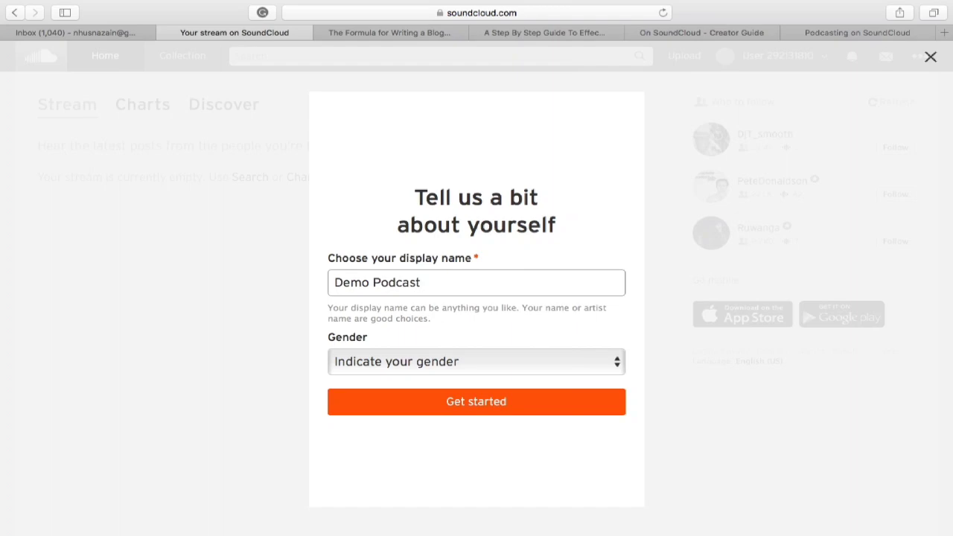
click(596, 361)
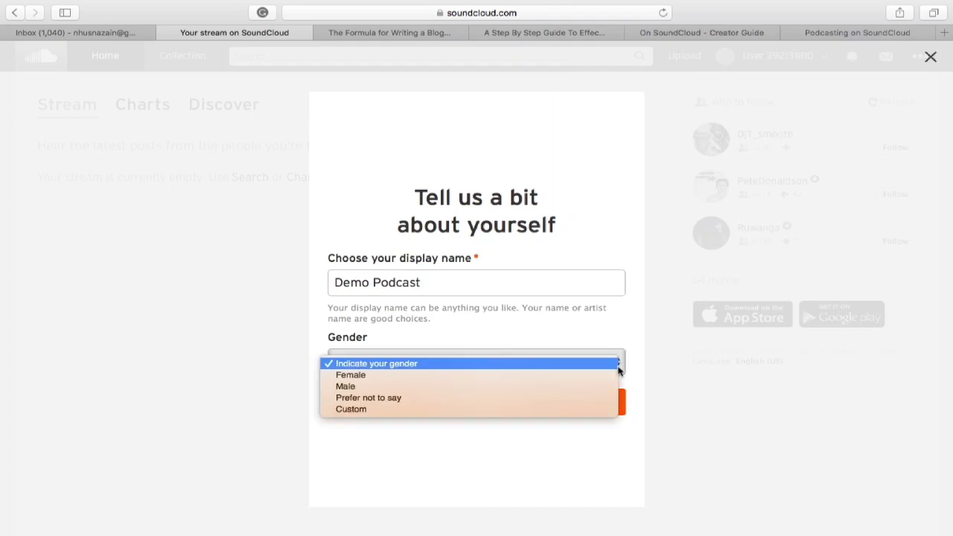
click(587, 393)
click(559, 408)
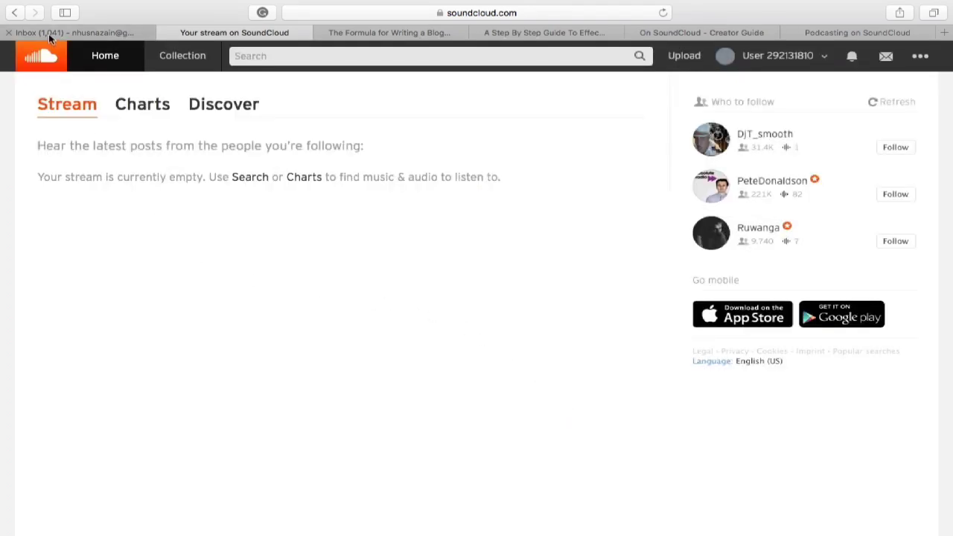
- Confirm the account through the SoundCloud e-mail in Gmail
click(49, 34)
click(387, 170)
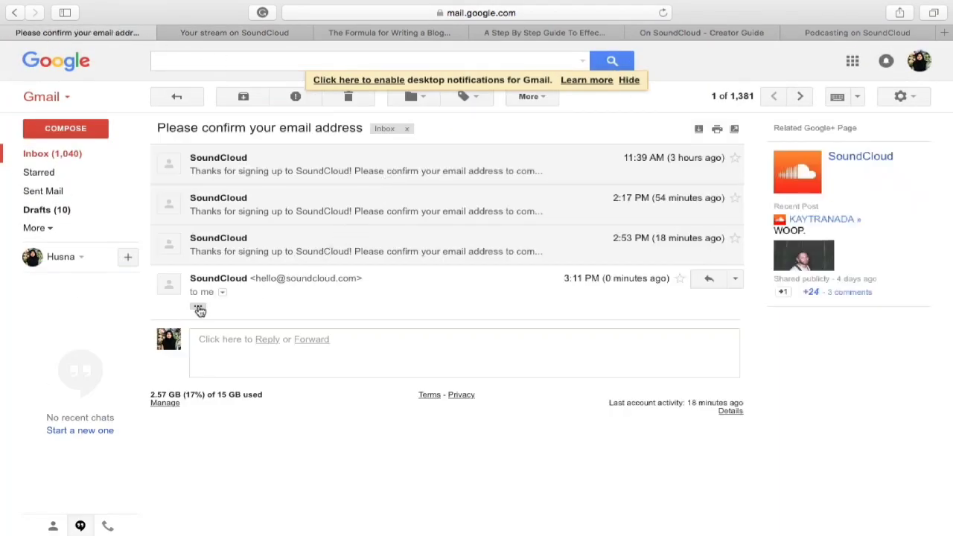
click(325, 452)
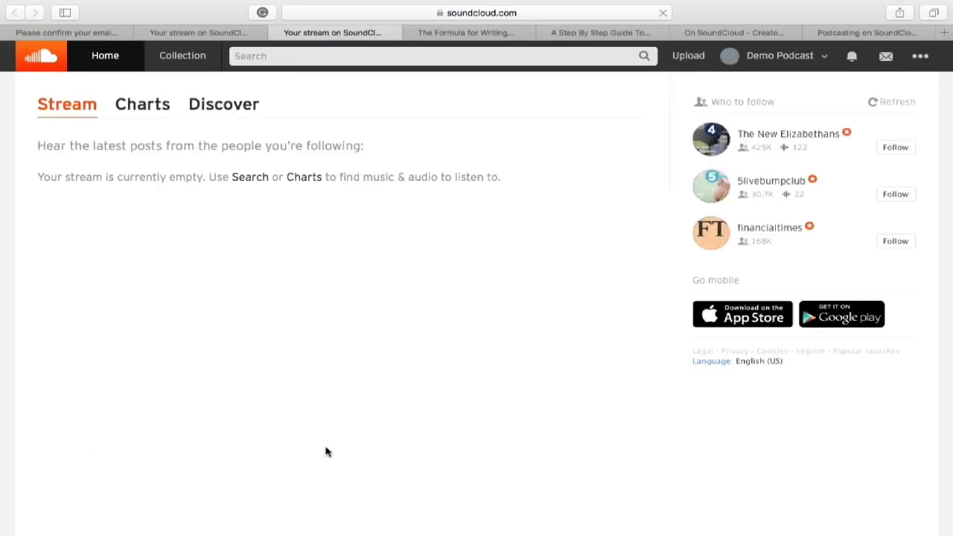
click(818, 57)
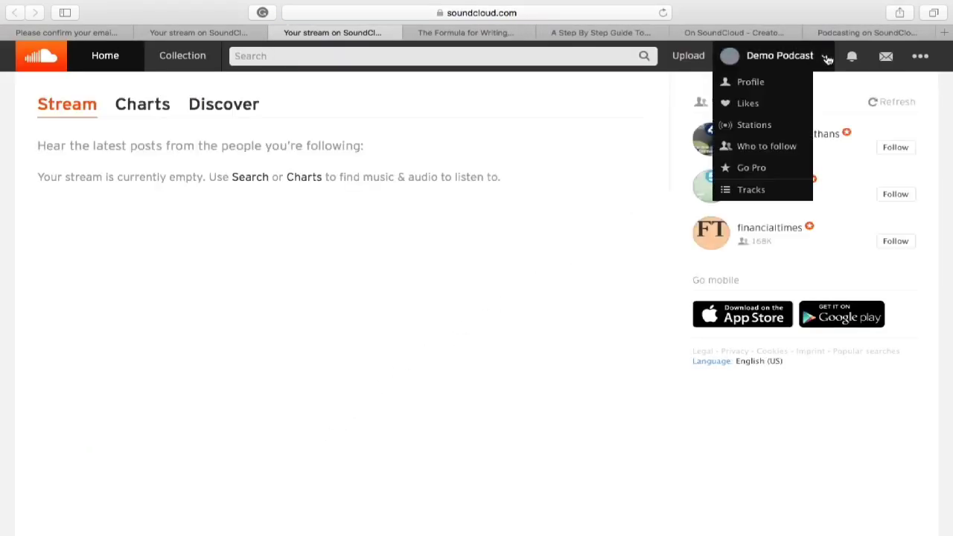
- Set the profile picture to shutterstock_9561079.jpg
click(760, 82)
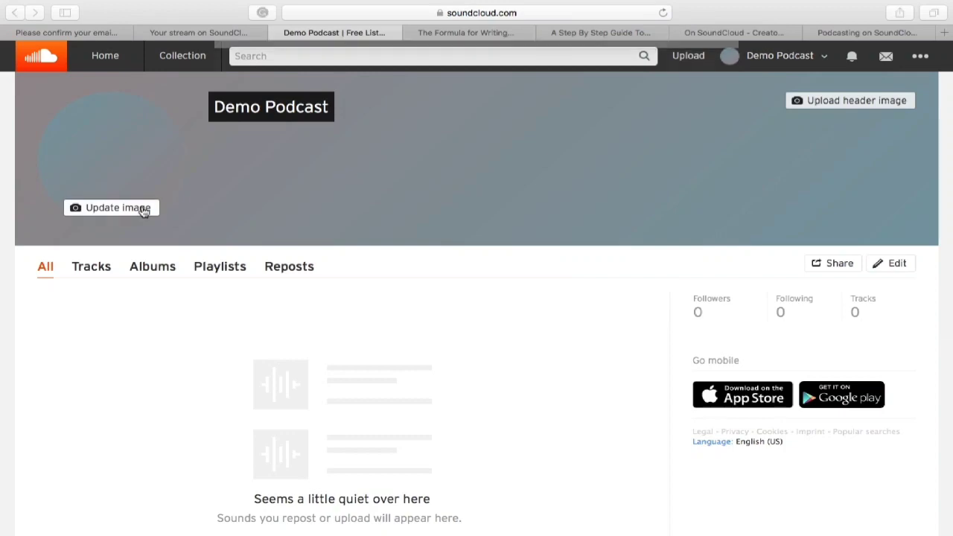
click(141, 208)
scroll(700, 224, down, 5)
click(685, 220)
click(704, 281)
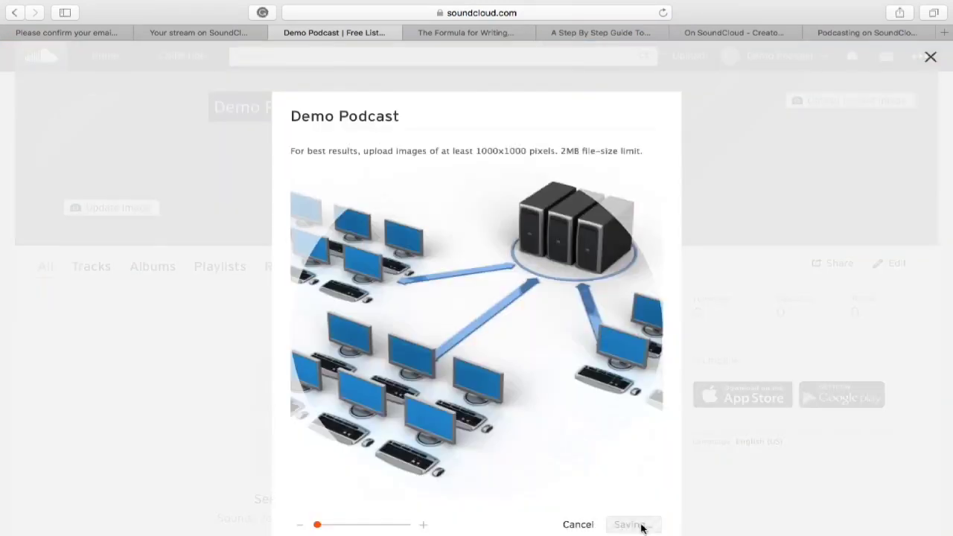
click(636, 526)
- Save city New York, country United States and bio 'This podcast channel is a demo'
click(886, 265)
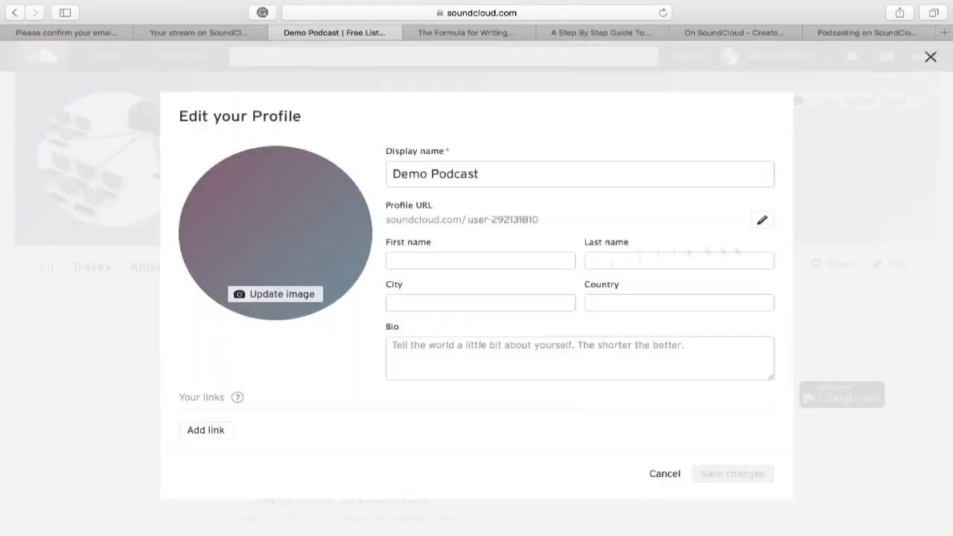
click(496, 303)
text(New York)
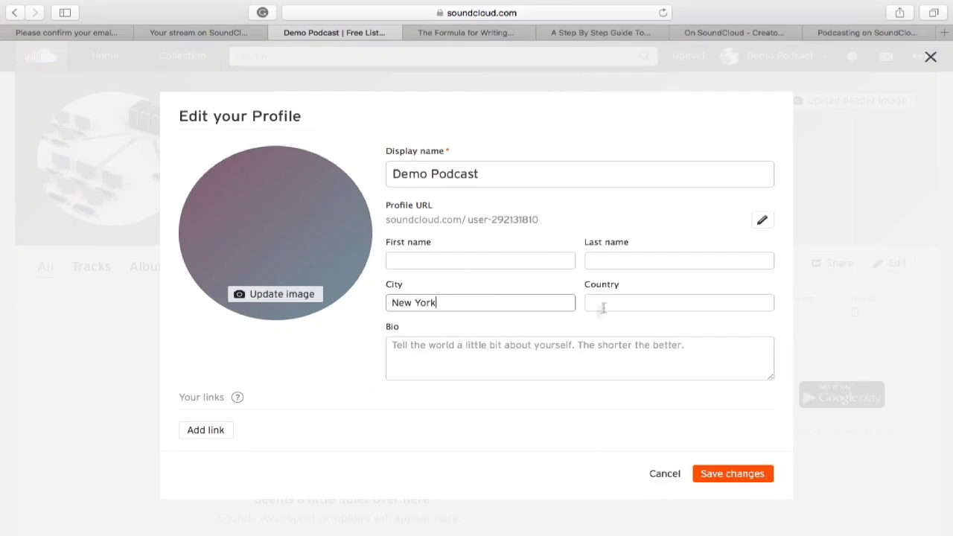
click(601, 306)
text(USA)
click(609, 339)
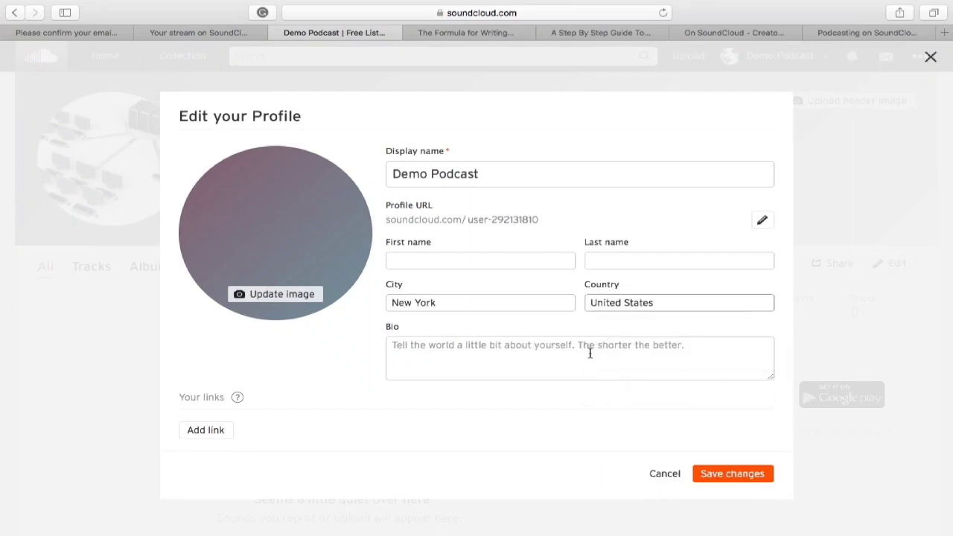
click(589, 351)
text(This podcast channel is a demo)
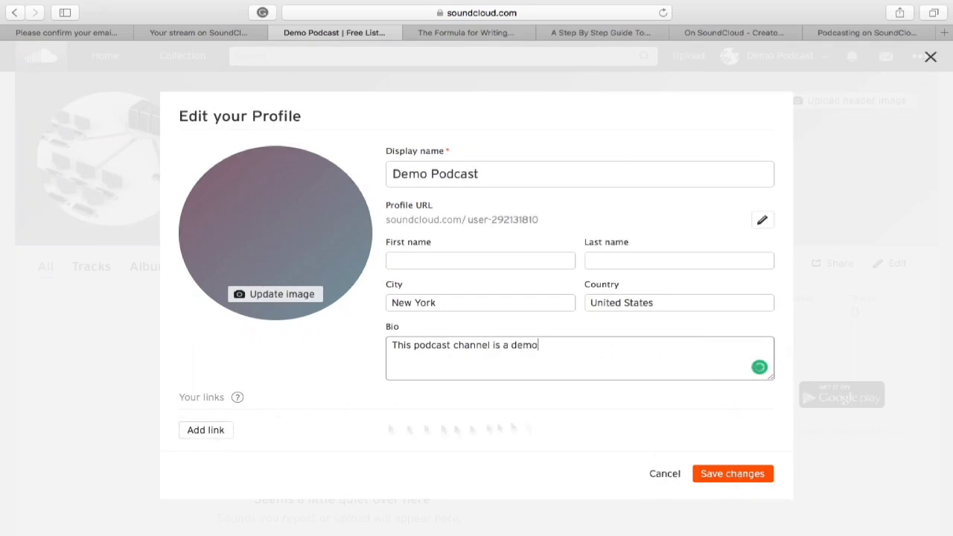
click(739, 476)
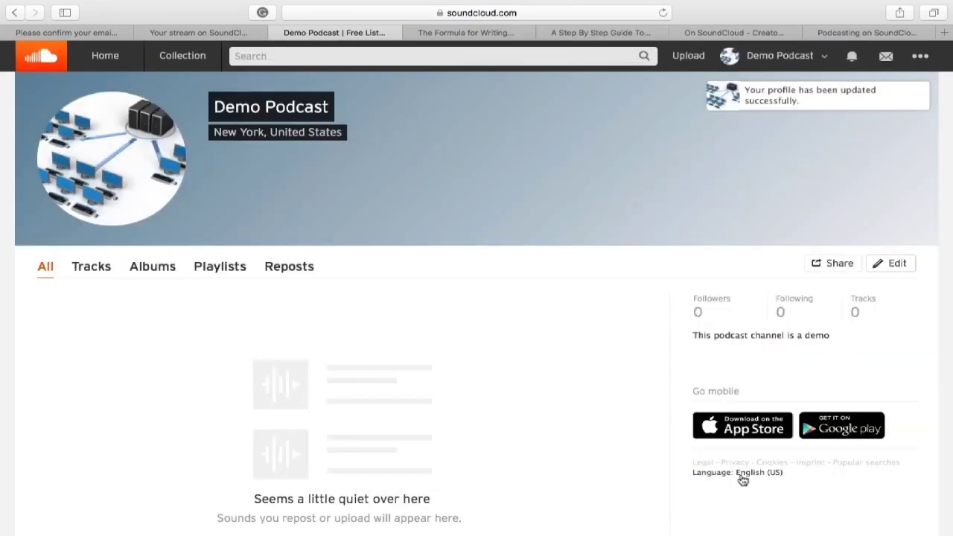
click(921, 58)
click(836, 320)
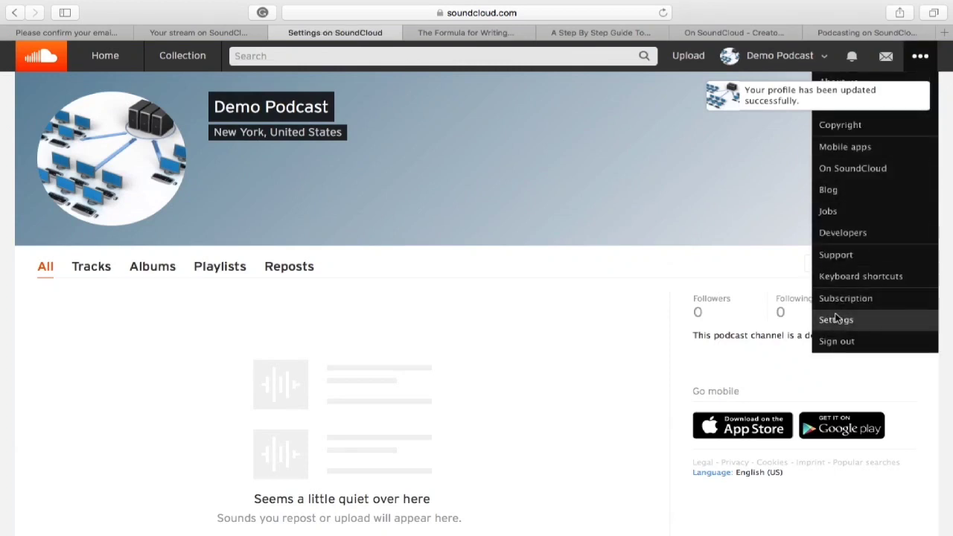
- Hide the e-mail from the feed, title it 'Internet Marketing' and choose category Technology
click(146, 151)
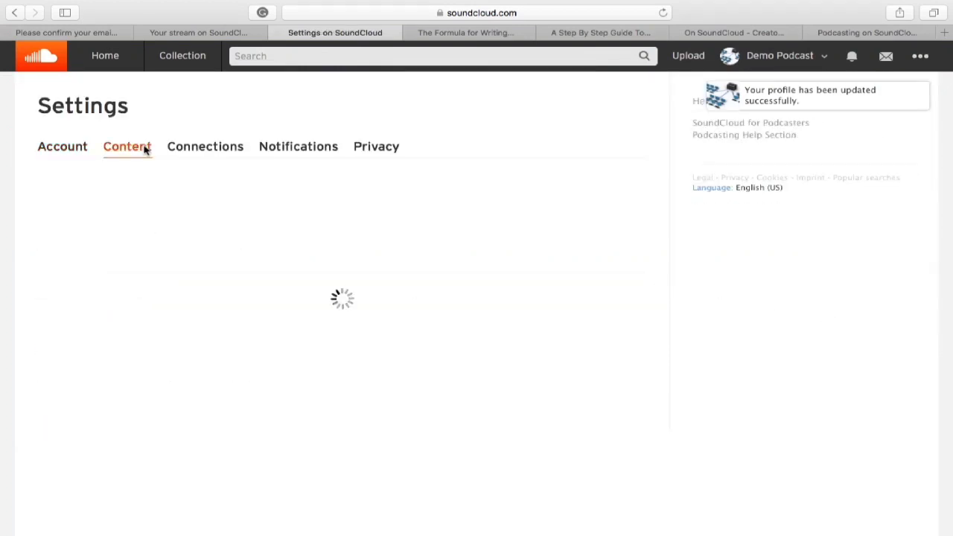
click(239, 236)
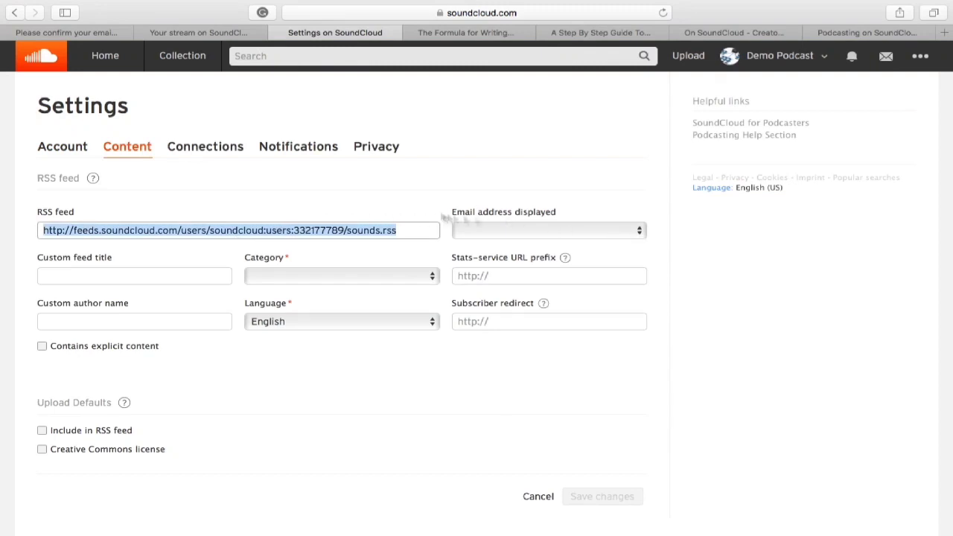
click(420, 237)
click(627, 233)
click(627, 233)
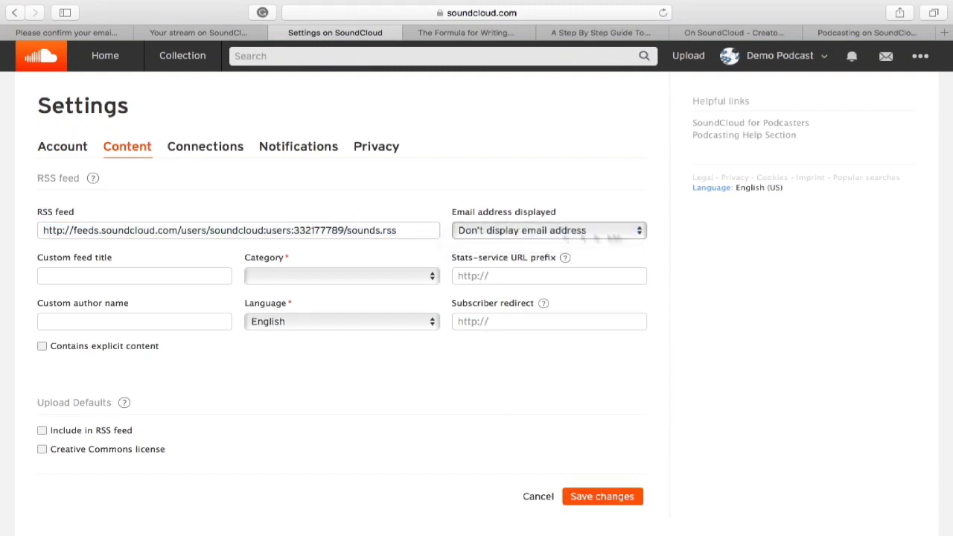
click(192, 272)
text(Internet )
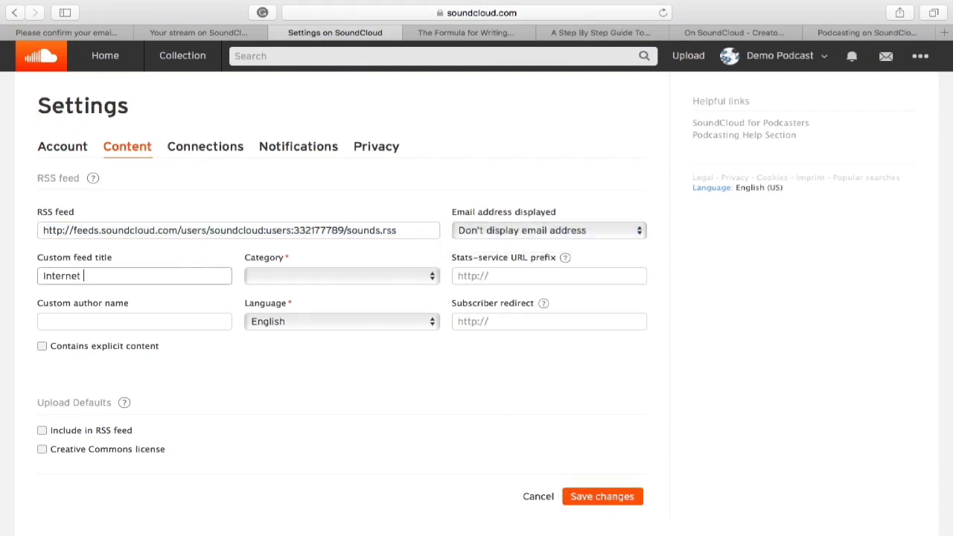
text(Marketing)
click(432, 278)
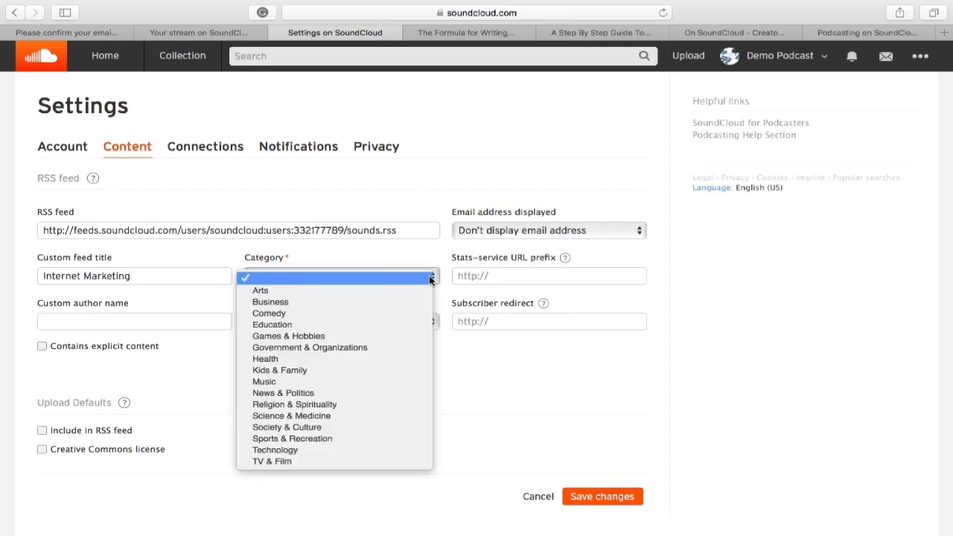
click(366, 449)
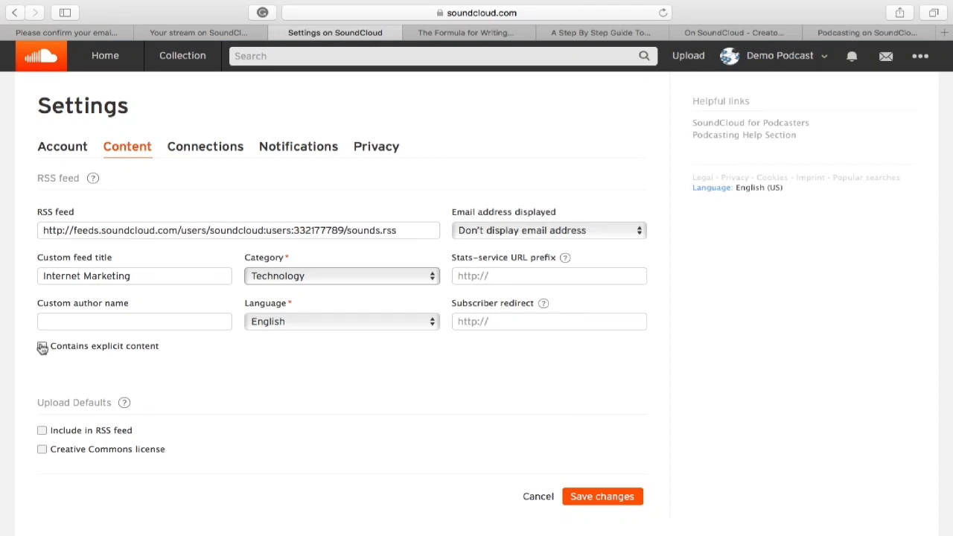
- Include uploads in the RSS feed, apply a Creative Commons licence, and save the settings
click(43, 431)
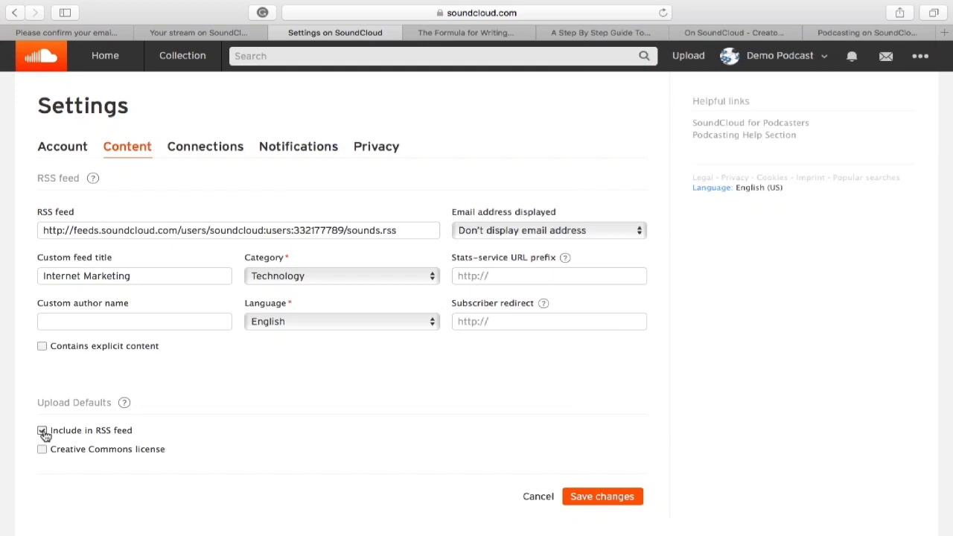
click(42, 451)
scroll(192, 394, down, 3)
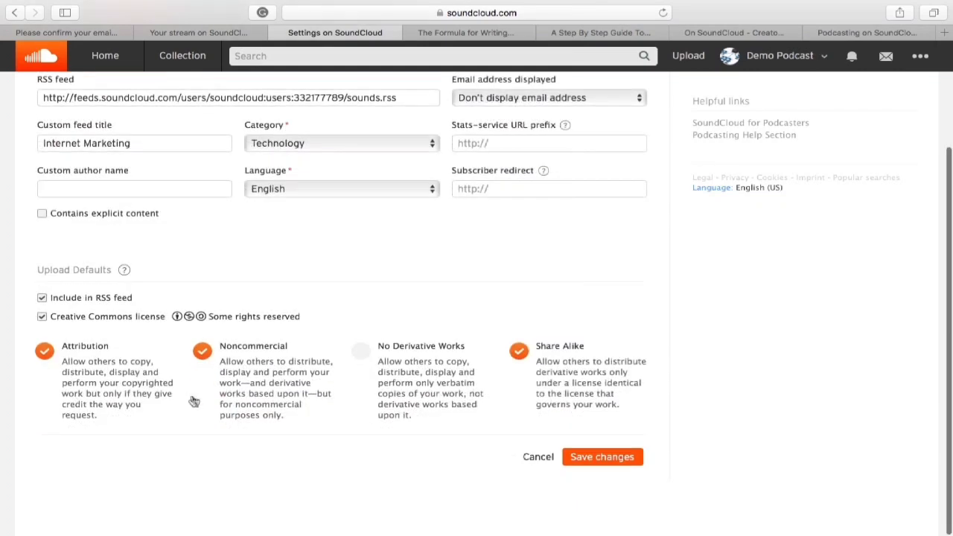
click(603, 460)
scroll(752, 323, up, 3)
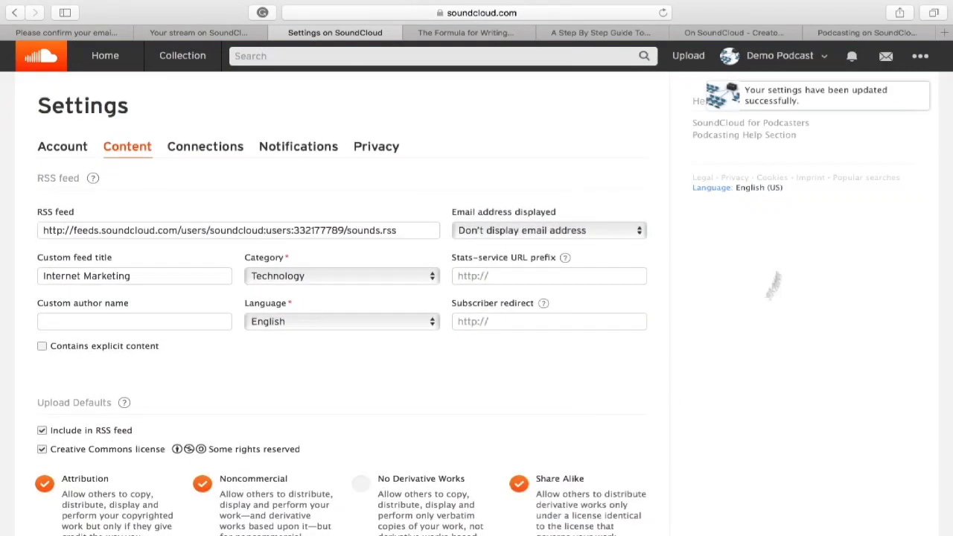
click(688, 57)
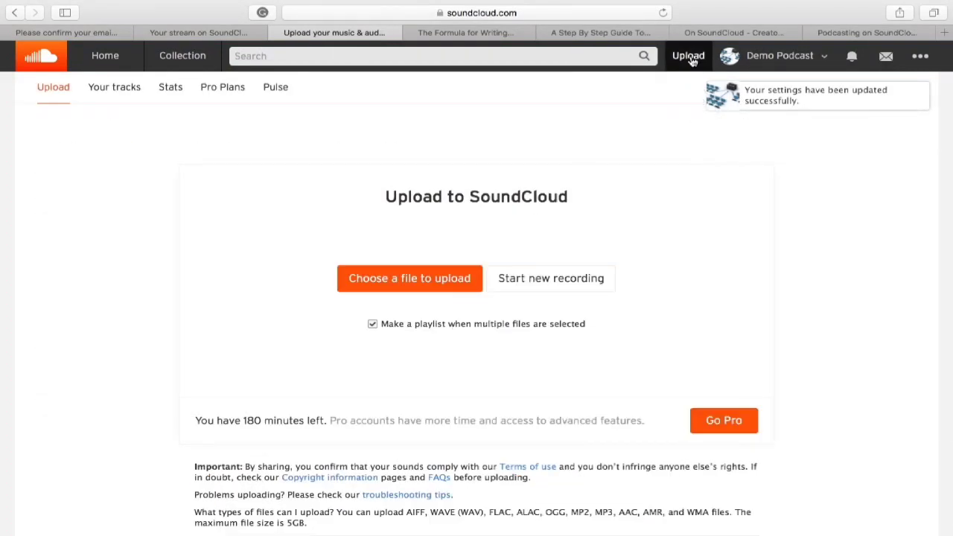
- Choose Podcast Demo.MP3 as the file to upload
click(449, 280)
click(484, 218)
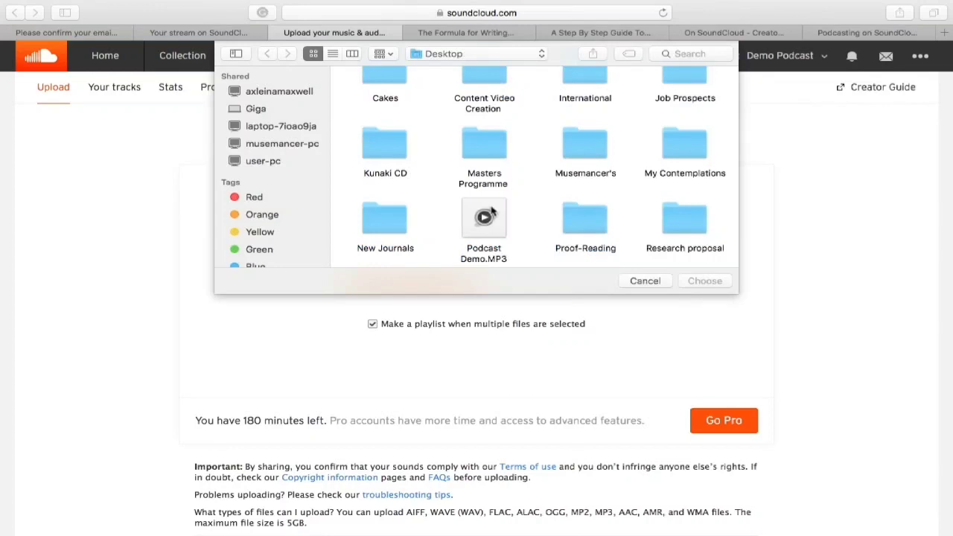
click(695, 285)
- Title the track 'Internet Marketing Tips', describe it as a podcast about Internet Marketing, and save
click(596, 201)
key(BackSpace)
key(BackSpace)
key(BackSpace)
key(BackSpace)
key(BackSpace)
key(BackSpace)
key(BackSpace)
key(BackSpace)
key(BackSpace)
key(BackSpace)
key(BackSpace)
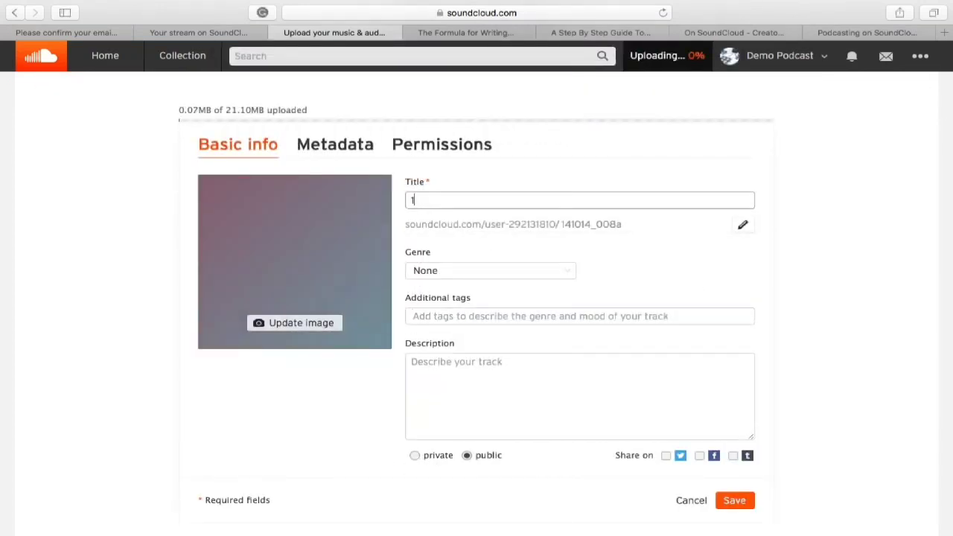
text(Internet Marketin)
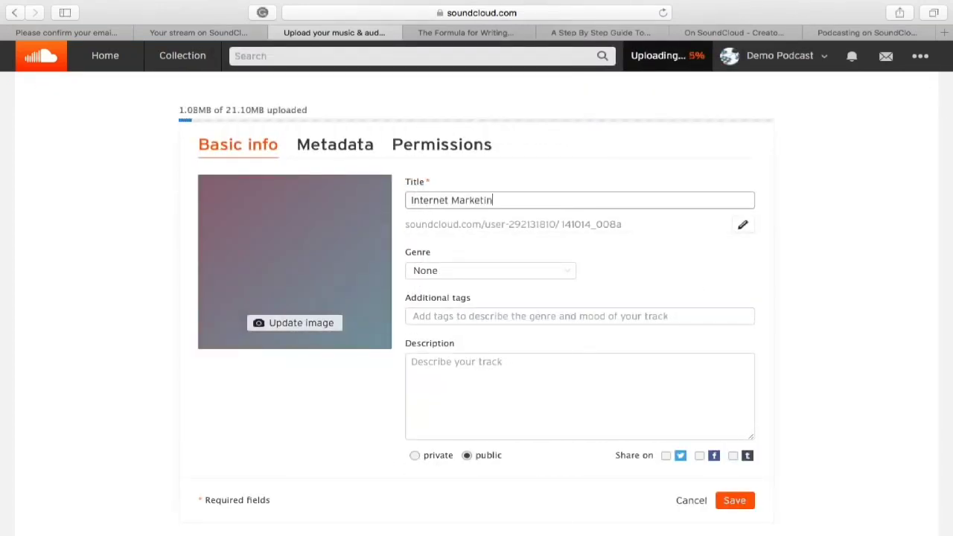
text(g Tips)
click(510, 373)
text(This )
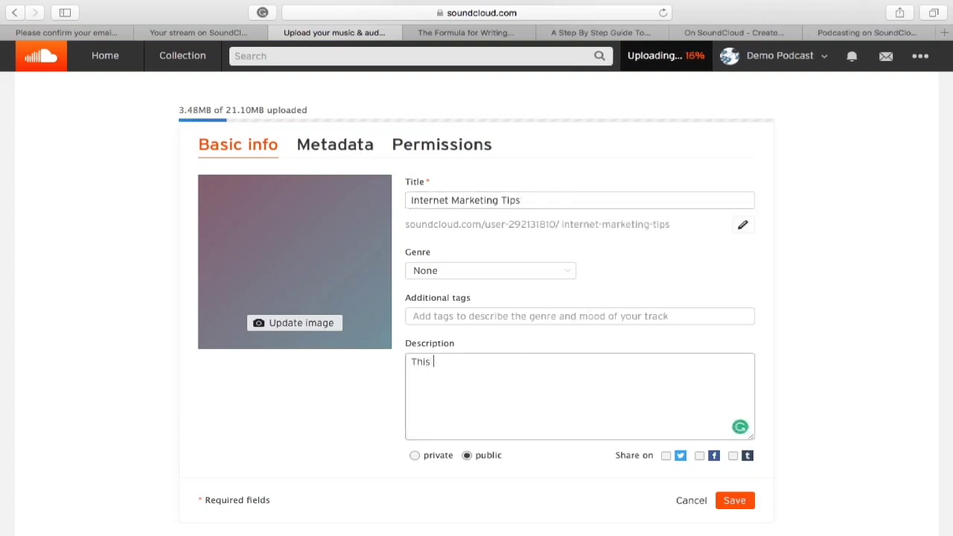
text(podcast is about)
text(Internet Marketing)
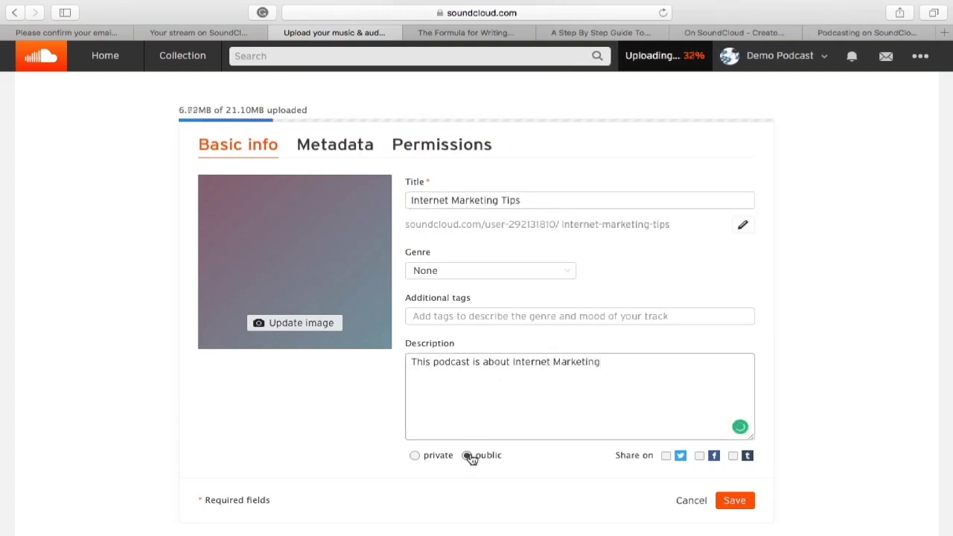
scroll(468, 458, down, 3)
click(726, 358)
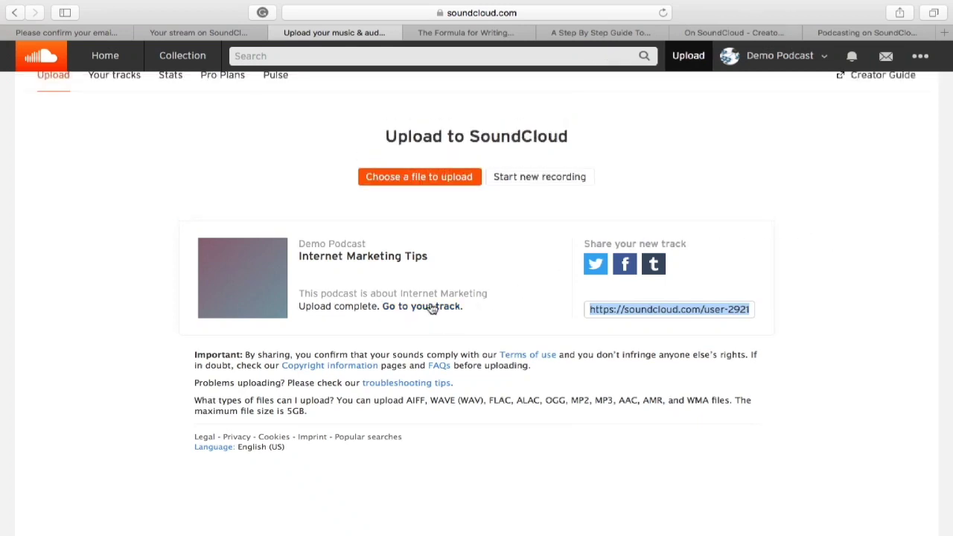
- Open the Internet Marketing Tips track page, play it briefly, then pause
click(432, 308)
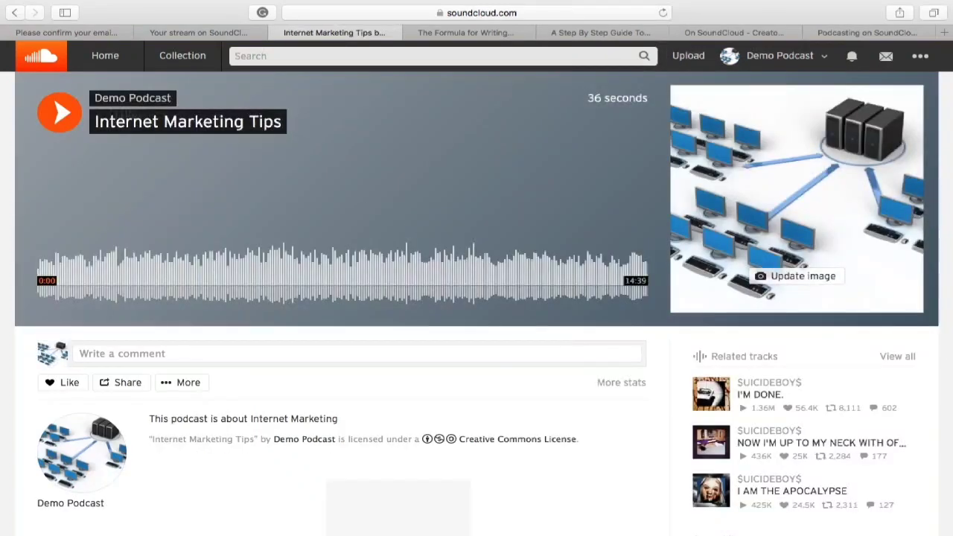
key(space)
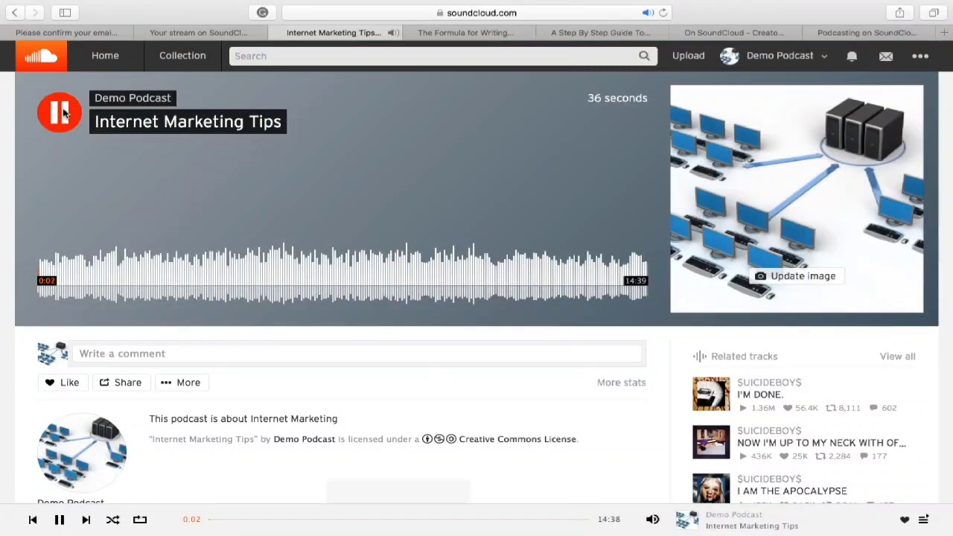
key(space)
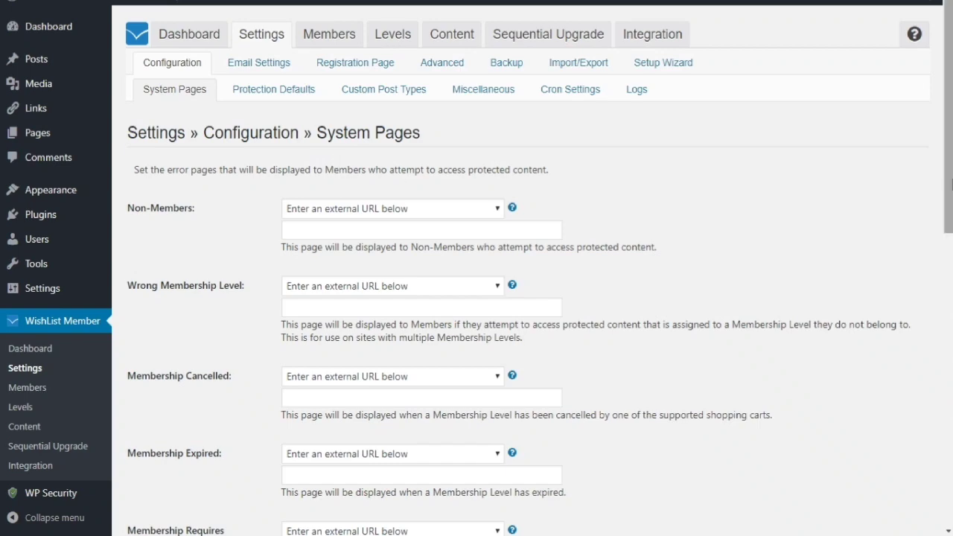
- Delete the After Logout redirect URL in System Pages and save the settings
drag(951, 187, 949, 220)
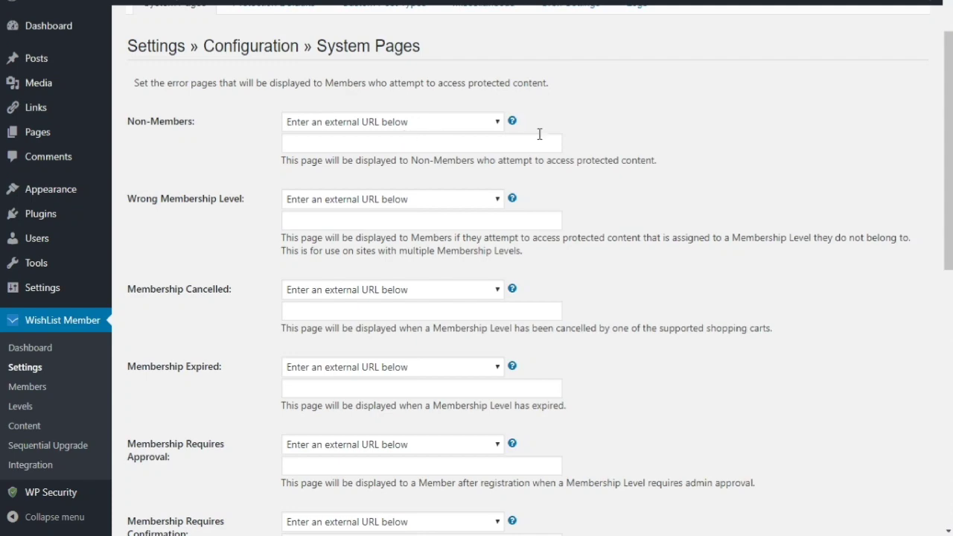
click(512, 143)
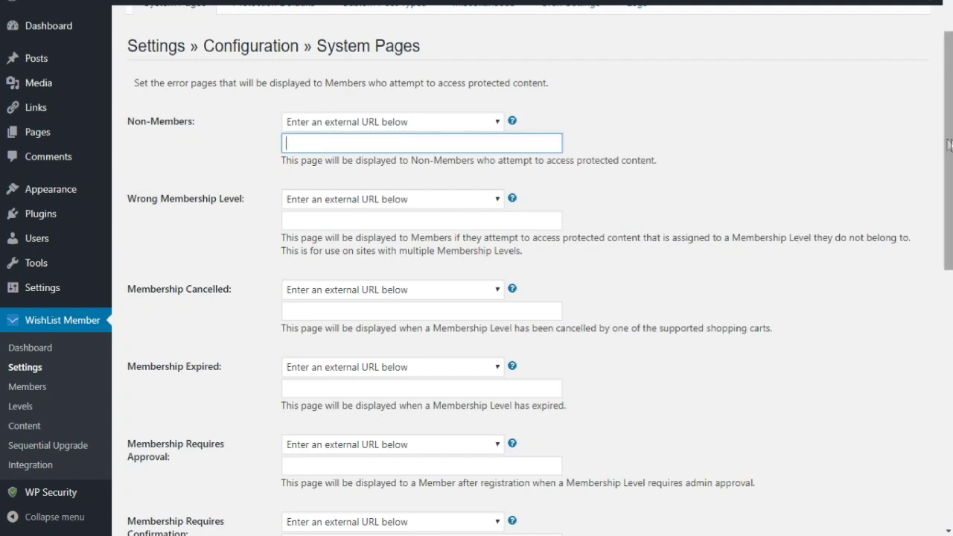
scroll(521, 268, down, 2)
scroll(521, 268, down, 4)
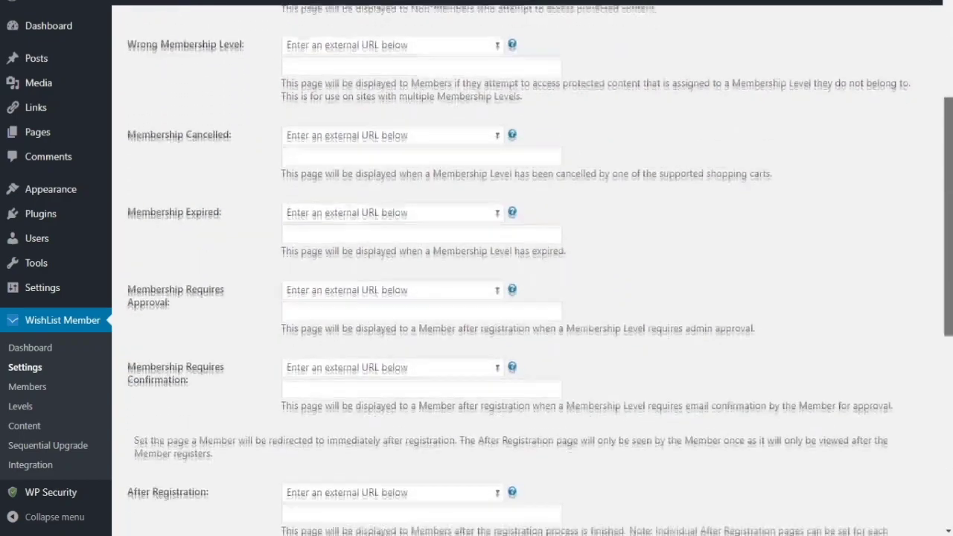
scroll(521, 268, down, 4)
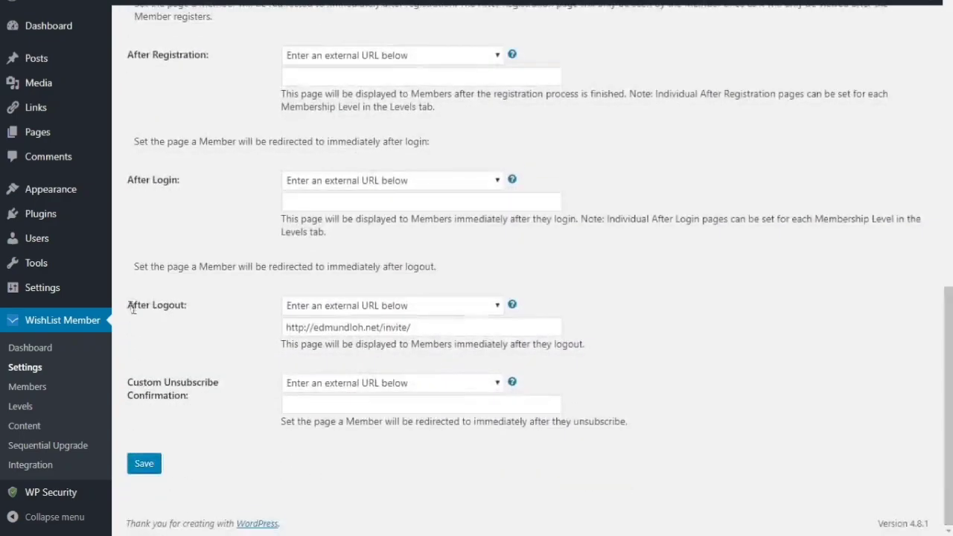
drag(129, 306, 187, 311)
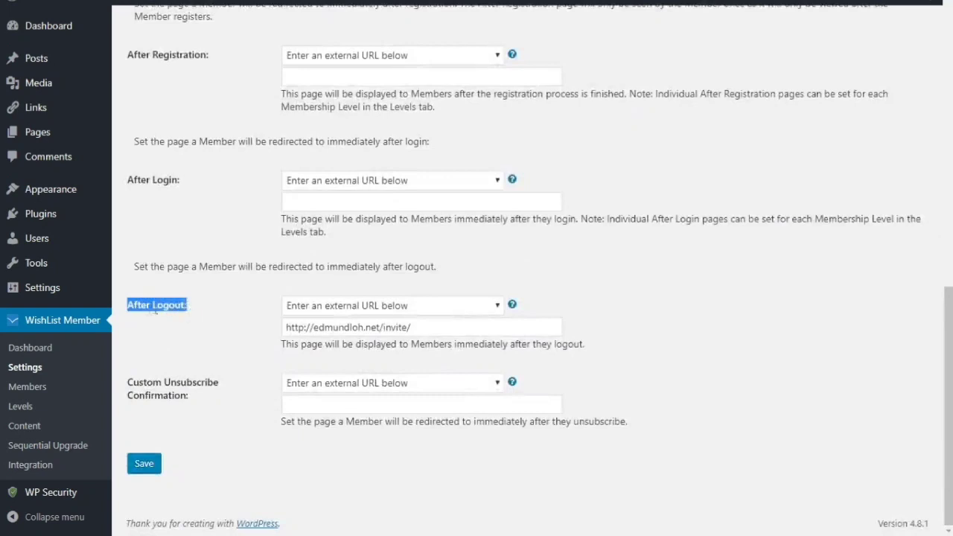
click(253, 330)
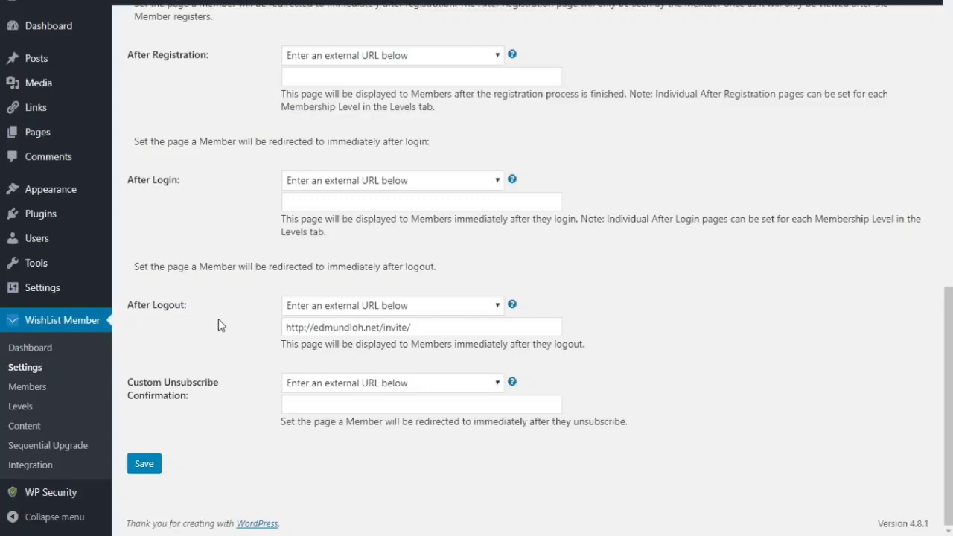
drag(411, 328, 272, 313)
key(BackSpace)
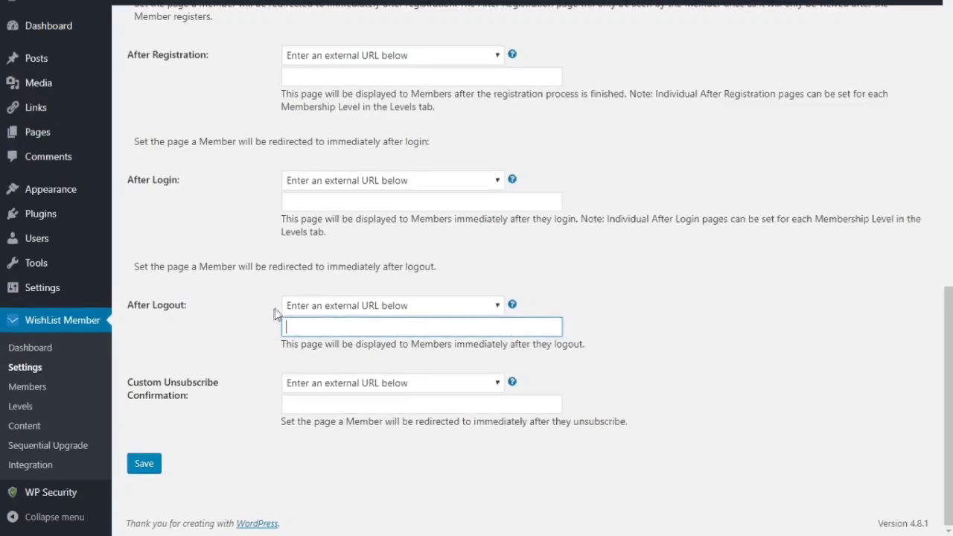
click(144, 464)
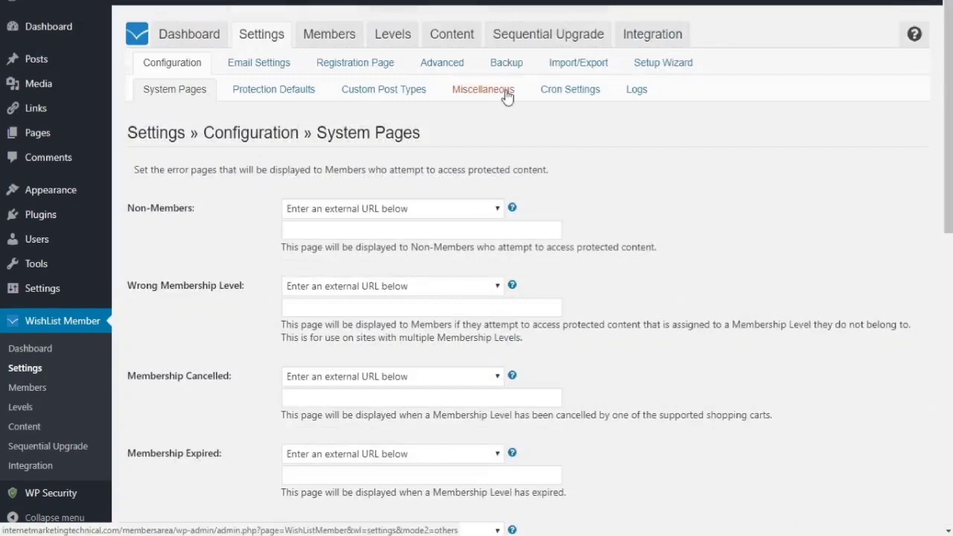
- Keep Show Affiliate Link in Footer set to No in Miscellaneous settings, then scroll through the rest
click(506, 97)
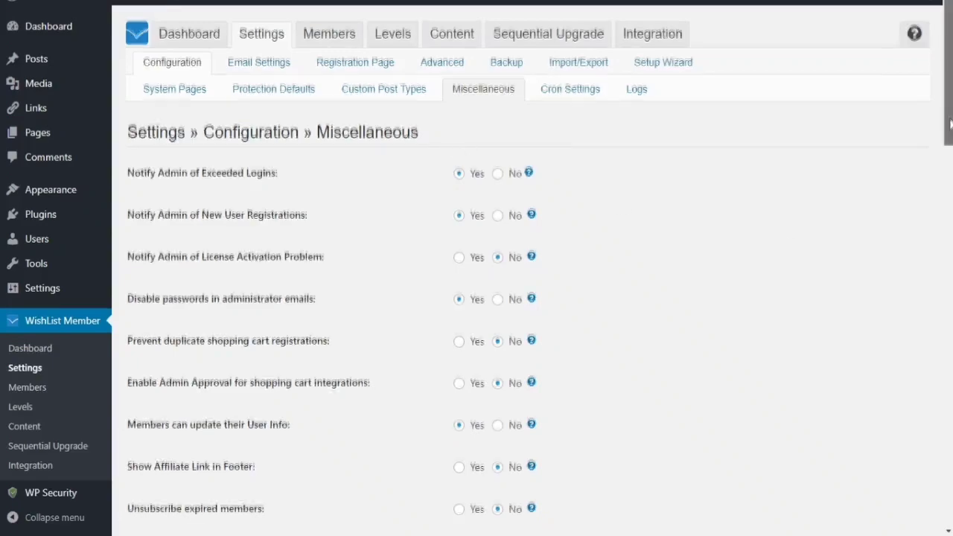
scroll(949, 125, down, 3)
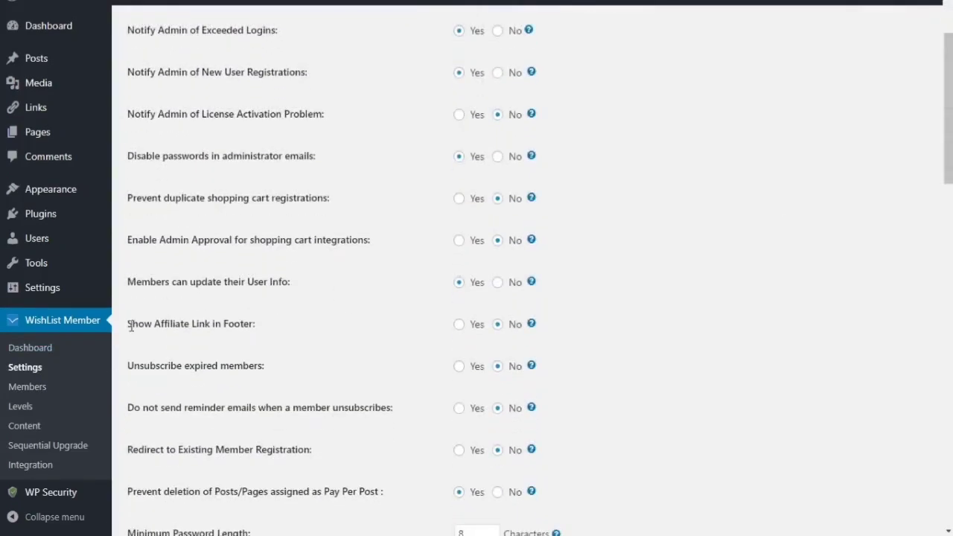
drag(131, 326, 253, 326)
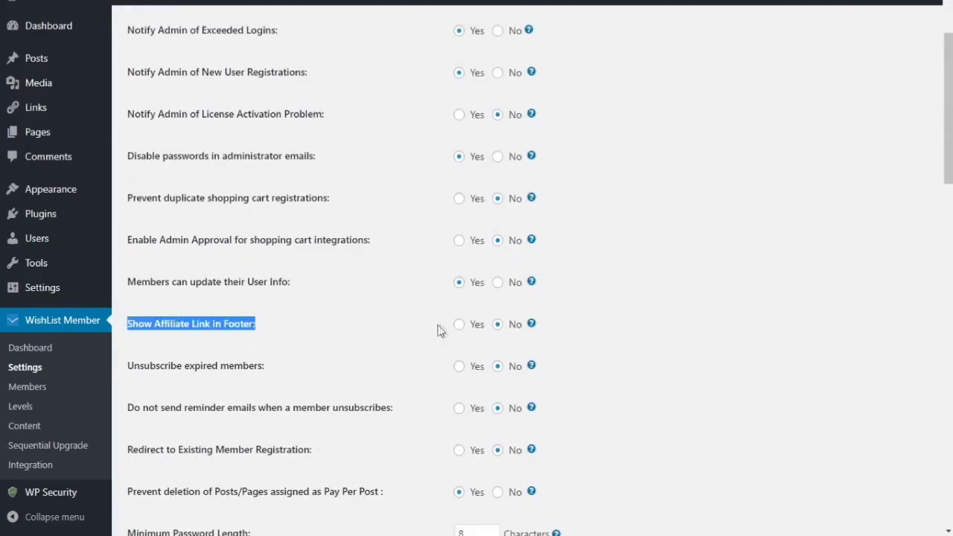
click(497, 325)
scroll(497, 329, down, 3)
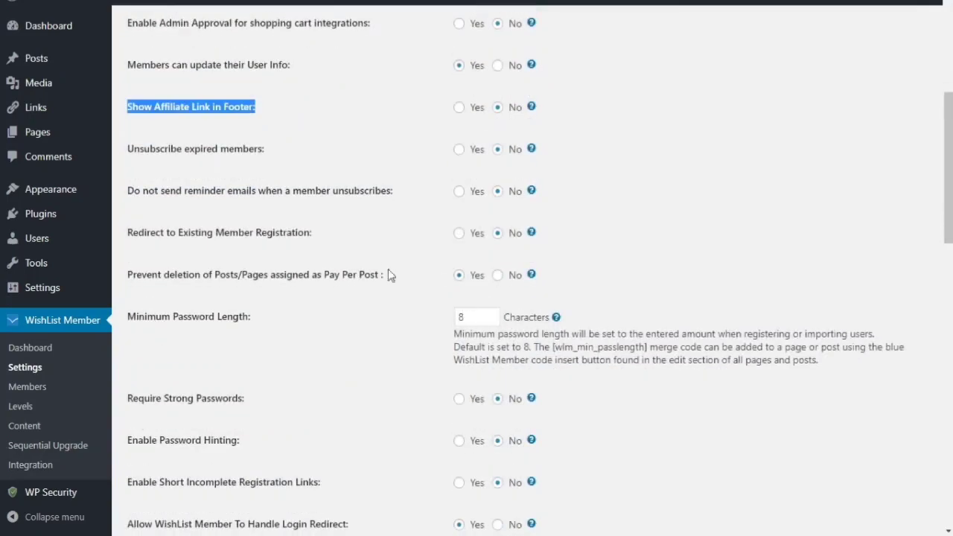
click(388, 271)
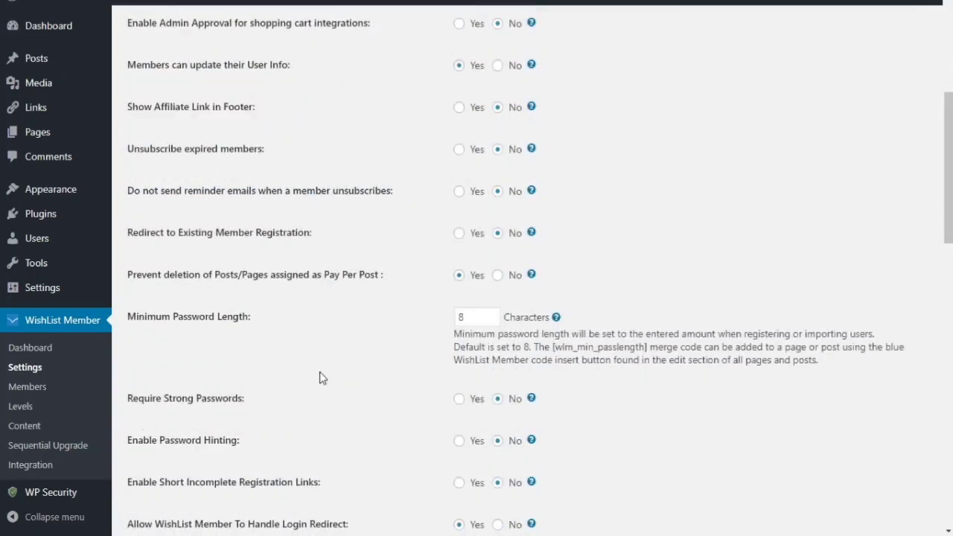
scroll(319, 376, down, 2)
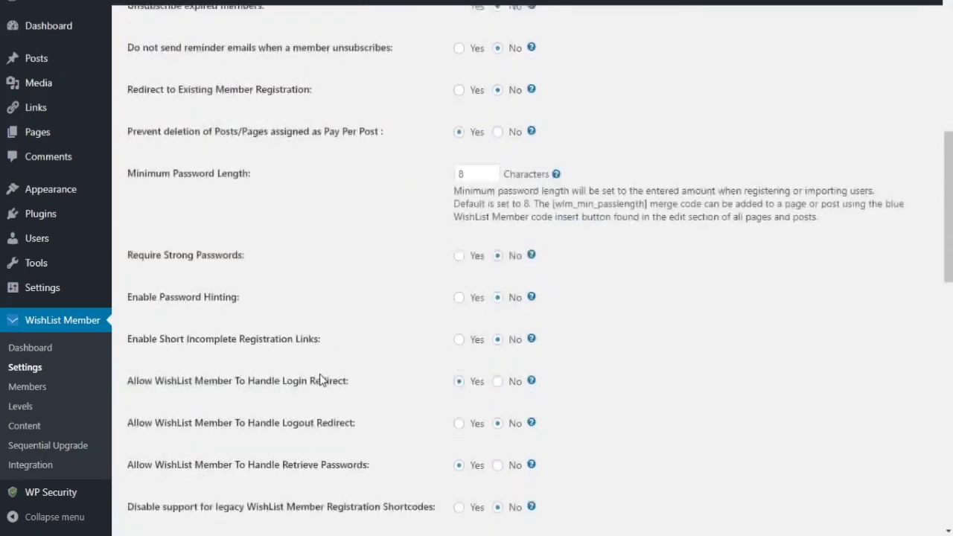
scroll(318, 379, down, 2)
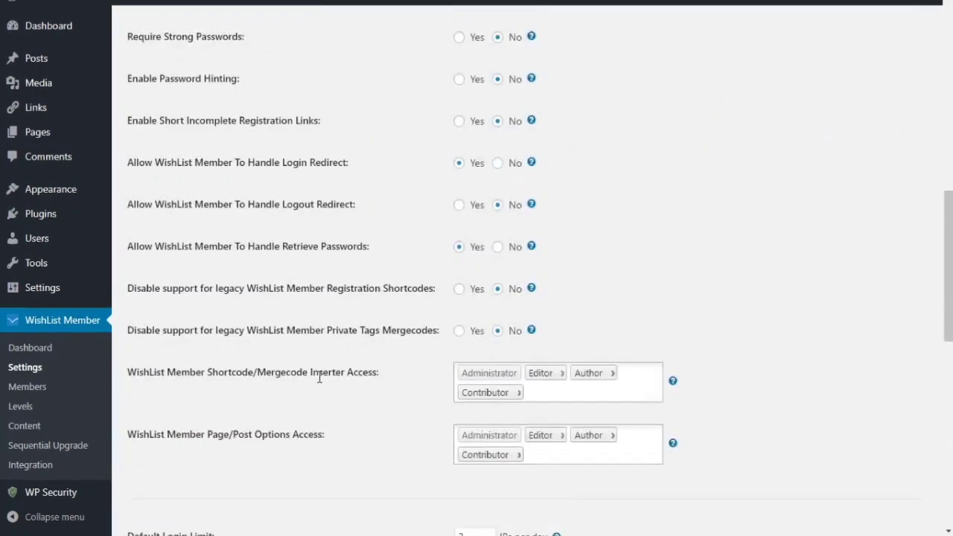
scroll(319, 376, down, 3)
scroll(319, 377, down, 5)
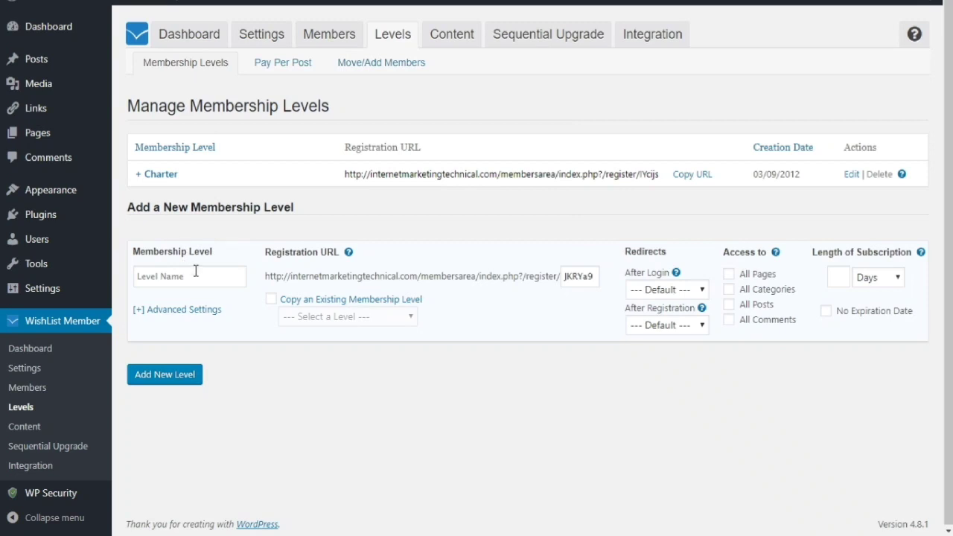
click(155, 274)
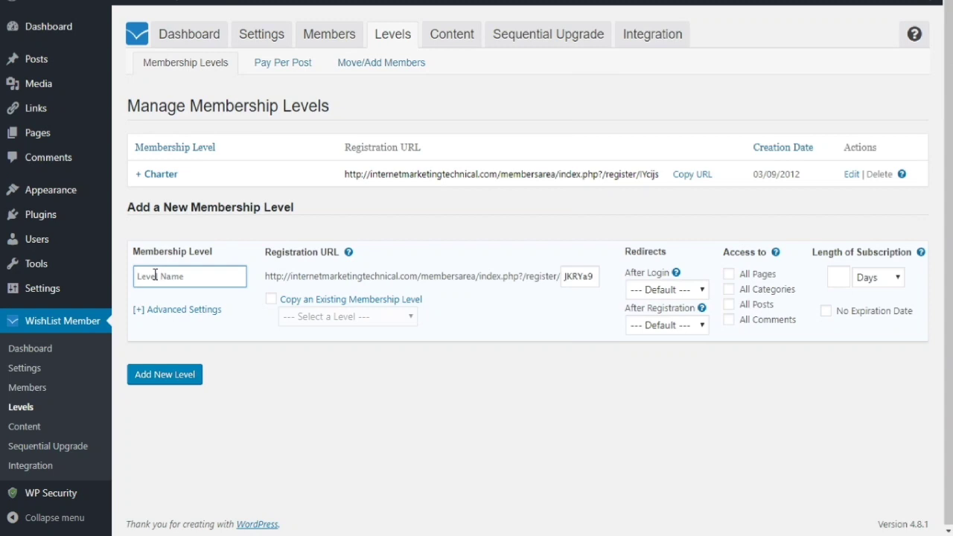
text(Gold)
click(595, 277)
drag(595, 278, 564, 275)
click(571, 306)
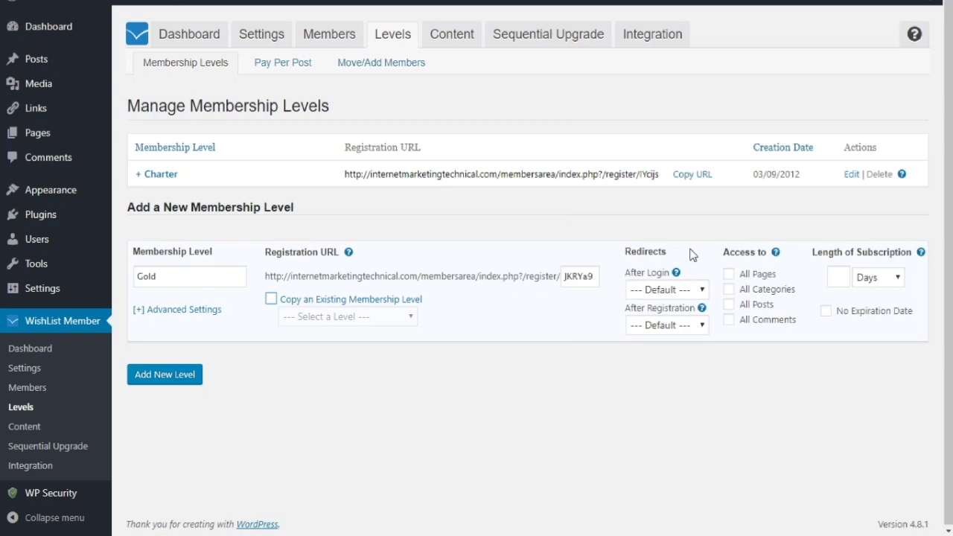
mouse_move(677, 277)
click(700, 289)
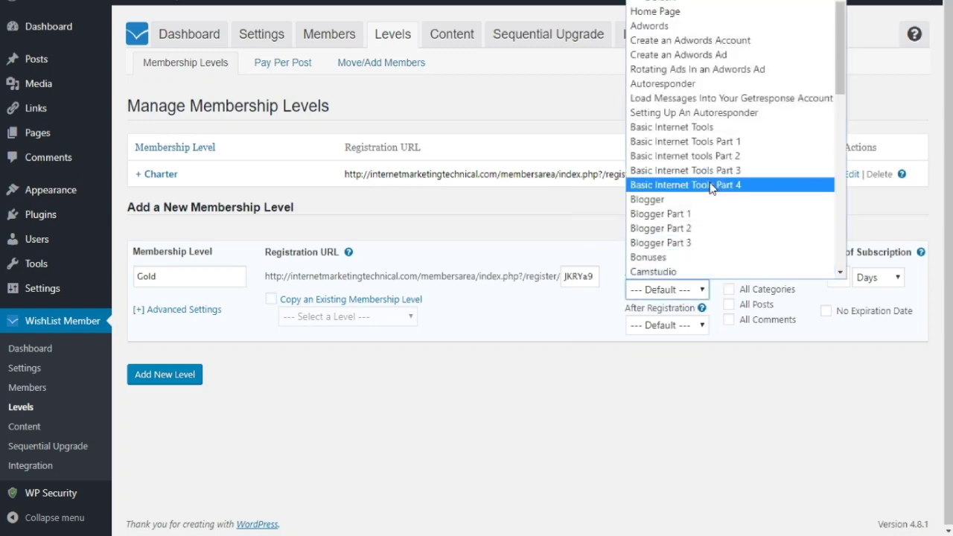
scroll(697, 209, down, 5)
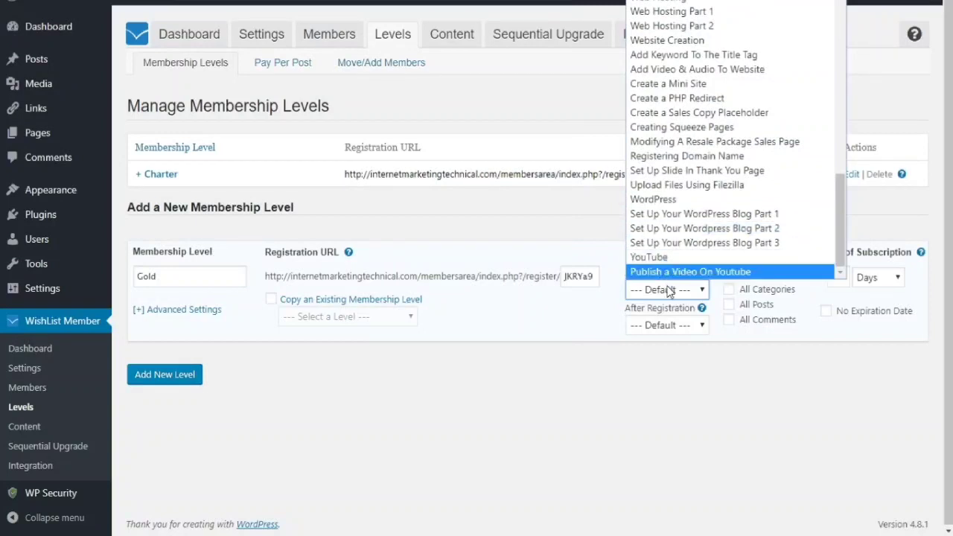
click(703, 368)
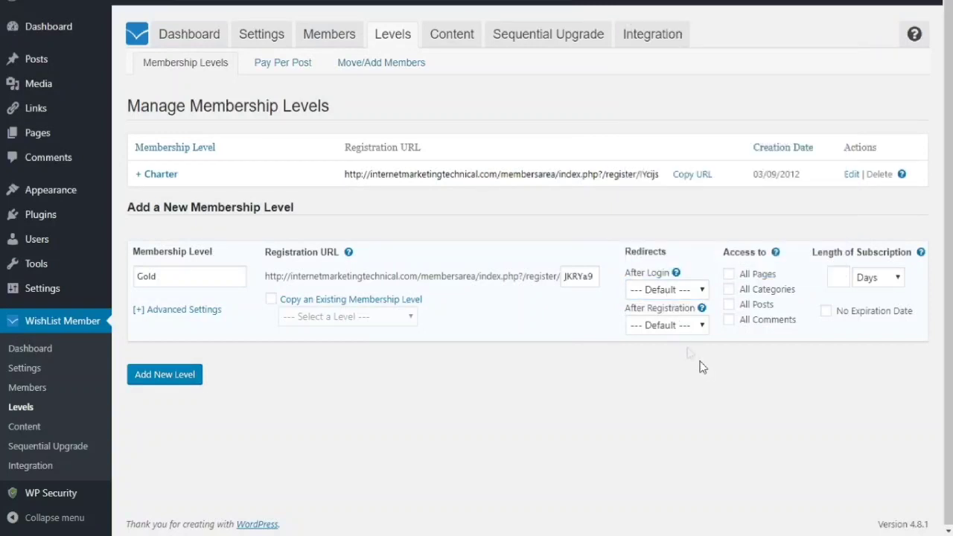
click(676, 324)
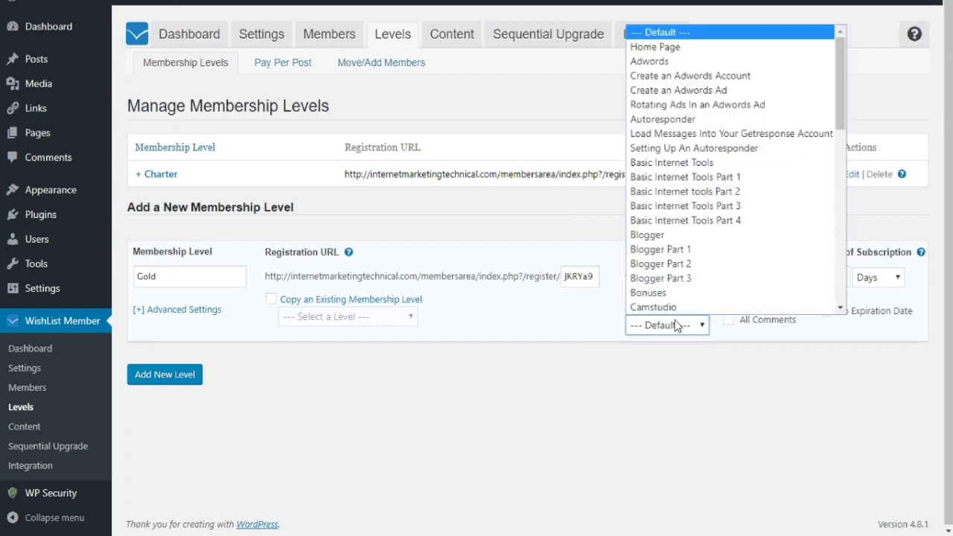
click(717, 385)
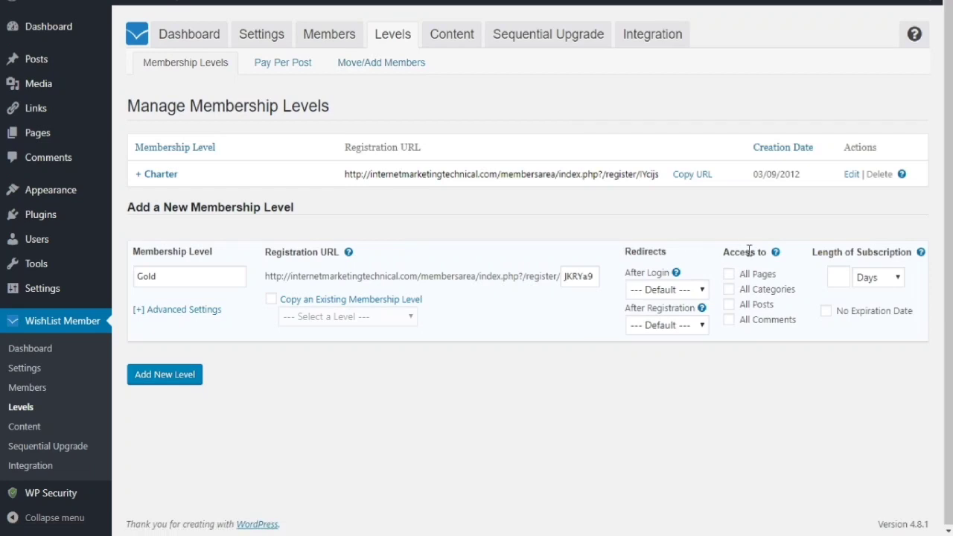
- Clear the 30-day subscription length, set No Expiration Date, and show Advanced Settings
click(844, 278)
text(30)
drag(846, 280, 815, 271)
key(BackSpace)
click(848, 226)
click(827, 311)
click(166, 316)
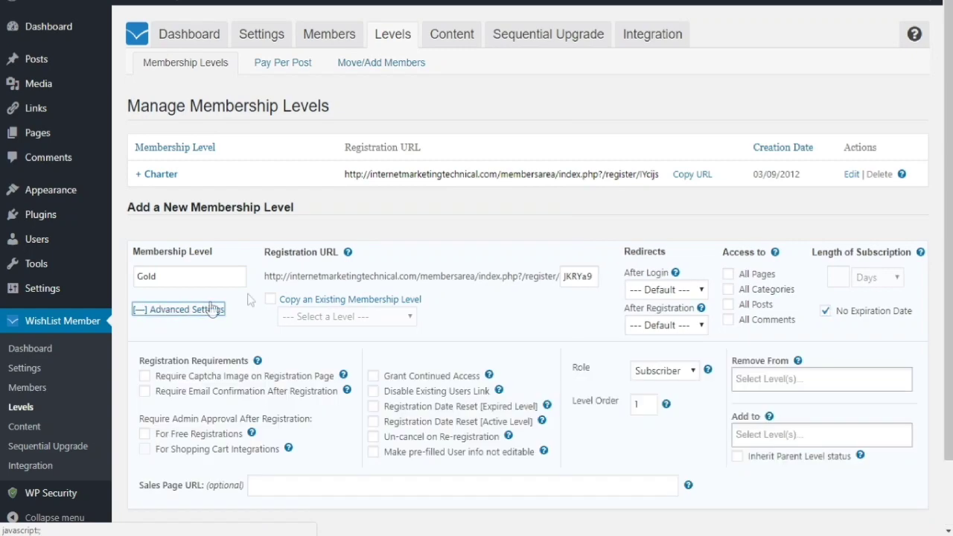
- Tick Require Captcha Image and Require Email Confirmation After Registration for the Gold level
scroll(319, 284, down, 1)
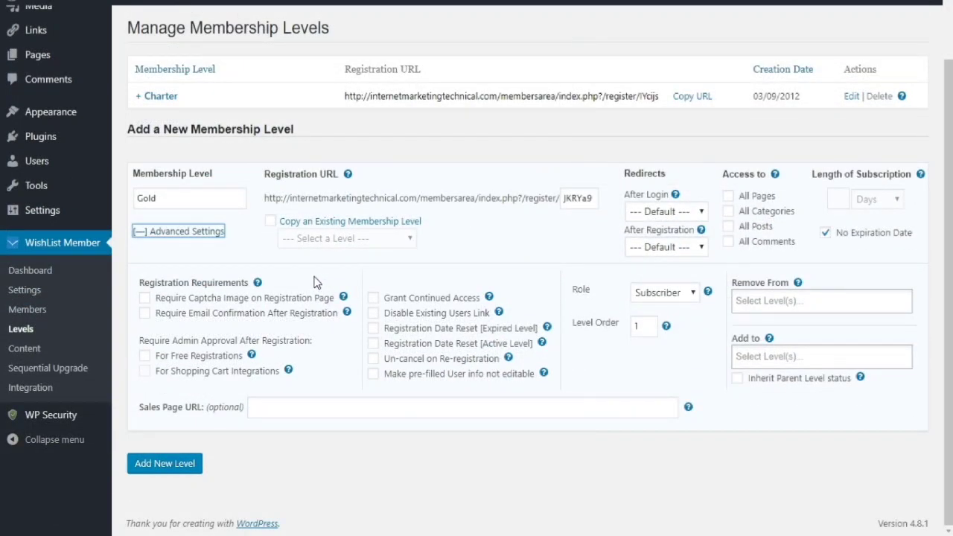
click(270, 299)
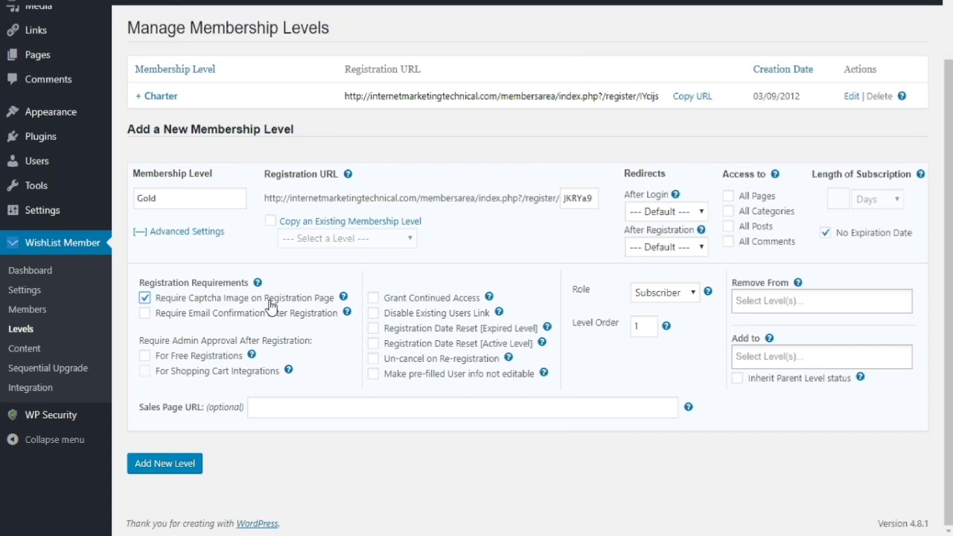
click(306, 321)
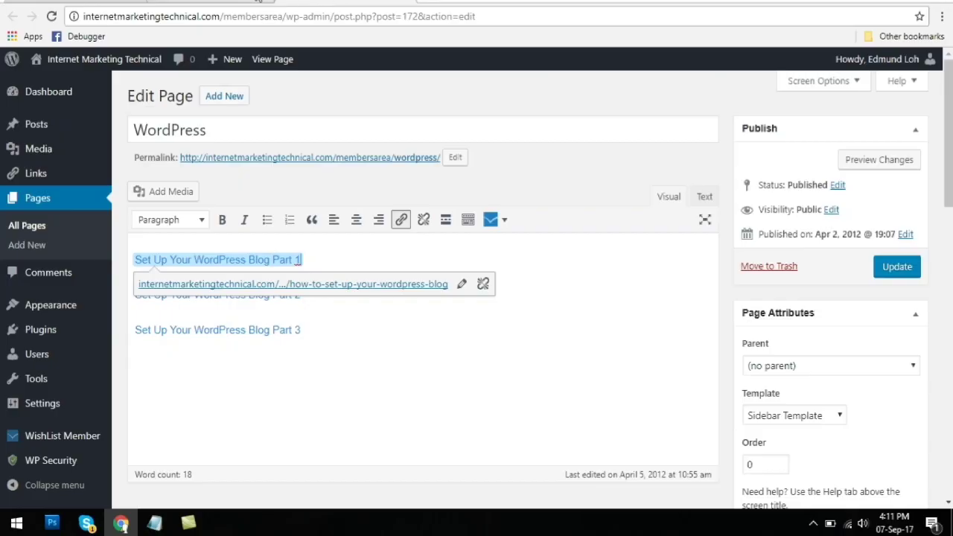
- Make the page editor fullscreen and browse the WishList Member shortcode list
key(F11)
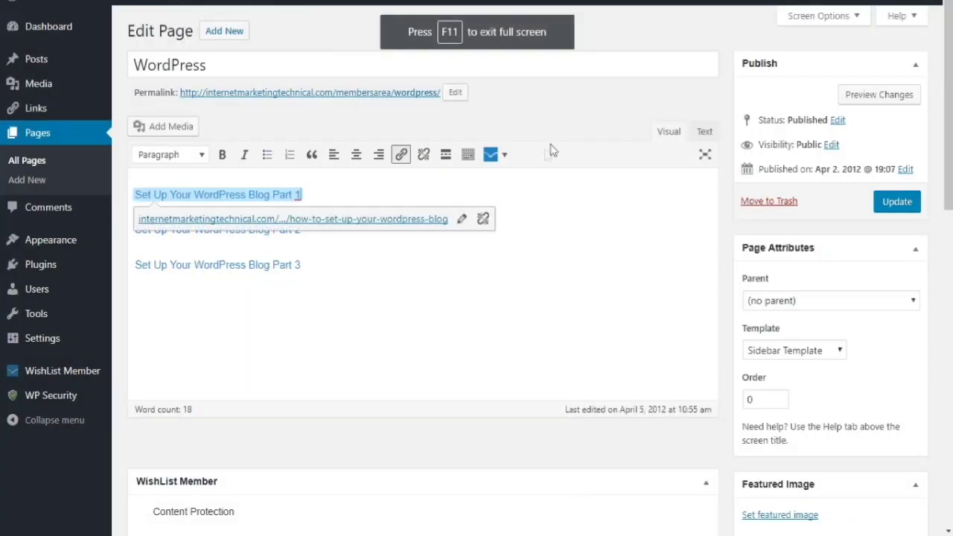
click(547, 216)
click(548, 193)
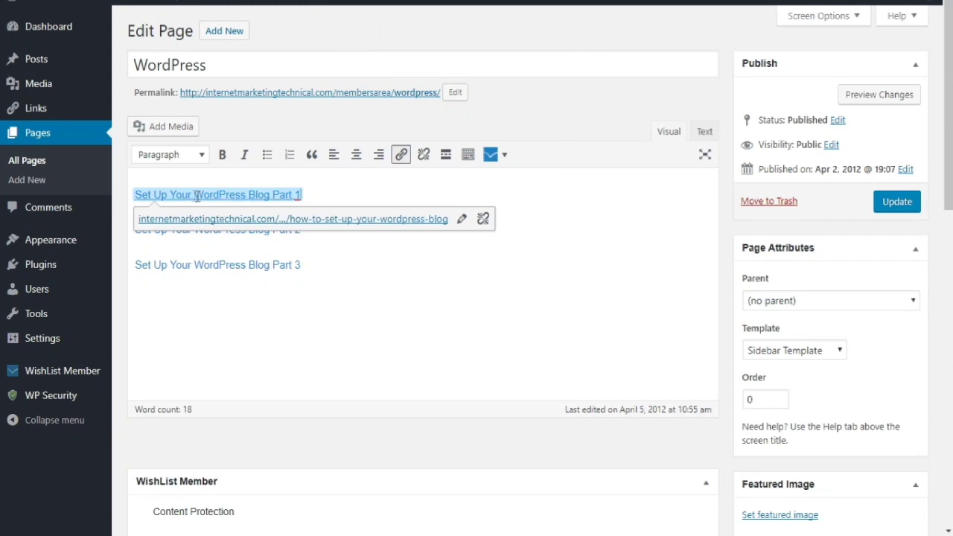
click(499, 158)
mouse_move(513, 183)
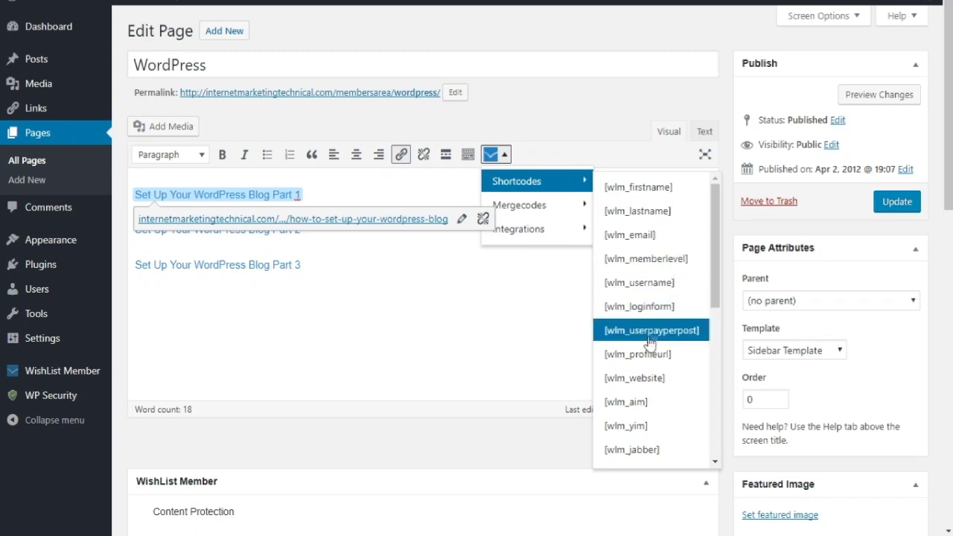
- Add the line 'This is a test [wlm_firstname]' below the links and update the page
click(353, 303)
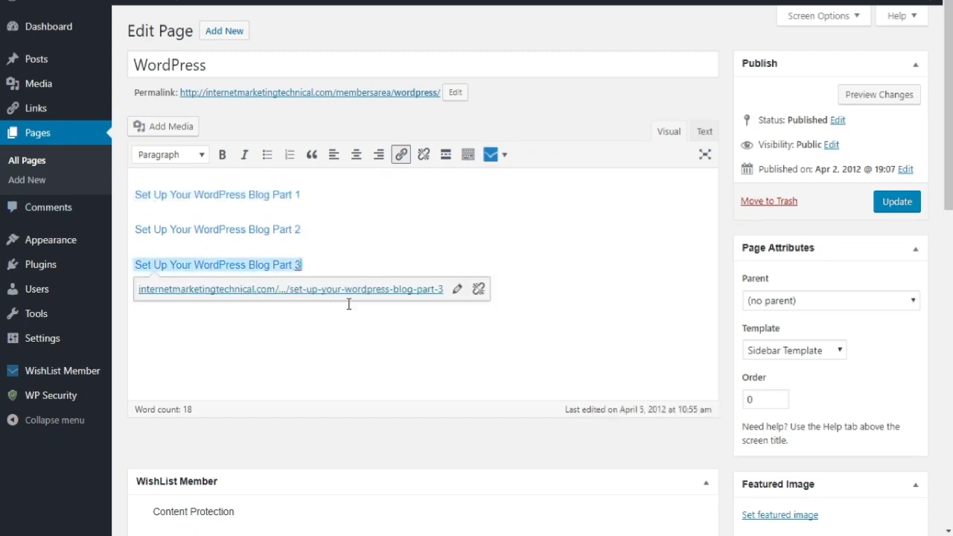
key(Return)
click(491, 156)
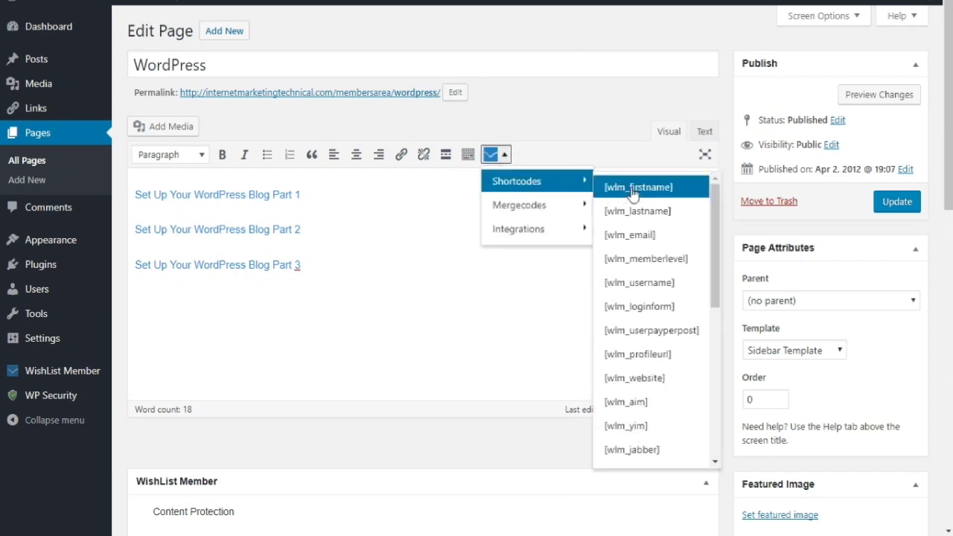
click(135, 300)
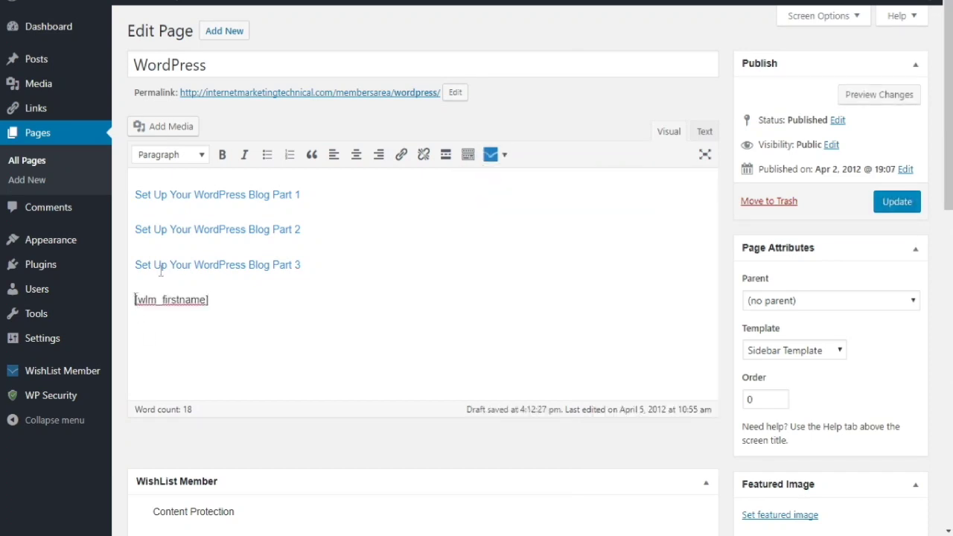
text(This is a test)
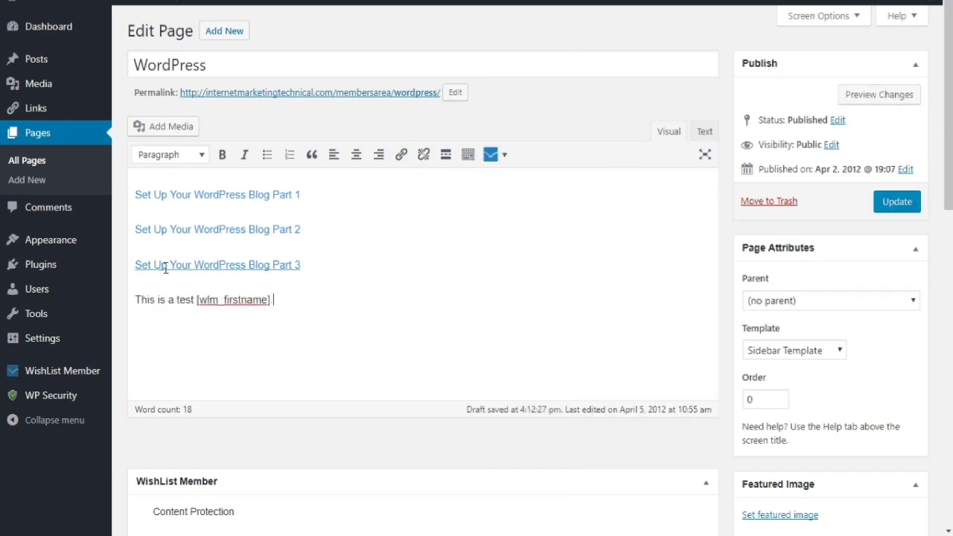
click(901, 204)
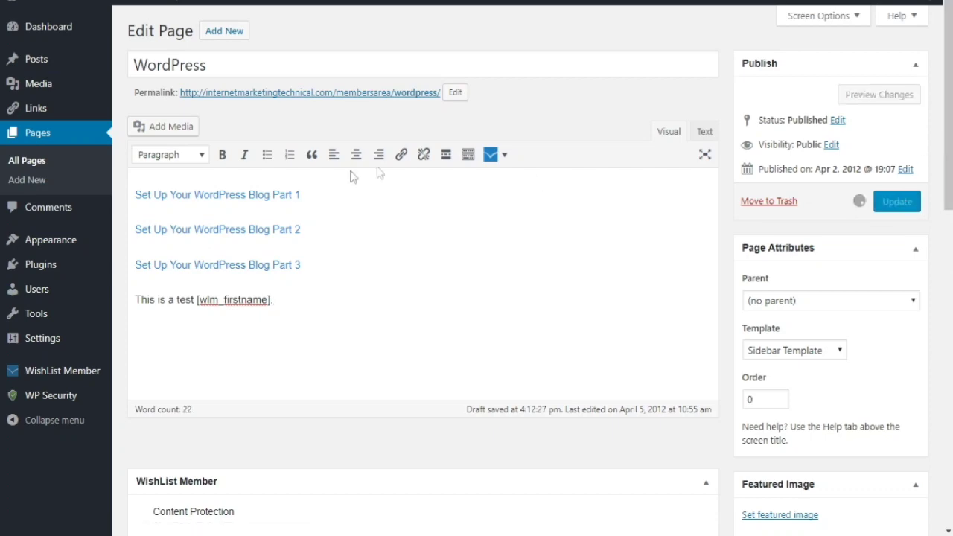
- Open the live page in a new fullscreen tab to see the member's first name
right_click(316, 134)
click(328, 141)
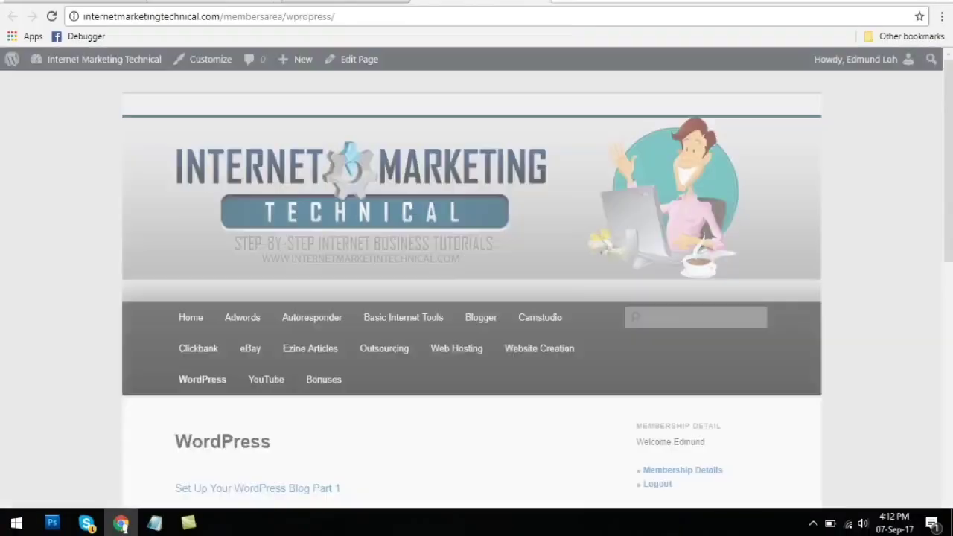
key(F11)
scroll(425, 310, down, 2)
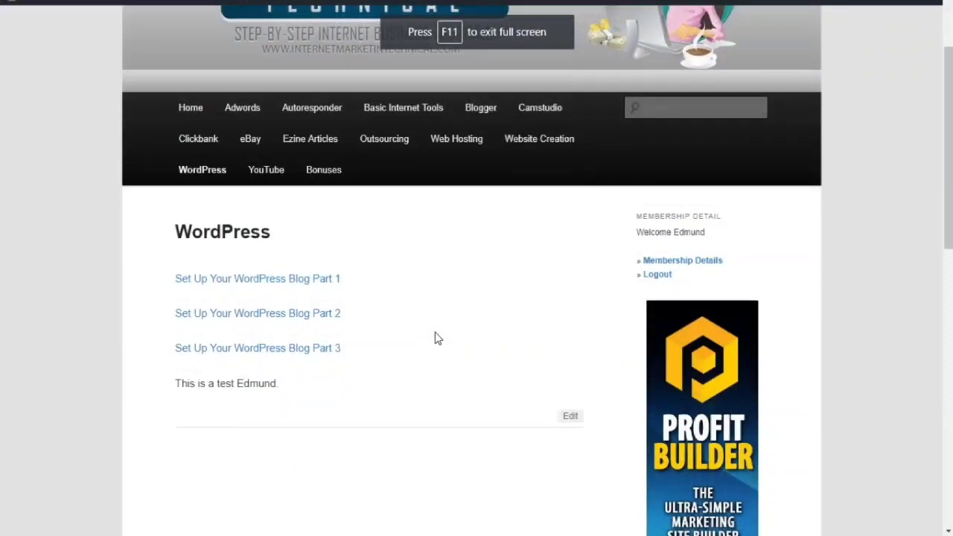
- Highlight the member's first name on the live page, then deselect it
drag(238, 384, 287, 385)
click(397, 370)
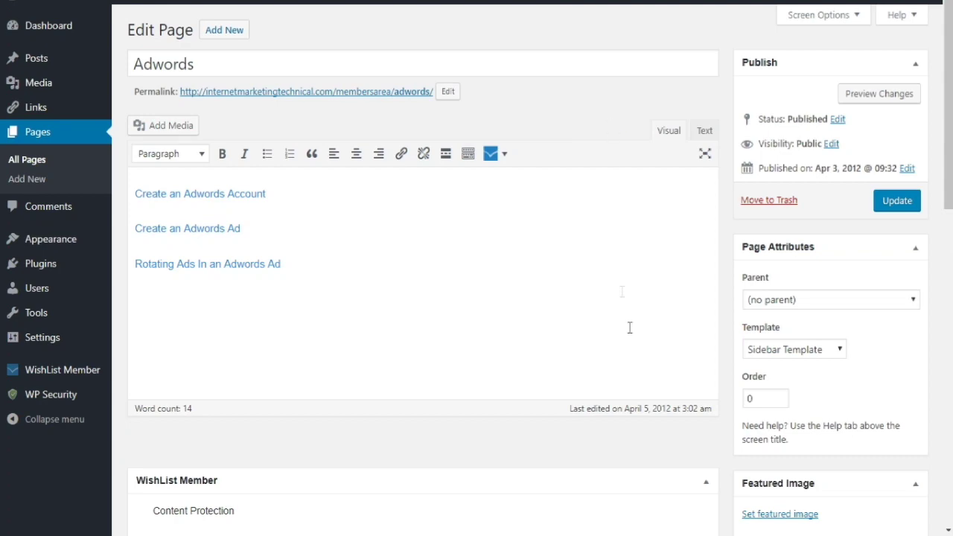
- Set the page to members-only protection and give the Charter level access to it
scroll(662, 399, down, 4)
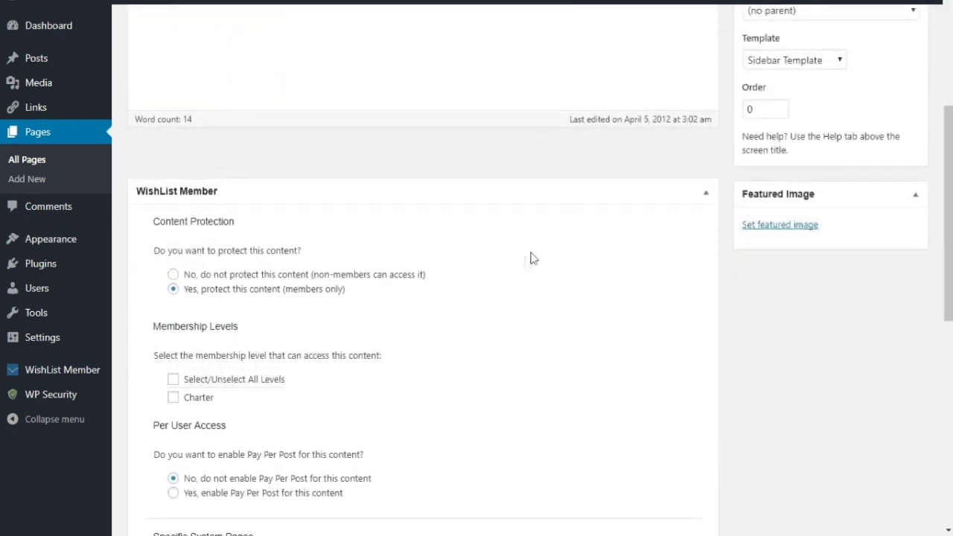
click(220, 275)
click(173, 291)
scroll(270, 336, down, 1)
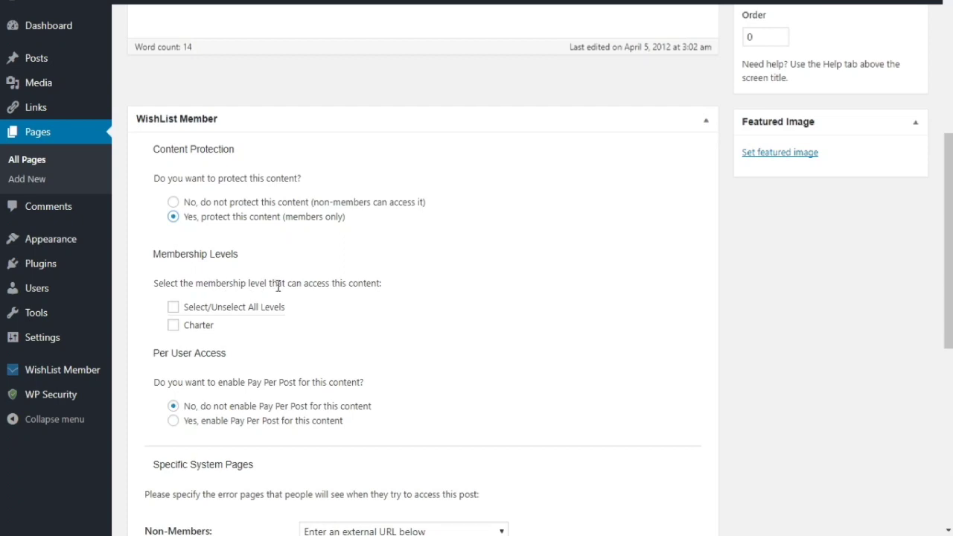
click(195, 330)
scroll(274, 334, down, 3)
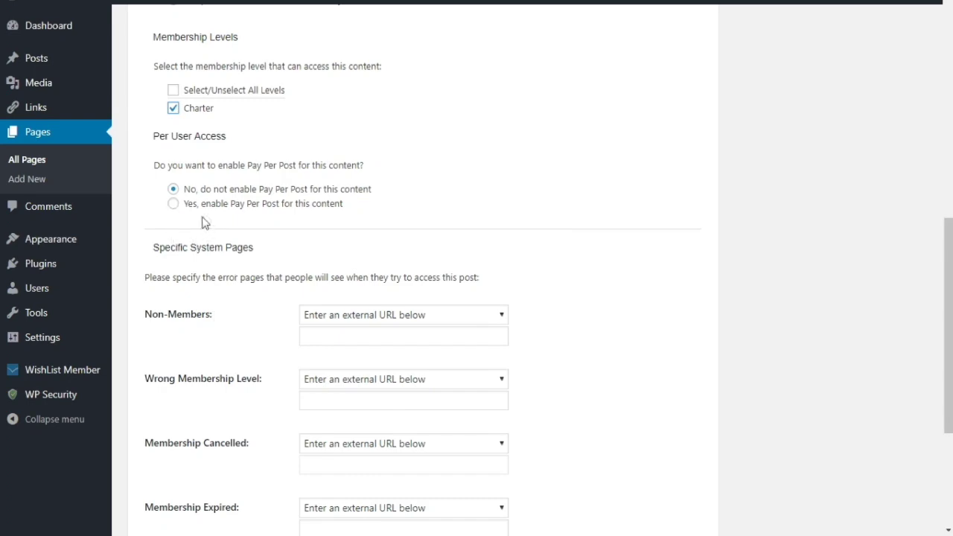
scroll(219, 322, down, 3)
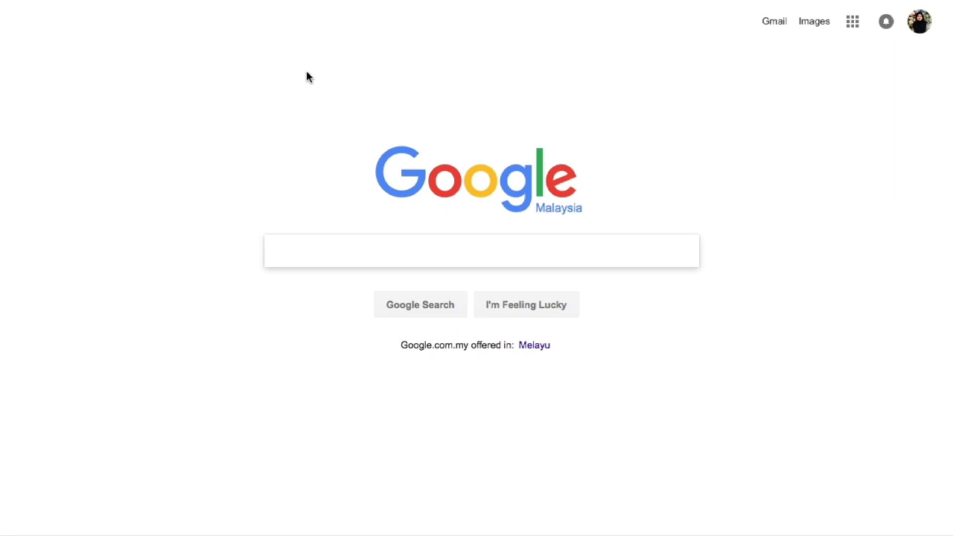
- Go to Kunaki from the Favorites bookmarks and open its customer login page
click(307, 0)
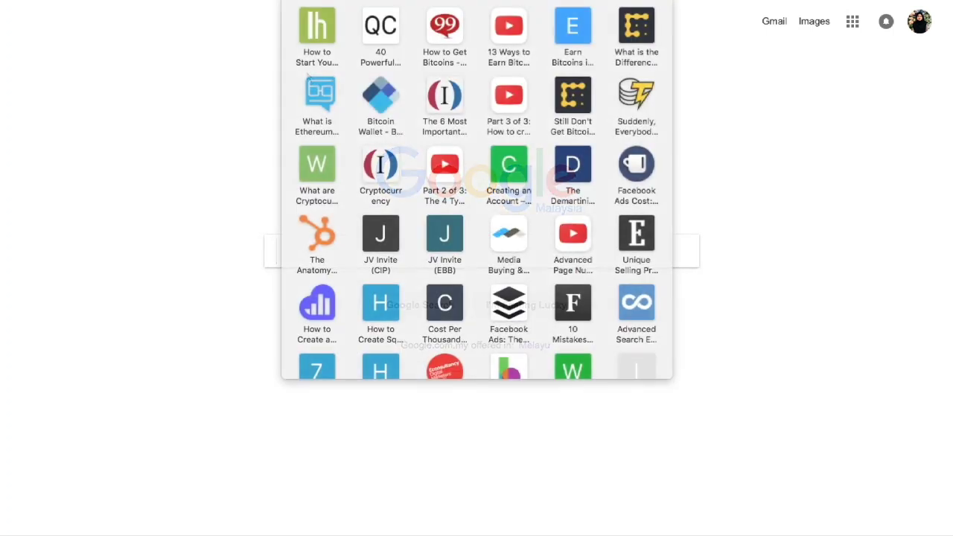
click(291, 0)
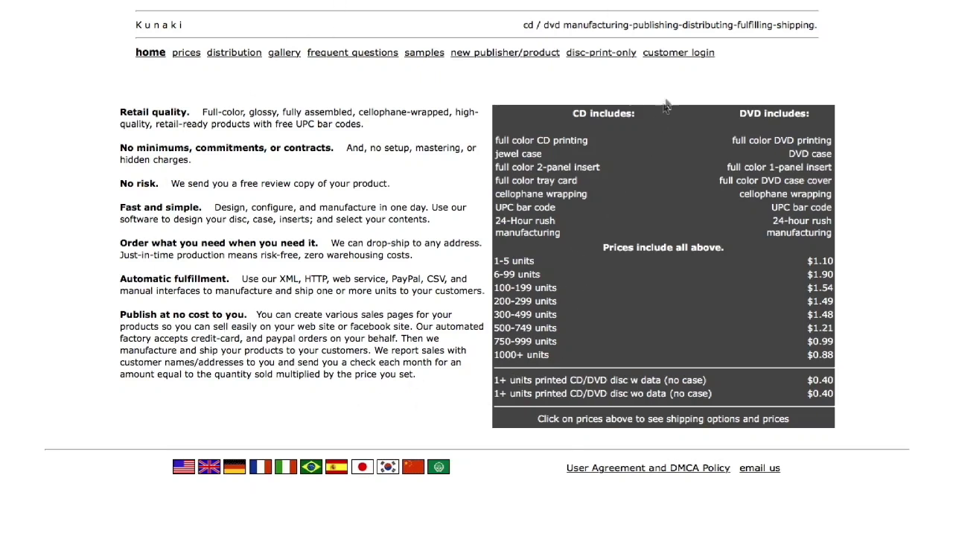
click(679, 52)
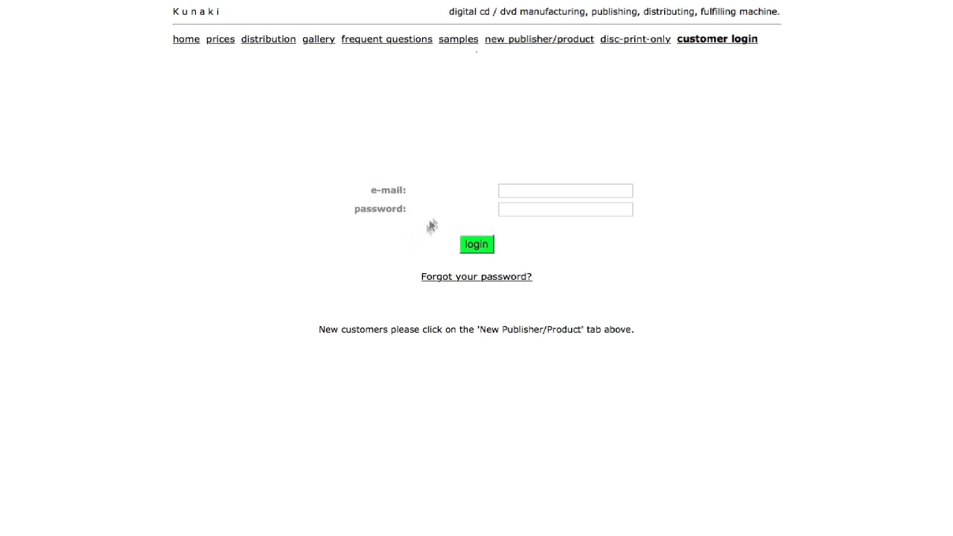
- Sign in with the account e-mail and password, declining to save the password
click(518, 191)
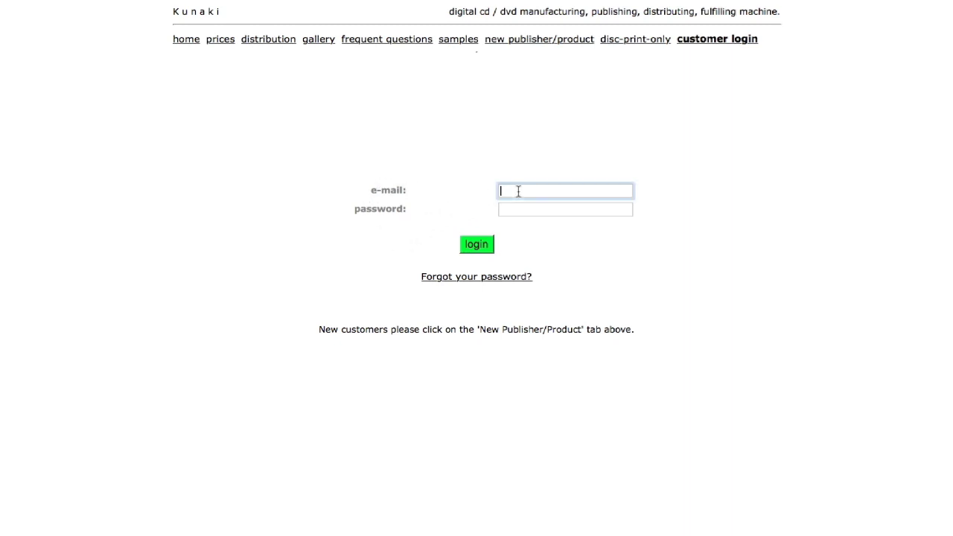
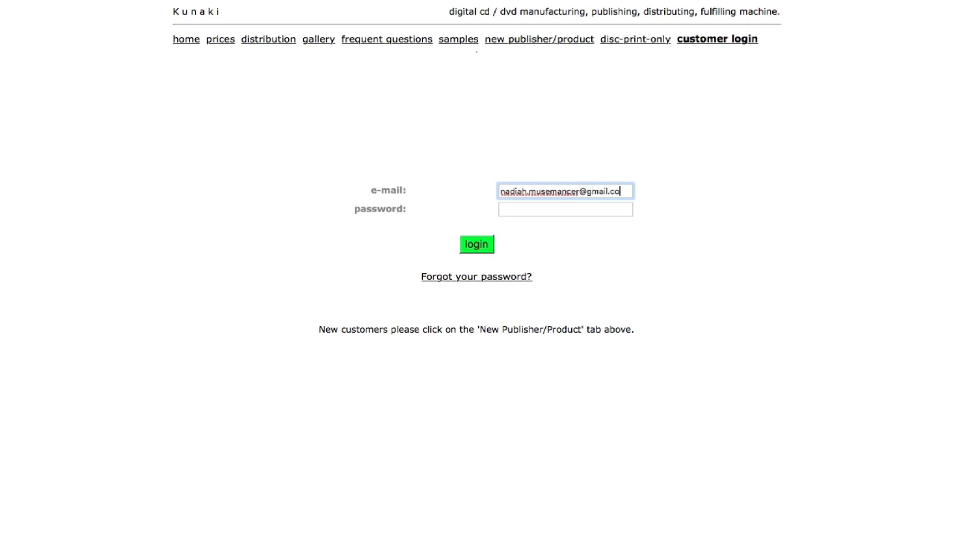
click(512, 210)
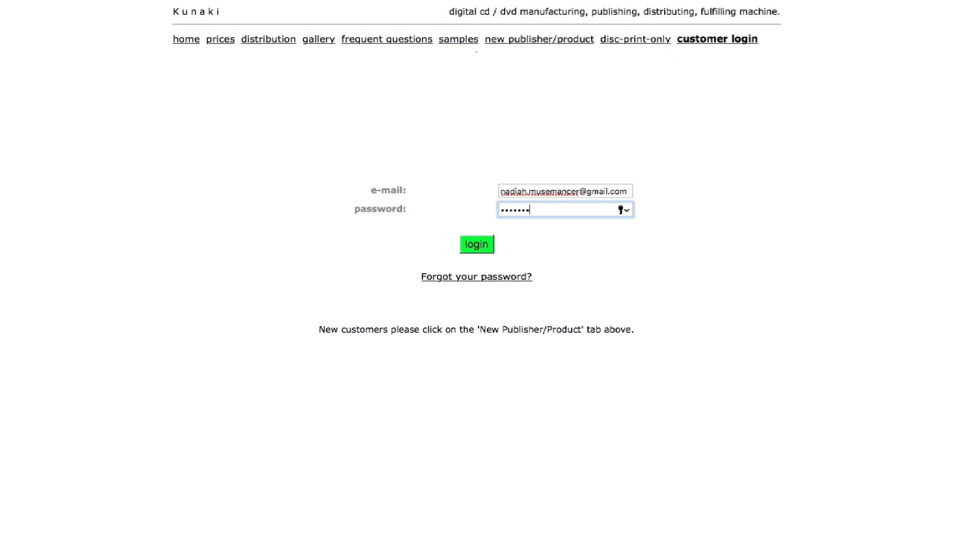
click(480, 246)
click(547, 75)
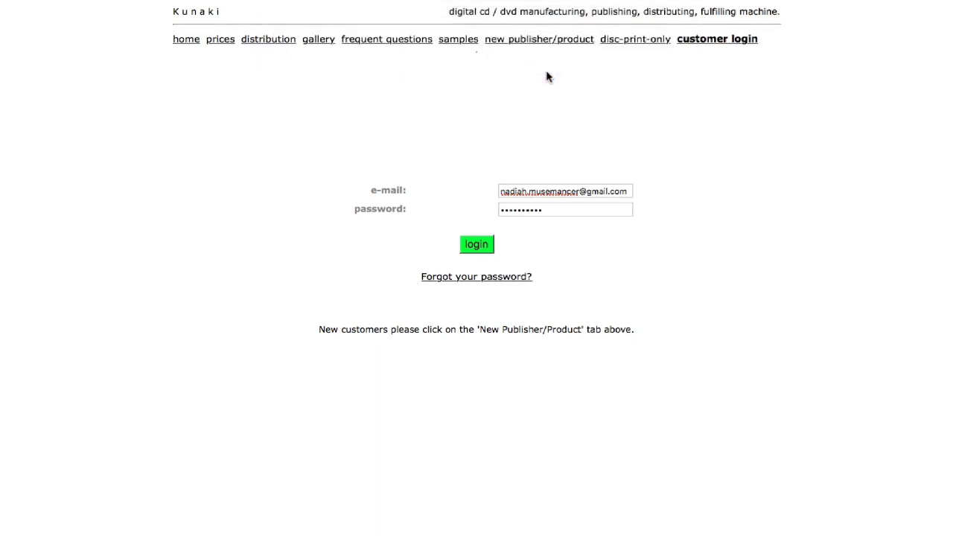
- Open 'Create and submit new product' and scroll through the disc product options
scroll(546, 78, down, 5)
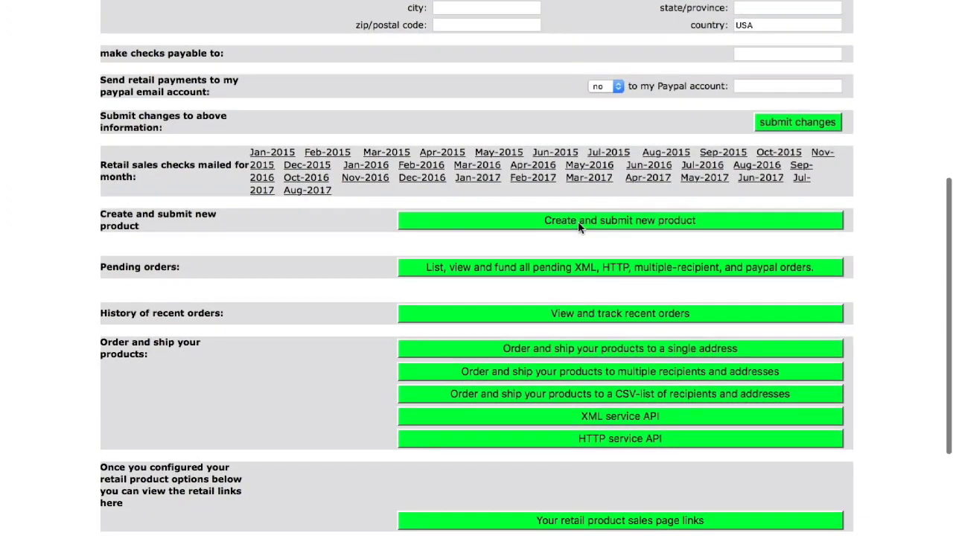
click(579, 223)
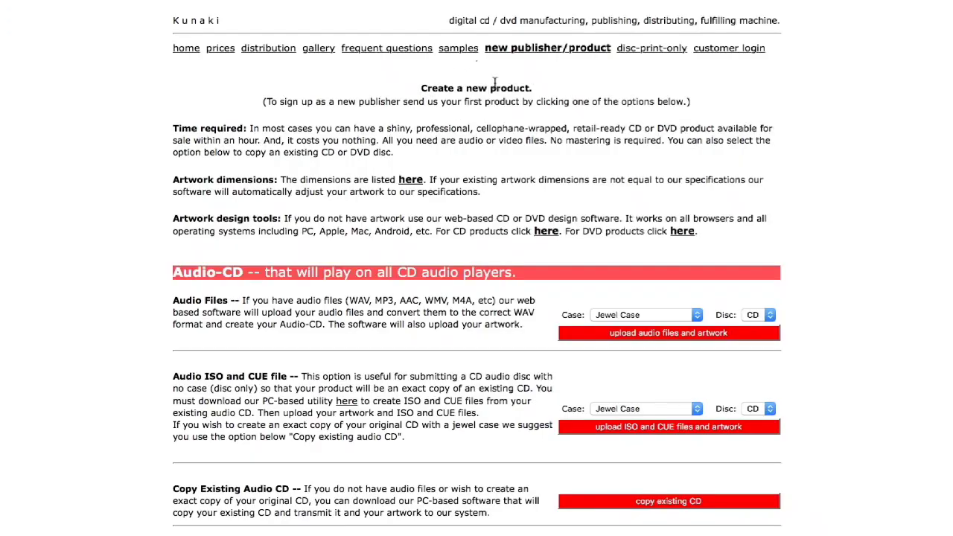
scroll(439, 334, down, 10)
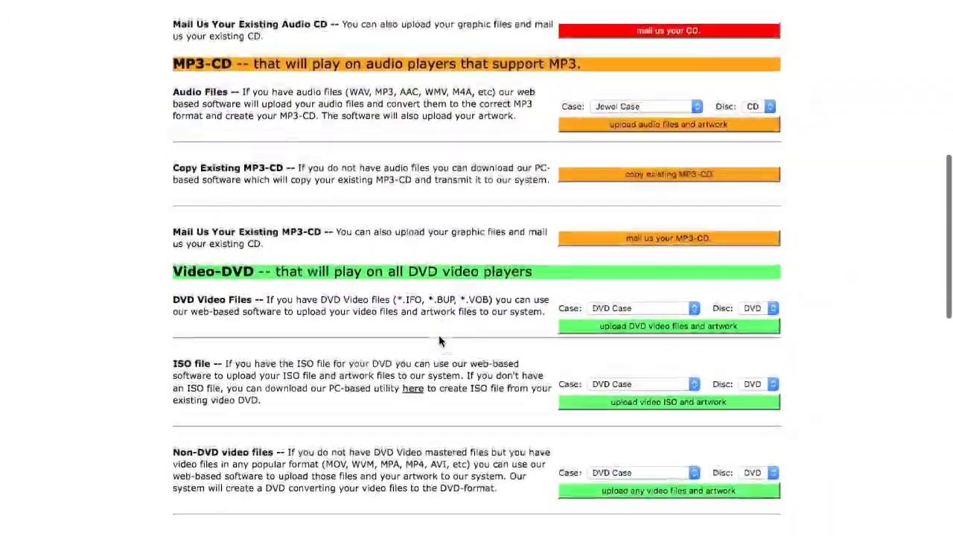
scroll(439, 340, down, 15)
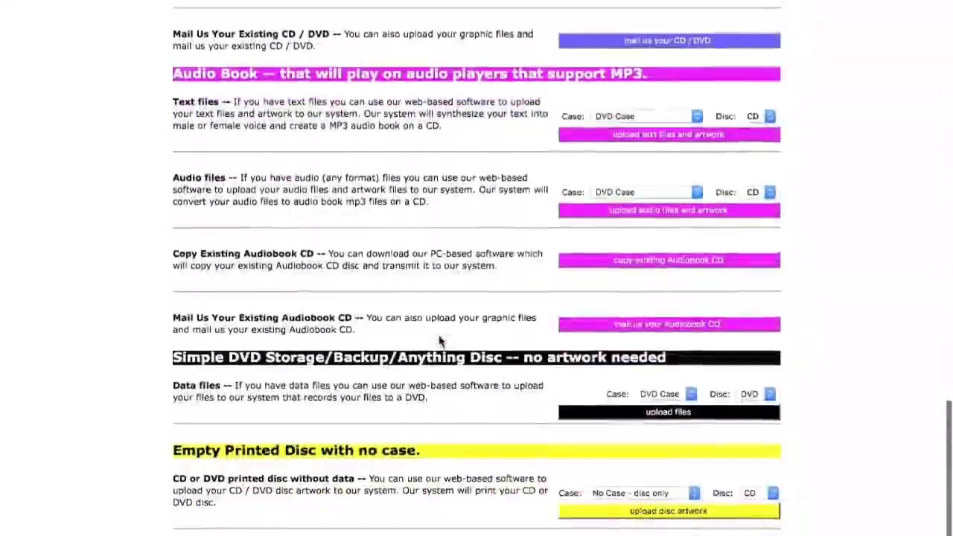
scroll(439, 341, up, 15)
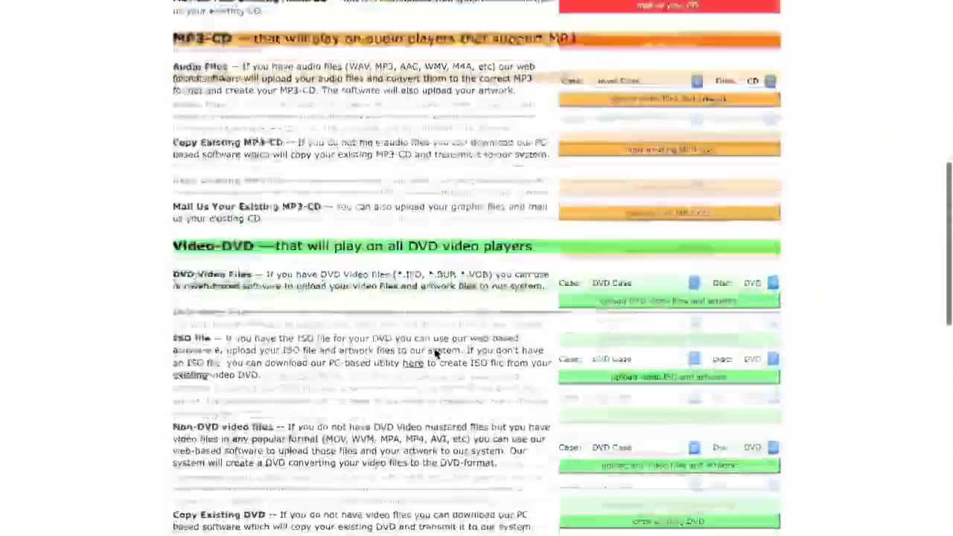
scroll(436, 354, up, 9)
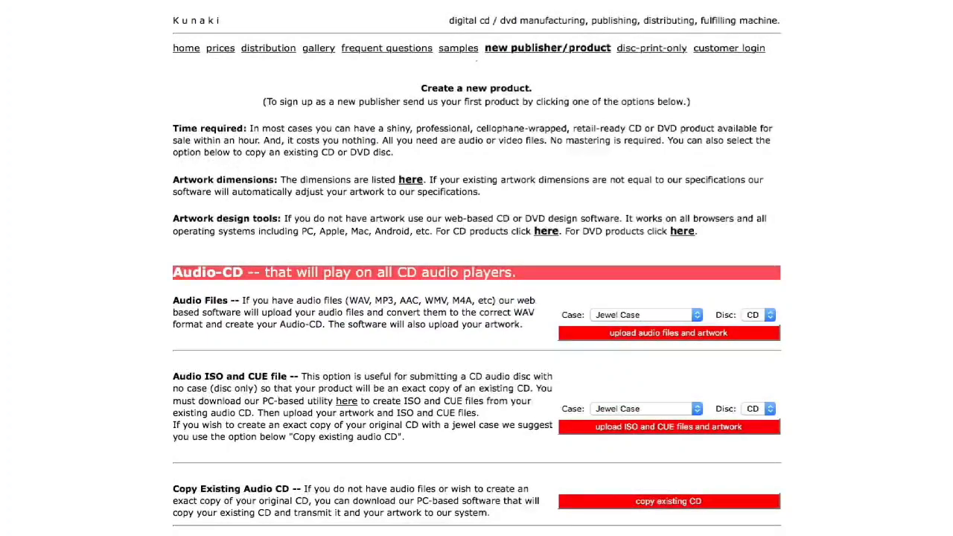
- Open the web-based audio CD design tool and scroll through its layout
click(552, 234)
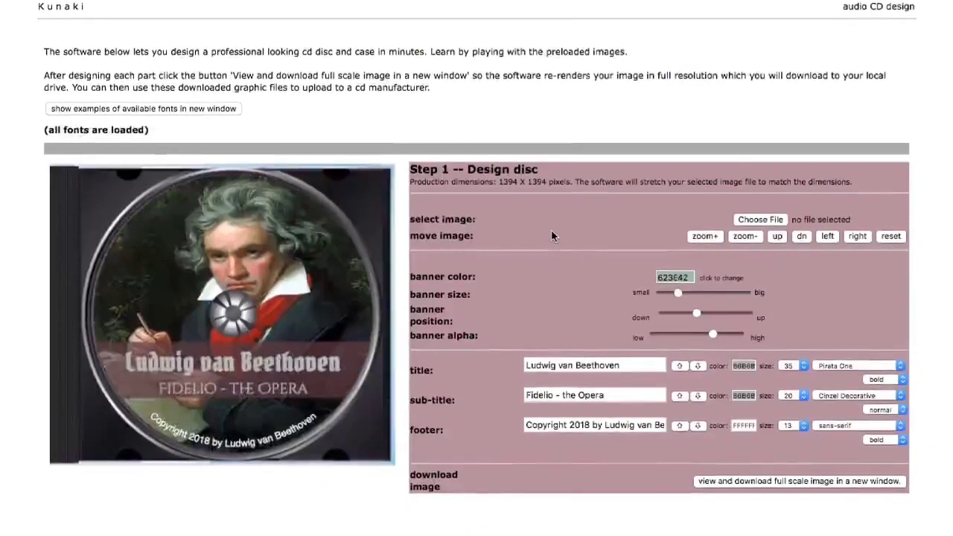
scroll(552, 236, down, 3)
scroll(552, 236, down, 4)
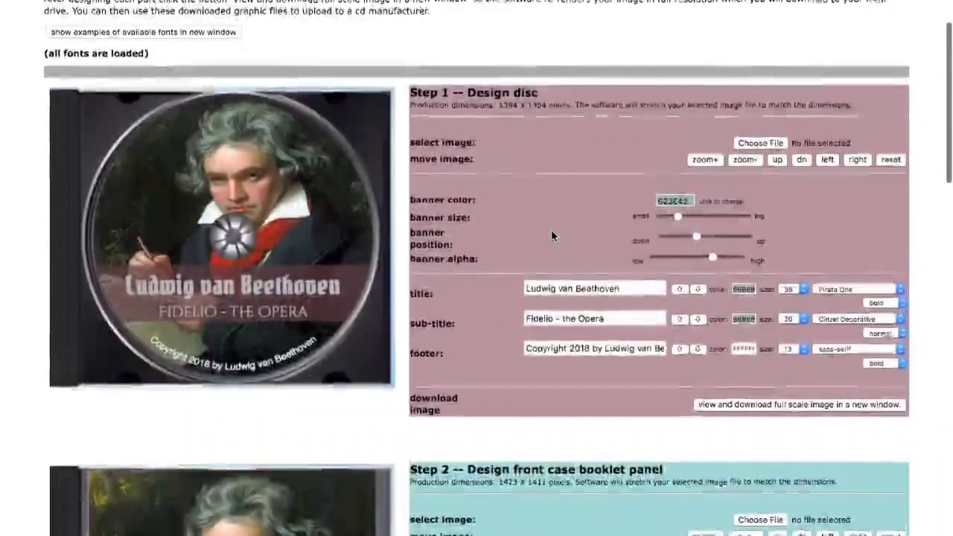
scroll(552, 236, down, 7)
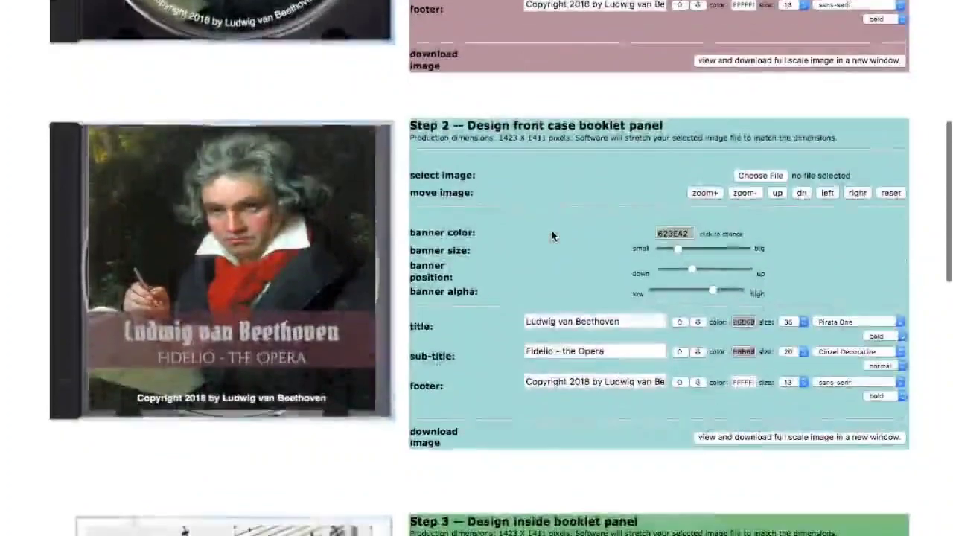
scroll(553, 236, down, 10)
scroll(552, 235, down, 18)
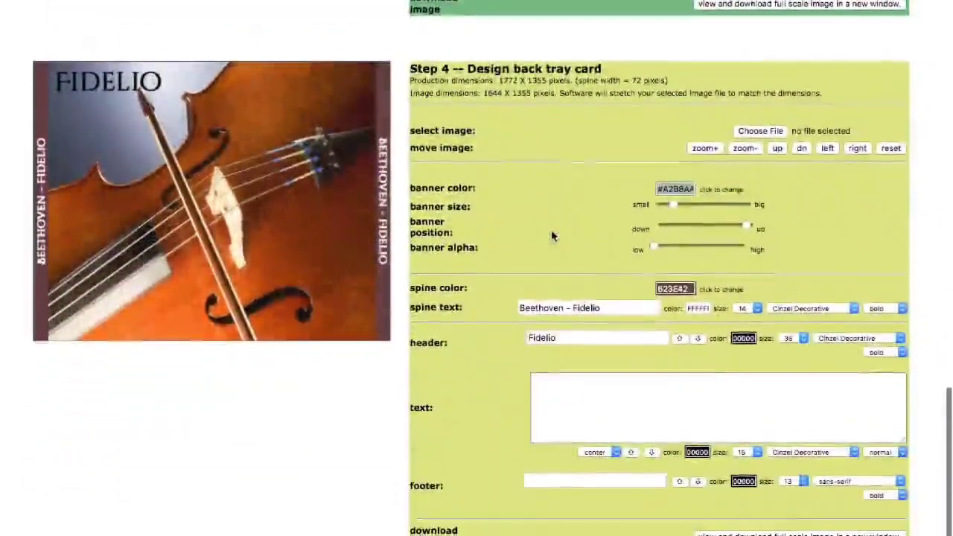
scroll(550, 236, up, 20)
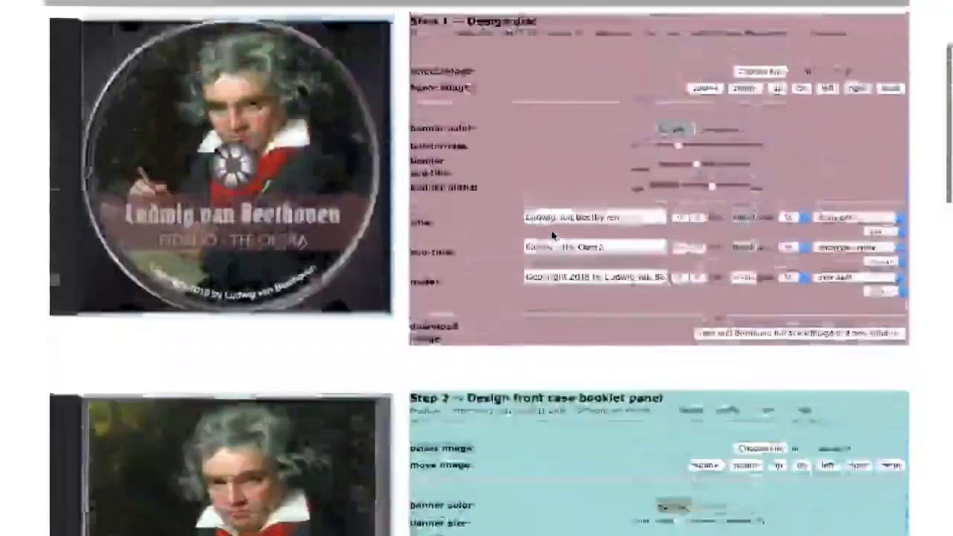
scroll(551, 234, up, 4)
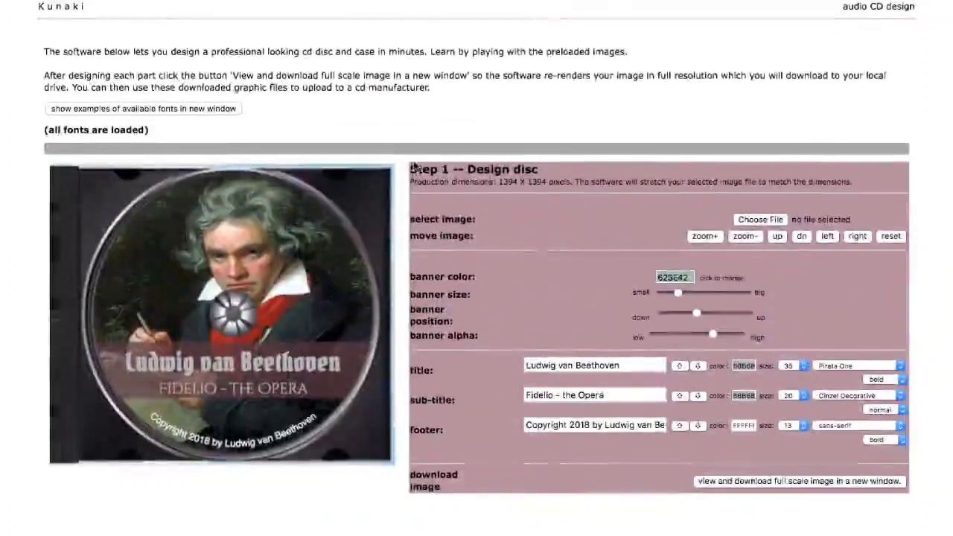
- Look over the font examples, close them, and begin choosing a new disc picture
click(180, 111)
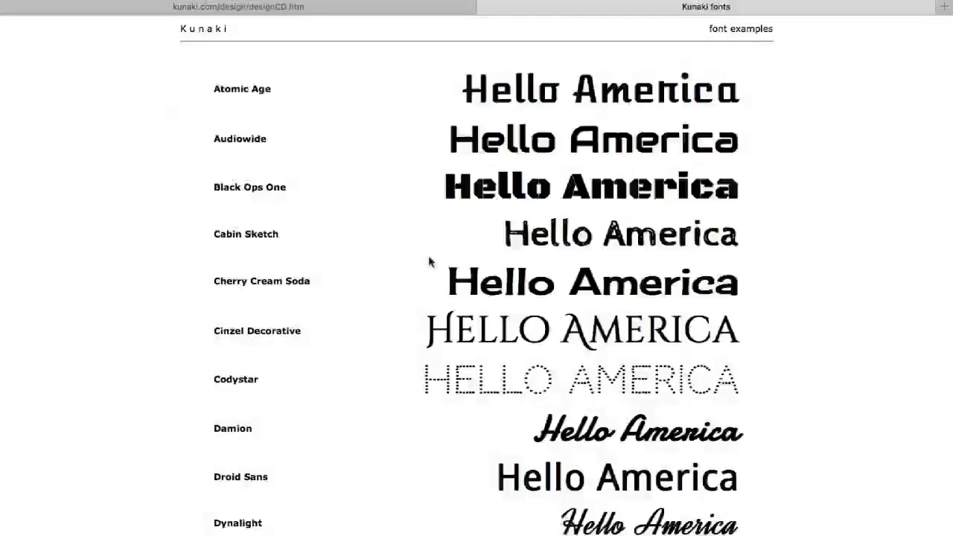
scroll(429, 262, down, 20)
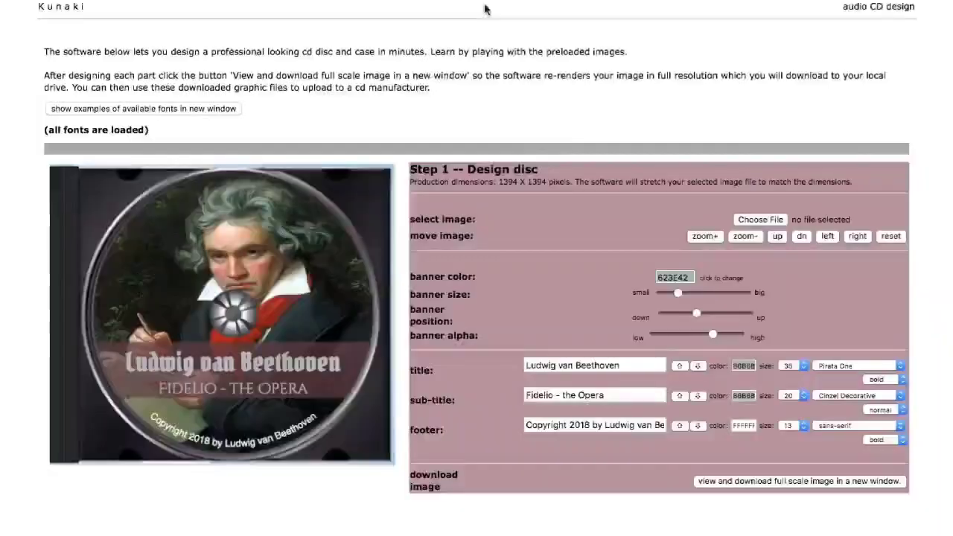
click(483, 6)
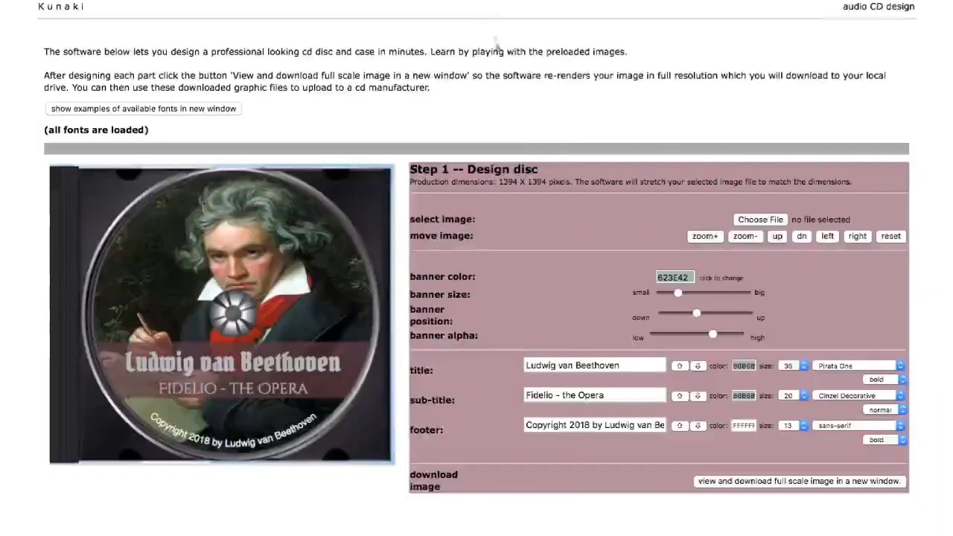
click(758, 221)
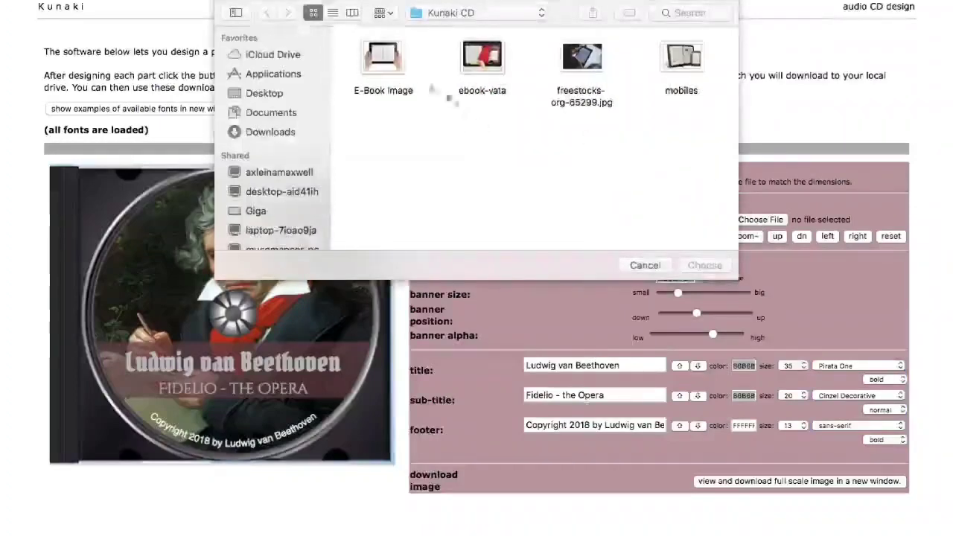
- Use E-Book Image as the disc picture and zoom it in and back out
click(405, 67)
click(707, 266)
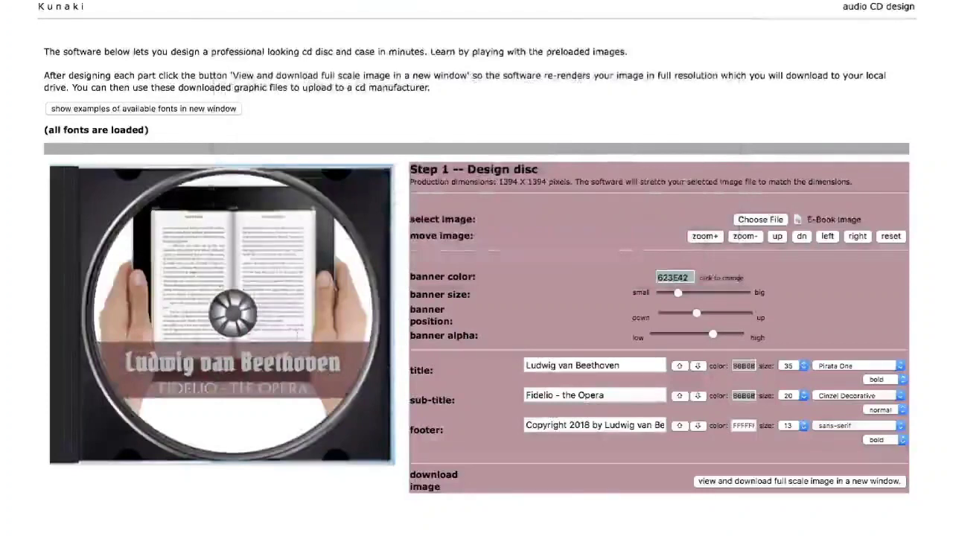
click(711, 236)
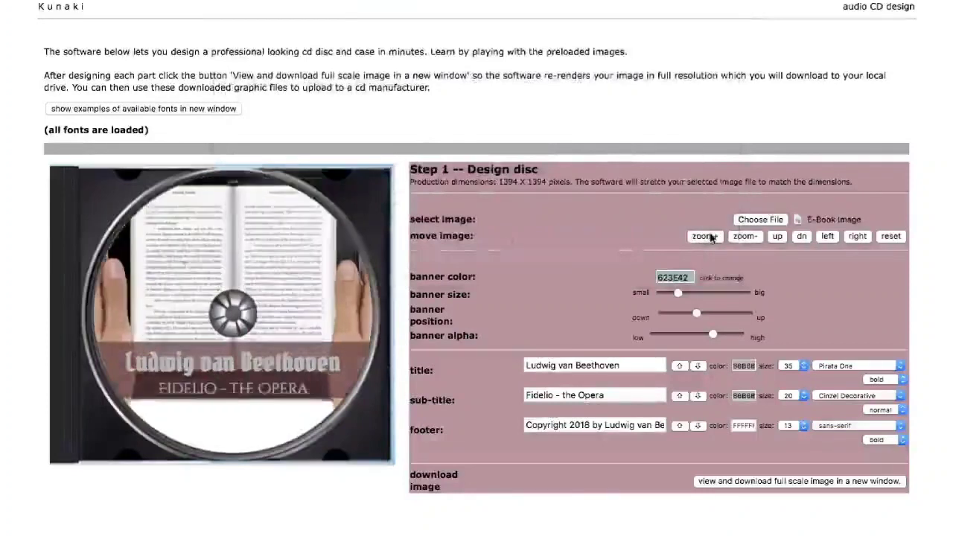
click(739, 244)
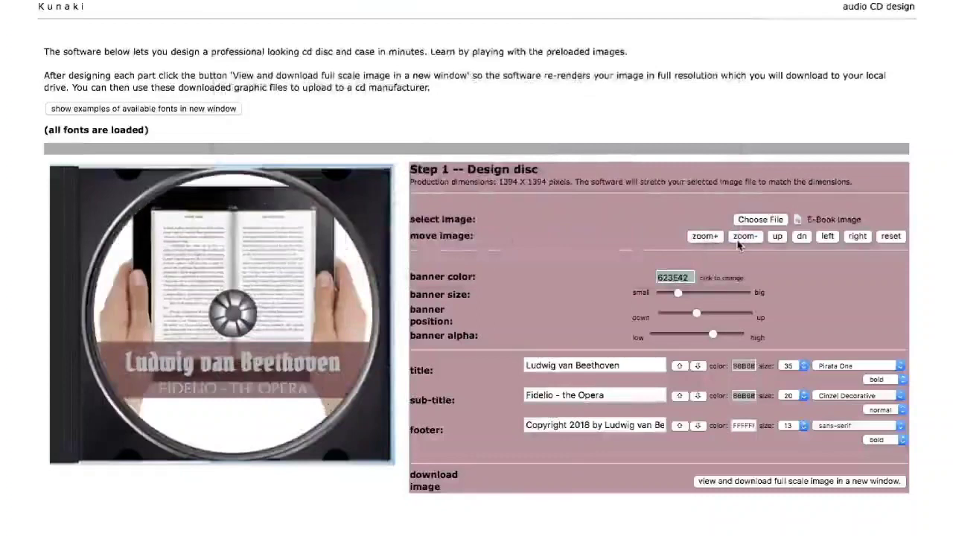
- Nudge the picture up, down, left and right, then dismiss the banner colour choices unchanged
click(777, 241)
click(798, 240)
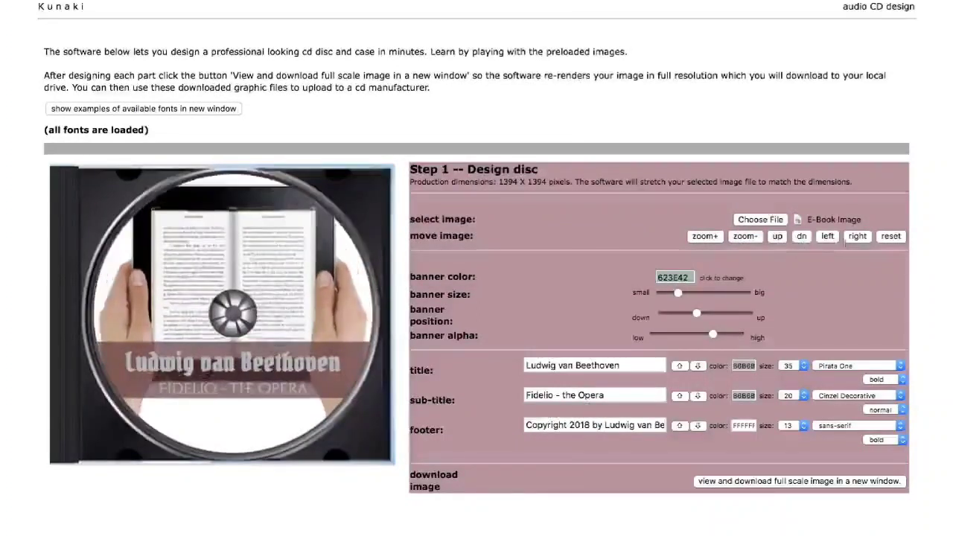
click(832, 242)
click(855, 241)
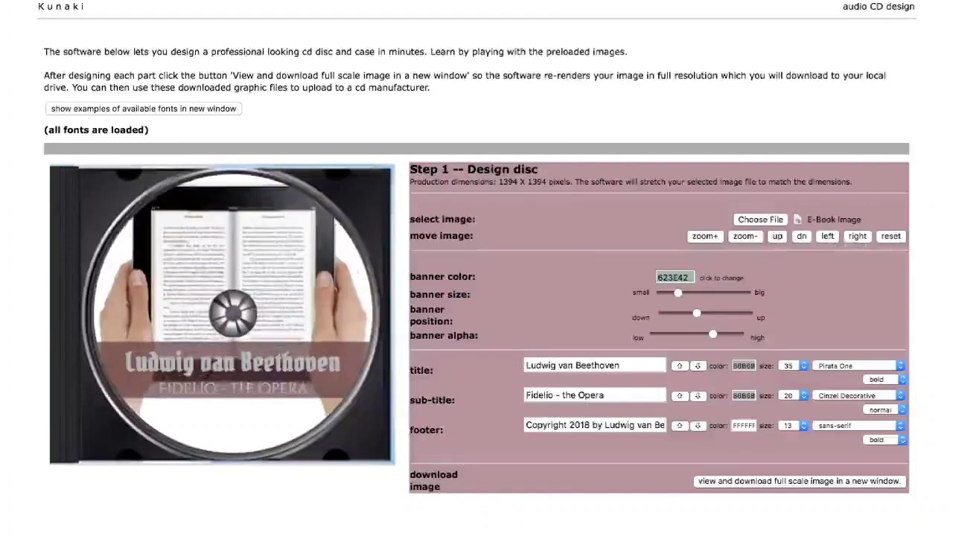
click(679, 275)
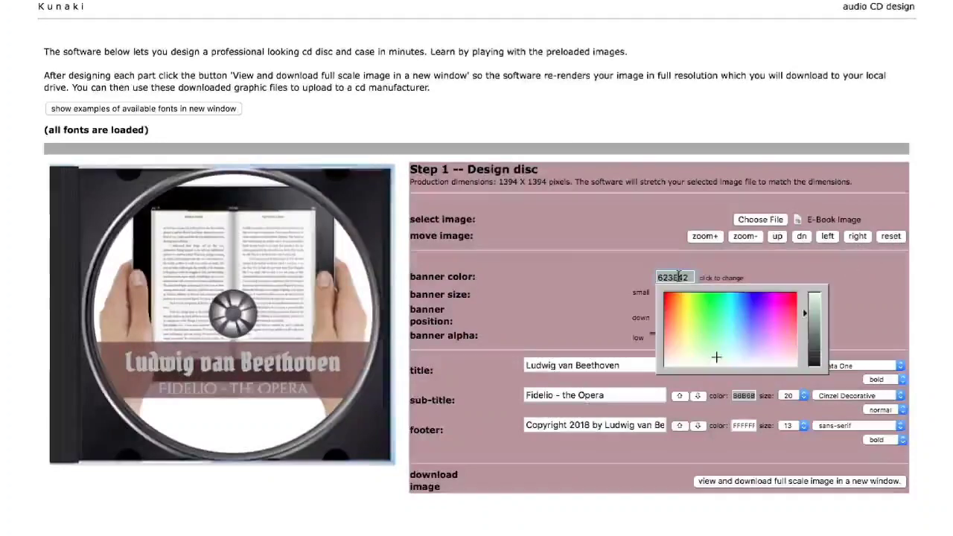
click(588, 291)
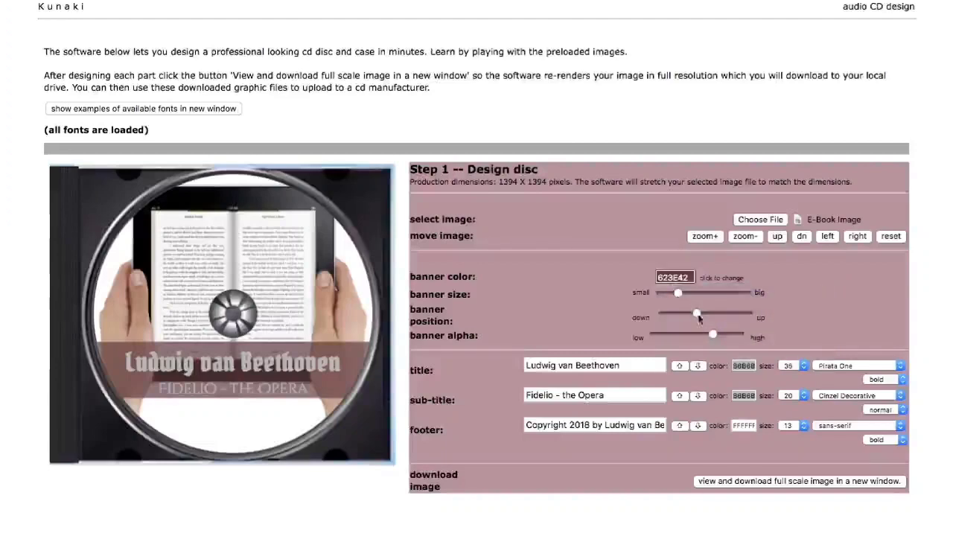
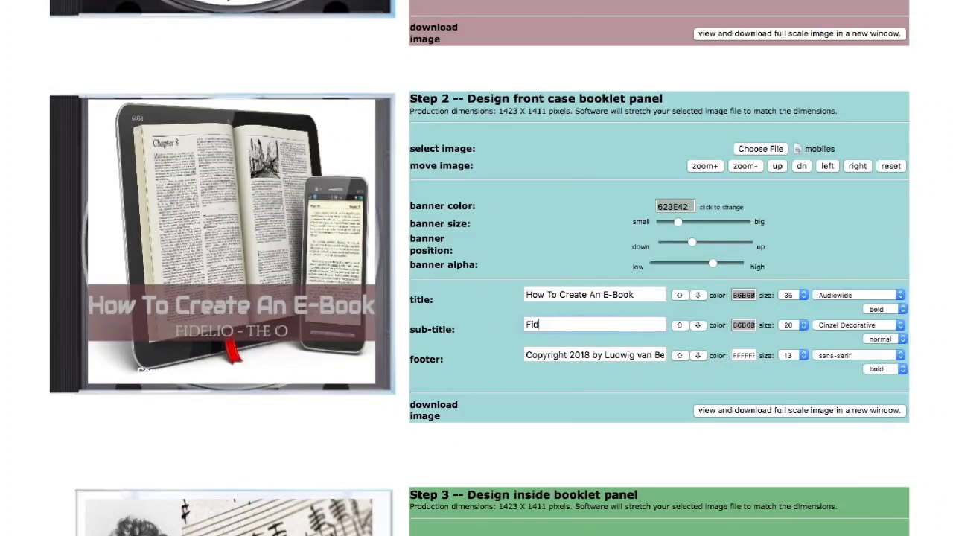
- Change the front booklet sub-title to 'The Ultimate Guide' in monospace, size 22
key(BackSpace)
key(BackSpace)
key(BackSpace)
text(The Ult)
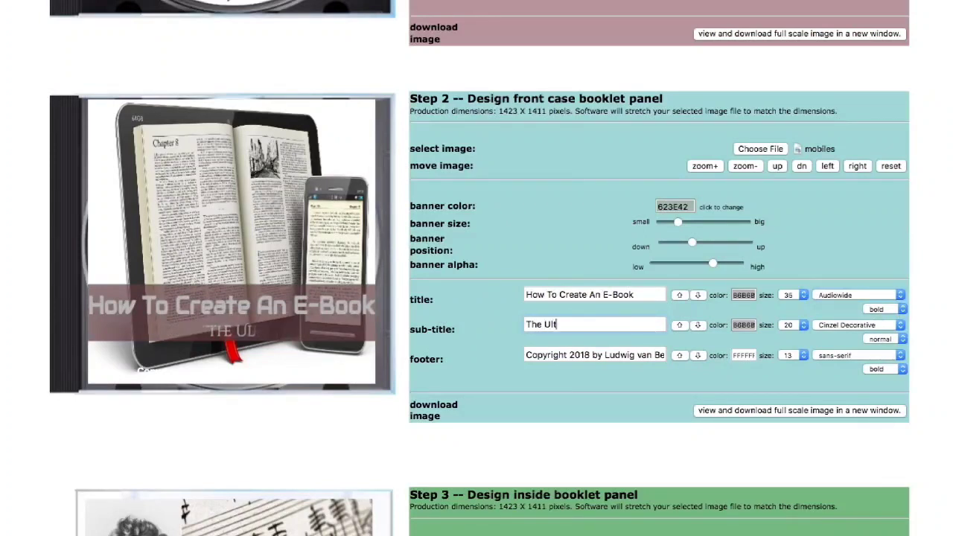
text(imate Guide)
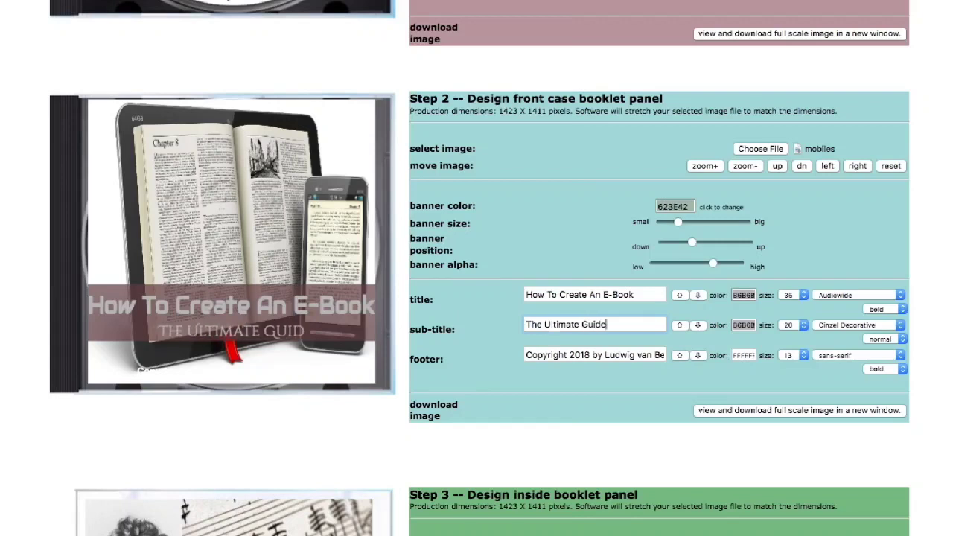
click(900, 326)
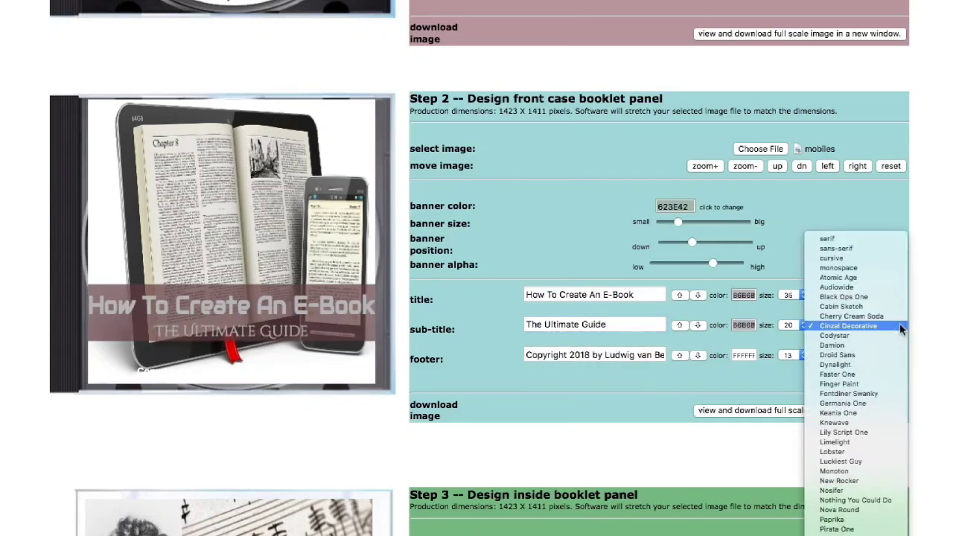
click(885, 269)
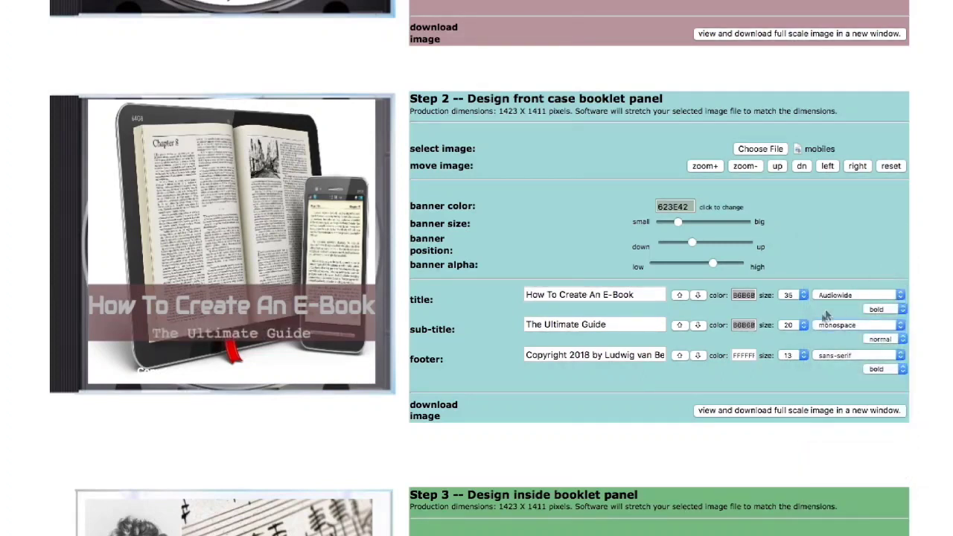
click(804, 326)
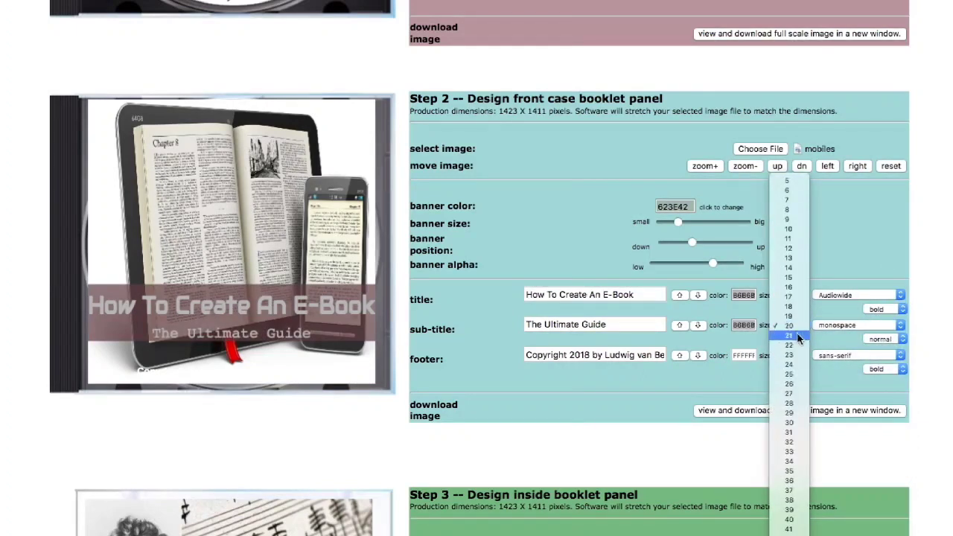
click(798, 335)
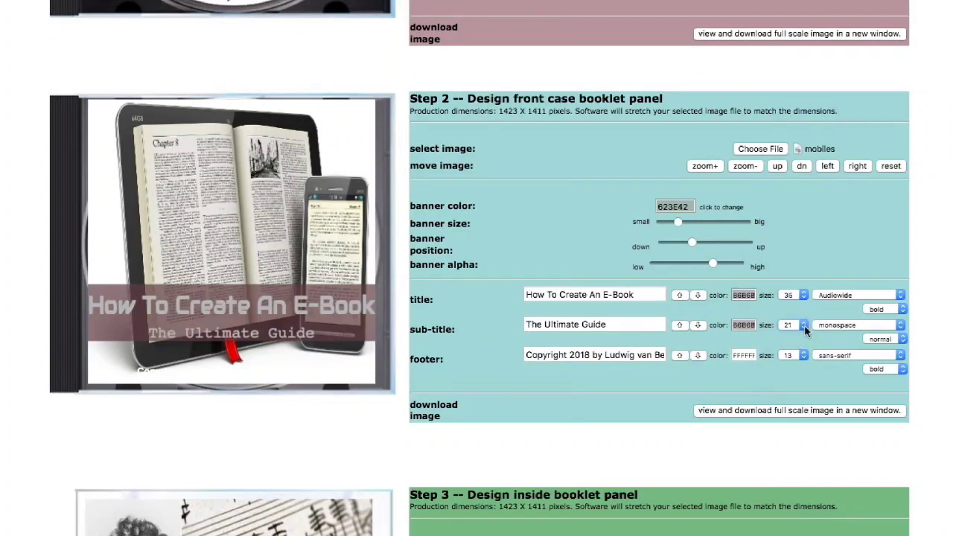
click(804, 325)
click(798, 335)
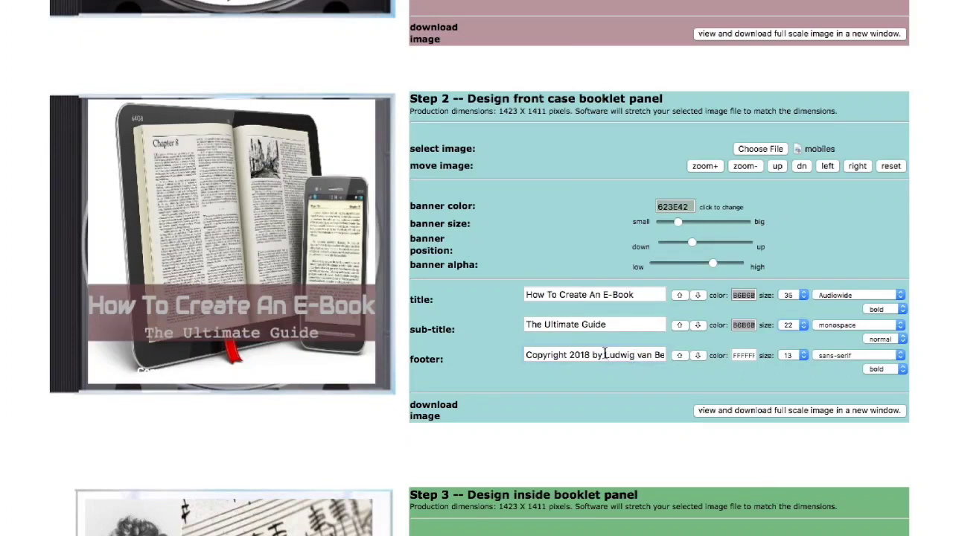
- Change the footer credit to Internet Marketers in near-black 171717
drag(605, 355, 665, 354)
key(BackSpace)
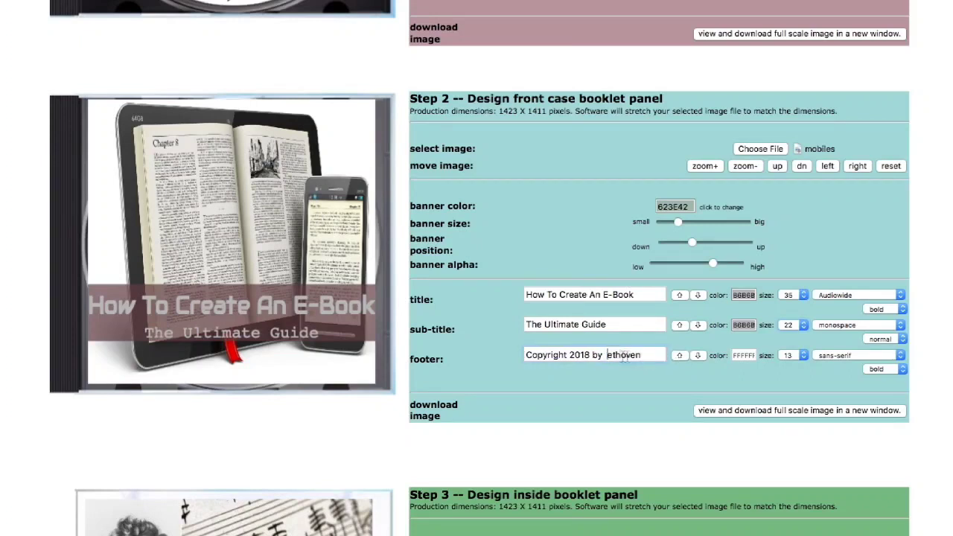
drag(608, 355, 649, 355)
text(e)
text(nternet Marketers)
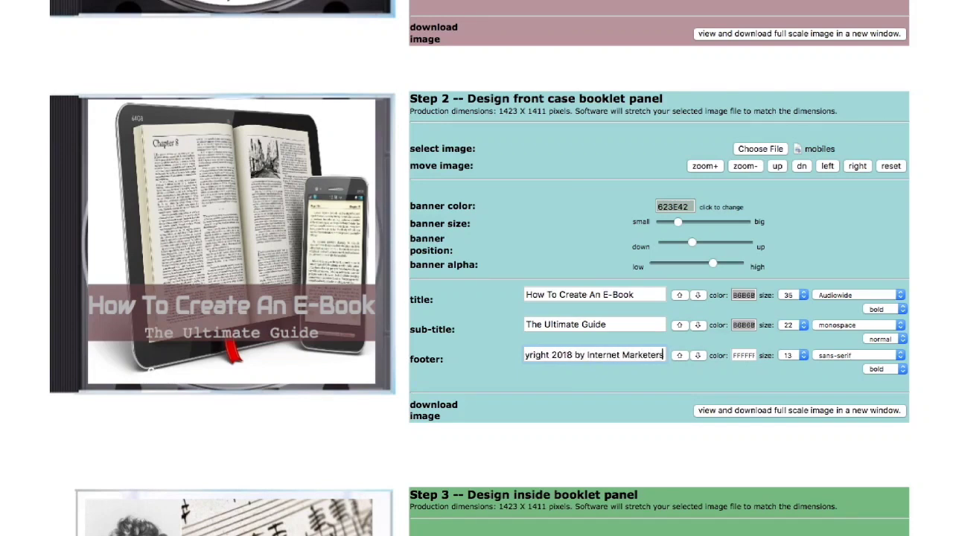
click(744, 355)
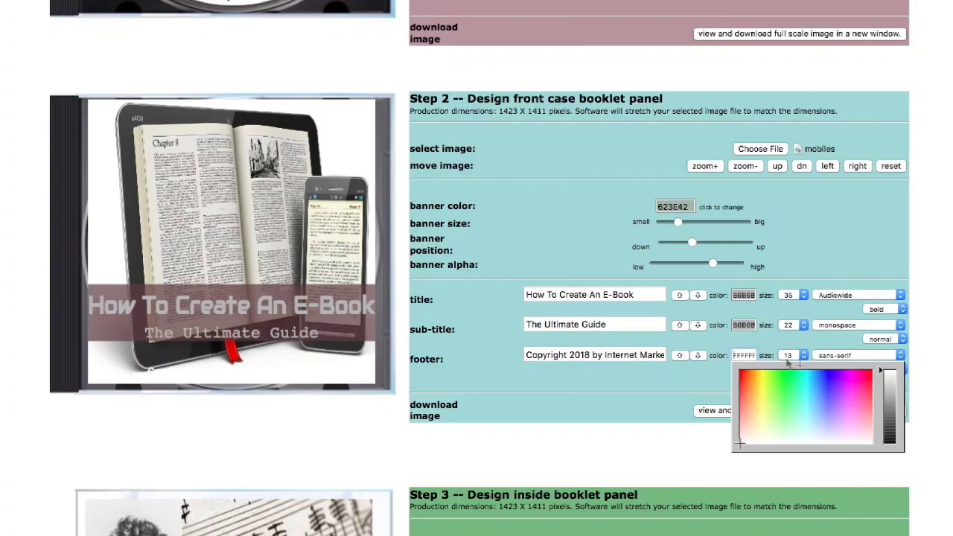
click(739, 444)
click(632, 440)
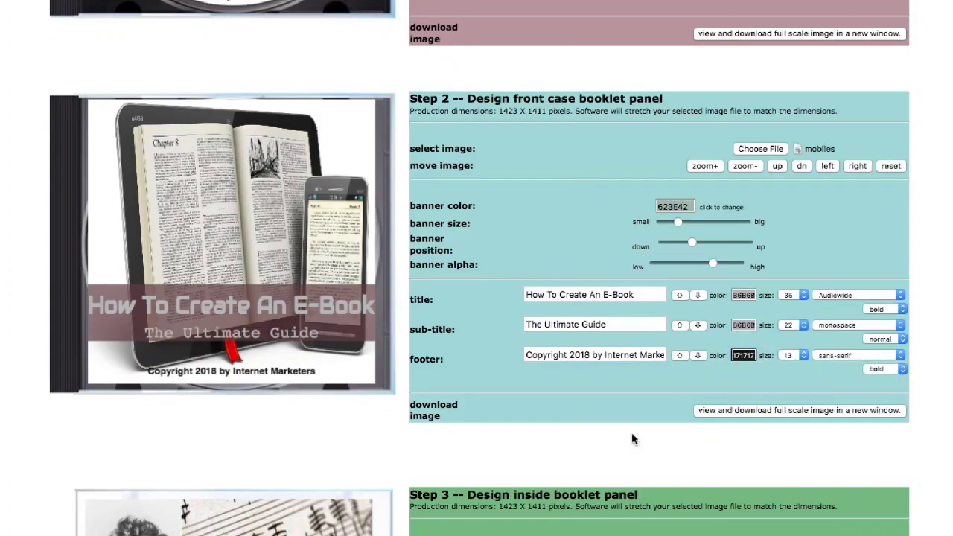
scroll(631, 440, down, 5)
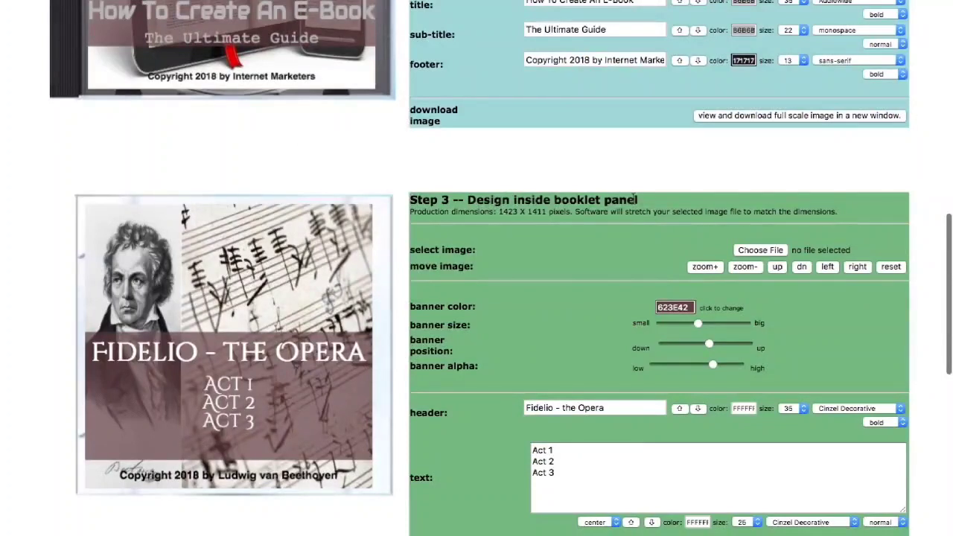
- Use the freestocks-org-65299.jpg photo as the inside booklet image
click(744, 252)
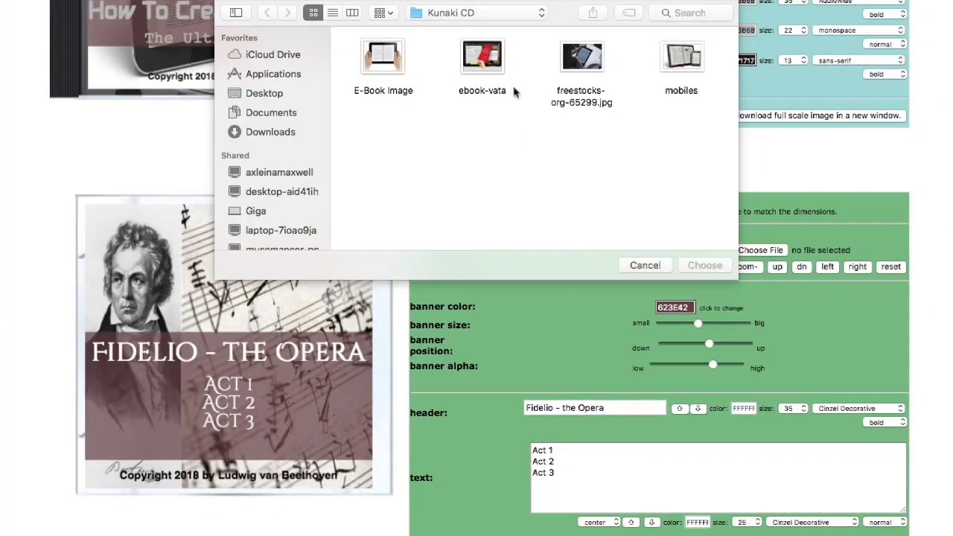
click(574, 64)
click(687, 265)
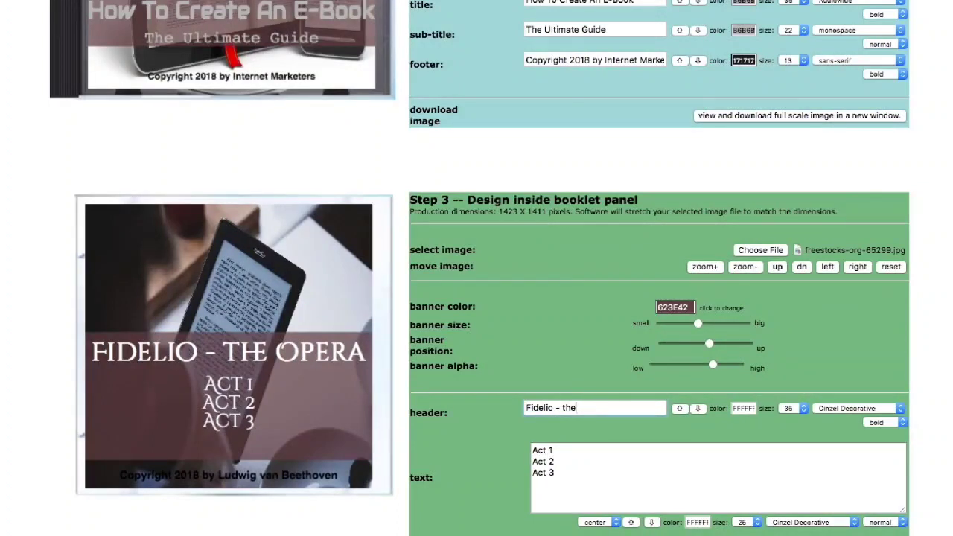
- Set the inside panel header to 'Chapters' in the Audiowide font
key(BackSpace)
key(BackSpace)
text(C)
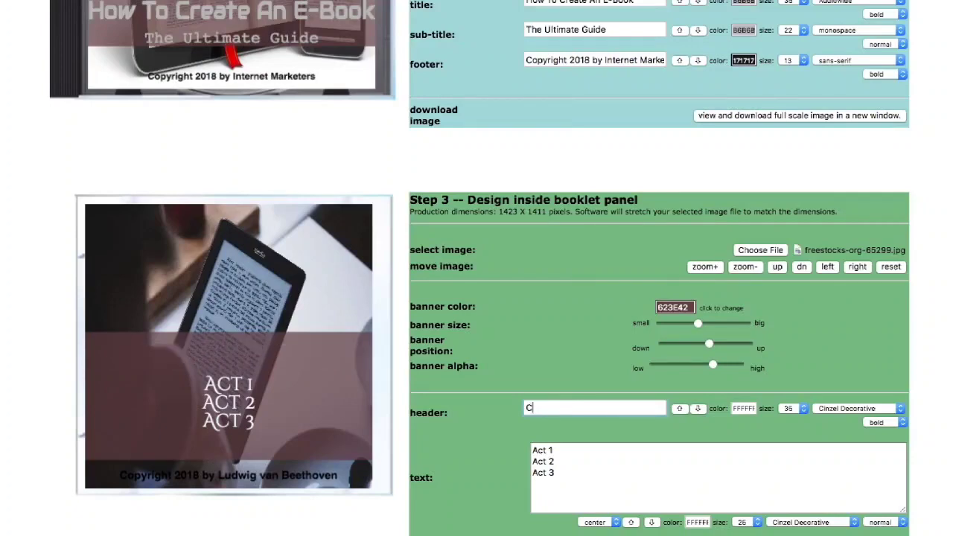
text(hapters)
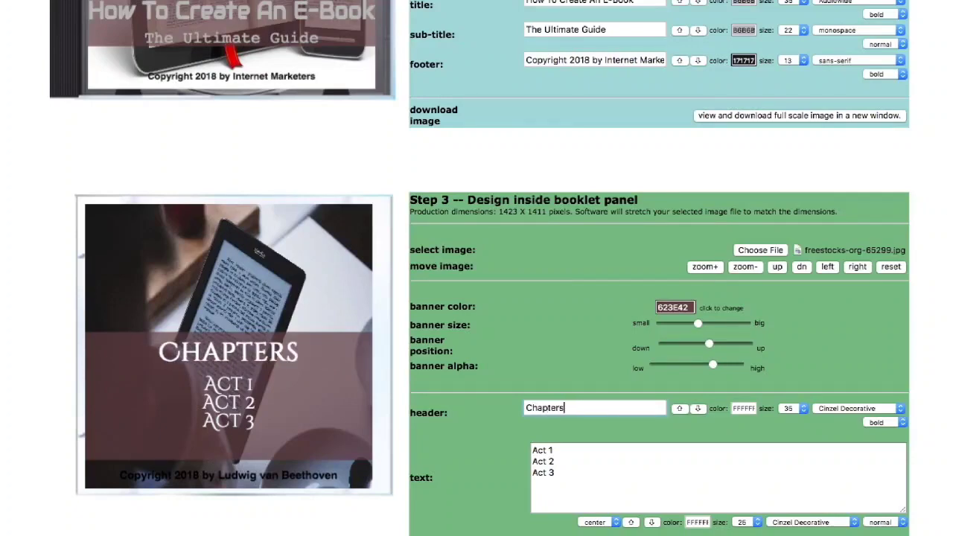
scroll(476, 268, down, 1)
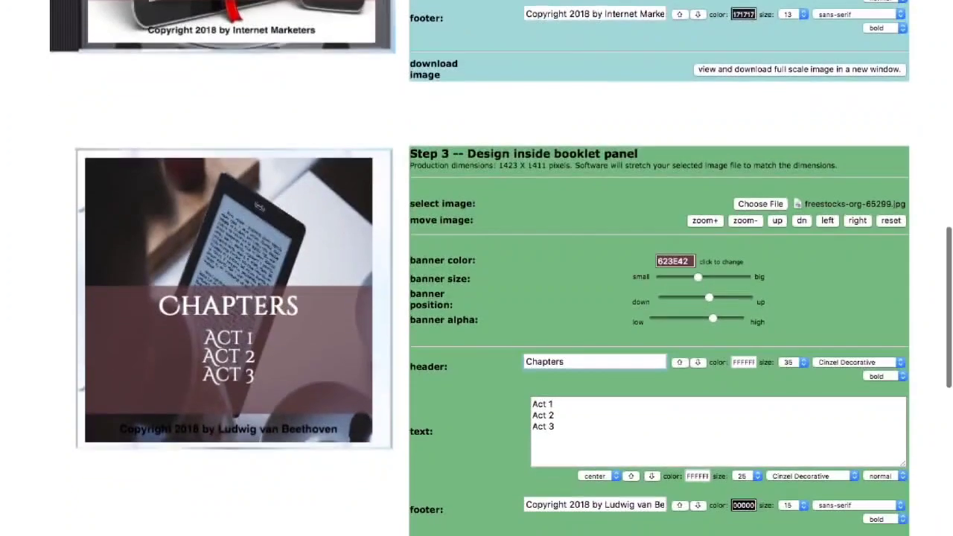
click(897, 362)
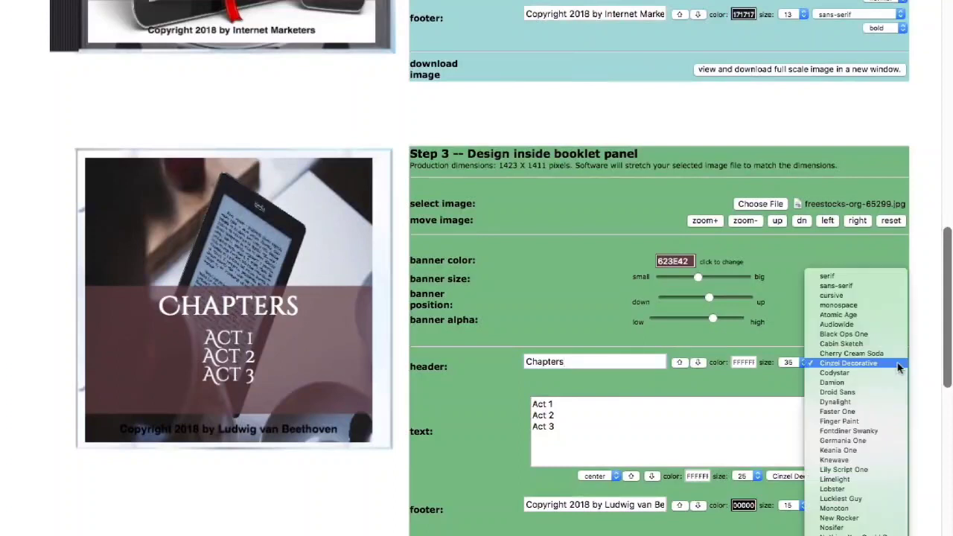
click(876, 325)
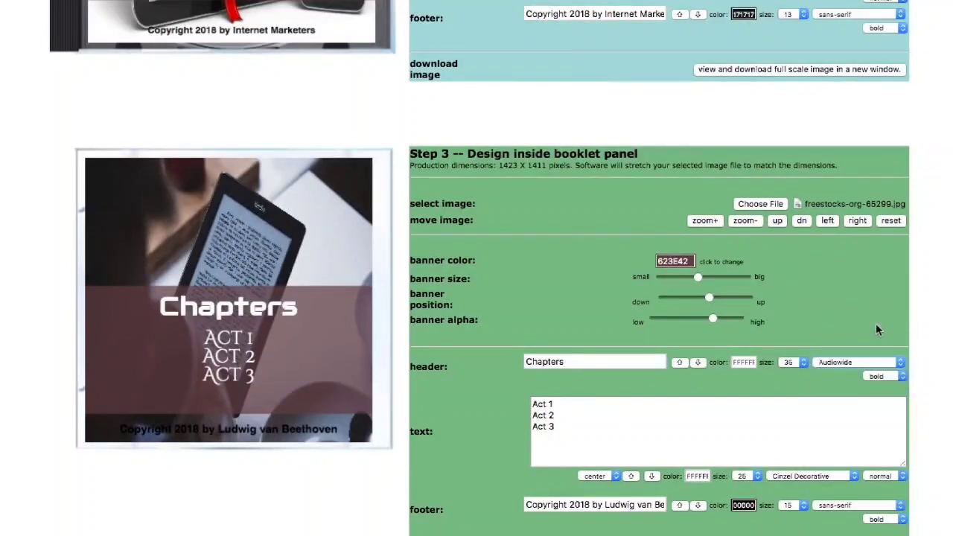
- Replace the Act lines with Creating Your E-Book Cover, Formatting E-Book and Publishing E-Book
click(567, 407)
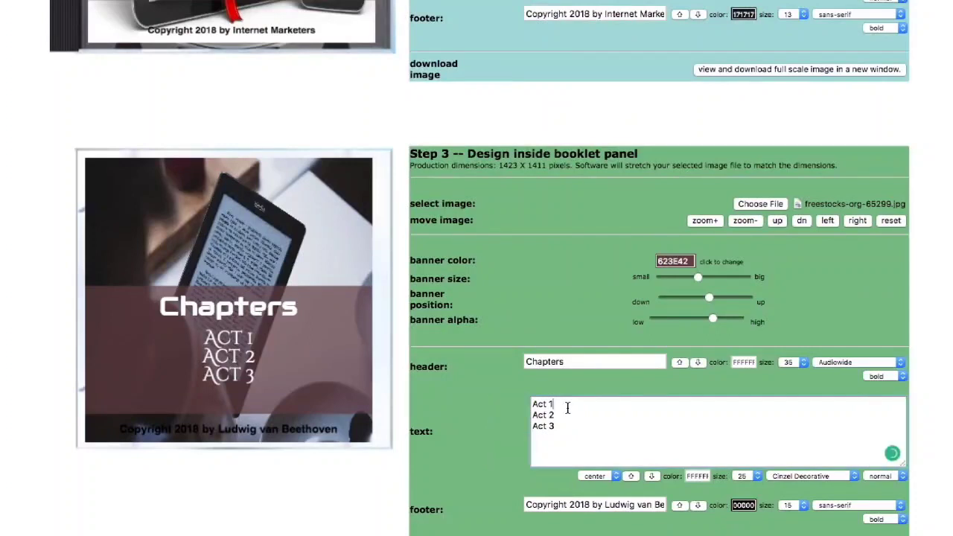
key(BackSpace)
key(BackSpace)
key(BackSpace)
key(BackSpace)
key(BackSpace)
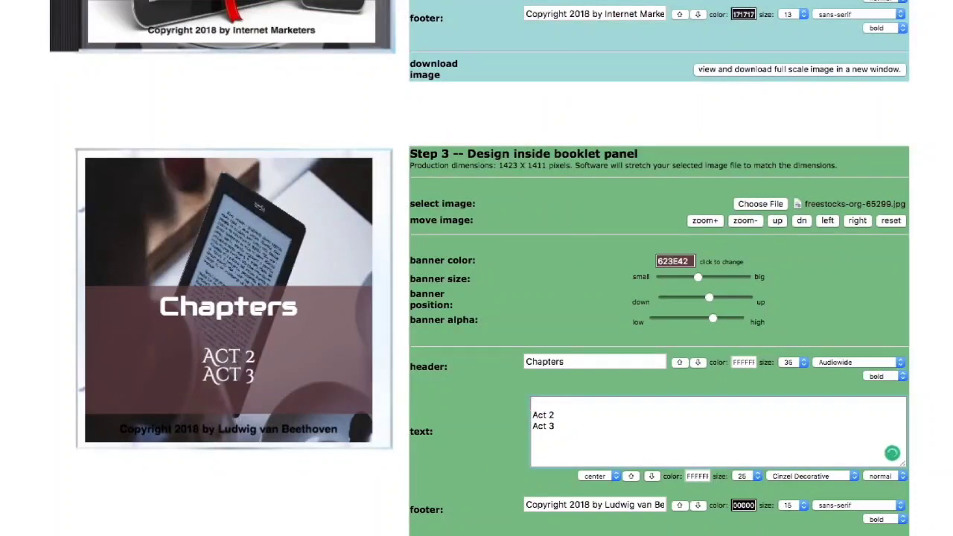
text(Creating)
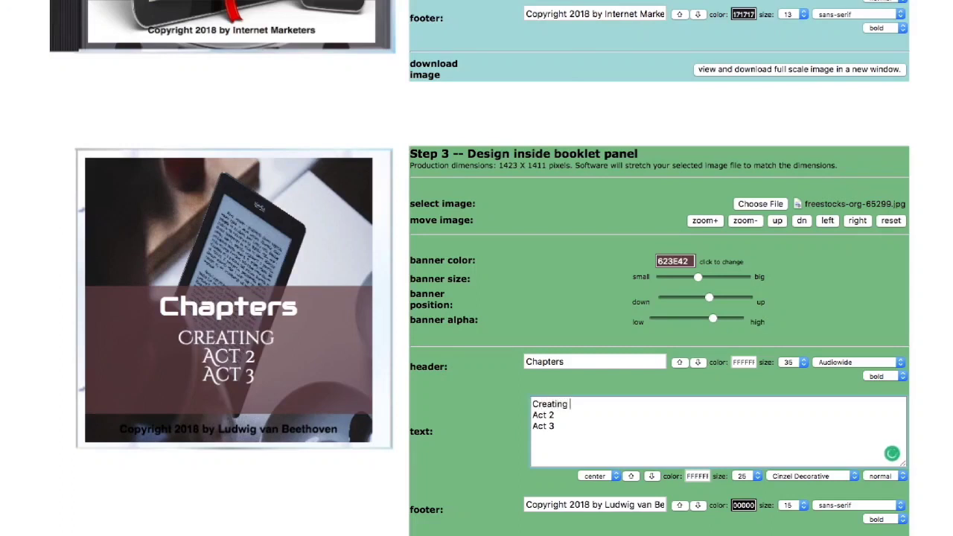
text( You)
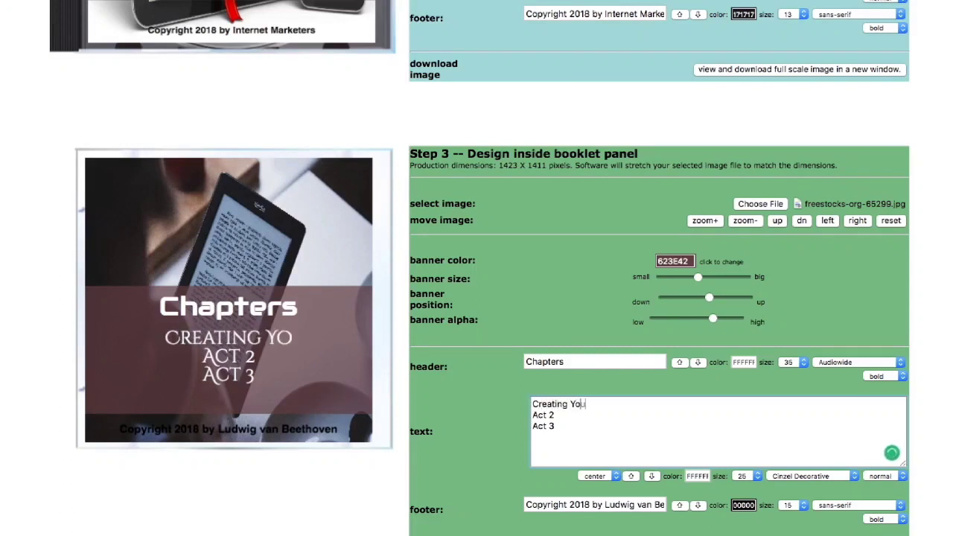
text(r E-Book)
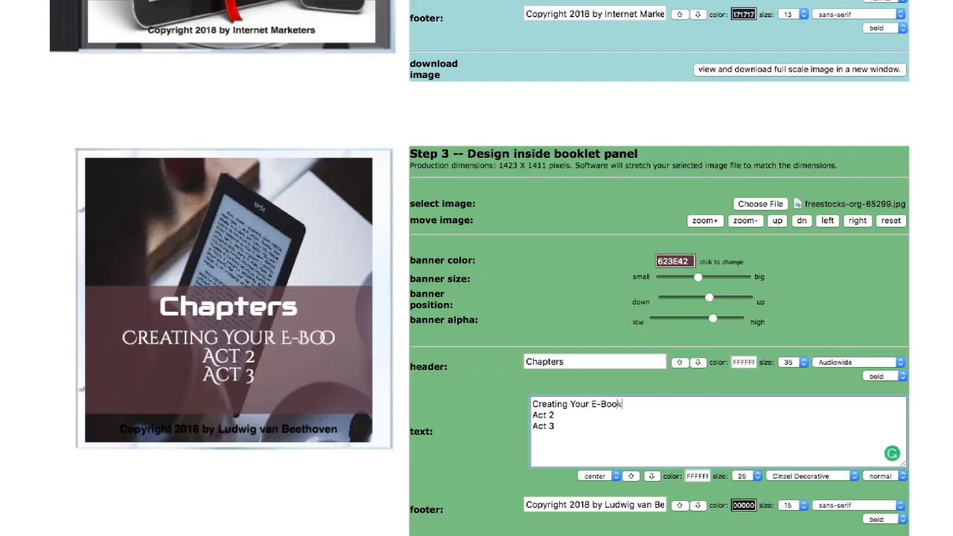
text( Cover)
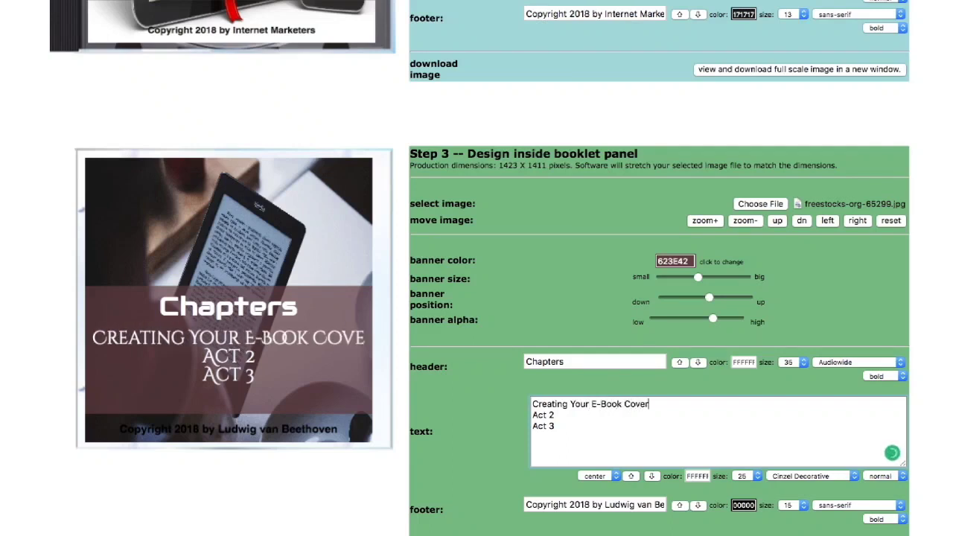
key(BackSpace)
key(BackSpace)
key(BackSpace)
key(BackSpace)
key(BackSpace)
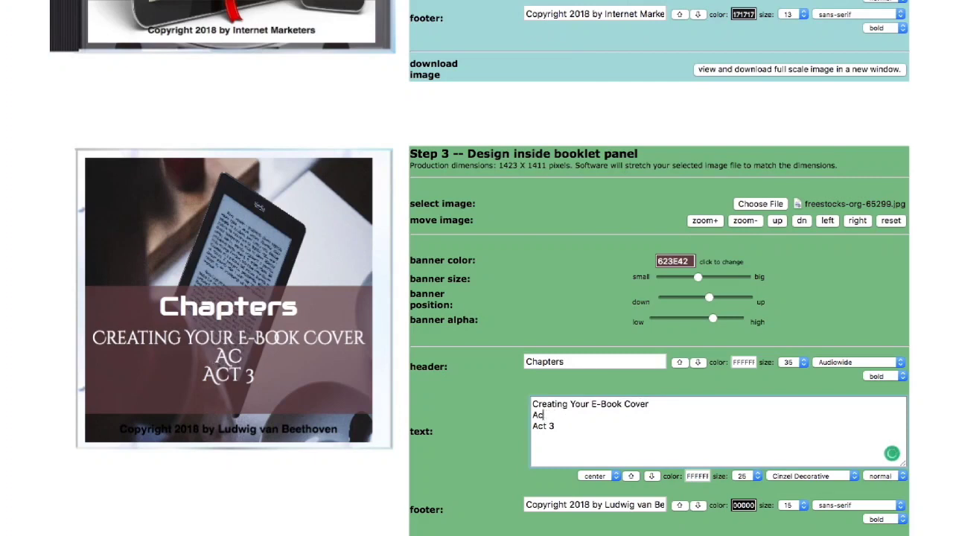
text(Formatt)
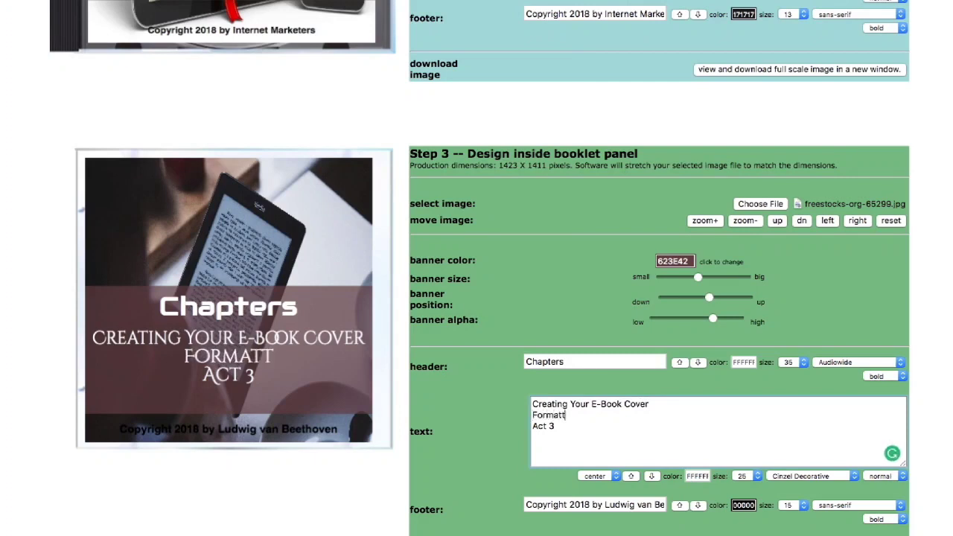
text(ing E-Book)
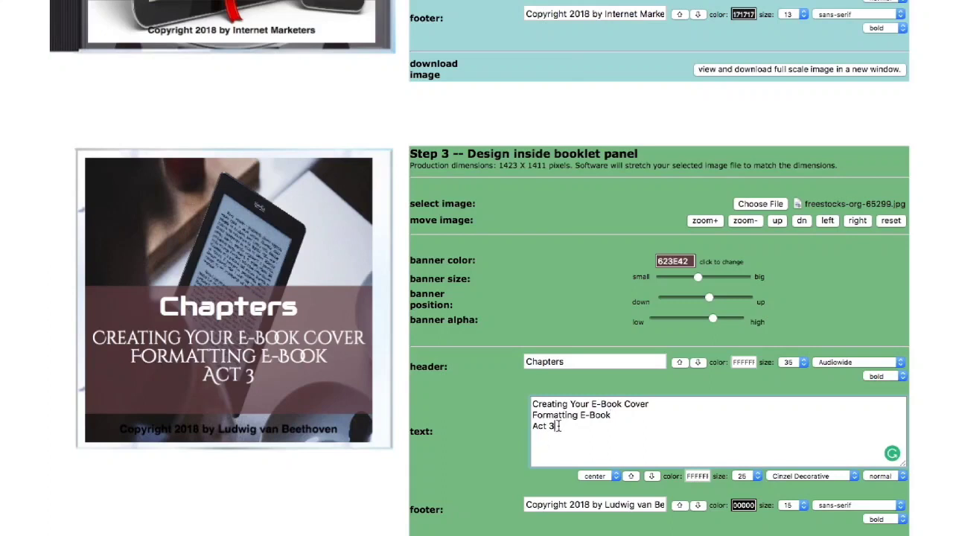
key(BackSpace)
key(BackSpace)
key(BackSpace)
key(BackSpace)
key(BackSpace)
text(Pub)
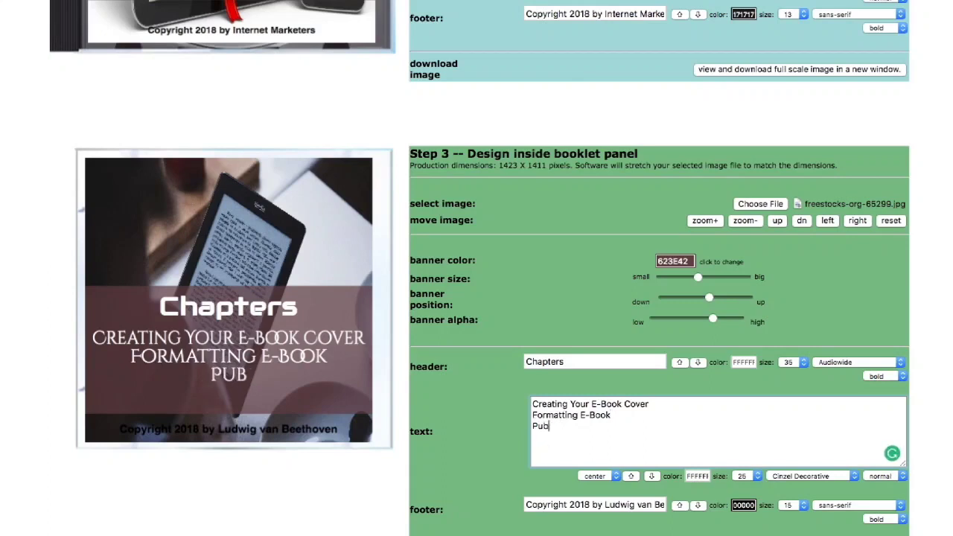
text(lishing E)
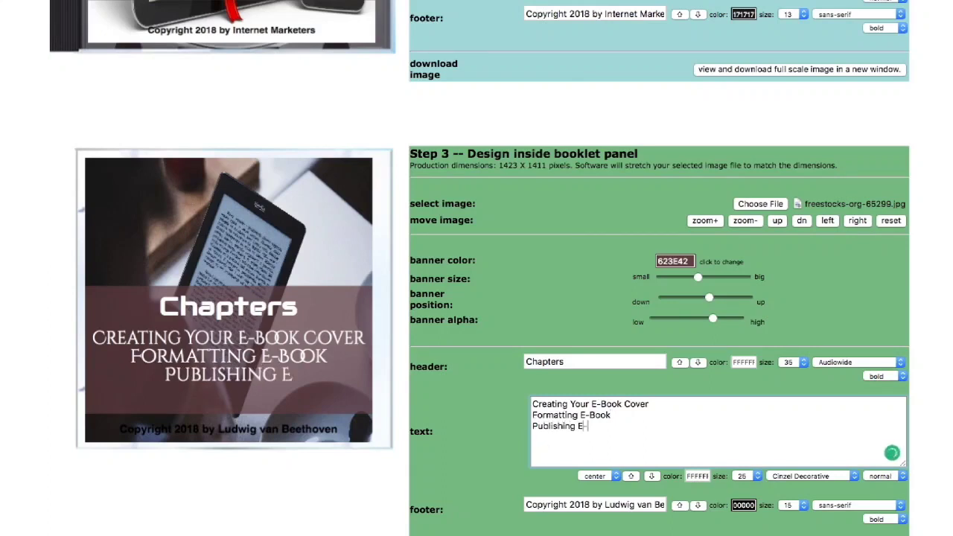
text(-Book)
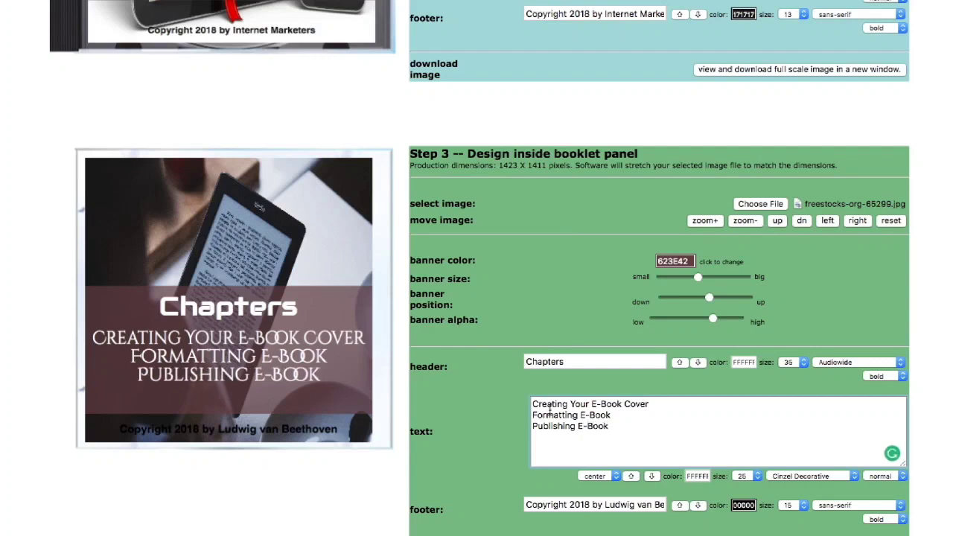
key(BackSpace)
key(BackSpace)
key(BackSpace)
key(BackSpace)
key(BackSpace)
key(BackSpace)
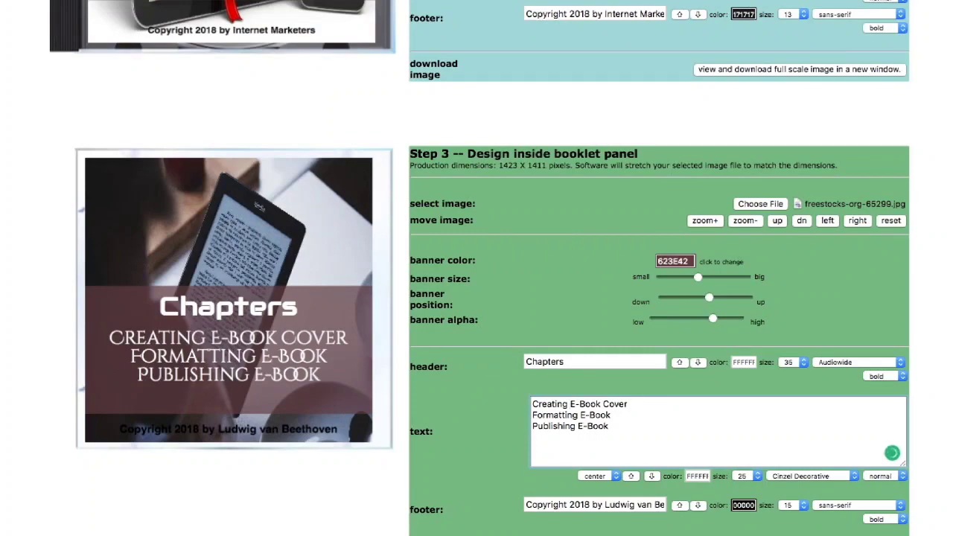
- Change the inside footer's name to Internet Marketers in near-white text
scroll(476, 268, down, 2)
scroll(631, 399, down, 1)
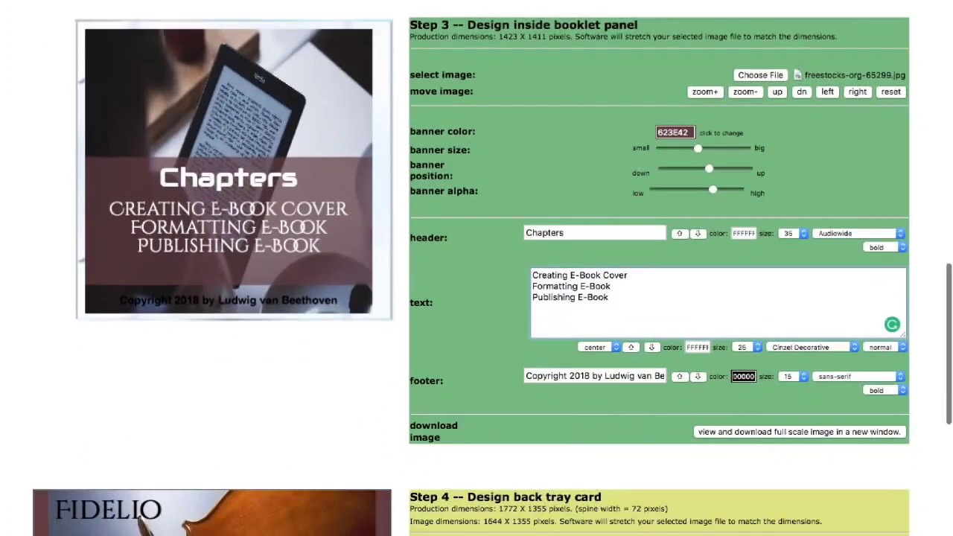
click(604, 375)
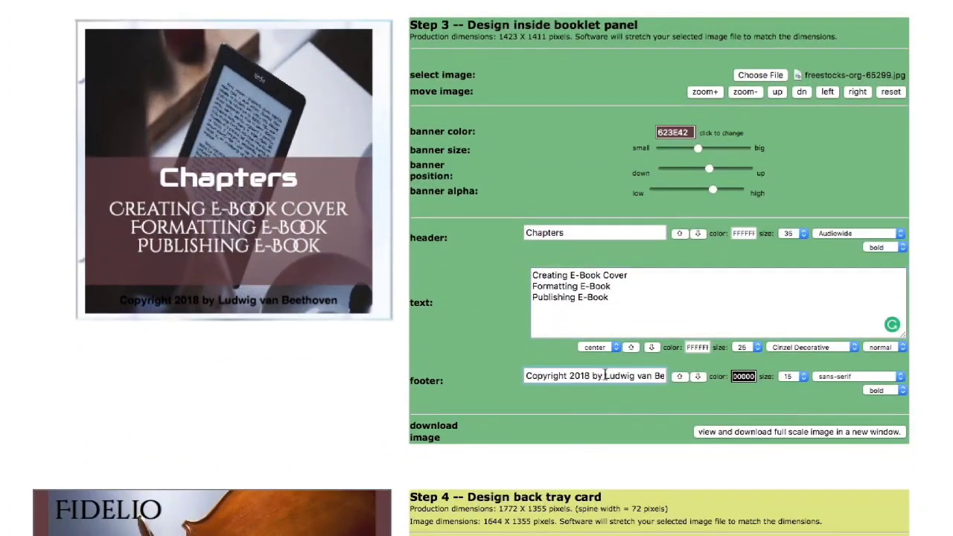
drag(605, 374, 679, 376)
key(BackSpace)
text(Intern)
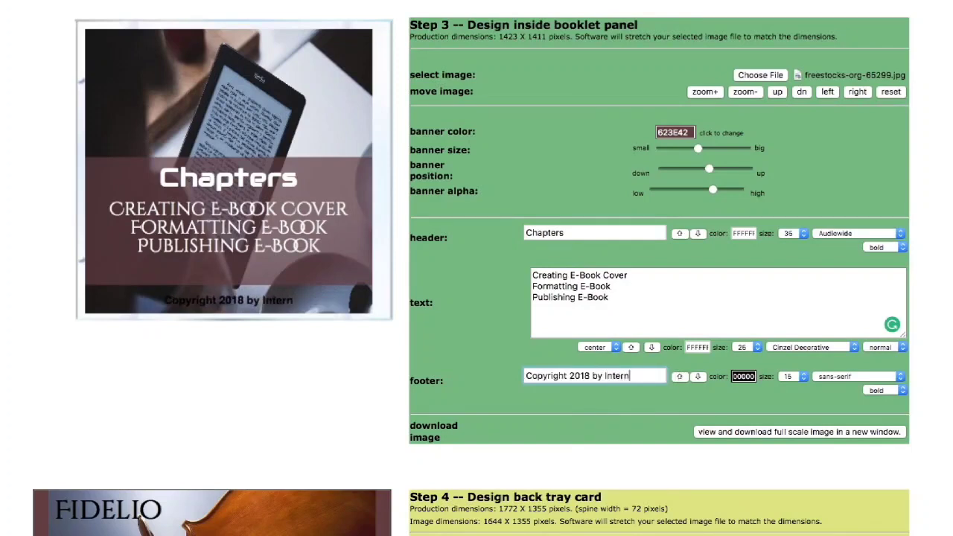
text(et Marketers)
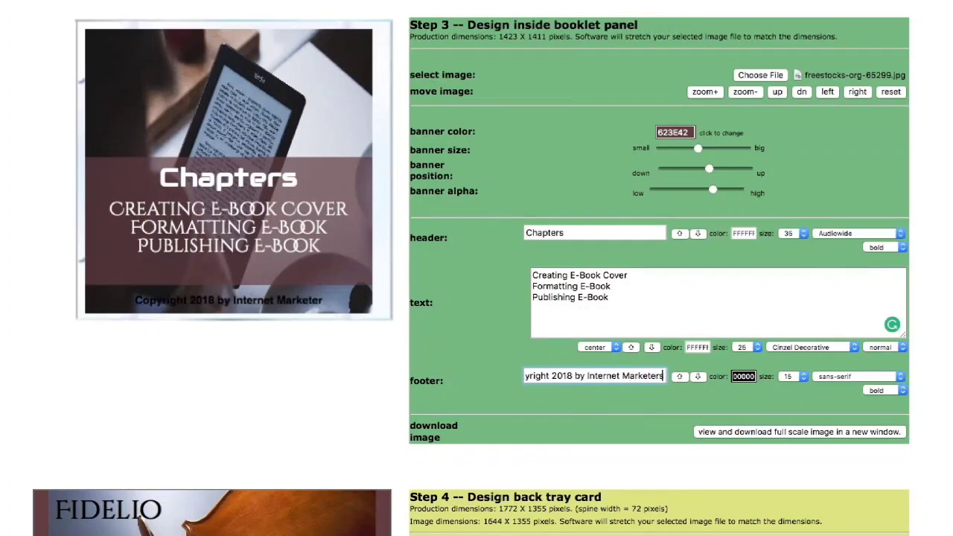
click(750, 376)
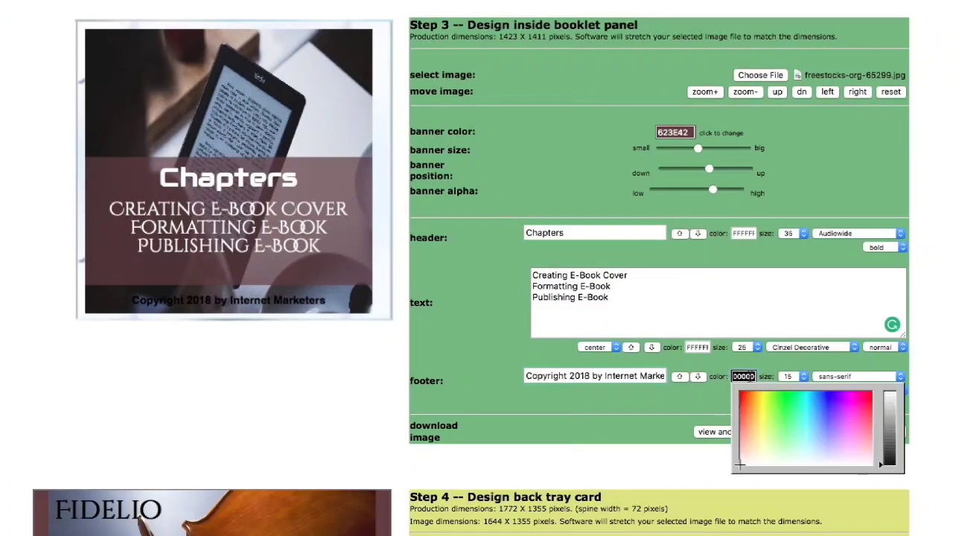
click(748, 463)
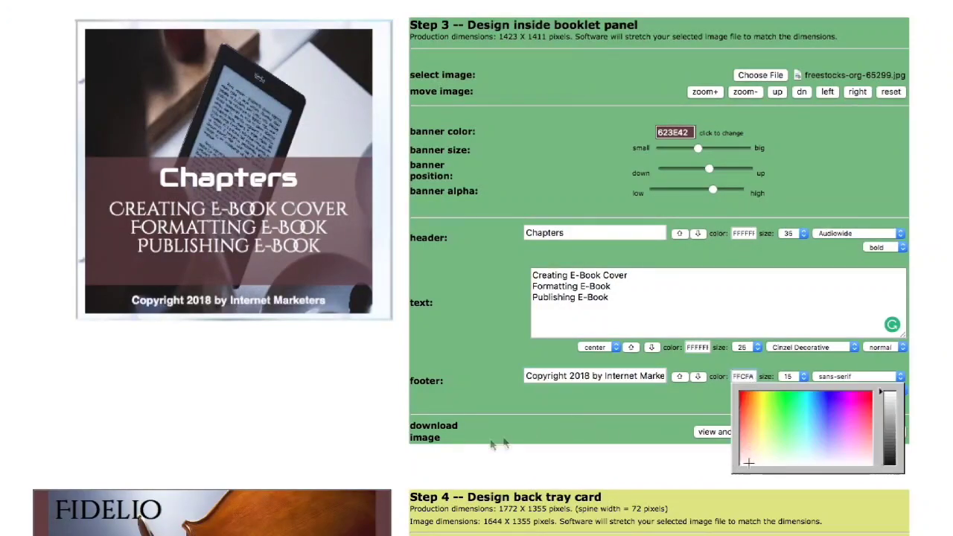
click(328, 447)
scroll(328, 448, down, 5)
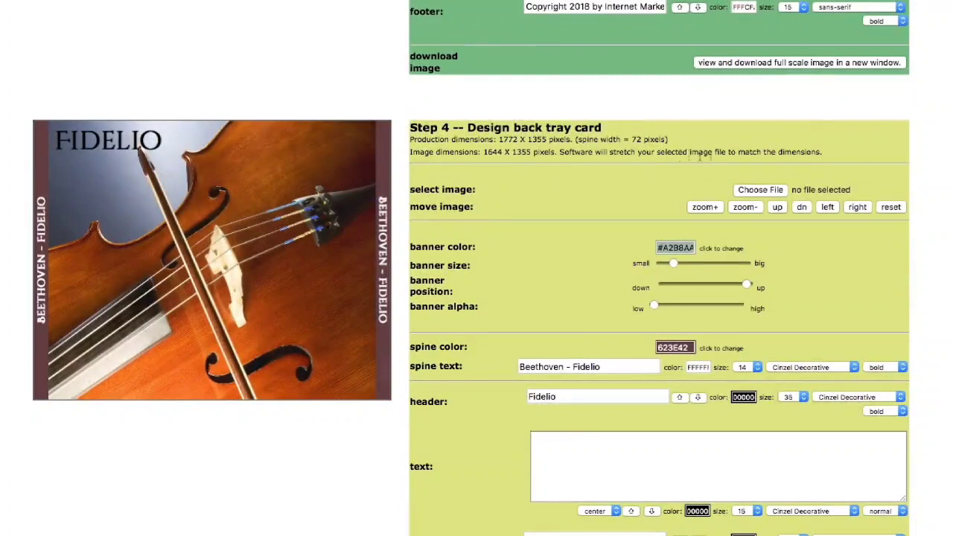
- Put the ebook-vata image on the back tray and nudge it right, down and left
click(754, 190)
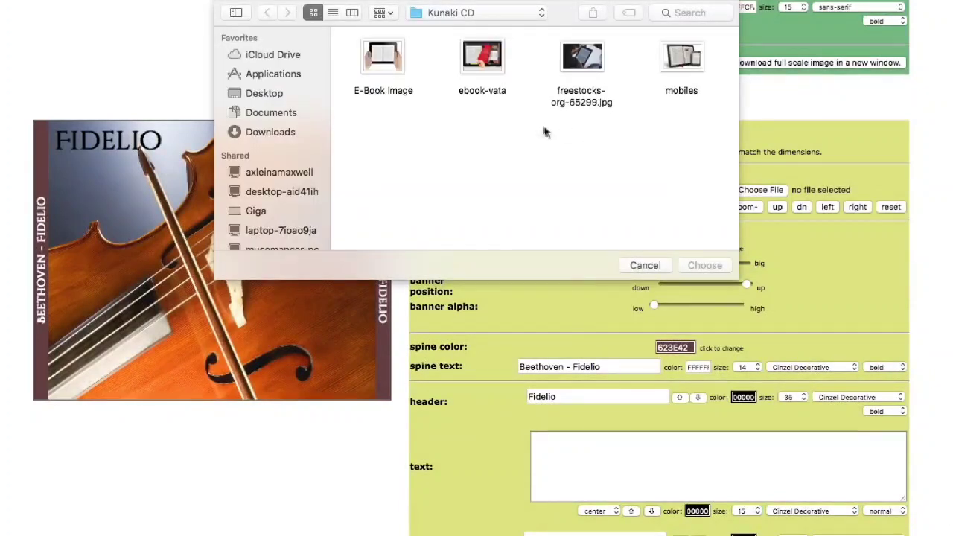
click(500, 73)
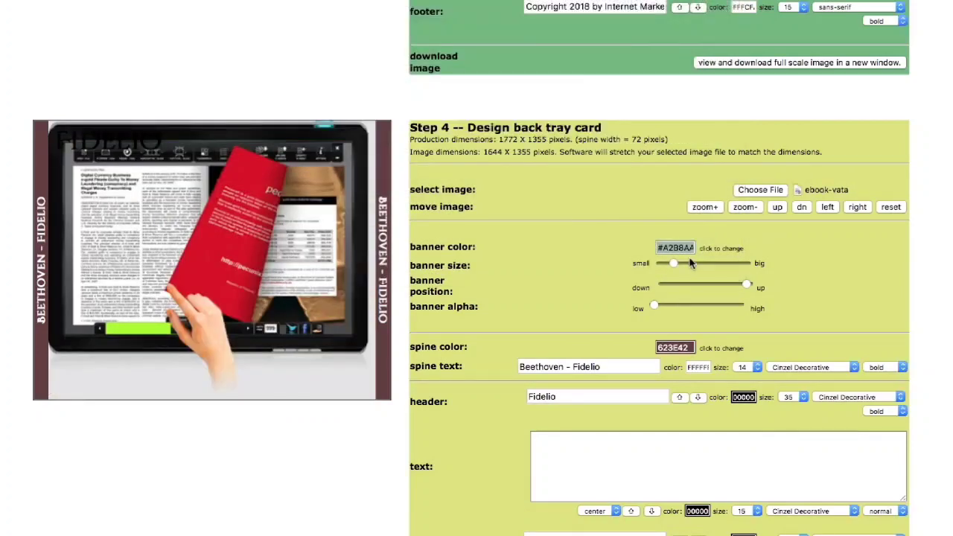
click(866, 208)
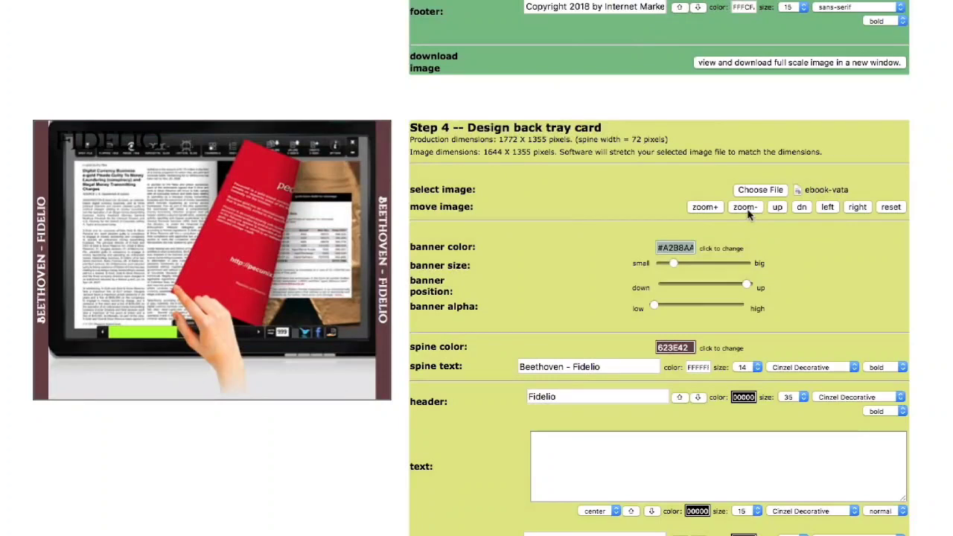
click(802, 209)
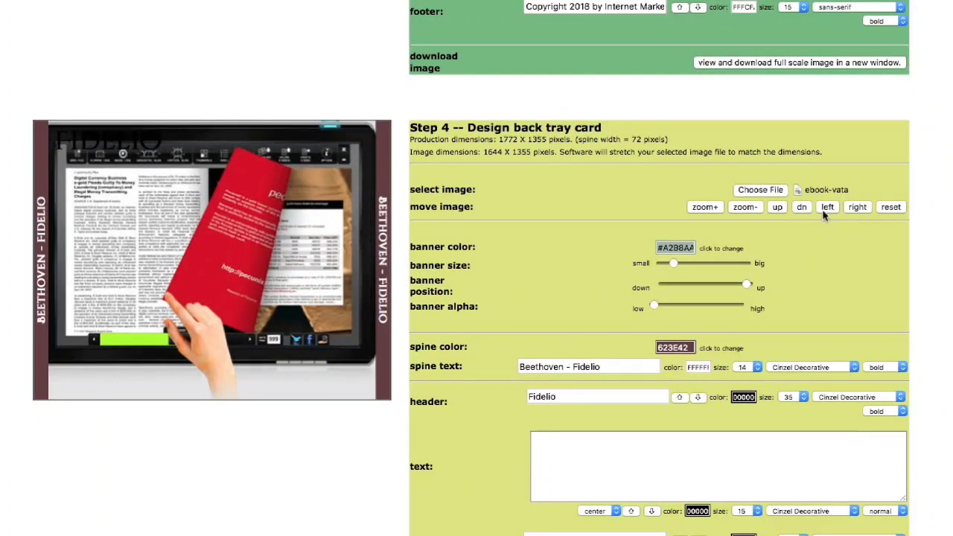
click(824, 213)
click(858, 209)
click(857, 209)
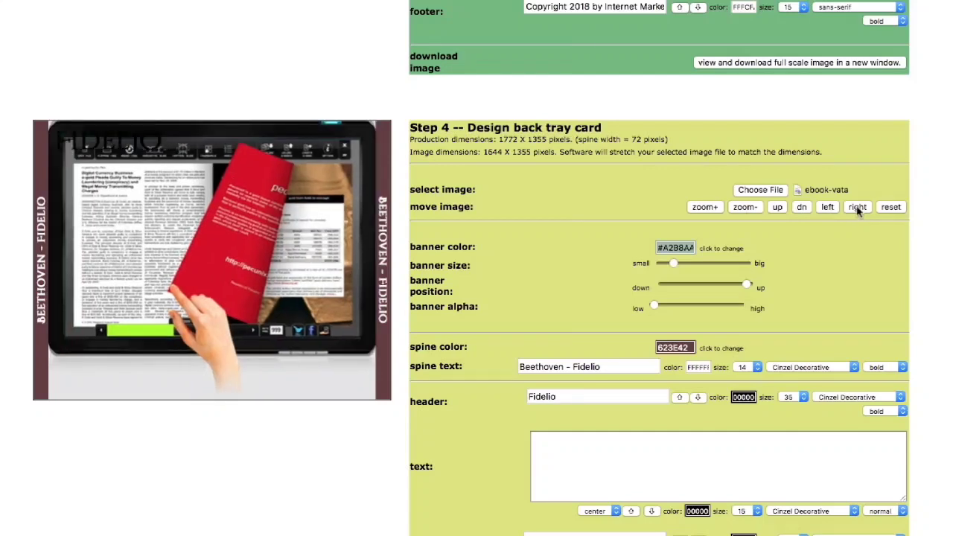
- Relabel the spine 'E-Book Creation' in the Audiowide font
click(617, 364)
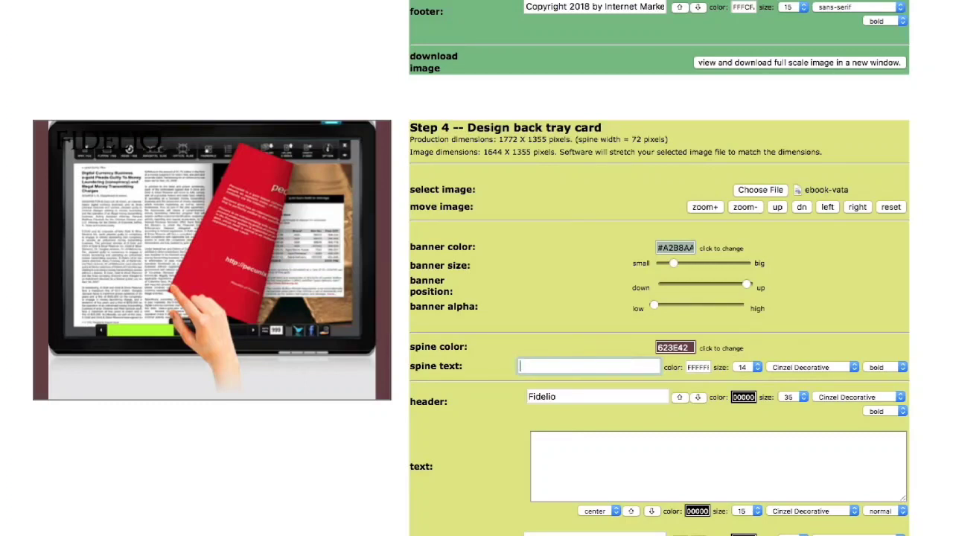
text(E-Book Creation)
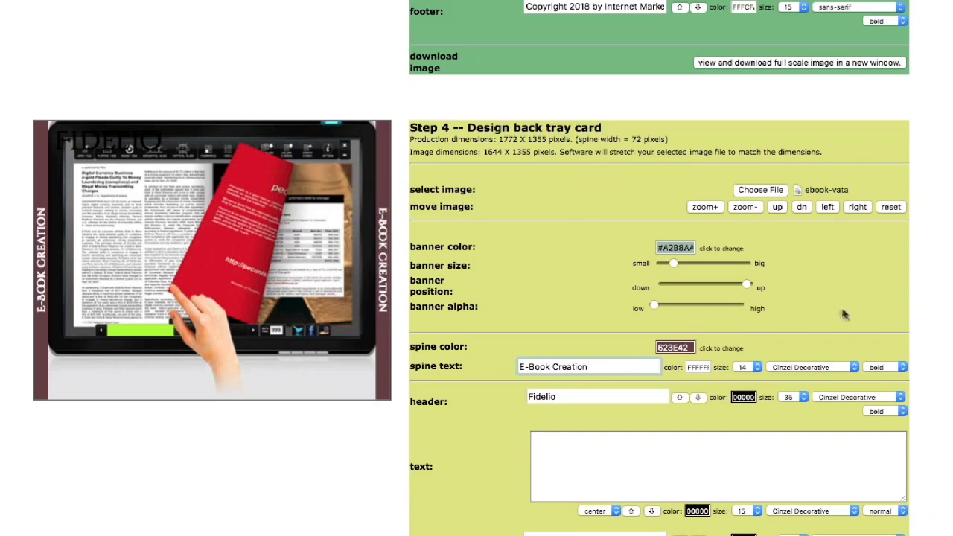
click(855, 370)
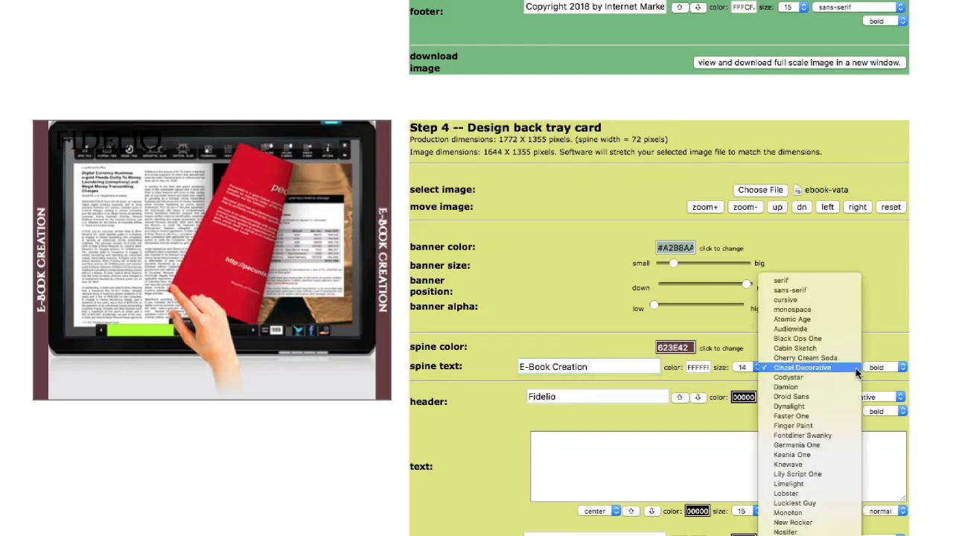
click(836, 329)
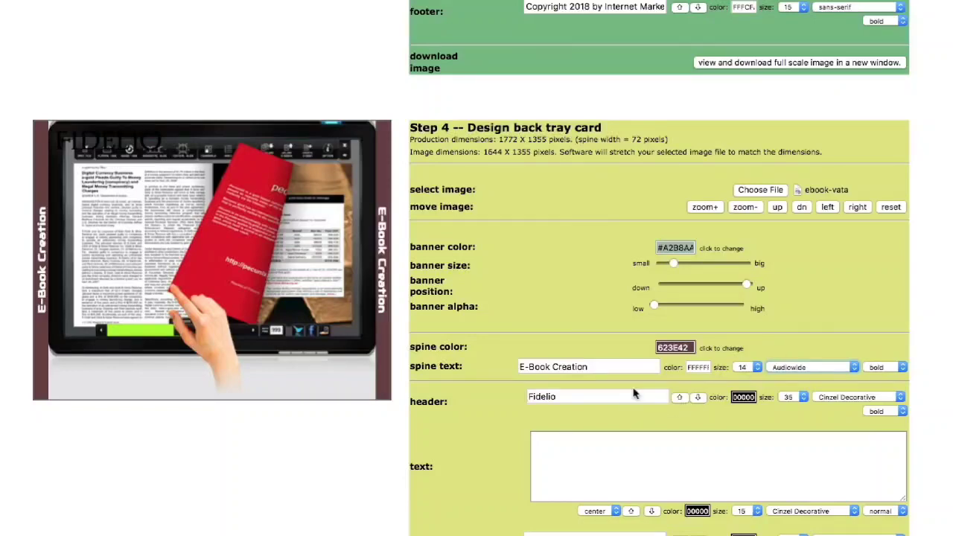
- Replace the Fidelio back tray header with 'The Ultimate Guide' in near-white monospace
scroll(630, 393, down, 2)
click(601, 338)
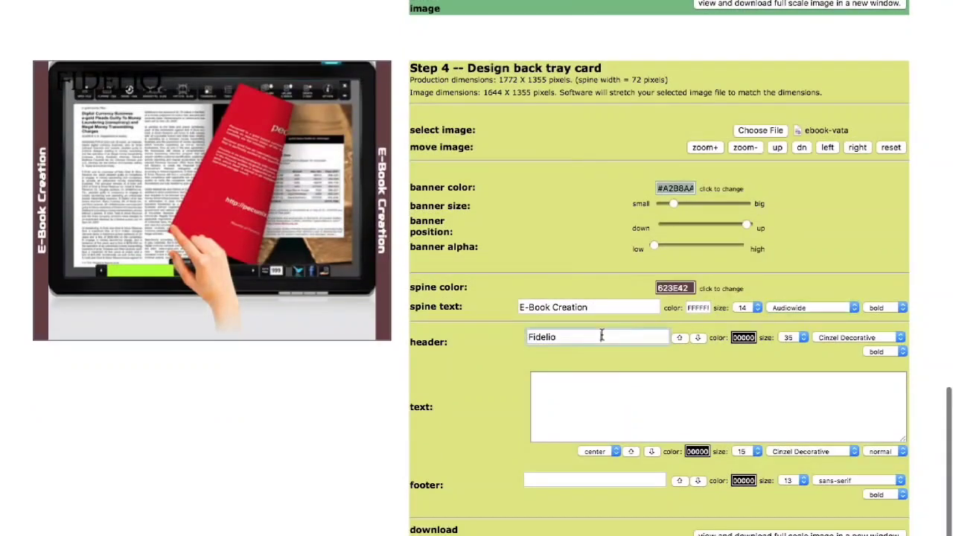
key(BackSpace)
key(BackSpace)
key(BackSpace)
key(BackSpace)
key(BackSpace)
key(BackSpace)
key(BackSpace)
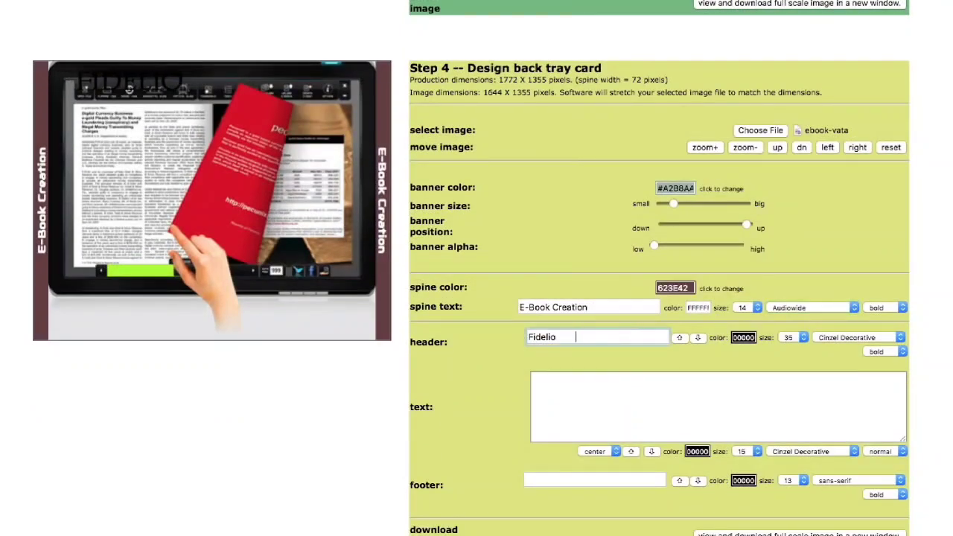
text(T)
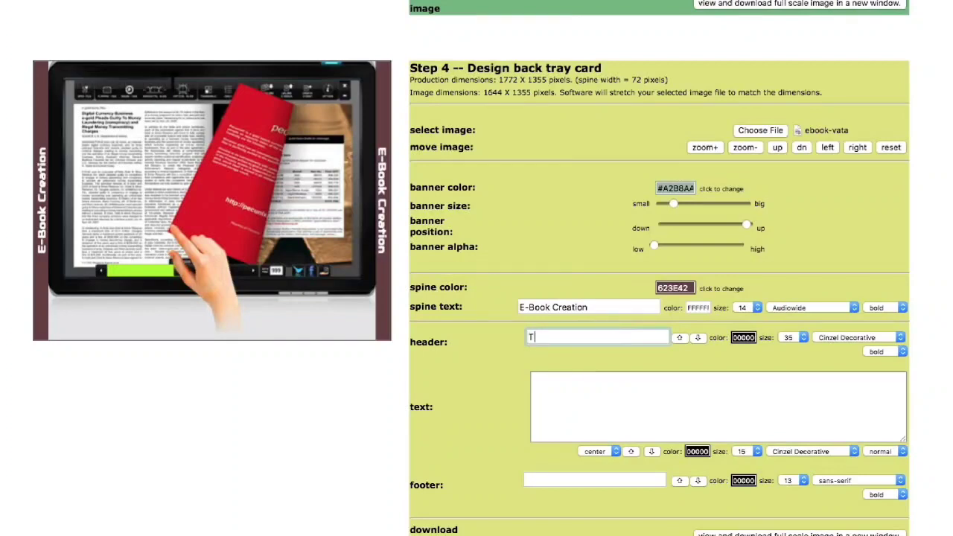
text(he Ultimate Guide)
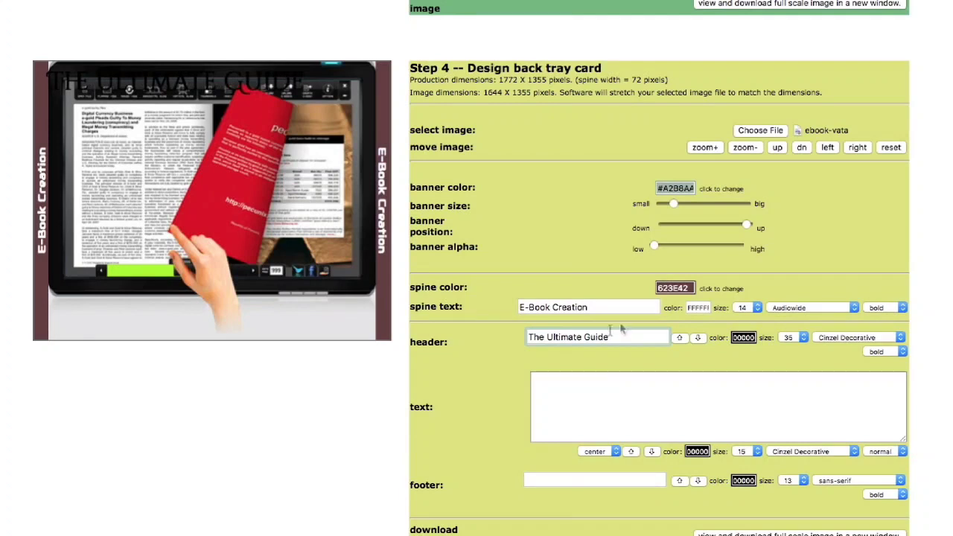
click(742, 338)
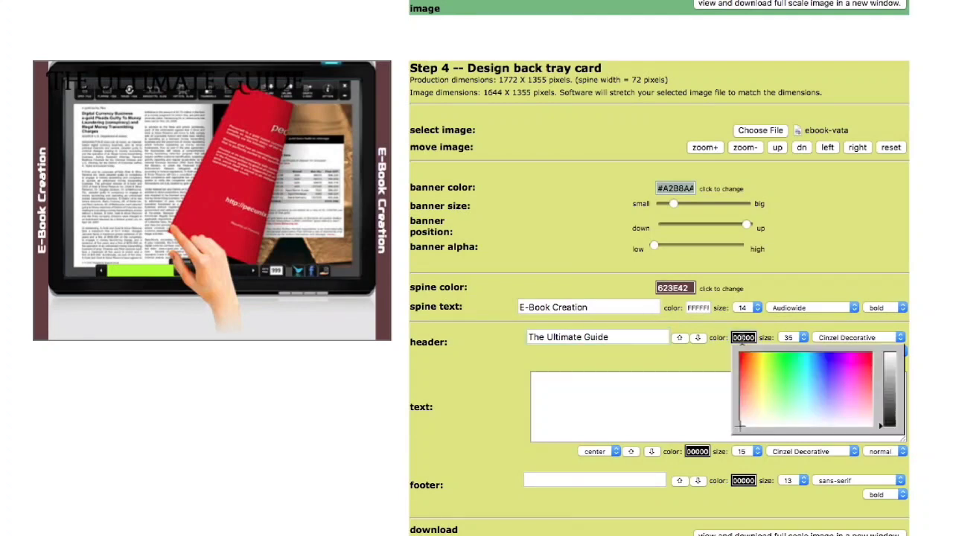
click(757, 424)
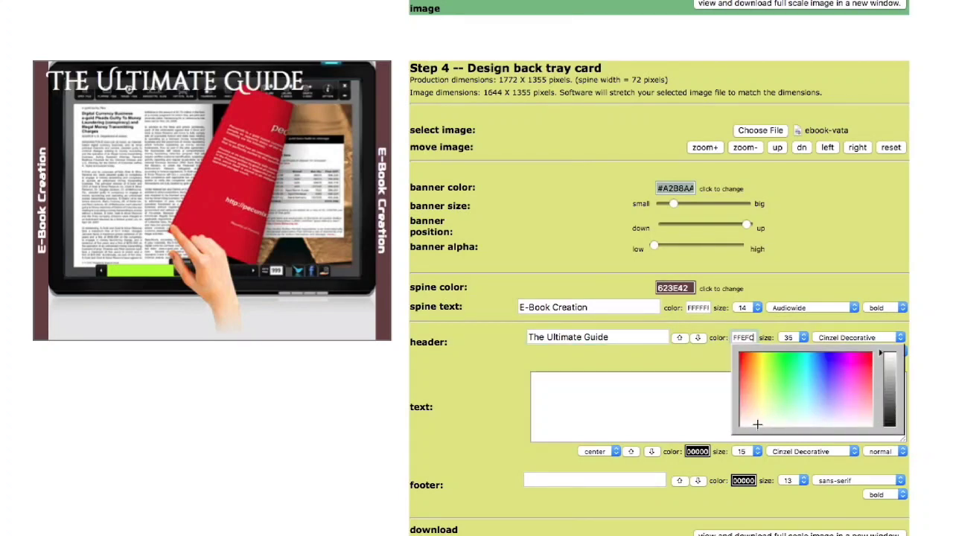
click(530, 338)
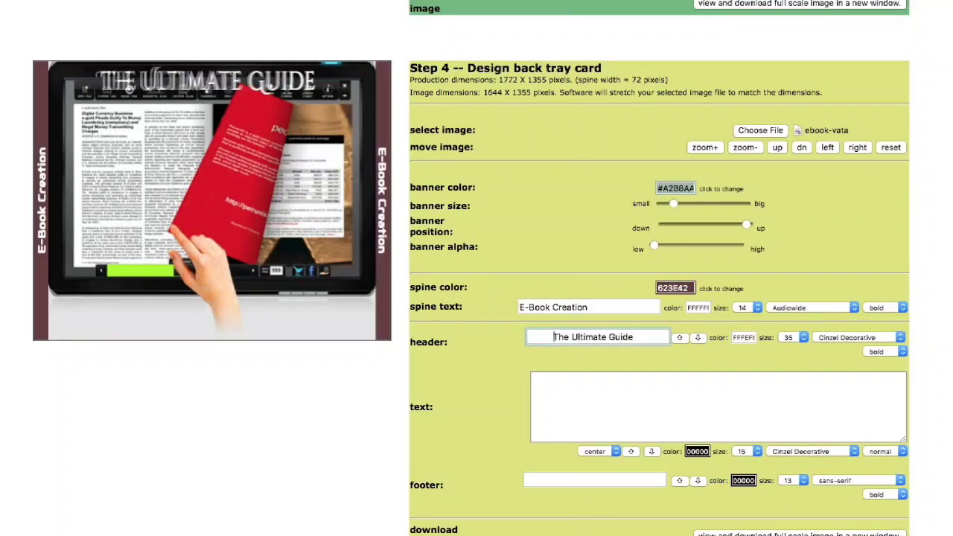
click(900, 339)
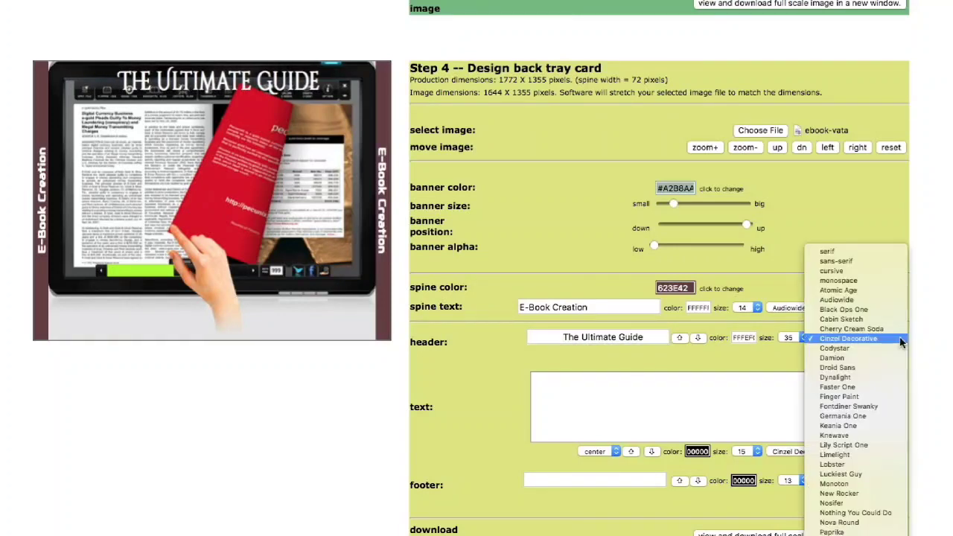
click(887, 280)
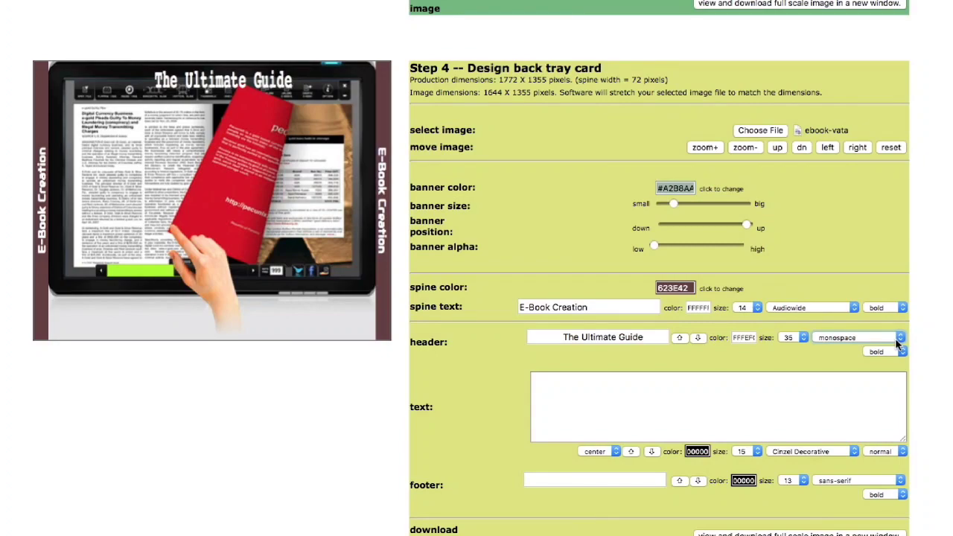
scroll(713, 437, down, 2)
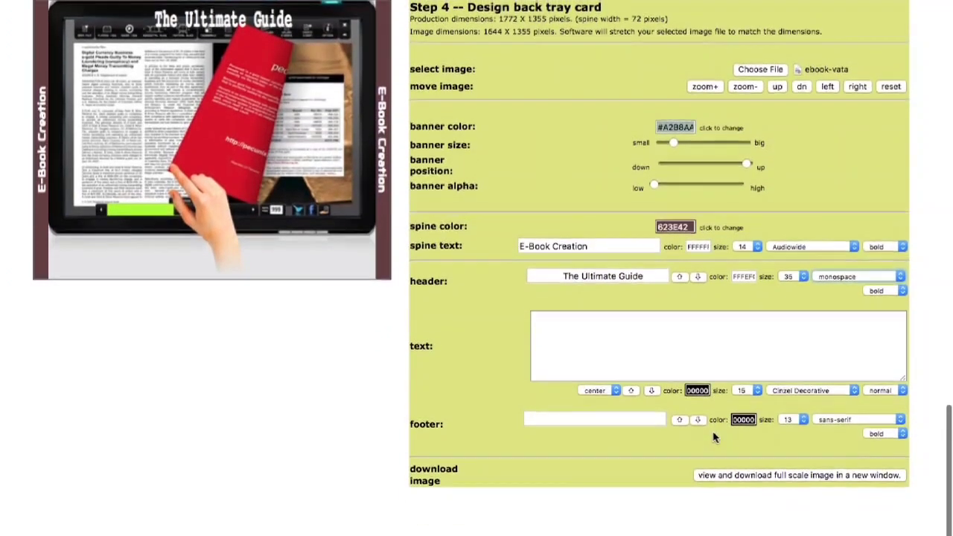
- Save the full-scale disc image as Cover 1 in the Kunaki CD folder
scroll(713, 437, up, 20)
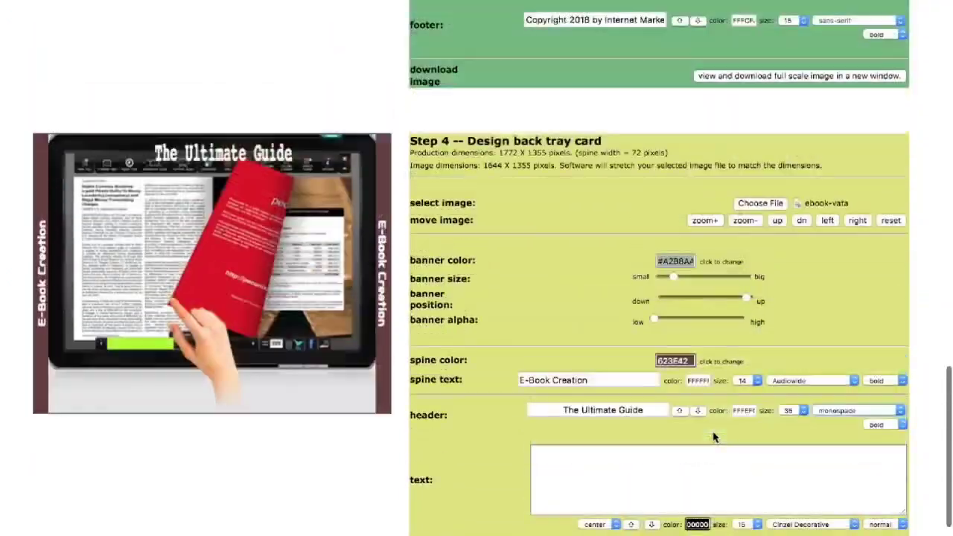
scroll(713, 437, up, 9)
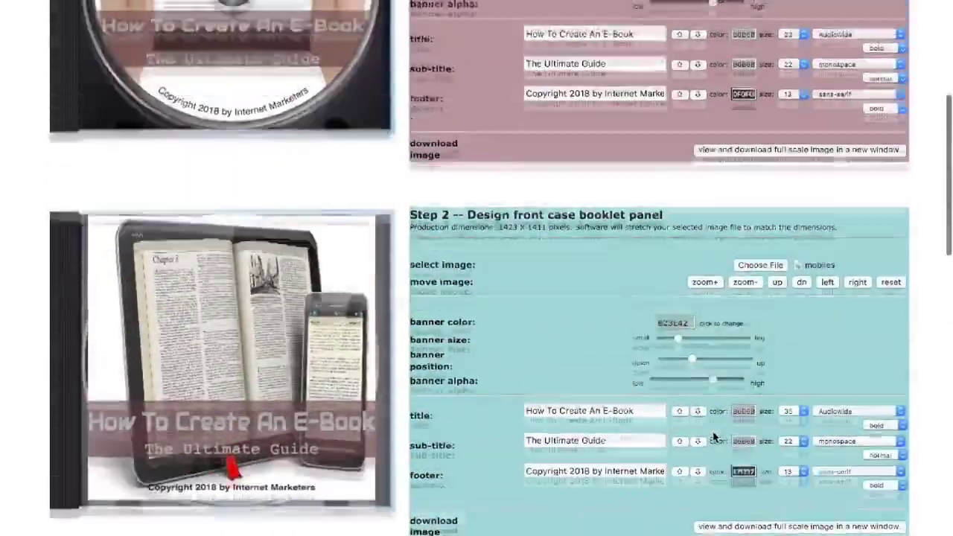
scroll(713, 437, up, 3)
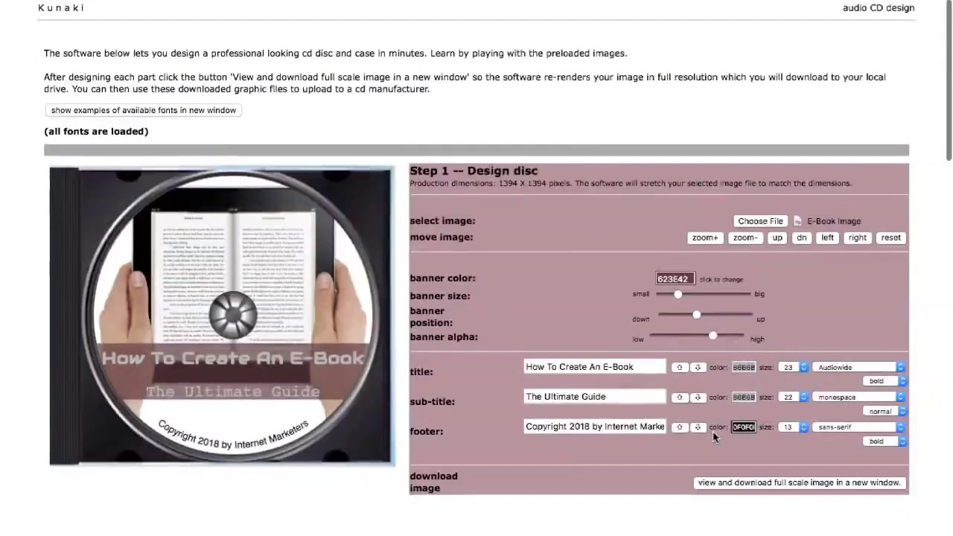
scroll(713, 436, down, 4)
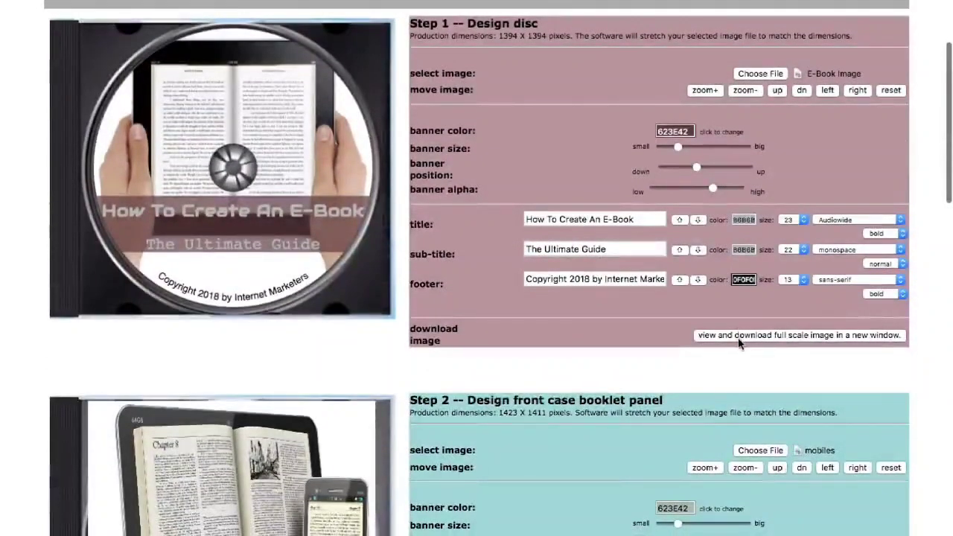
click(739, 336)
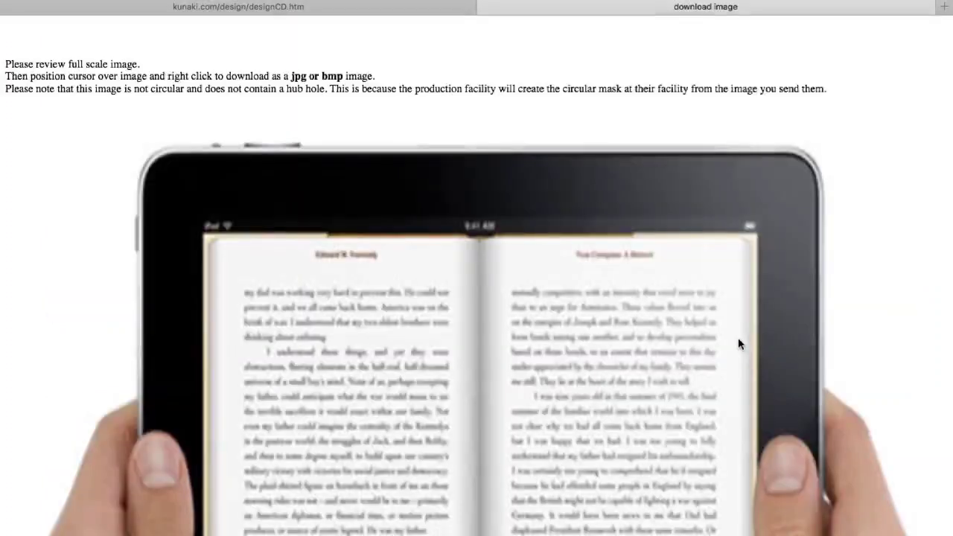
right_click(935, 224)
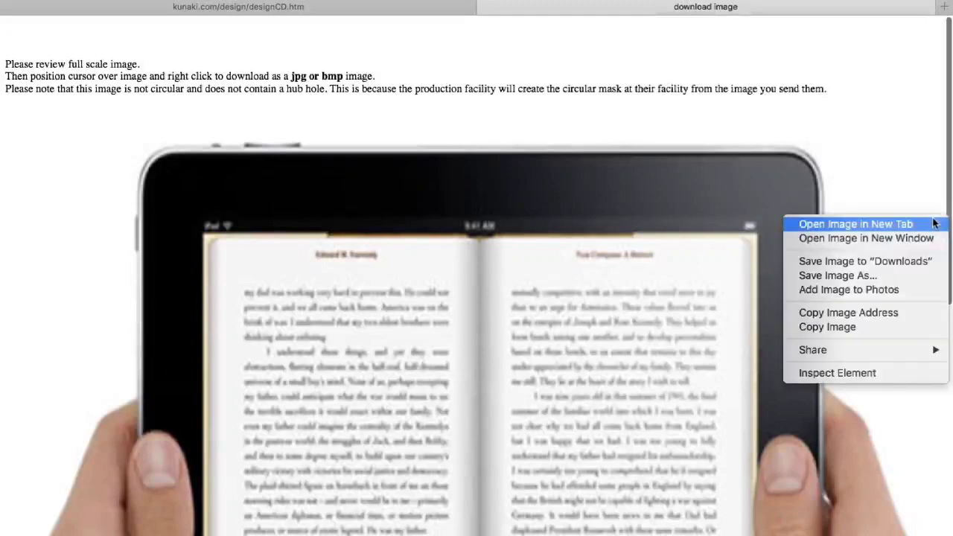
click(891, 277)
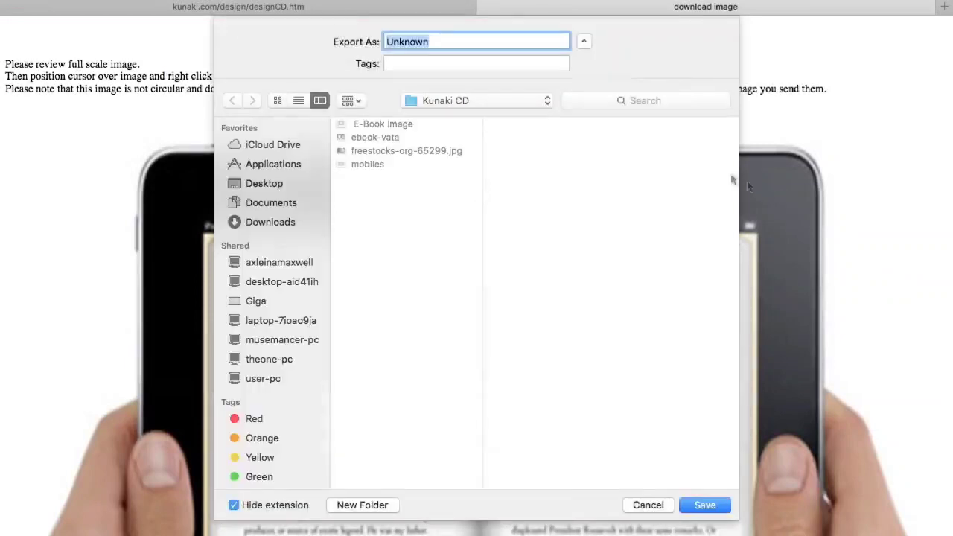
key(BackSpace)
text(Cover 1)
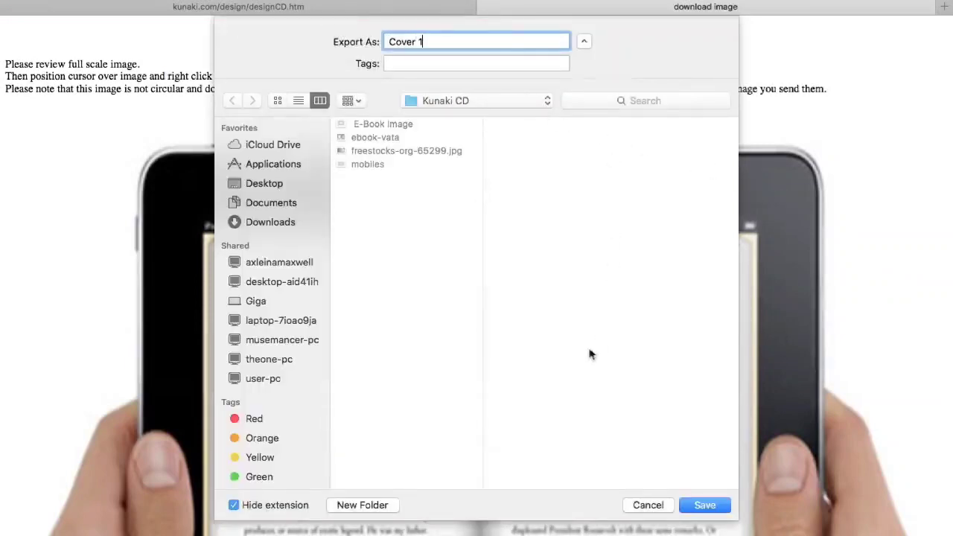
click(703, 505)
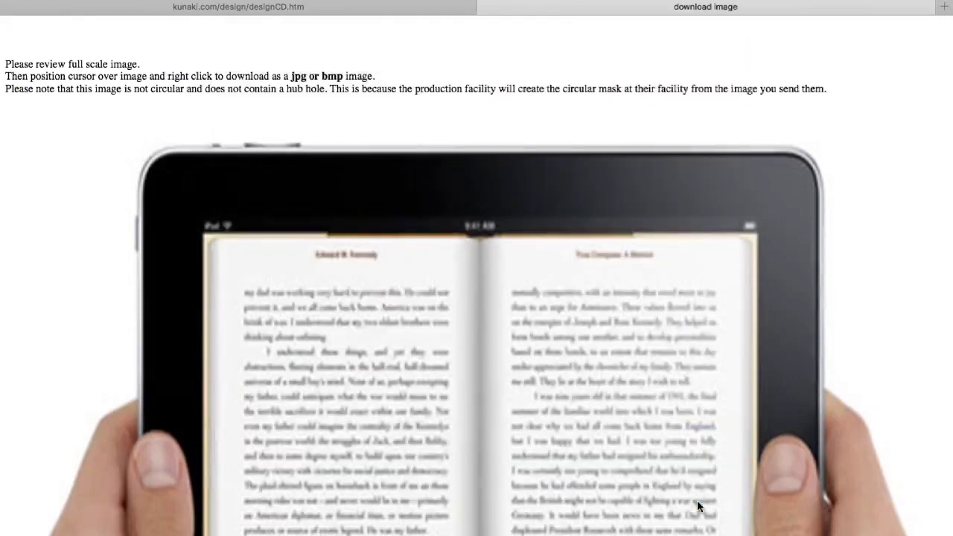
click(488, 9)
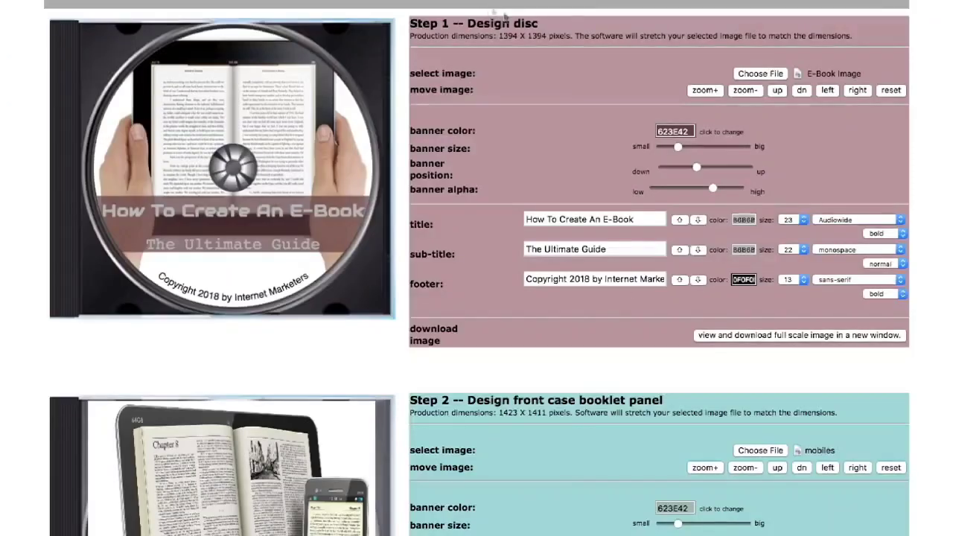
- Save the full-scale front booklet image as Cover 2
scroll(611, 350, down, 5)
scroll(612, 360, down, 1)
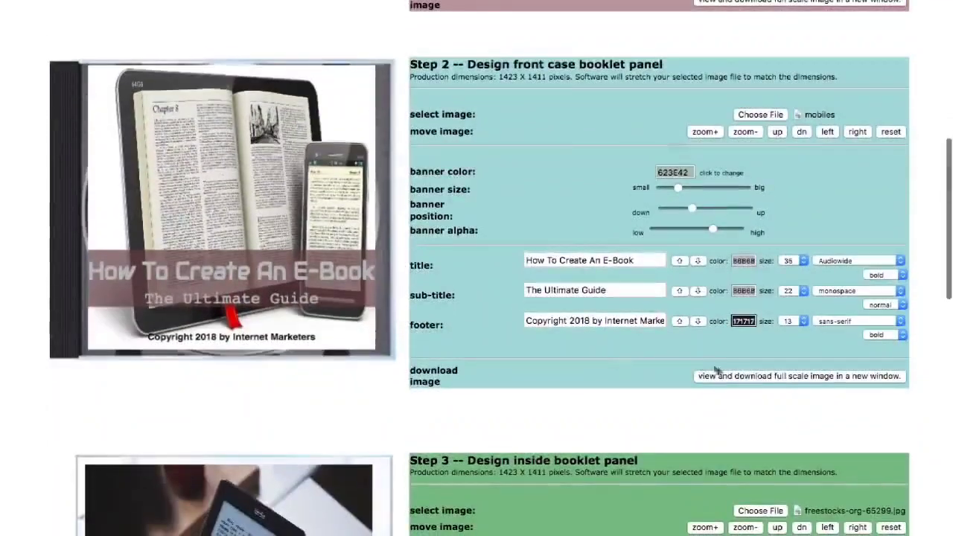
click(750, 377)
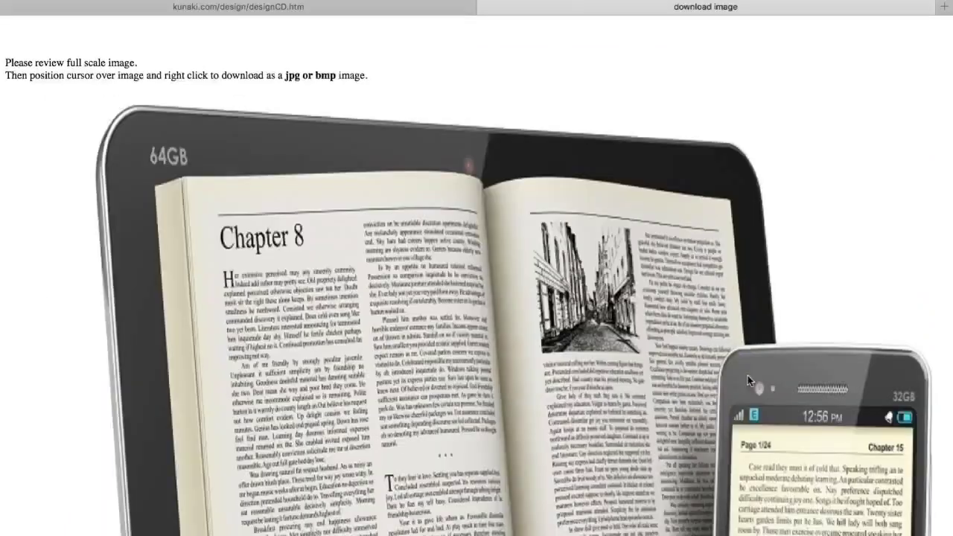
right_click(766, 128)
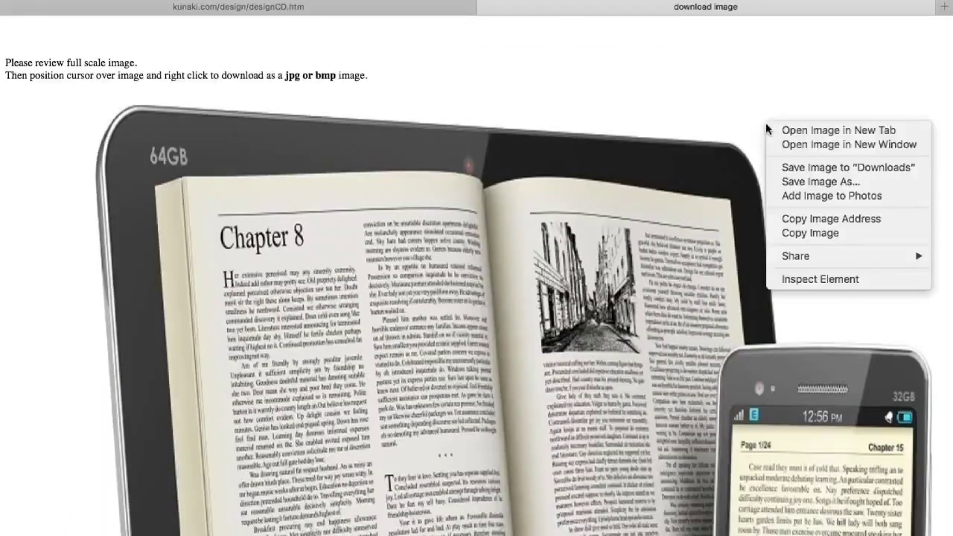
click(802, 181)
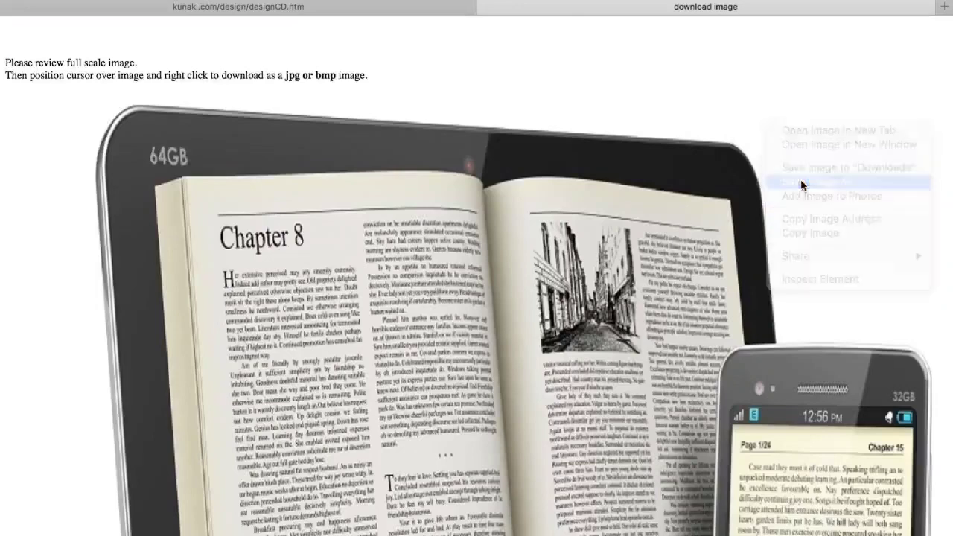
key(BackSpace)
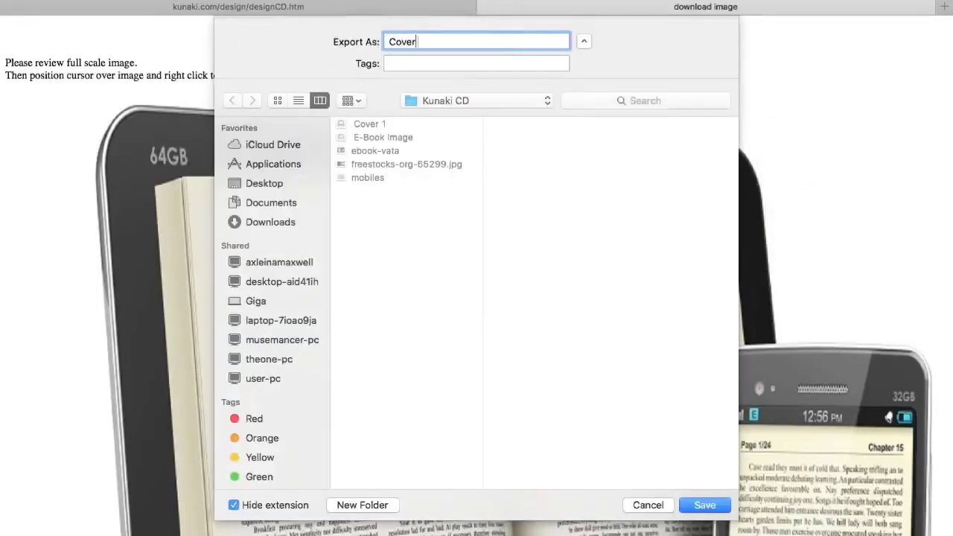
text(Cover 2)
click(686, 509)
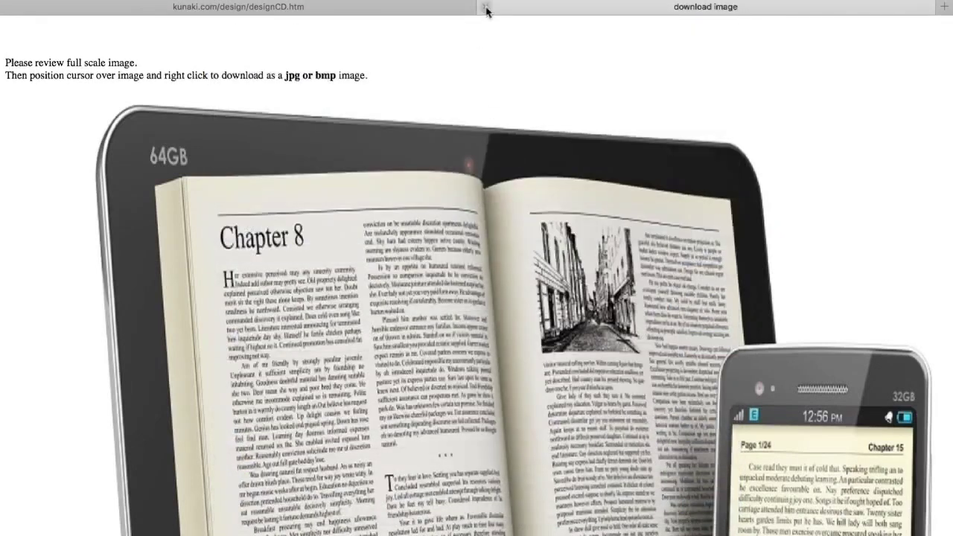
click(485, 6)
scroll(573, 387, down, 6)
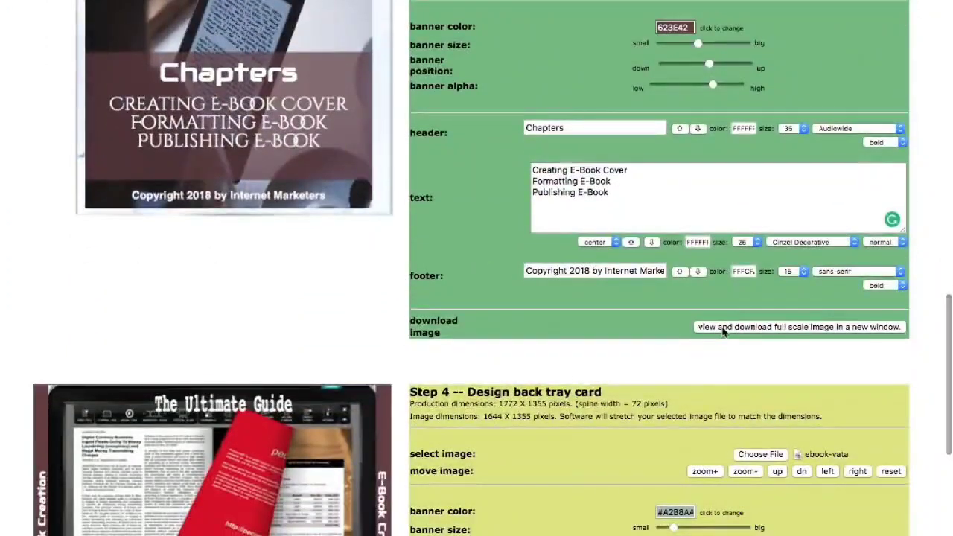
- Save the full-scale inside booklet image as Cover 3
click(722, 329)
right_click(713, 197)
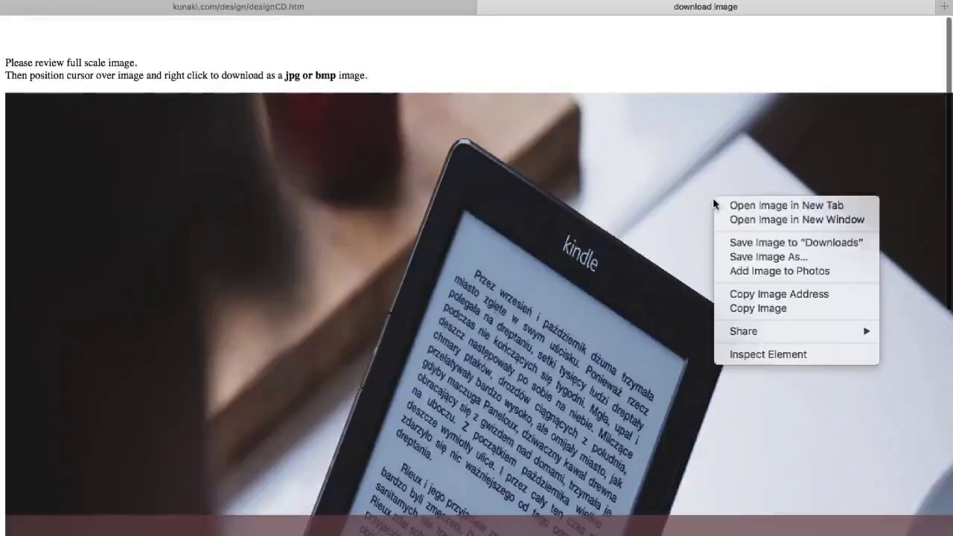
click(772, 258)
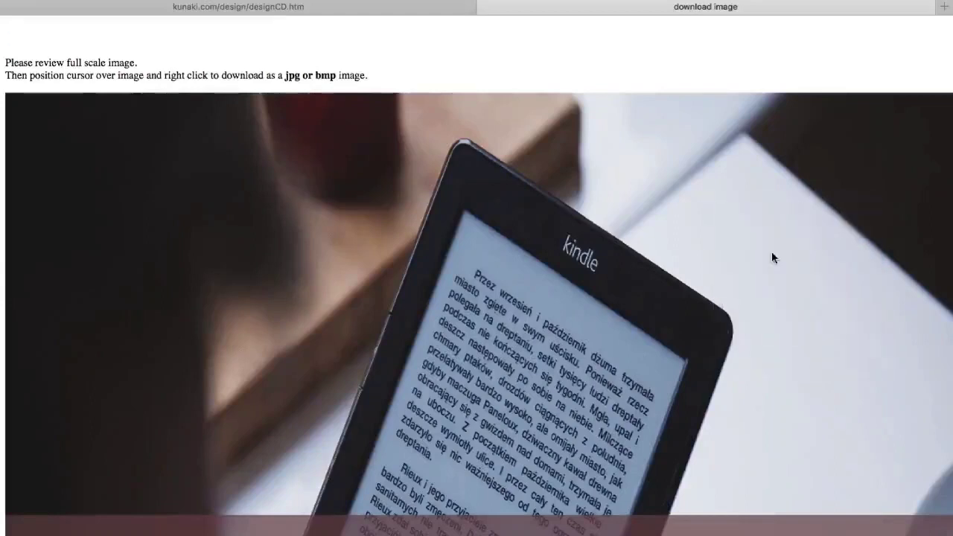
key(BackSpace)
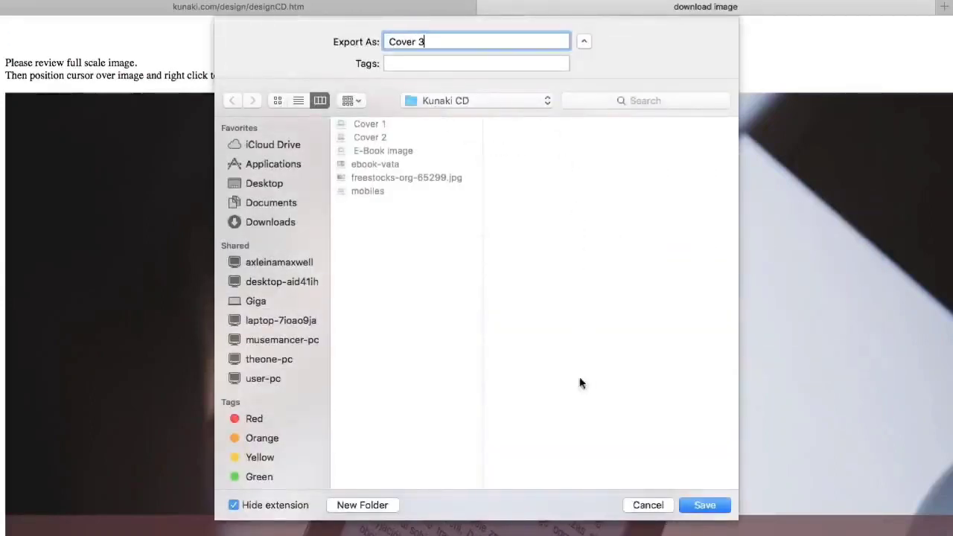
click(704, 504)
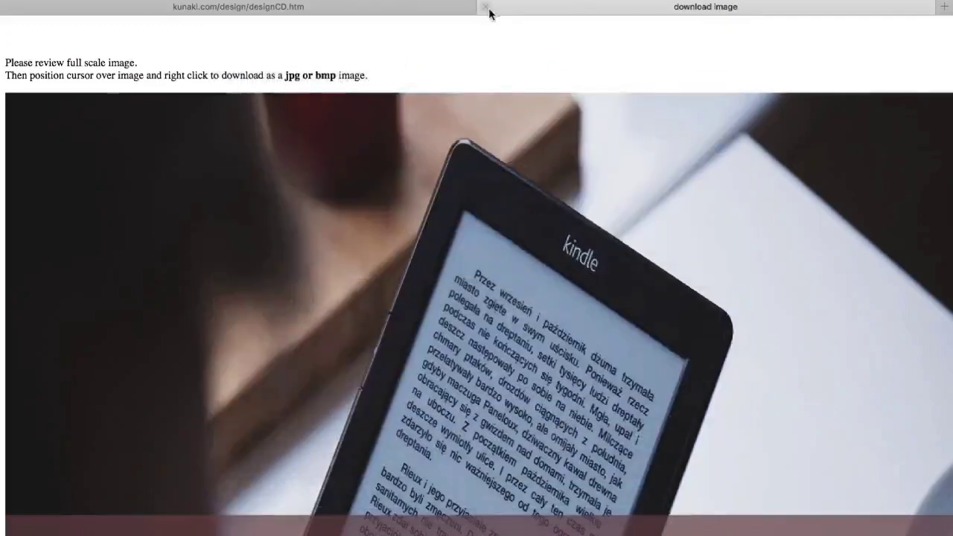
click(487, 12)
- Save the full-scale back tray card image as Cover 4
scroll(555, 385, down, 5)
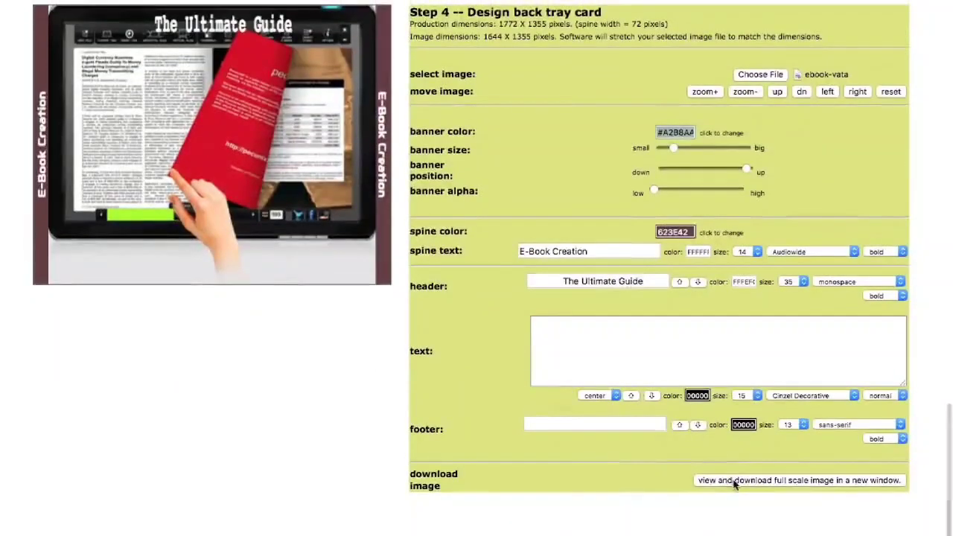
click(734, 482)
right_click(633, 215)
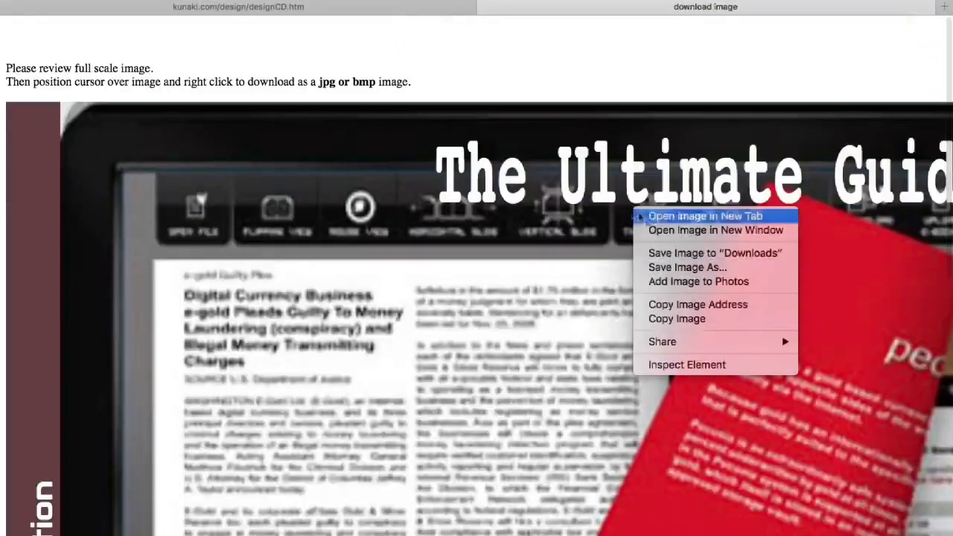
click(668, 253)
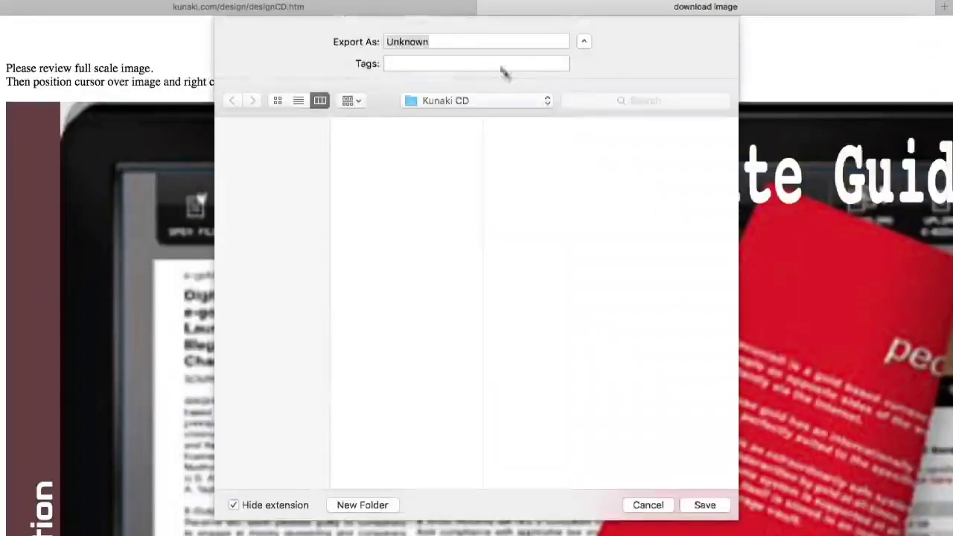
key(BackSpace)
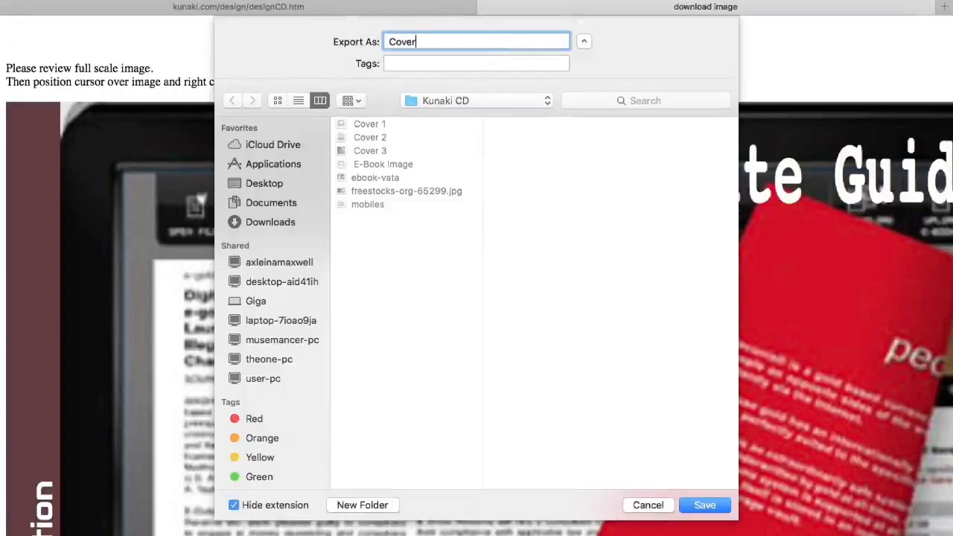
click(702, 504)
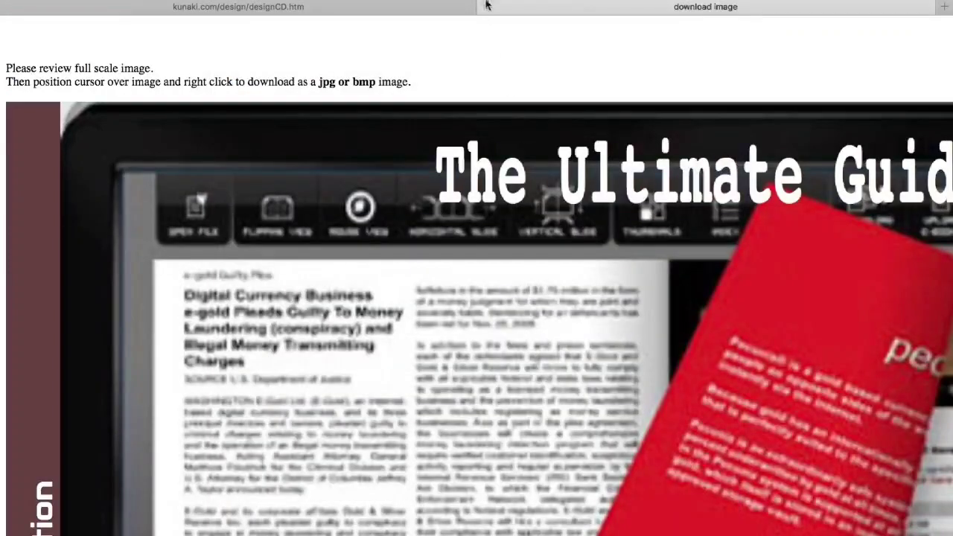
click(485, 7)
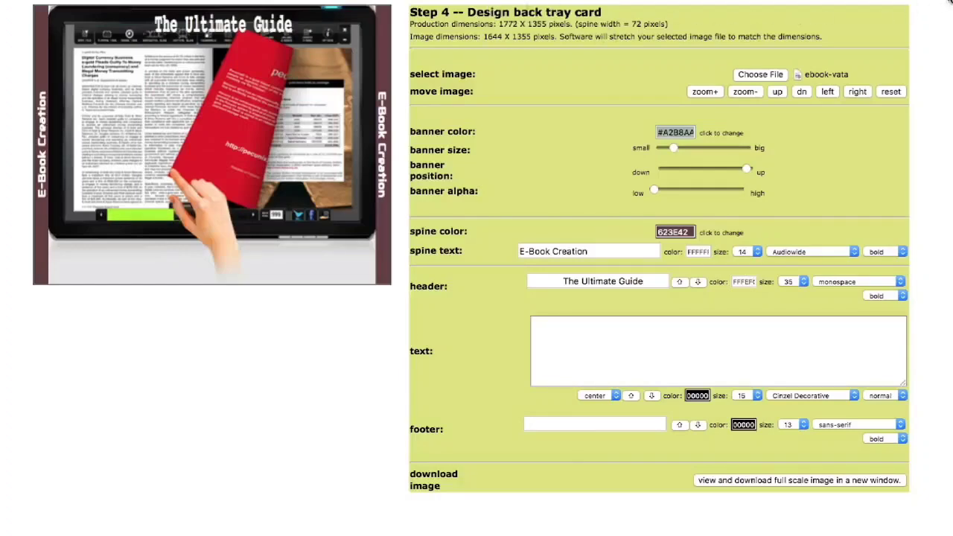
key(super+t)
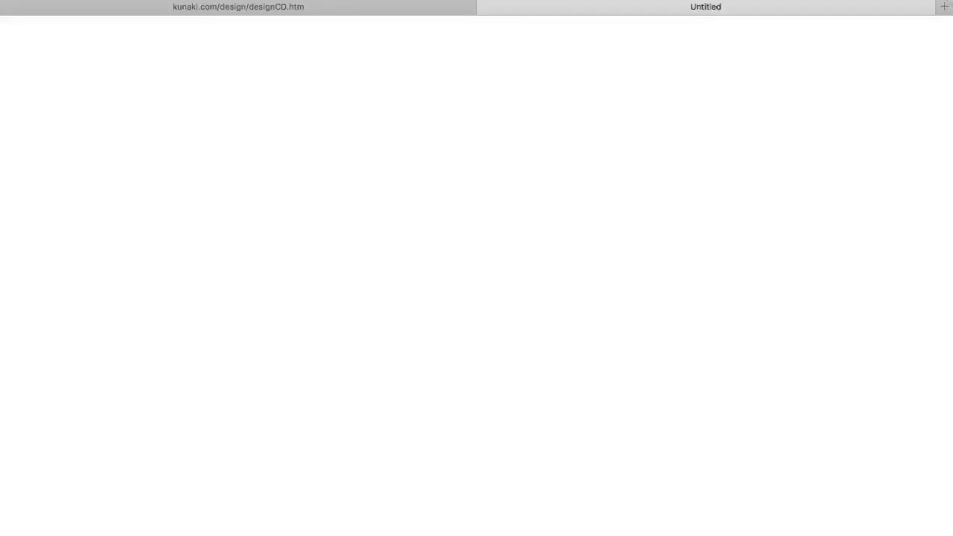
- Go to kunaki.com in a new tab and open the customer login page
text(ku)
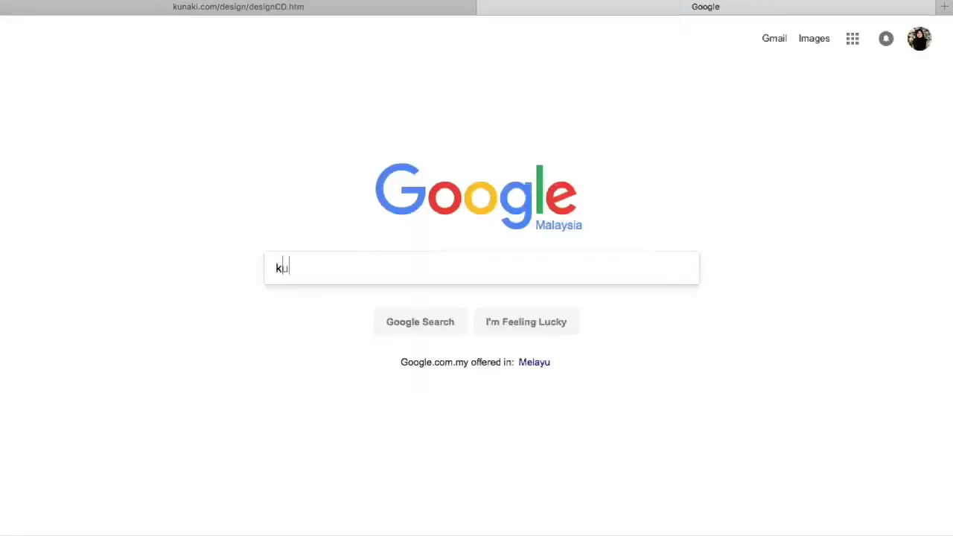
key(super+l)
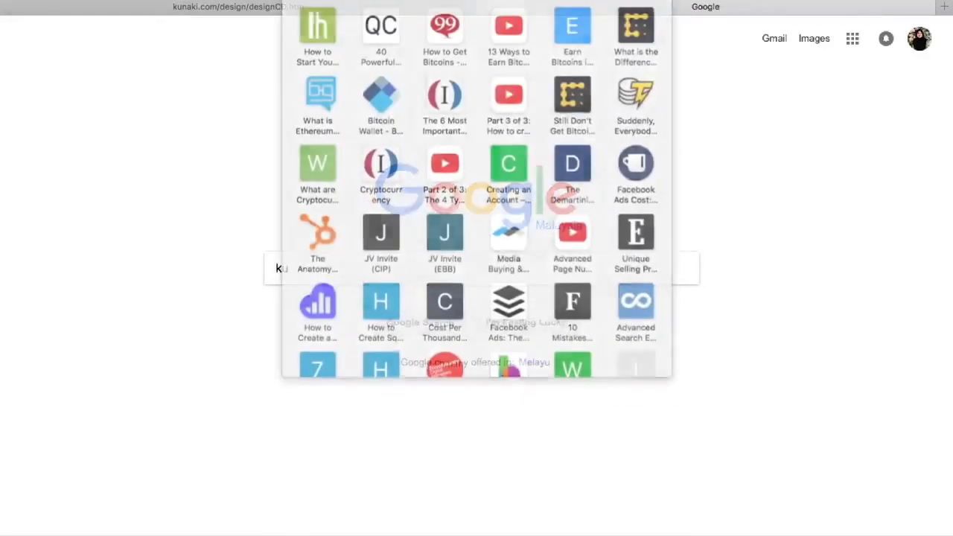
text(kun)
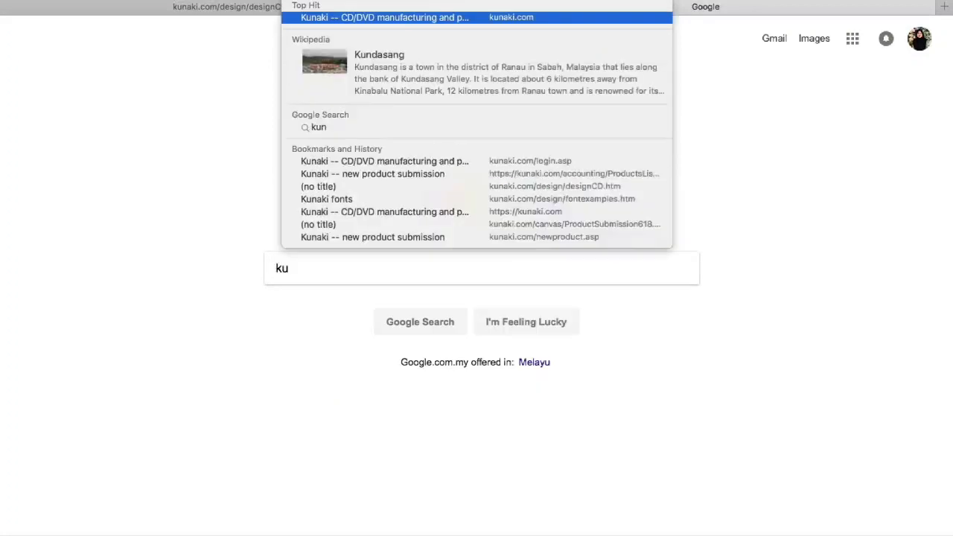
key(Escape)
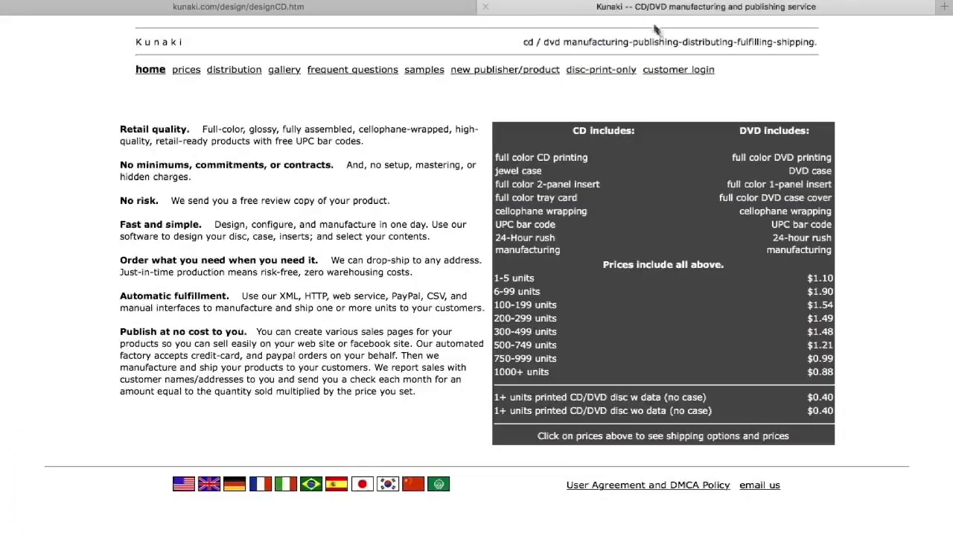
click(673, 71)
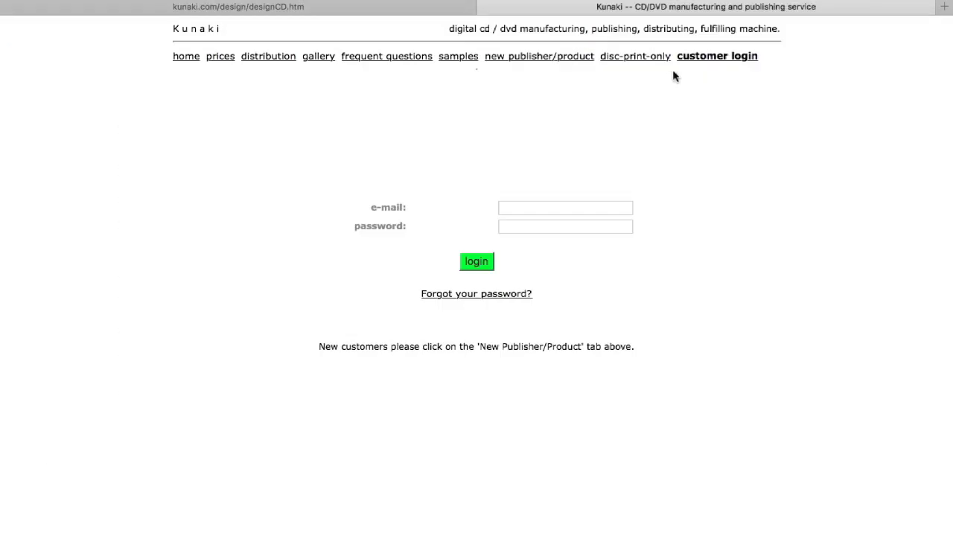
- Log in with the account e-mail and password, declining to save the password
click(523, 206)
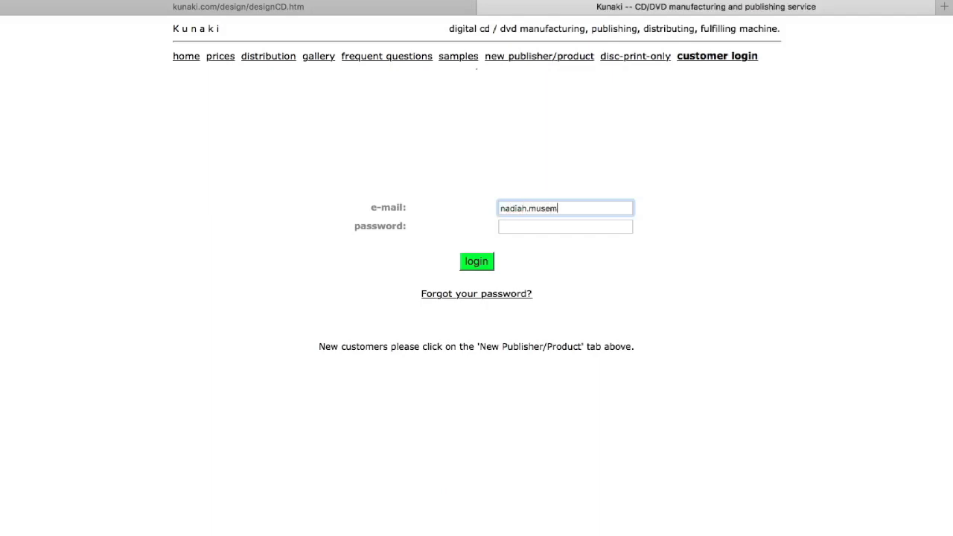
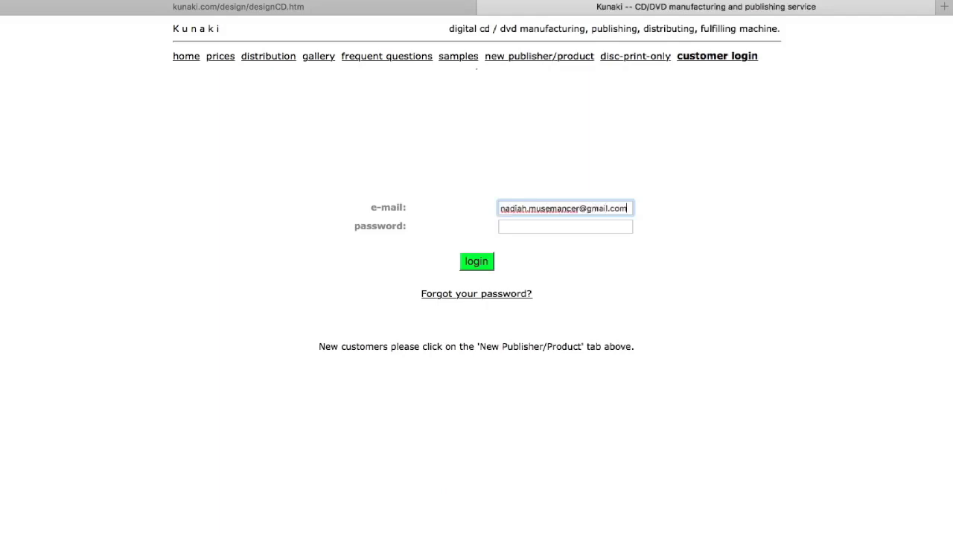
click(513, 226)
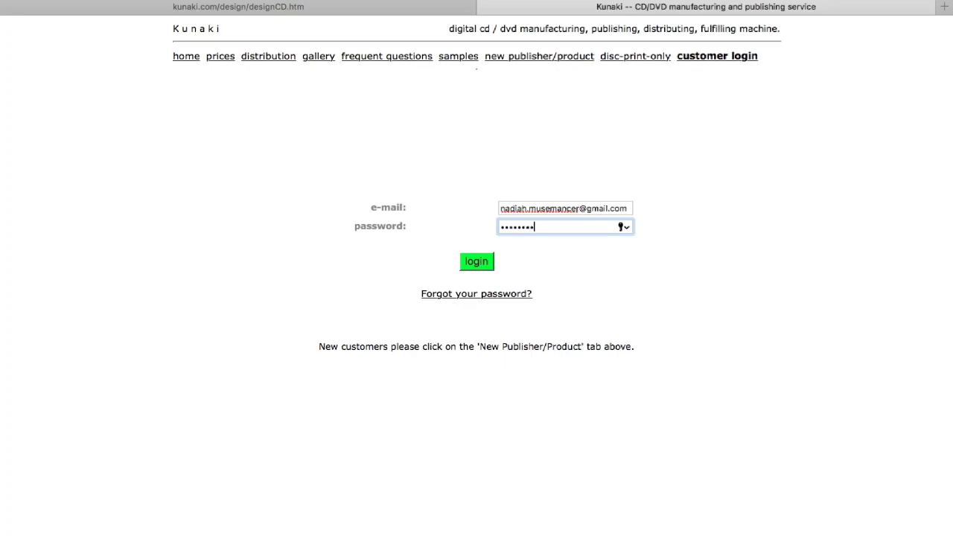
click(475, 263)
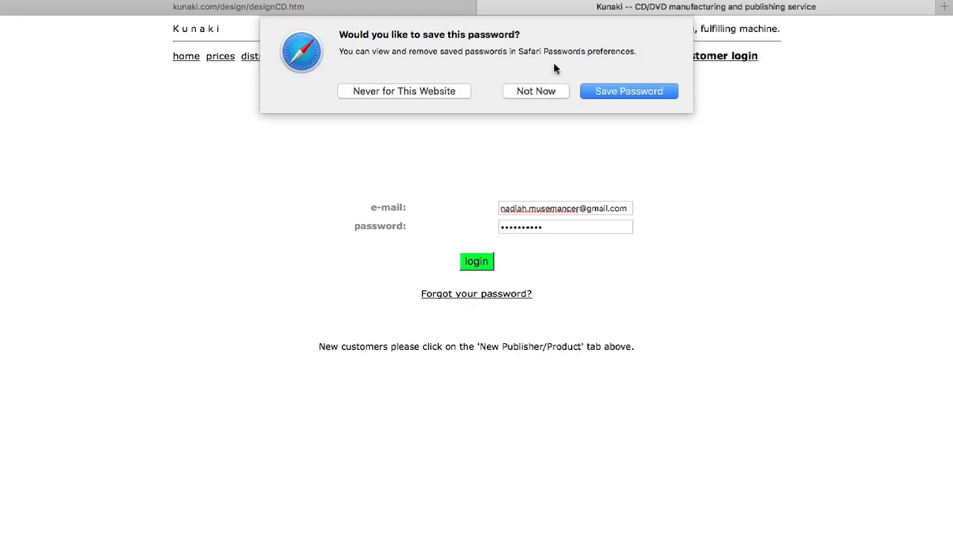
click(539, 91)
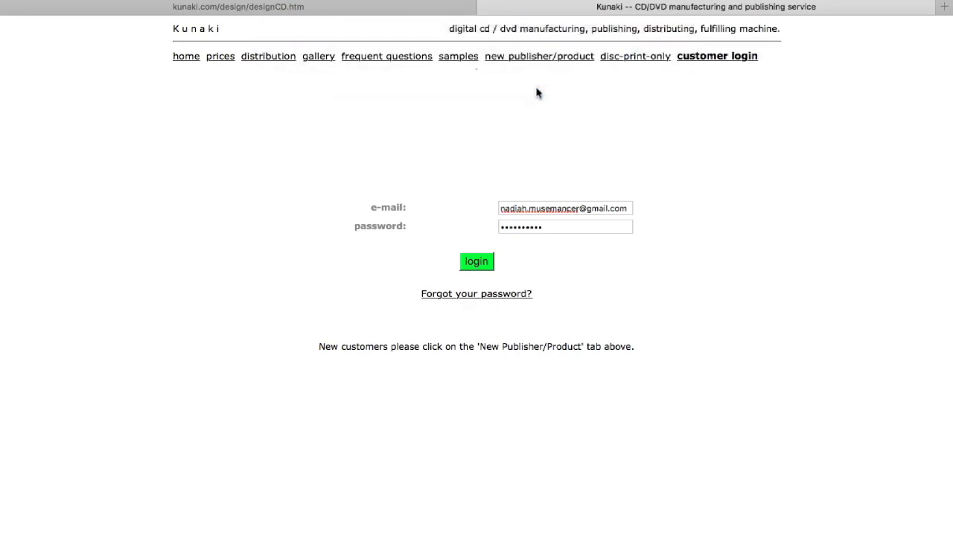
- Choose 'Create and submit new product' on the account page and view the product types
scroll(538, 93, down, 5)
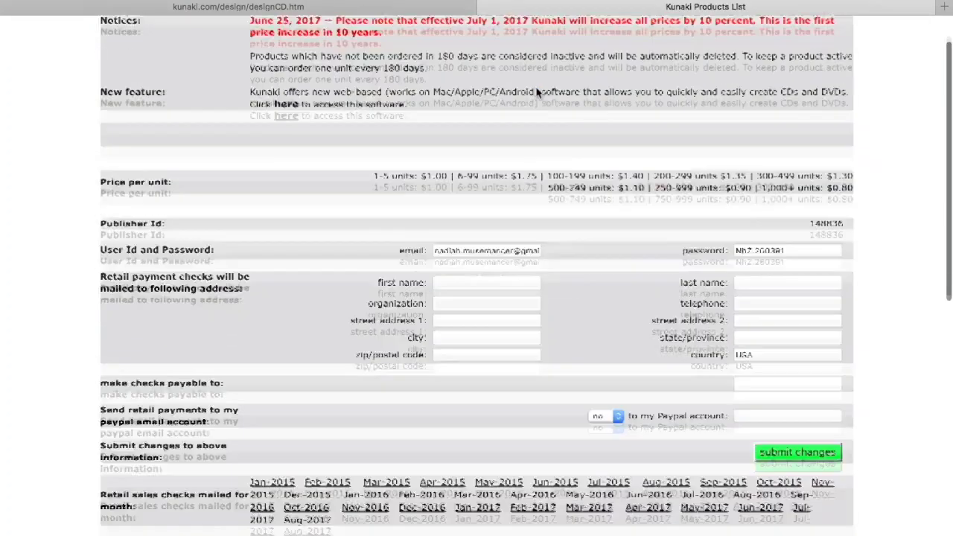
scroll(537, 92, down, 5)
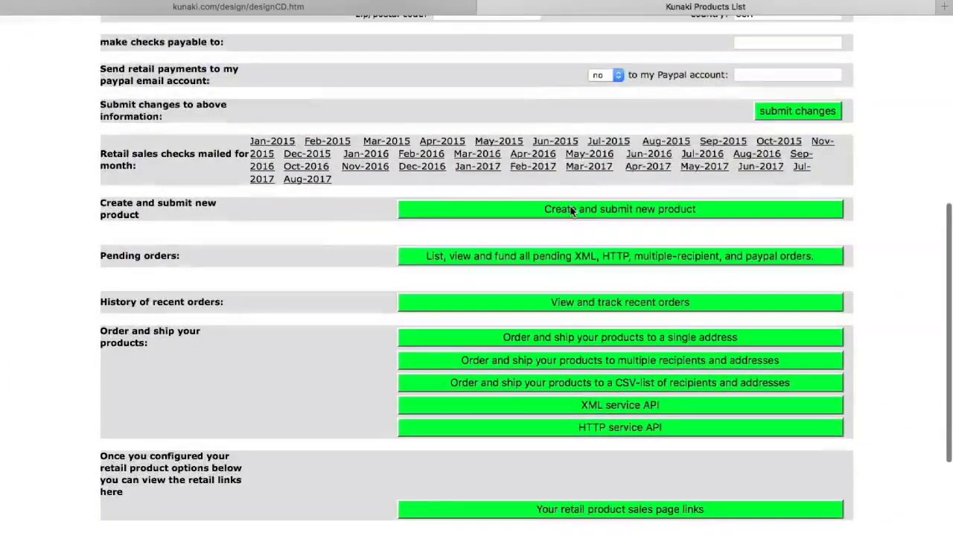
click(572, 210)
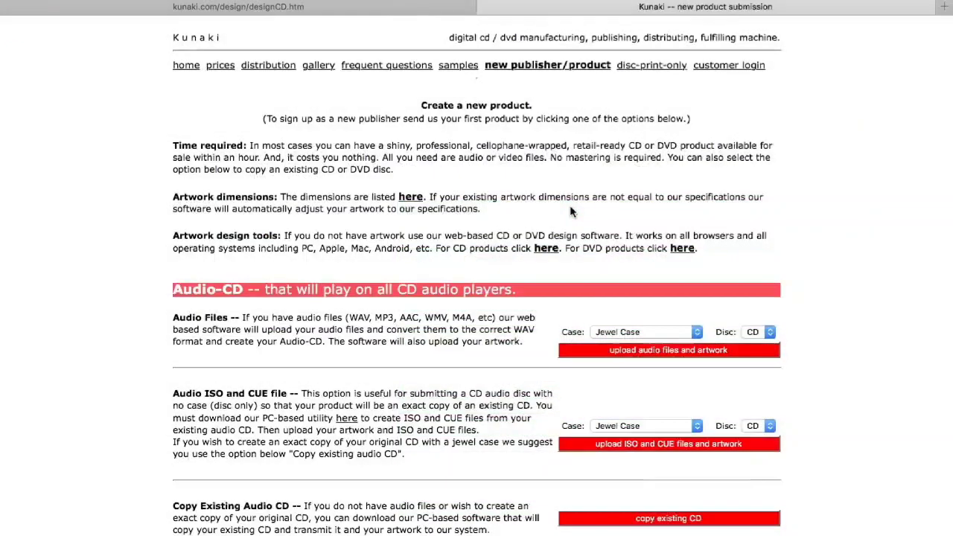
scroll(570, 211, down, 3)
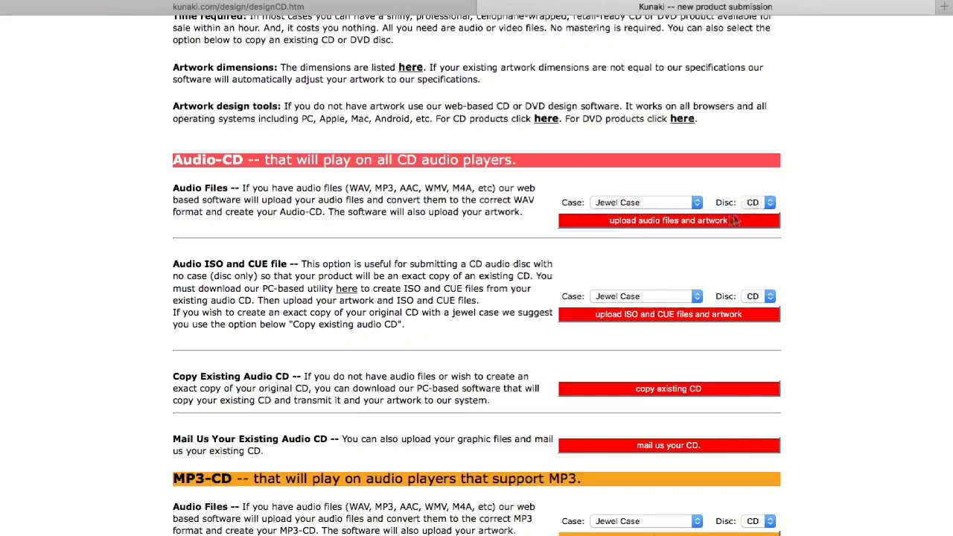
- Choose the Audio-CD 'upload audio files and artwork' option and scroll through the form
click(689, 222)
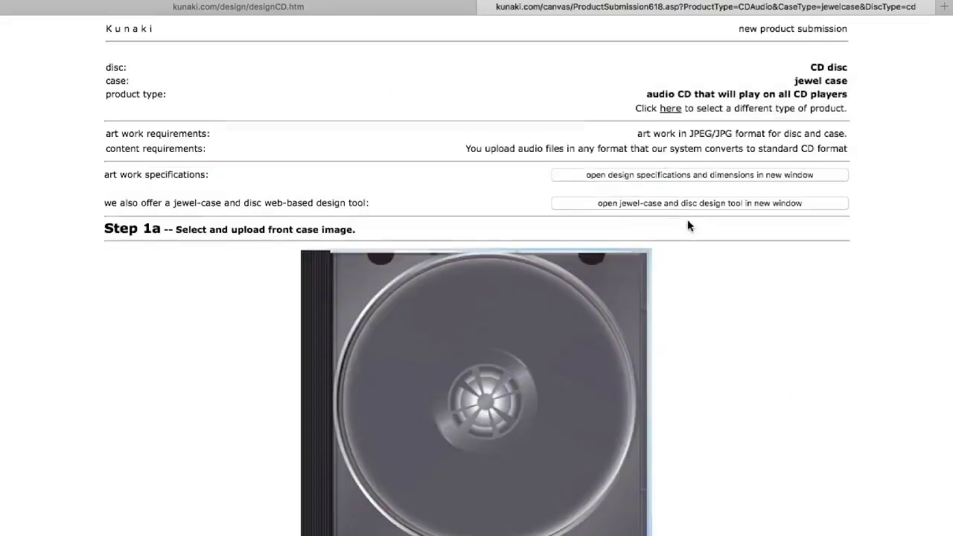
scroll(687, 218, down, 10)
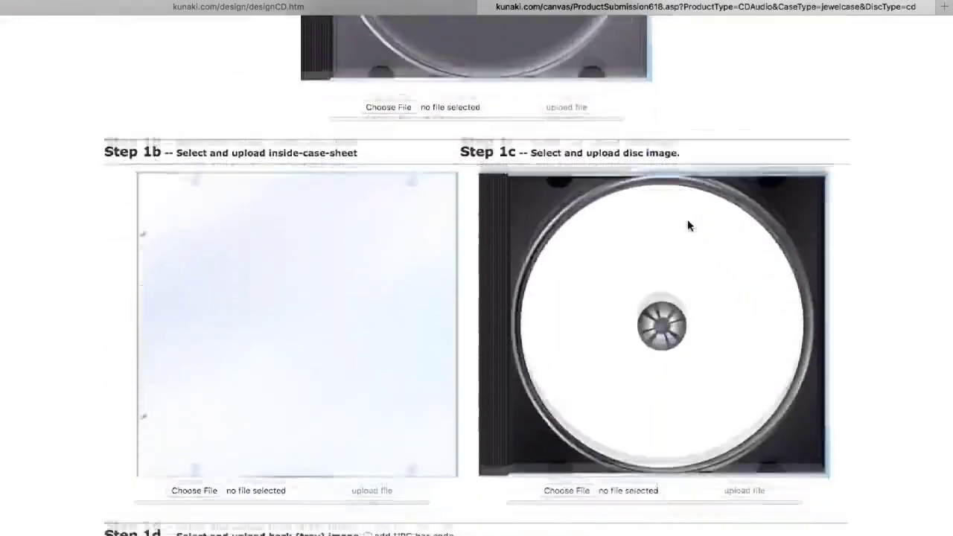
scroll(687, 219, down, 12)
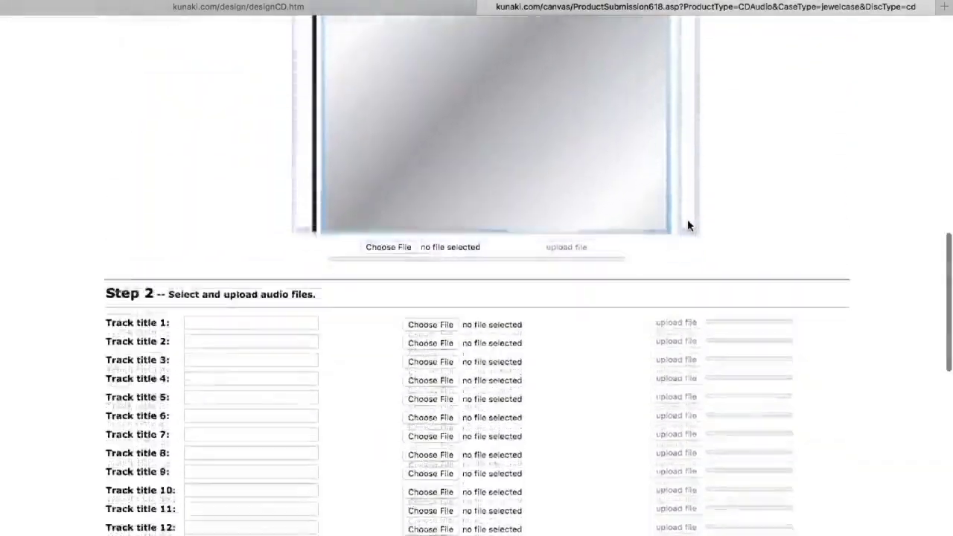
scroll(687, 219, down, 10)
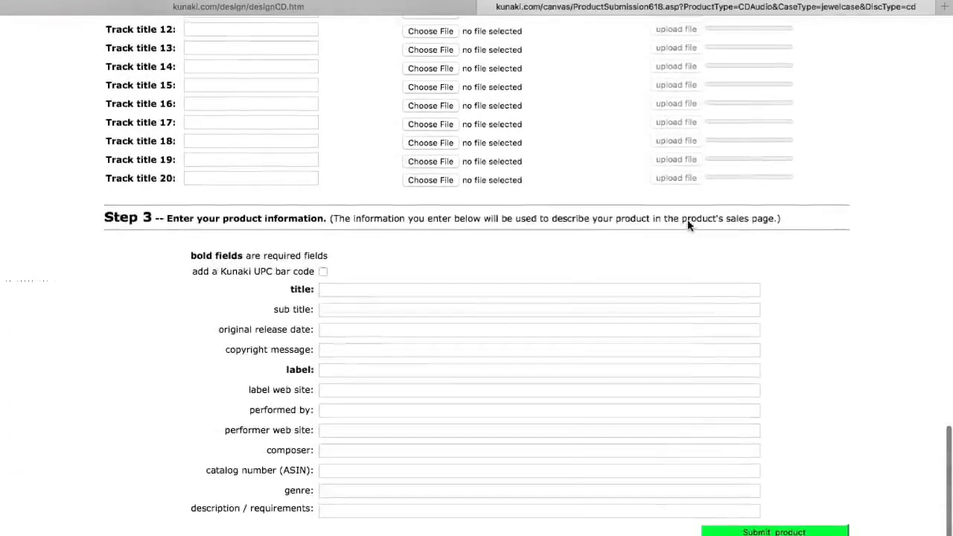
scroll(687, 223, up, 20)
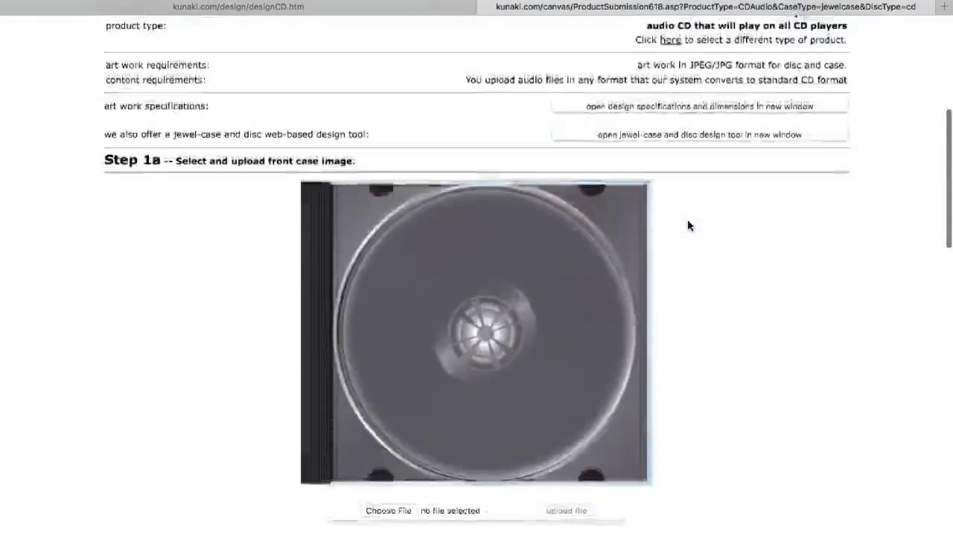
scroll(688, 224, down, 3)
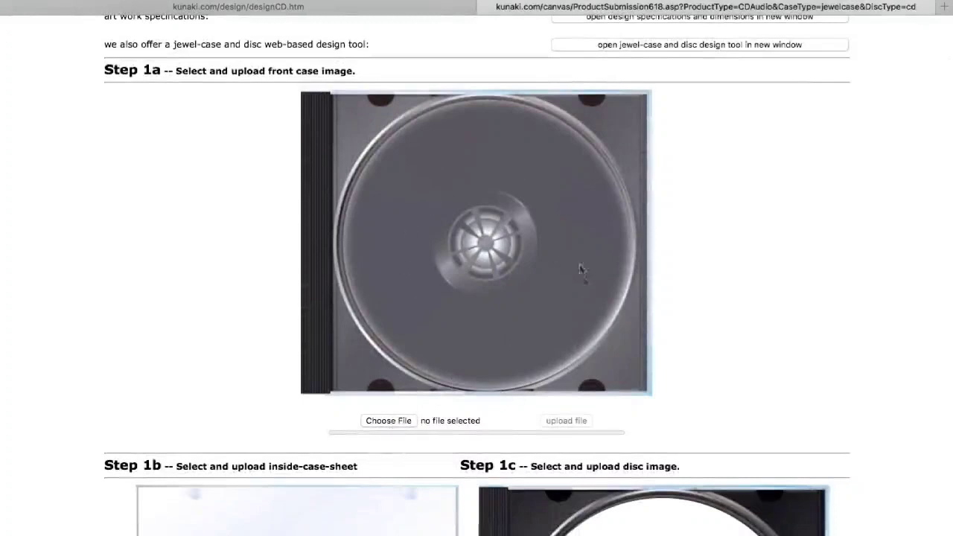
- Upload Cover 2 as the front case image
click(402, 421)
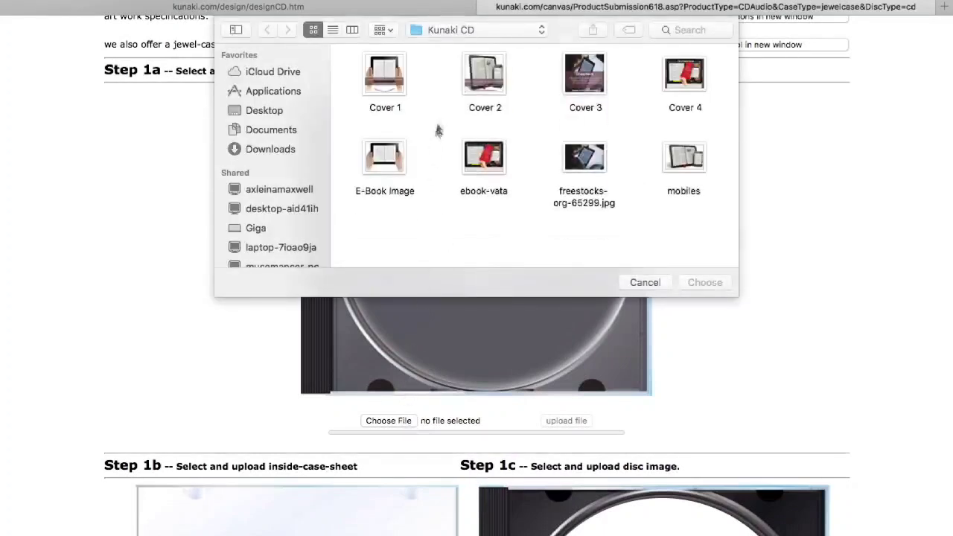
click(488, 91)
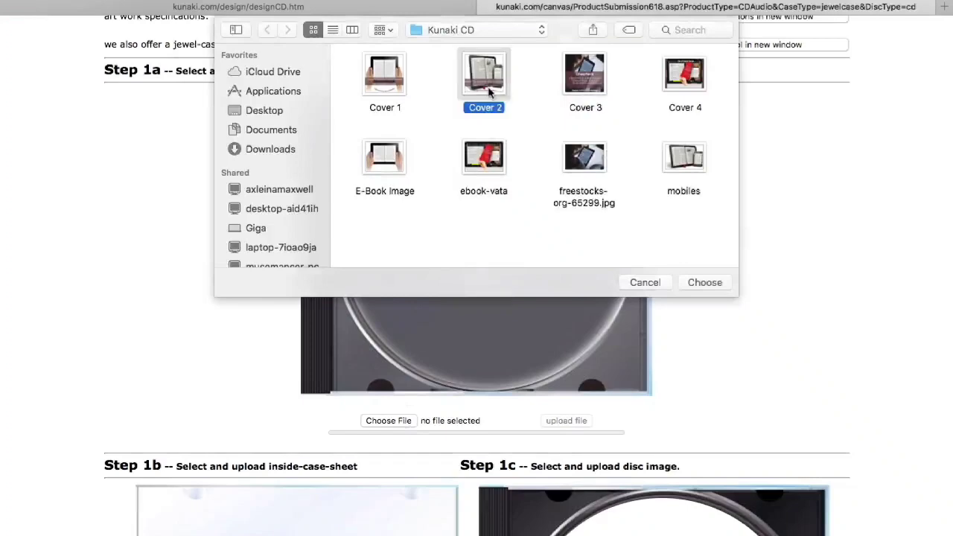
click(703, 282)
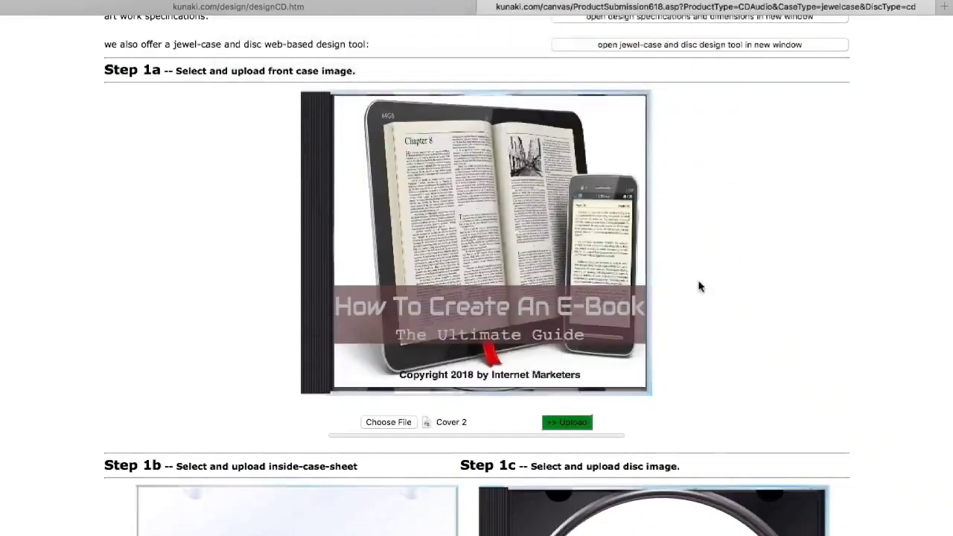
scroll(699, 287, down, 10)
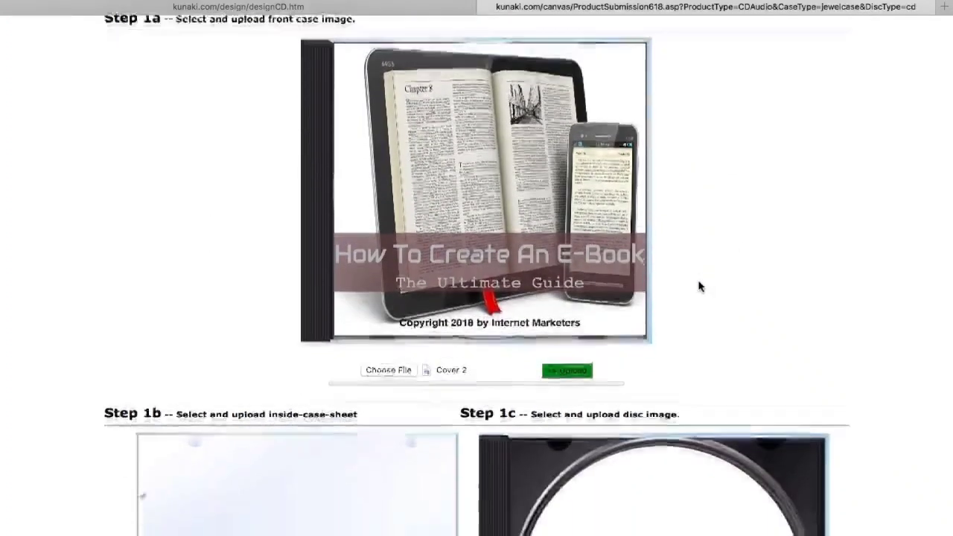
scroll(699, 286, down, 2)
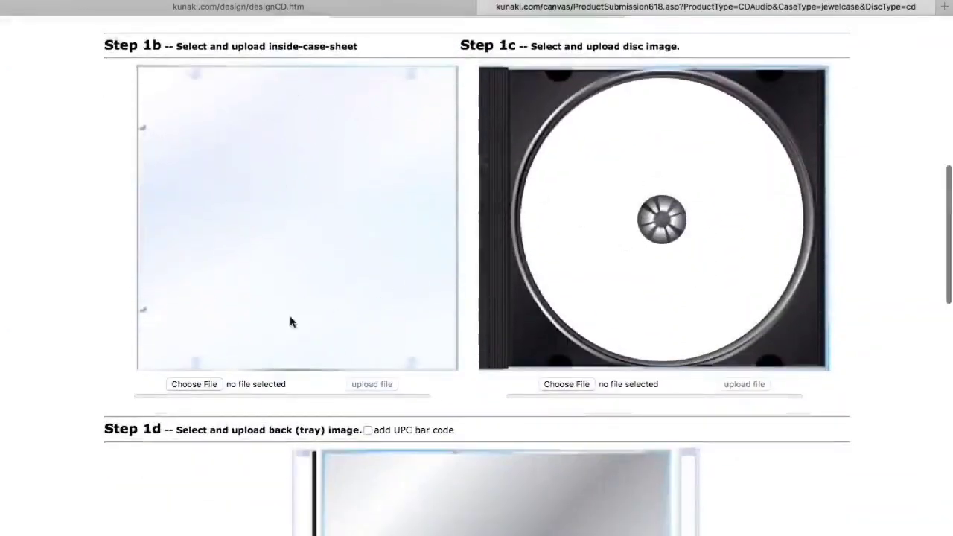
- Upload Cover 3 as the inside case sheet and Cover 1 as the disc image
click(193, 384)
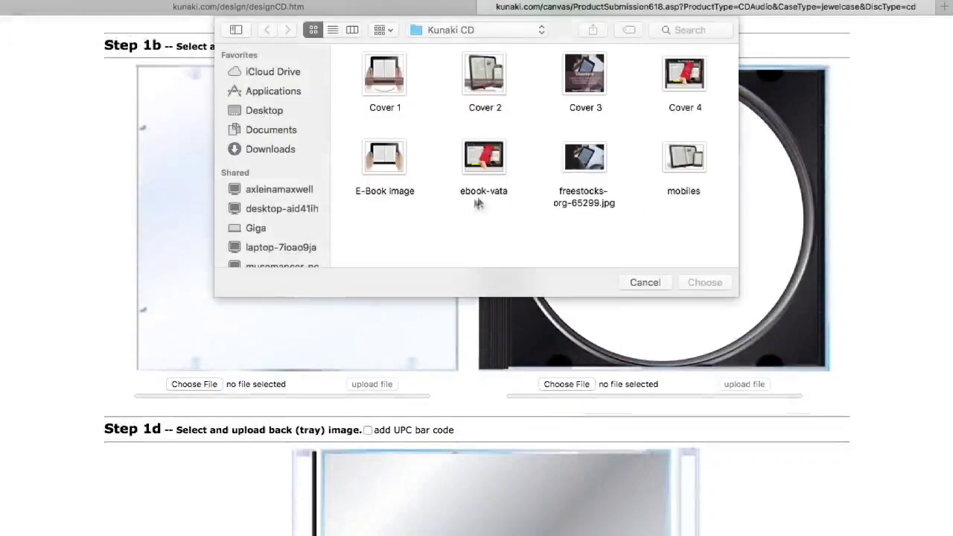
click(588, 86)
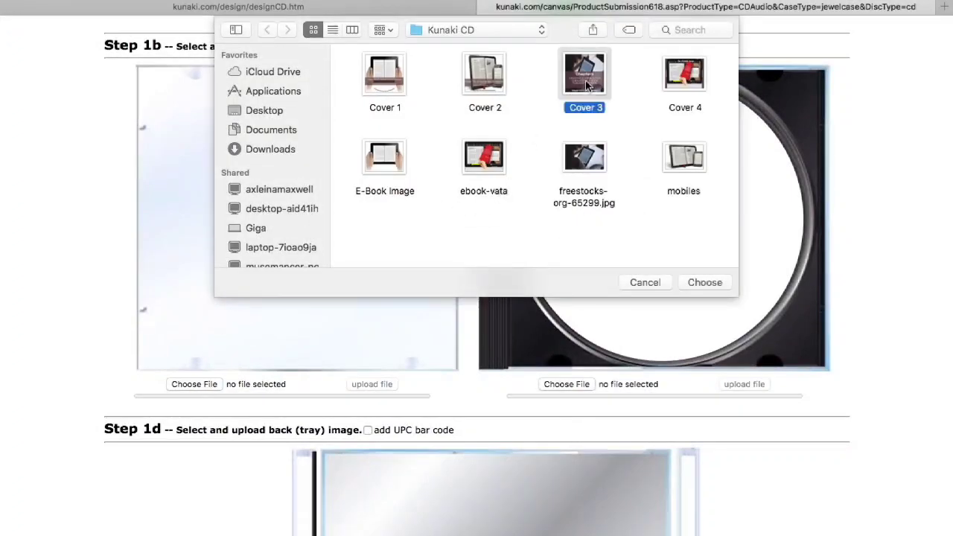
click(700, 282)
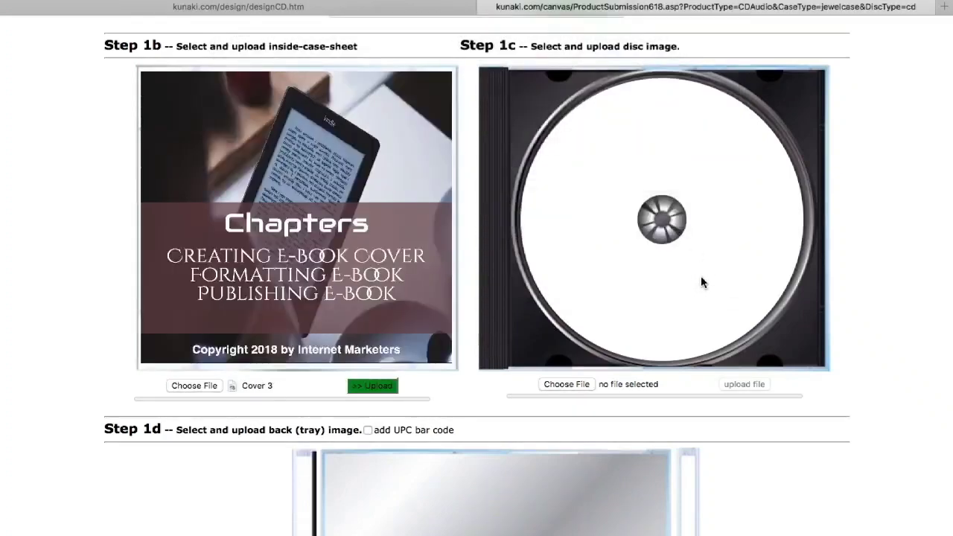
click(580, 387)
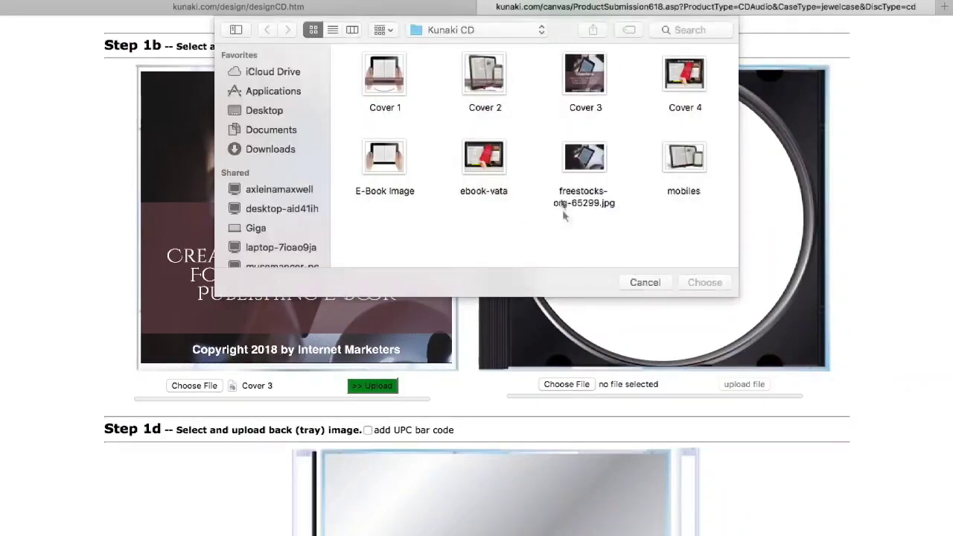
click(376, 84)
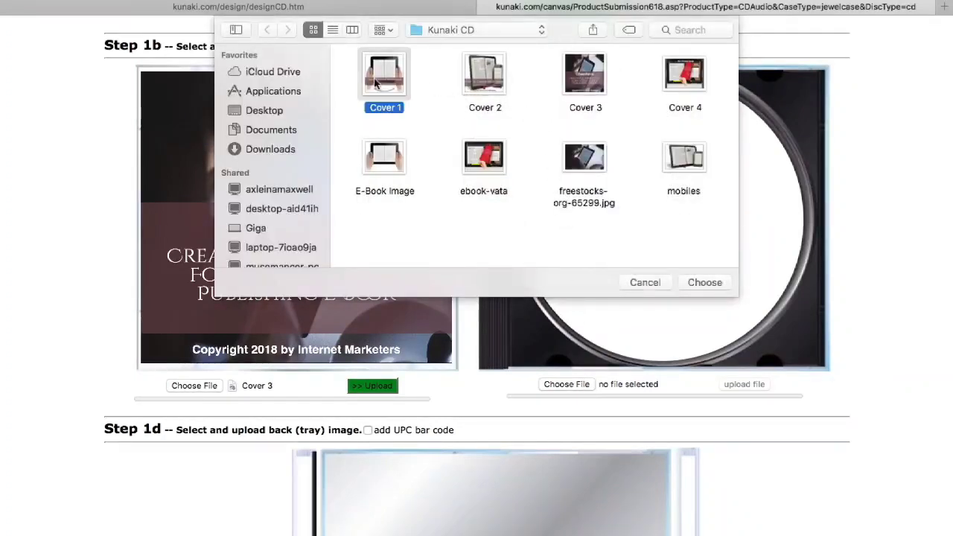
click(713, 285)
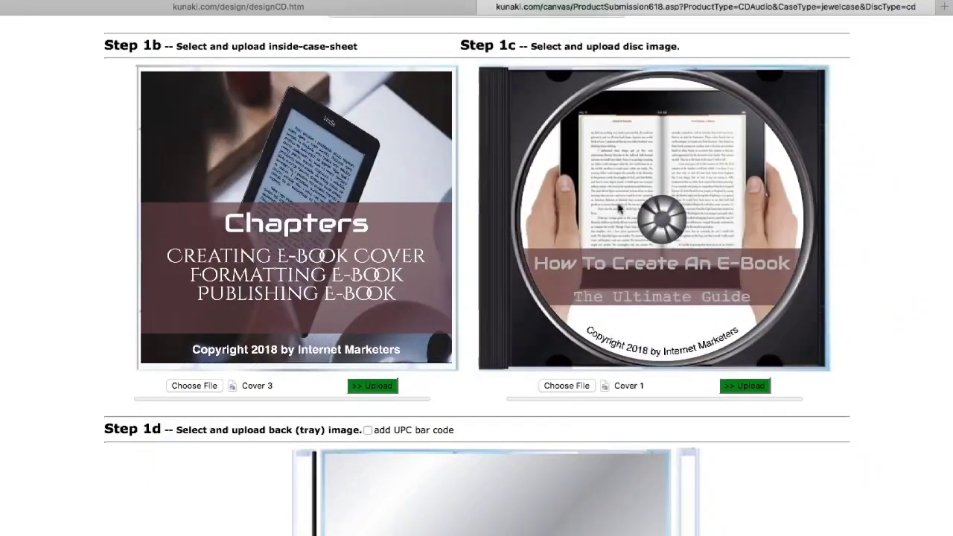
scroll(617, 210, down, 5)
scroll(617, 210, down, 3)
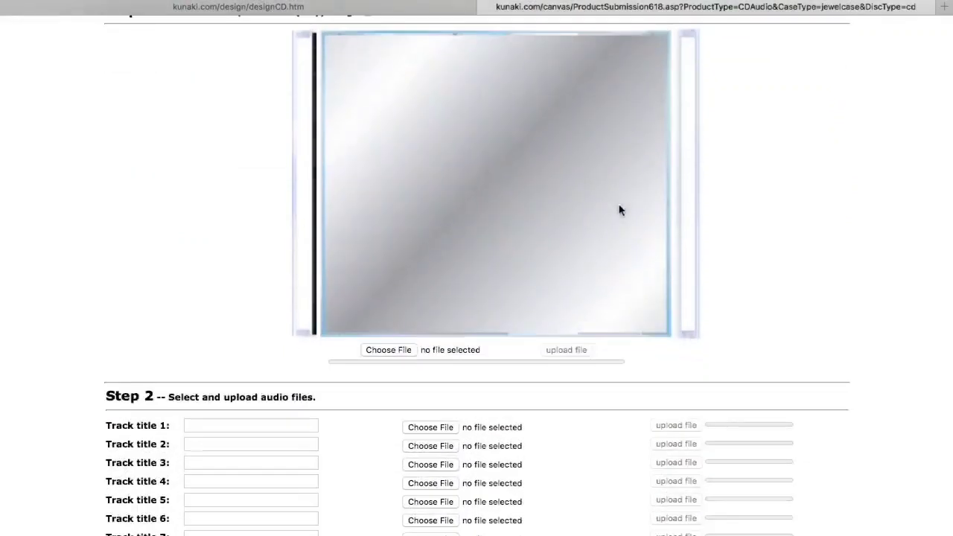
- Choose Cover 4 from the Kunaki CD folder as the CD case's back tray image
click(383, 350)
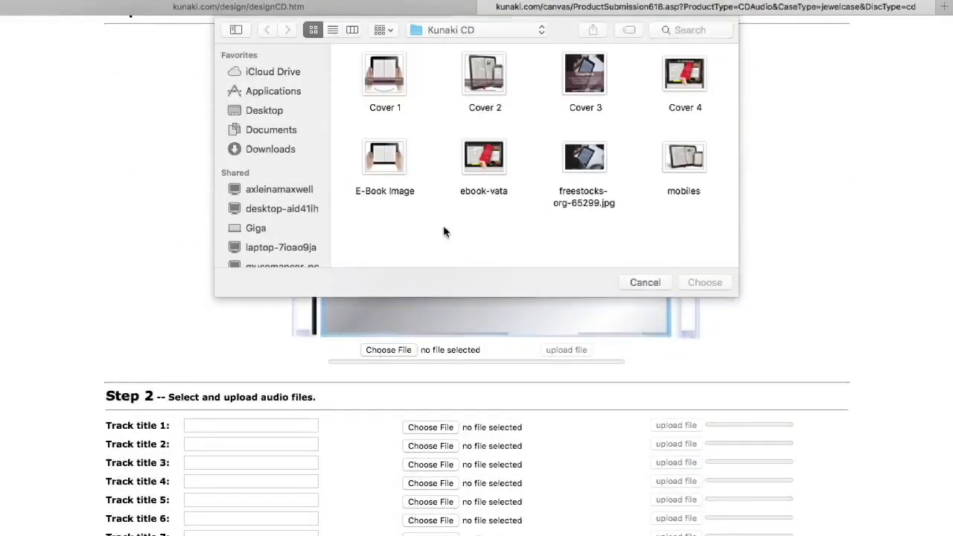
click(487, 168)
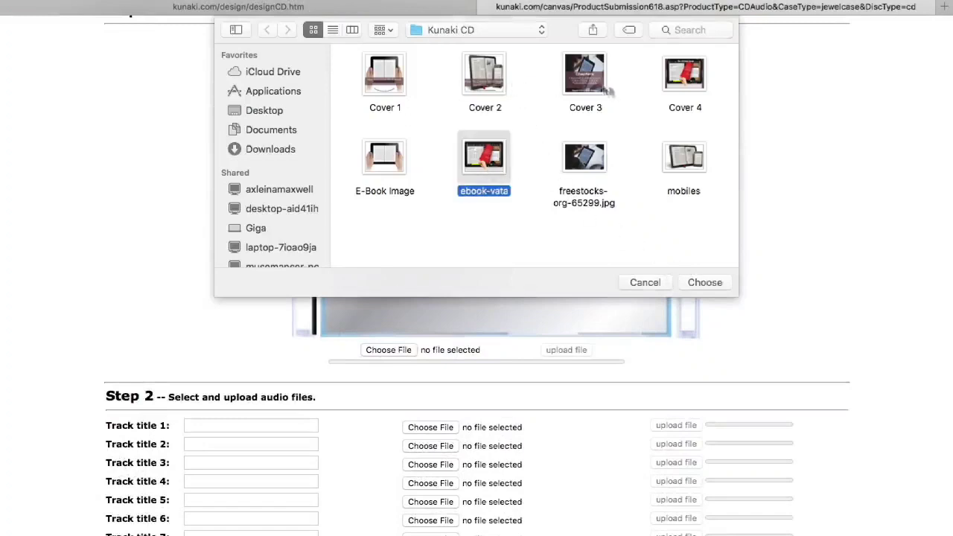
click(684, 96)
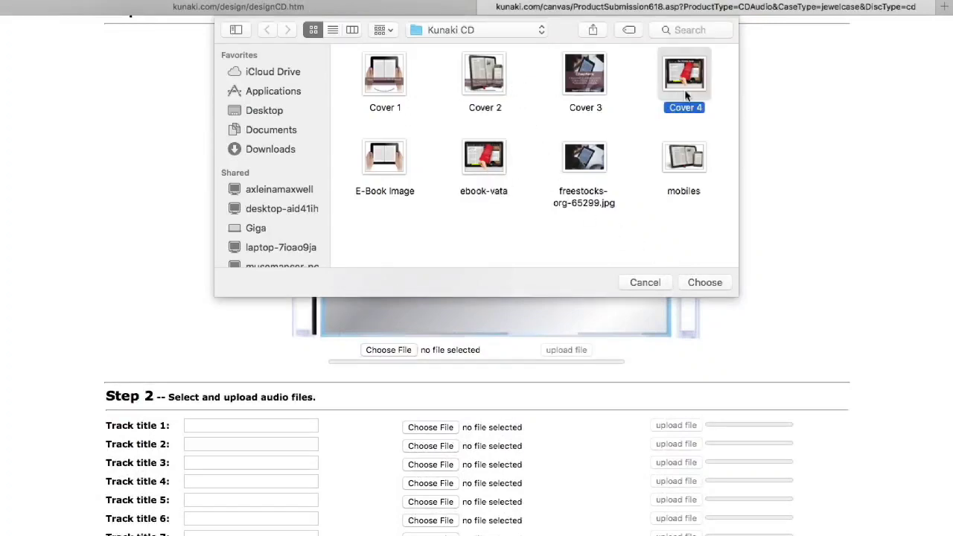
click(700, 283)
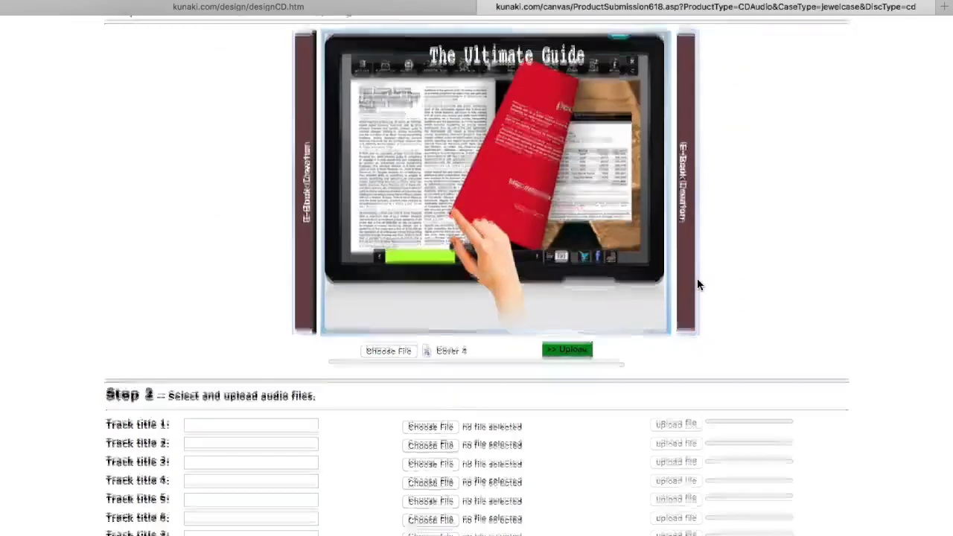
scroll(696, 280, down, 7)
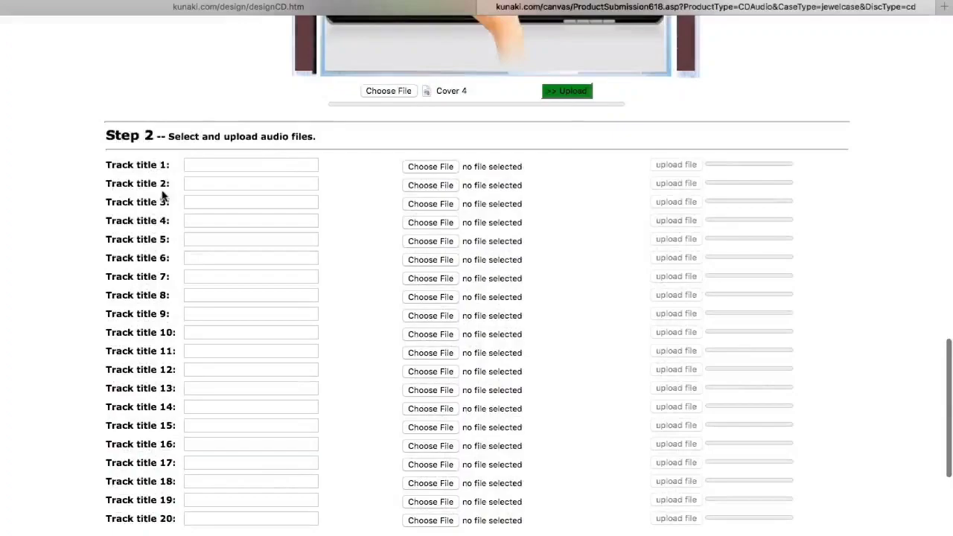
scroll(163, 206, up, 10)
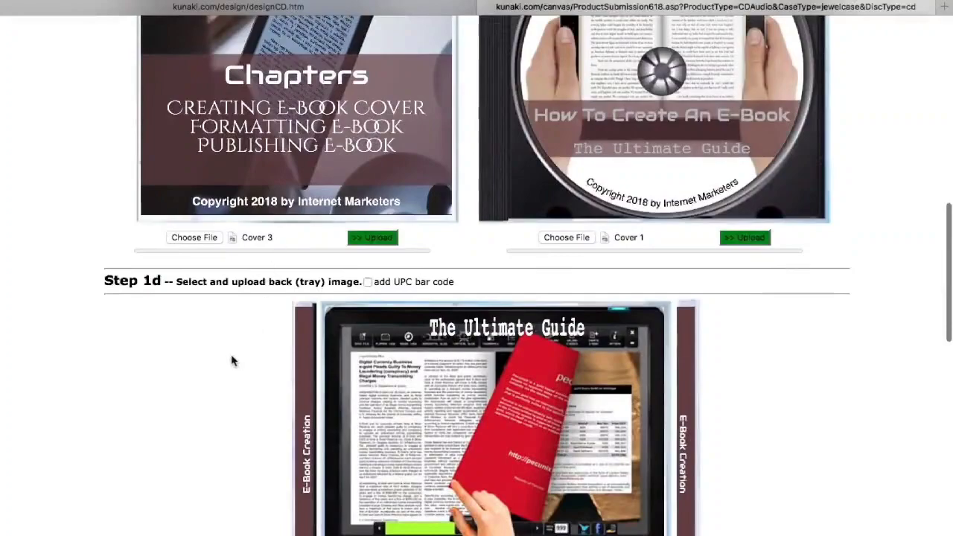
scroll(230, 361, down, 5)
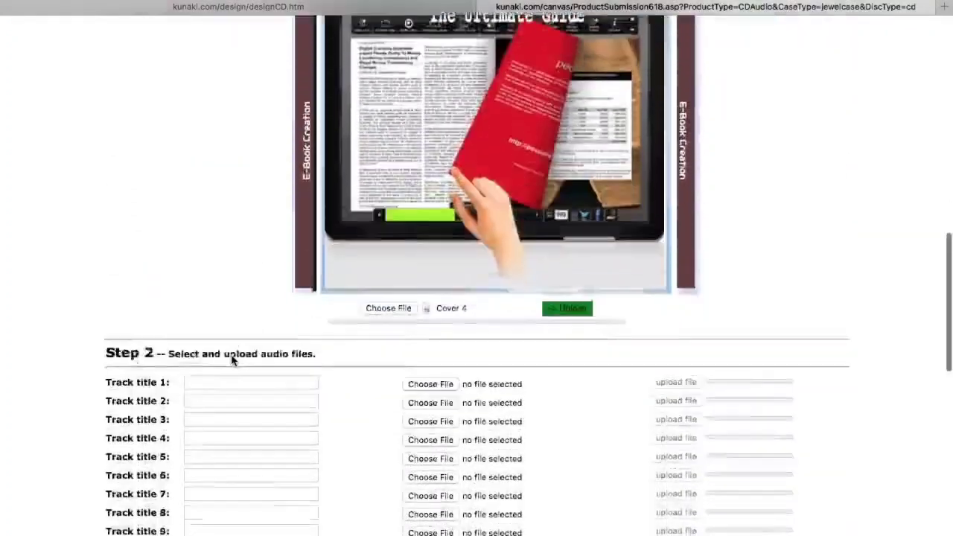
scroll(231, 360, down, 2)
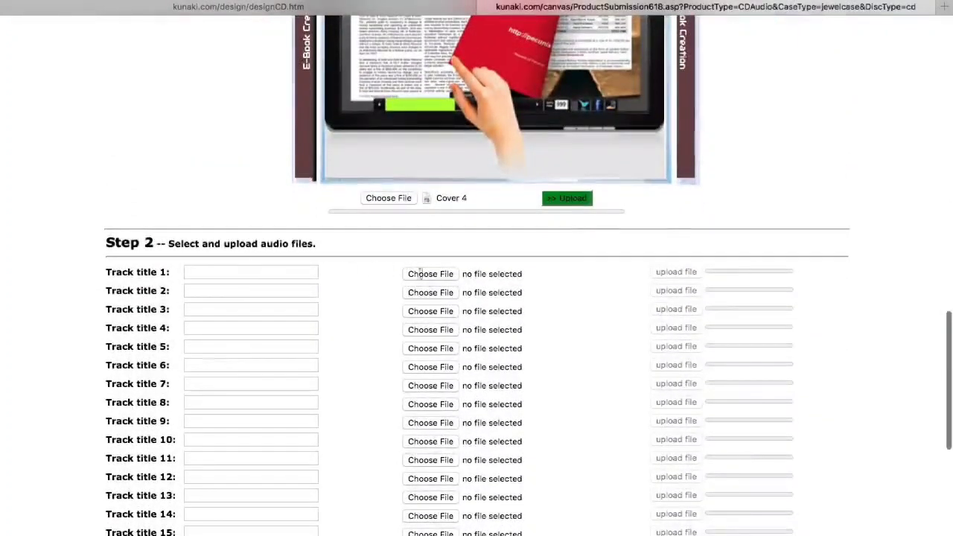
- Enter the track 1–3 titles: Creating E-Book Cover, Formatting E-Book and Publishing E-Book
click(273, 270)
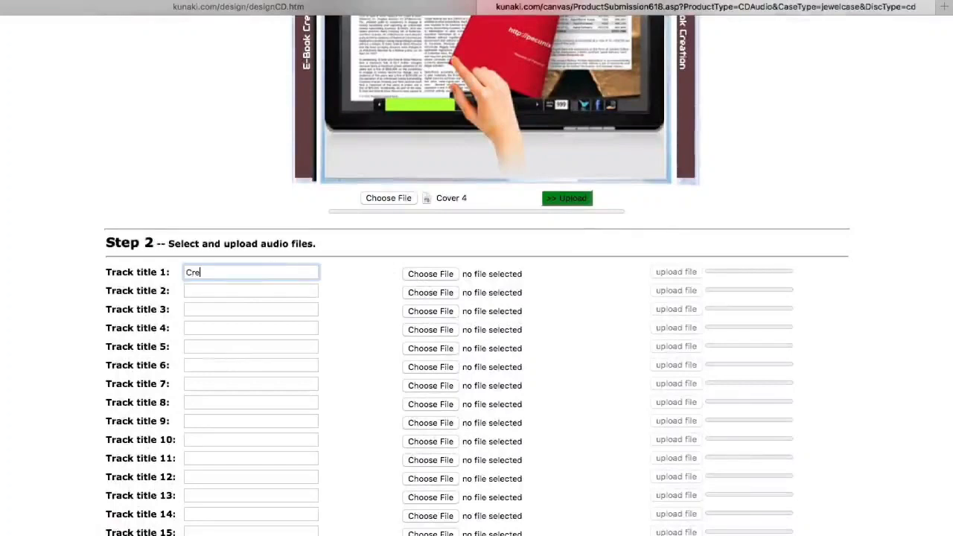
text(Creating )
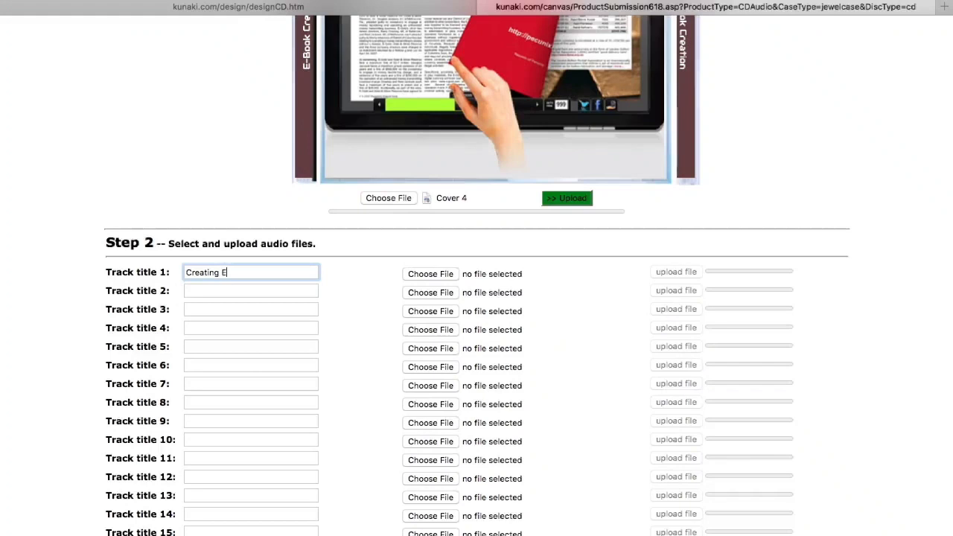
text(E-Book Cover)
click(250, 286)
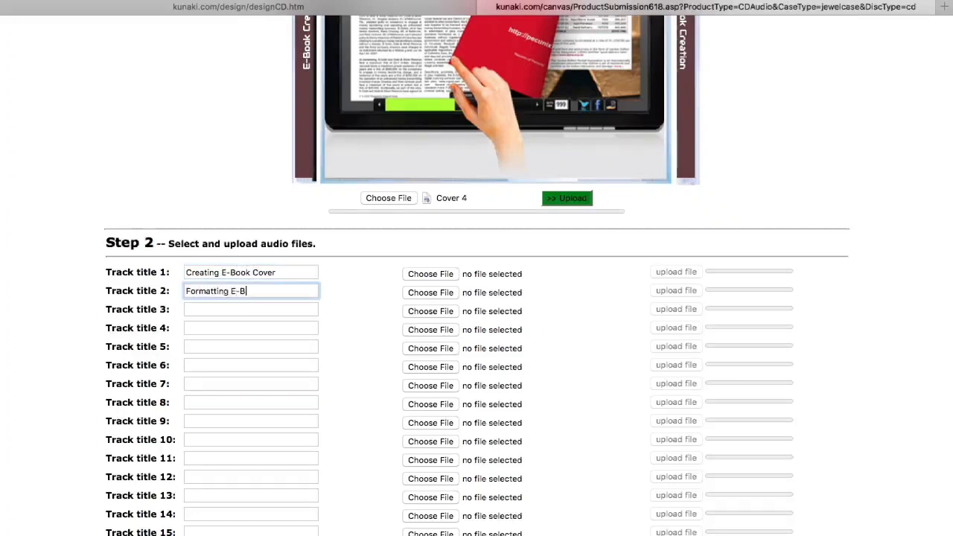
click(237, 304)
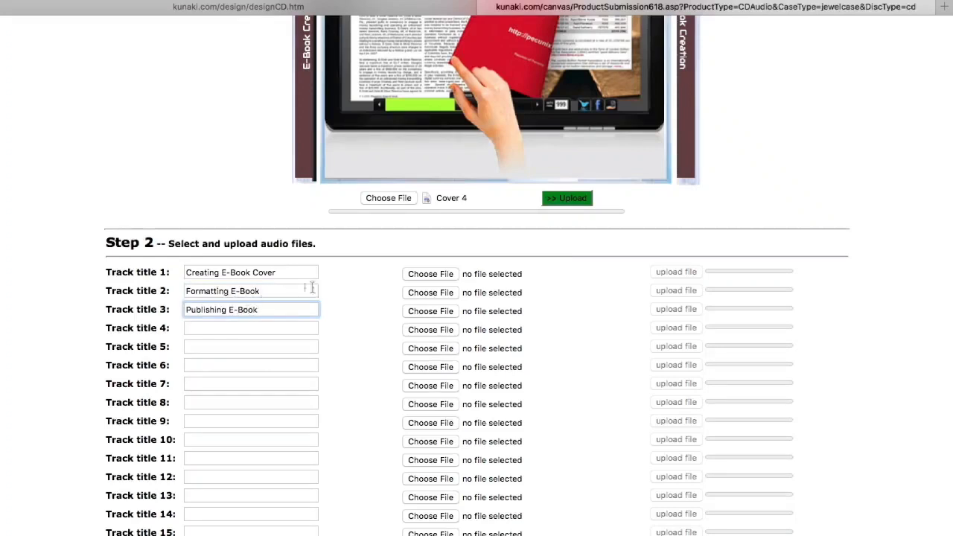
- Attach 141014_007 from the Music library as track 1's audio file
click(422, 275)
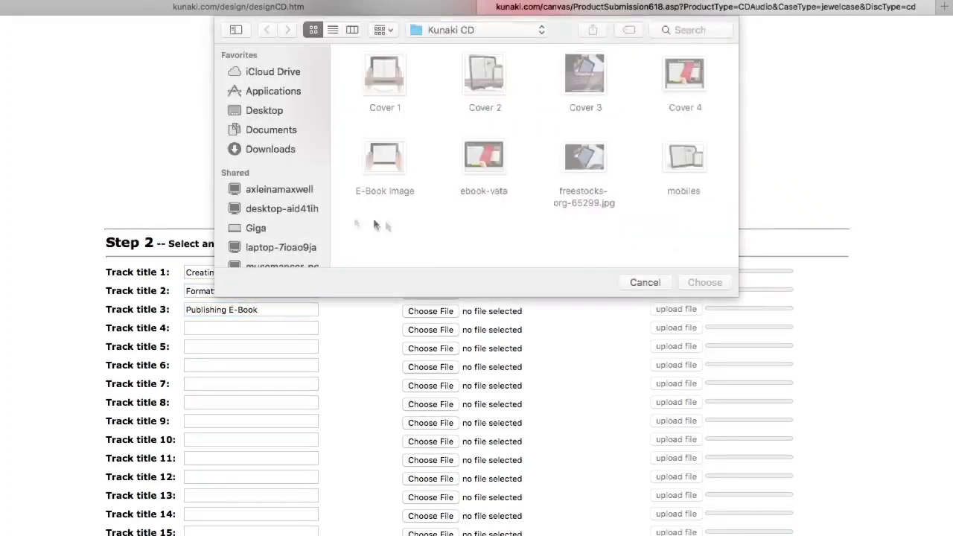
scroll(313, 245, down, 10)
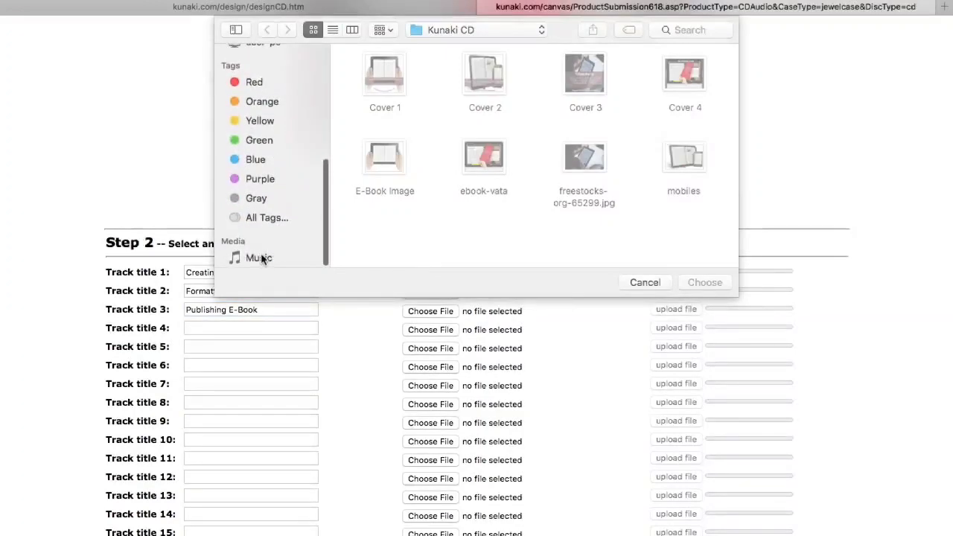
click(262, 259)
scroll(443, 216, down, 10)
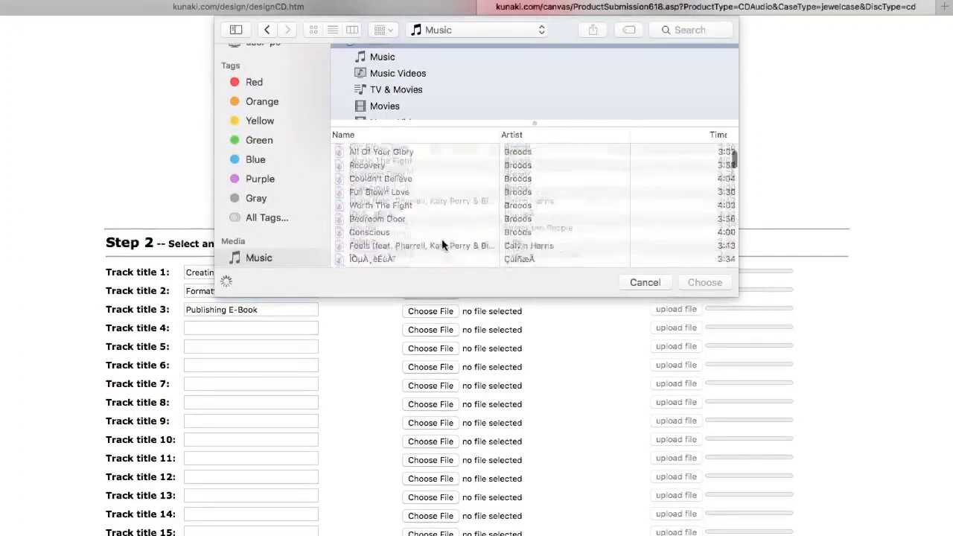
scroll(442, 244, down, 15)
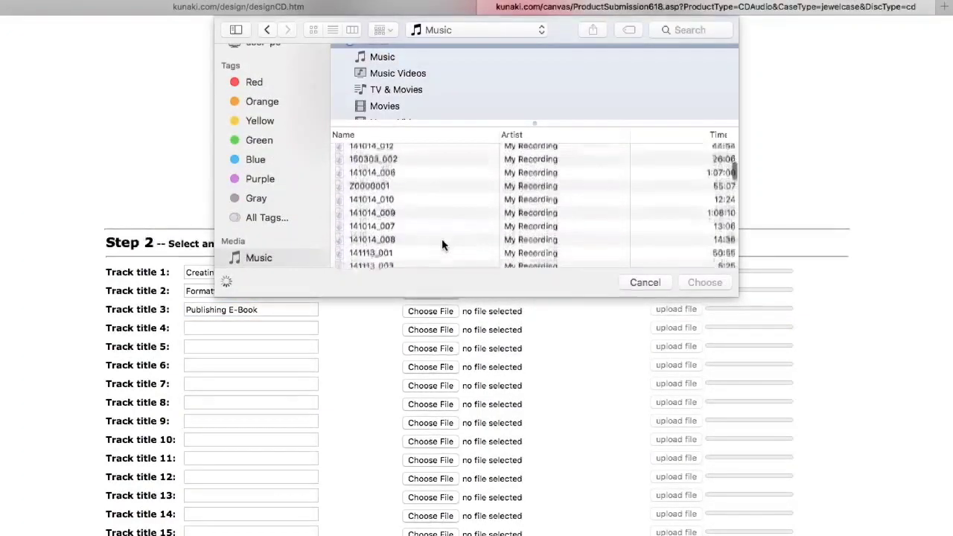
scroll(442, 244, down, 5)
scroll(443, 245, up, 4)
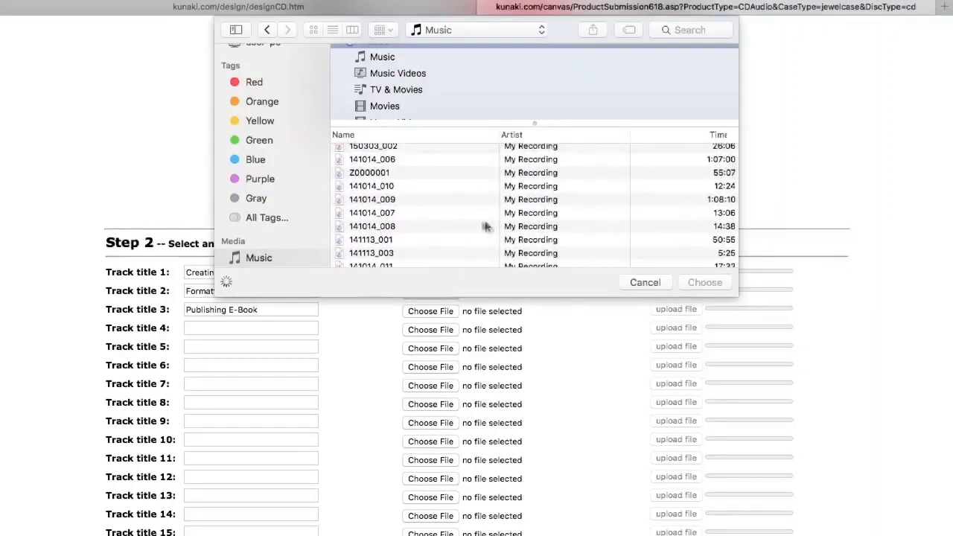
click(468, 213)
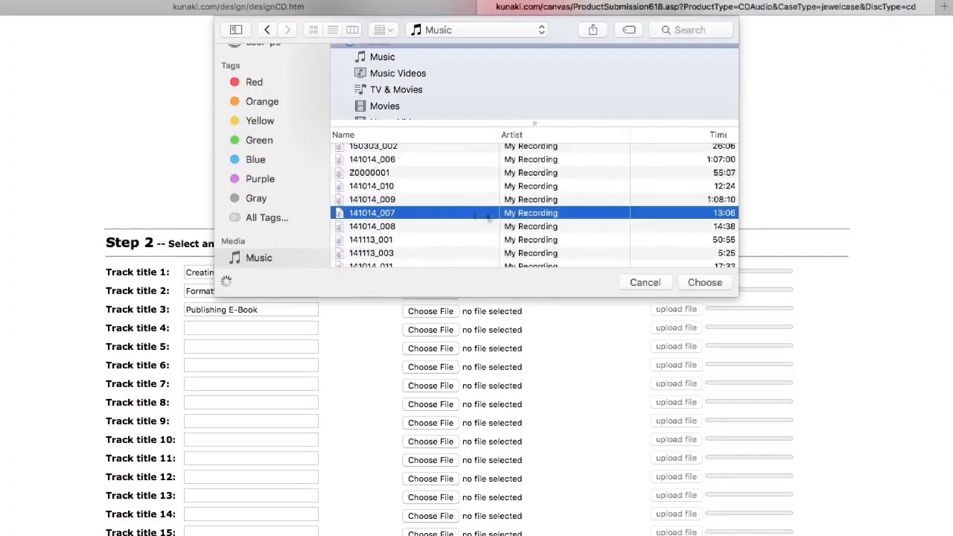
click(694, 282)
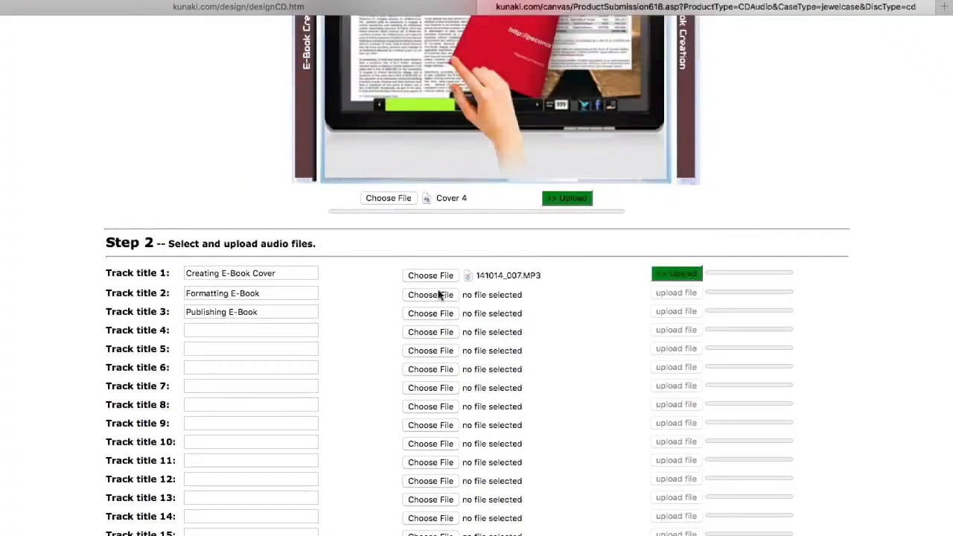
- Attach 141014_008 from the Music library as track 2's audio file
click(439, 295)
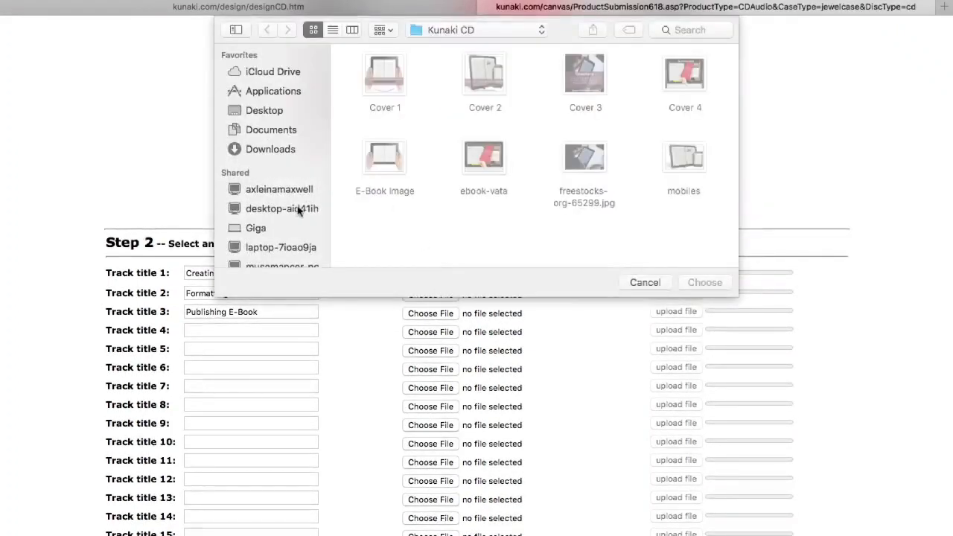
scroll(298, 214, down, 5)
scroll(291, 224, up, 2)
click(267, 82)
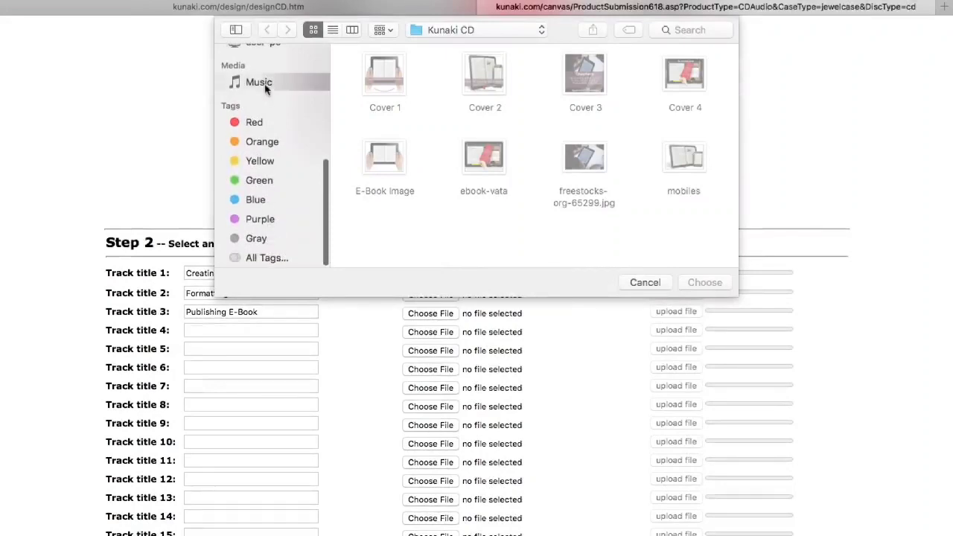
scroll(471, 223, down, 15)
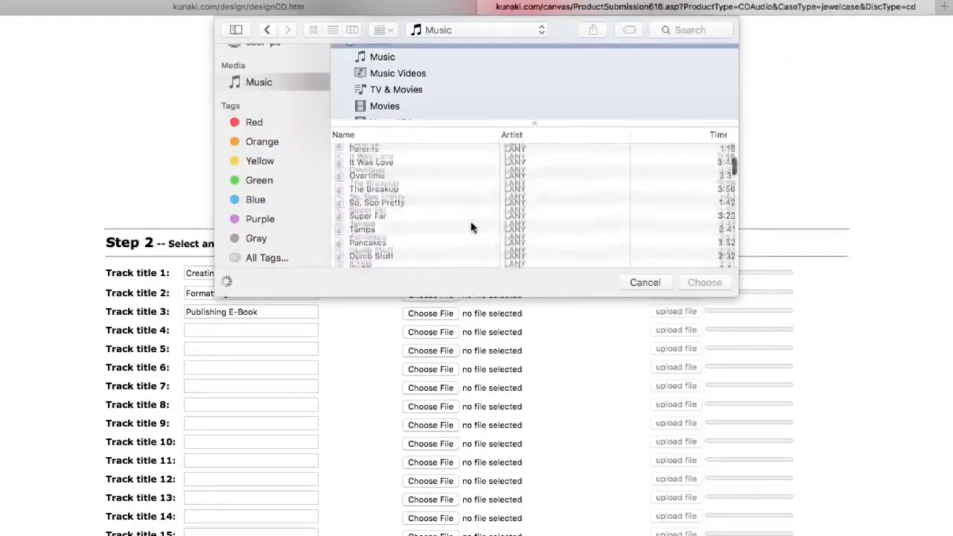
scroll(471, 227, down, 5)
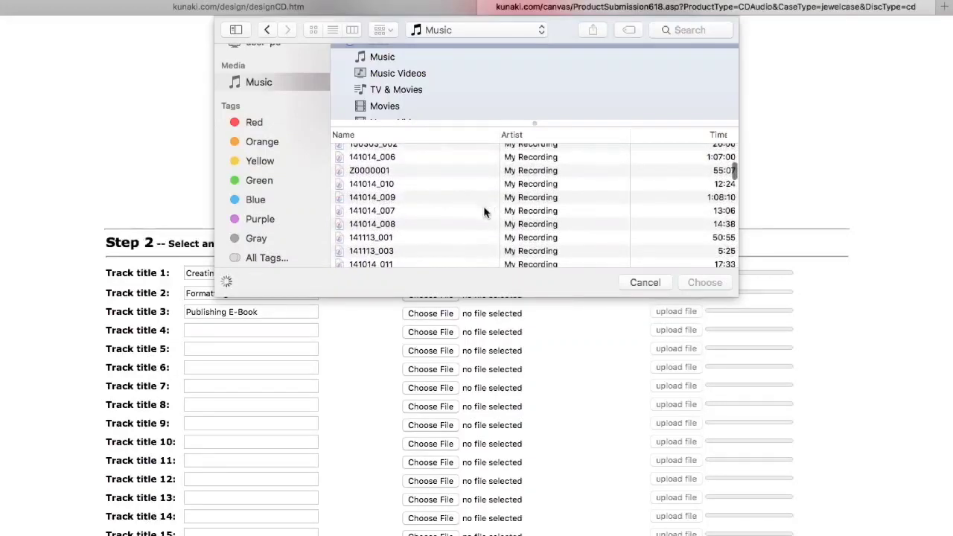
click(484, 211)
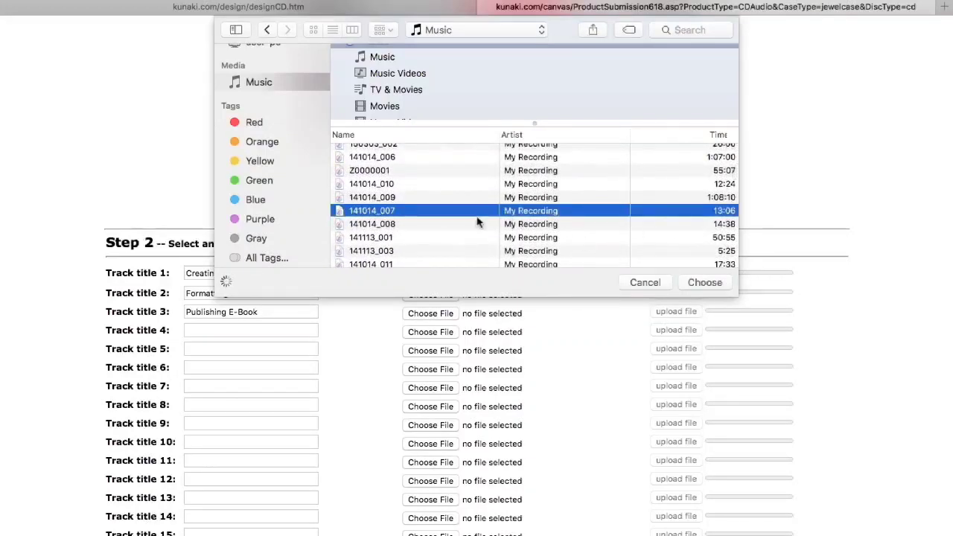
click(462, 223)
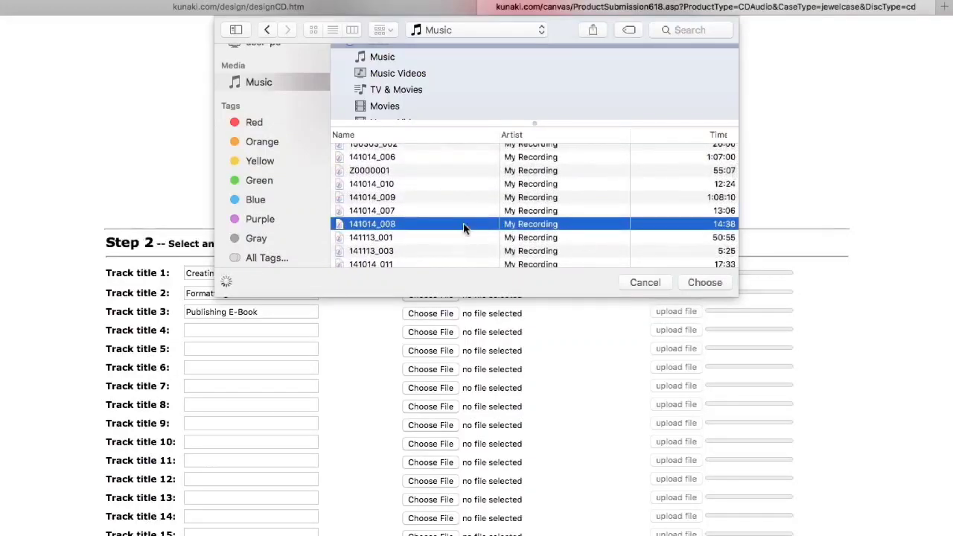
click(704, 283)
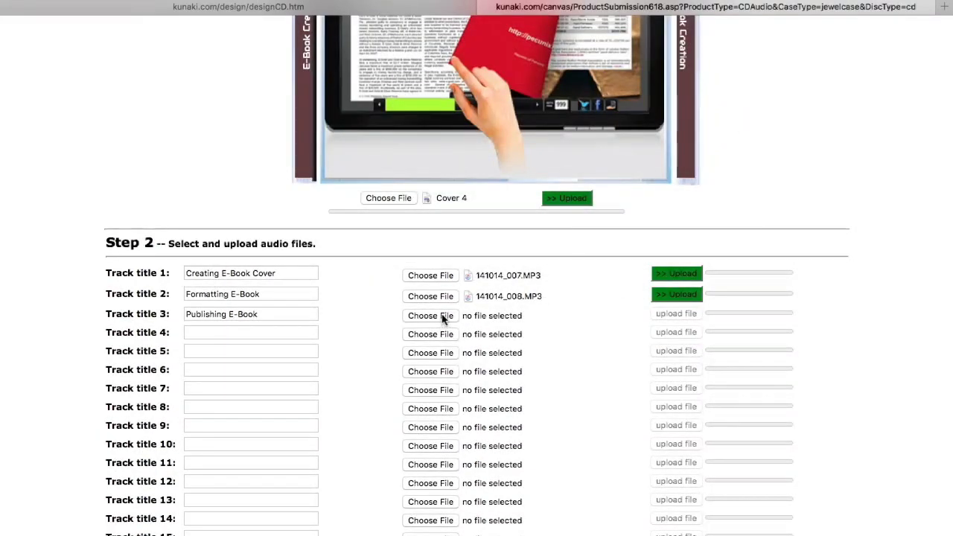
- Attach 141014_010 from the Music library as track 3's audio file
click(443, 316)
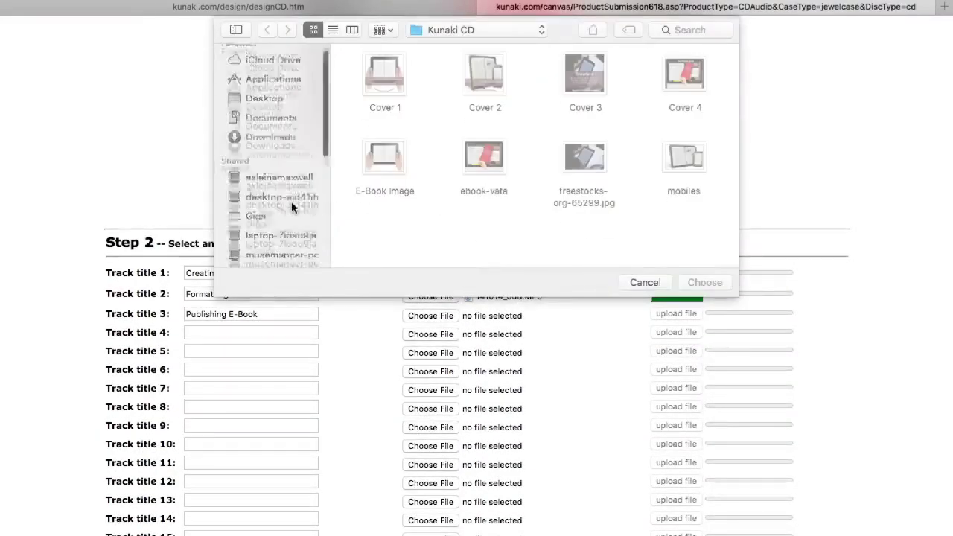
scroll(292, 208, down, 5)
click(260, 84)
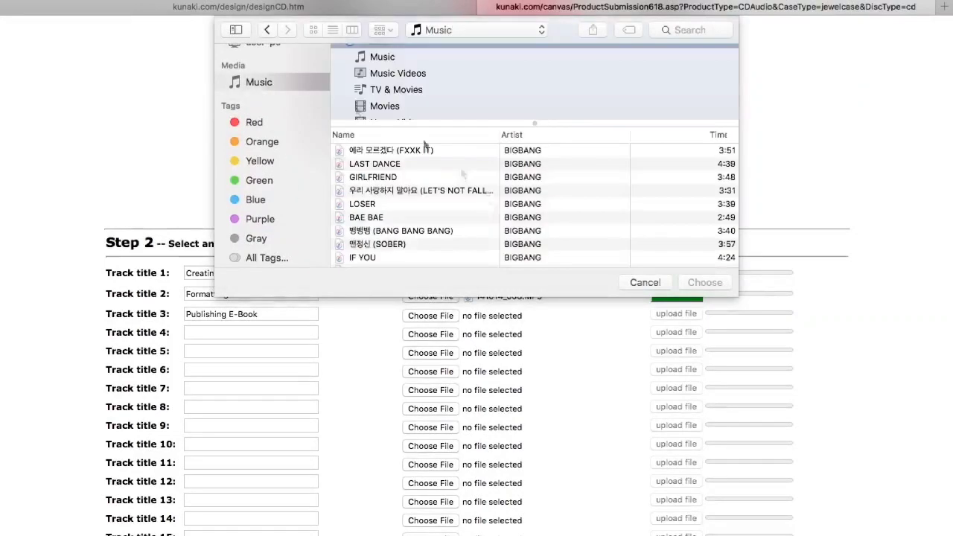
scroll(502, 213, down, 20)
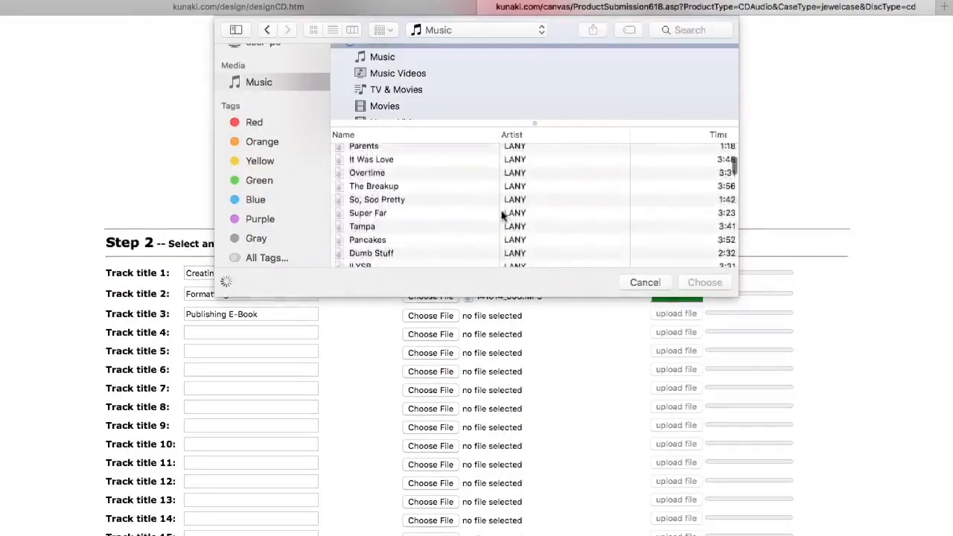
scroll(502, 214, down, 20)
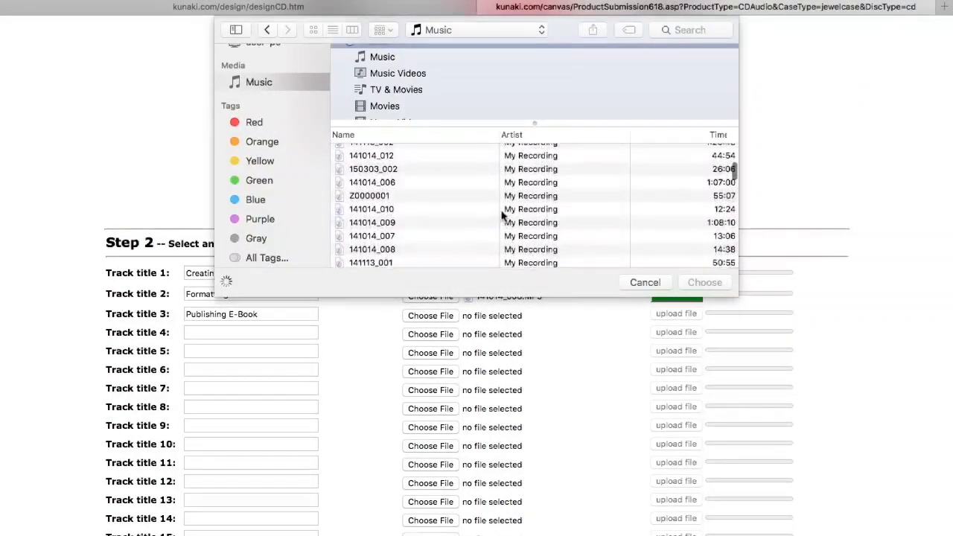
scroll(502, 214, up, 1)
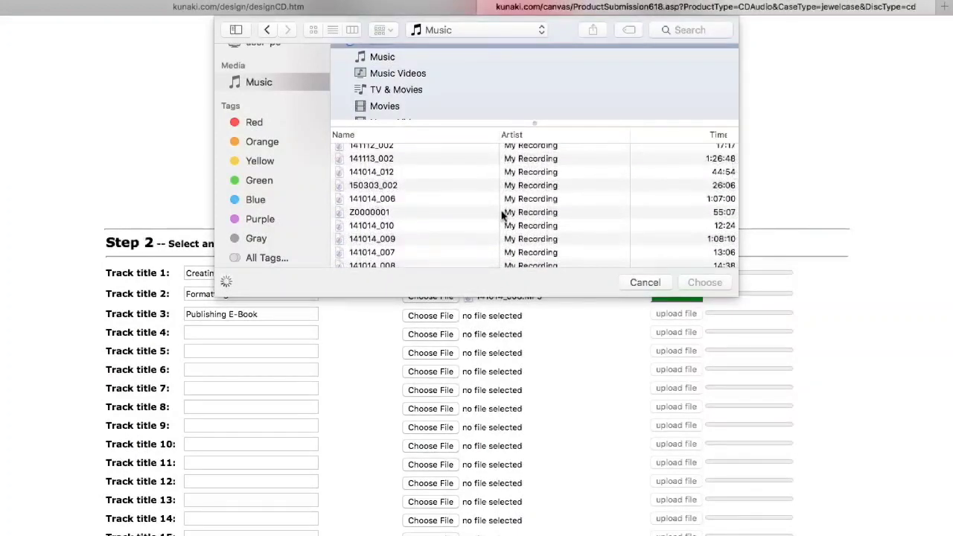
scroll(502, 214, down, 3)
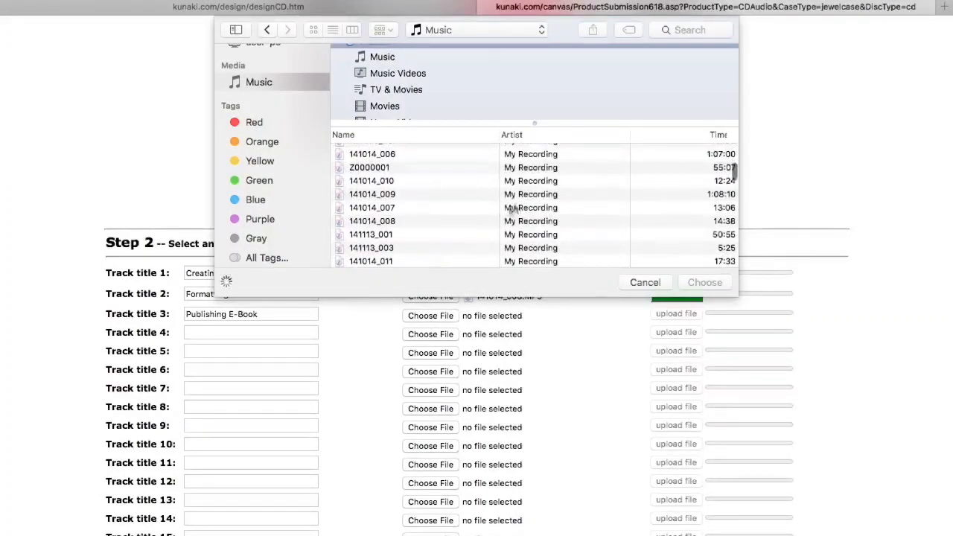
click(428, 181)
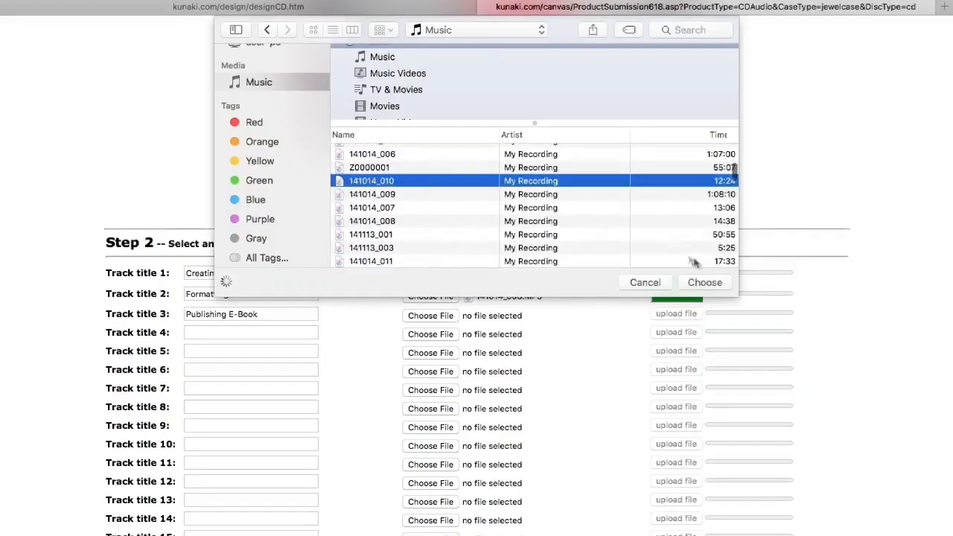
click(703, 282)
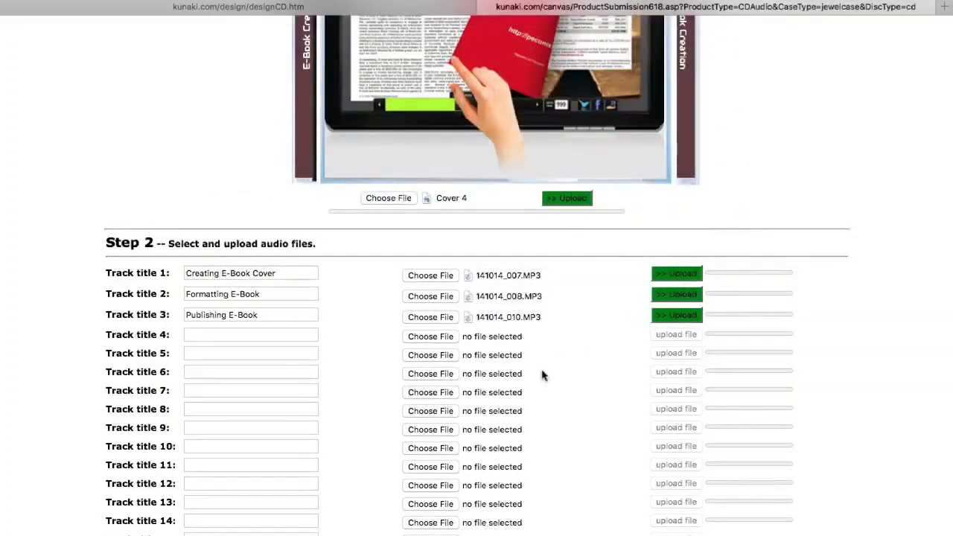
- Fill in title How To Create An E-Book, sub title The Ultimate Guide, release 2018, label Internet Marketers
scroll(541, 376, up, 5)
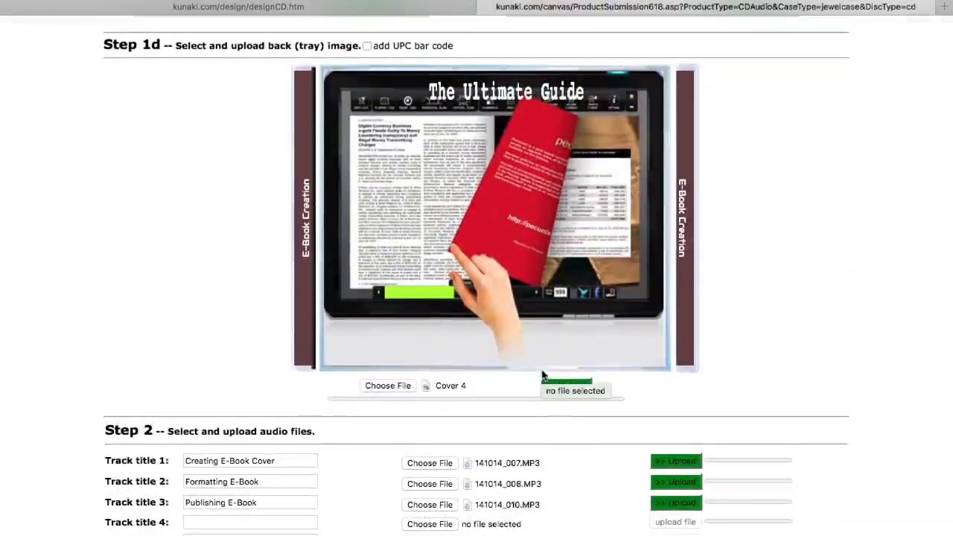
scroll(542, 376, down, 15)
scroll(542, 375, down, 3)
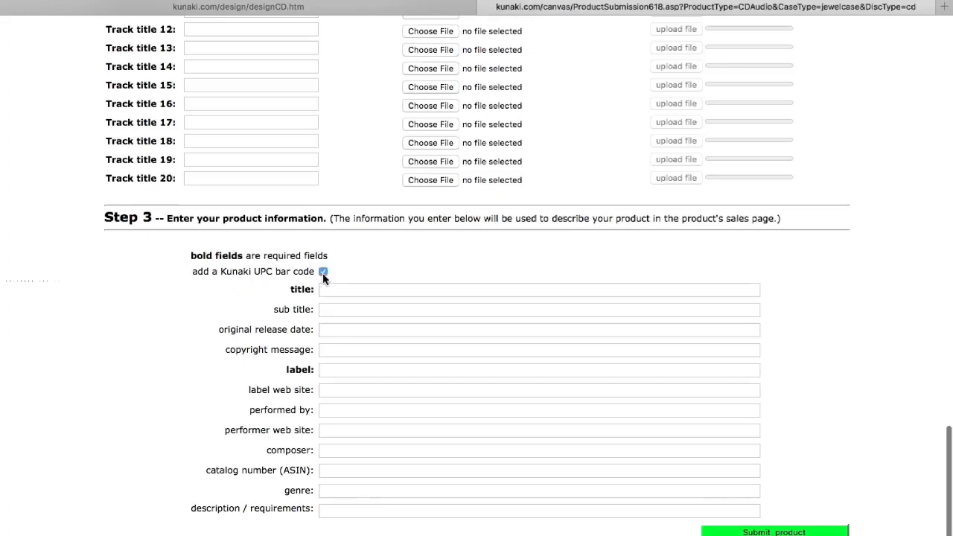
click(333, 289)
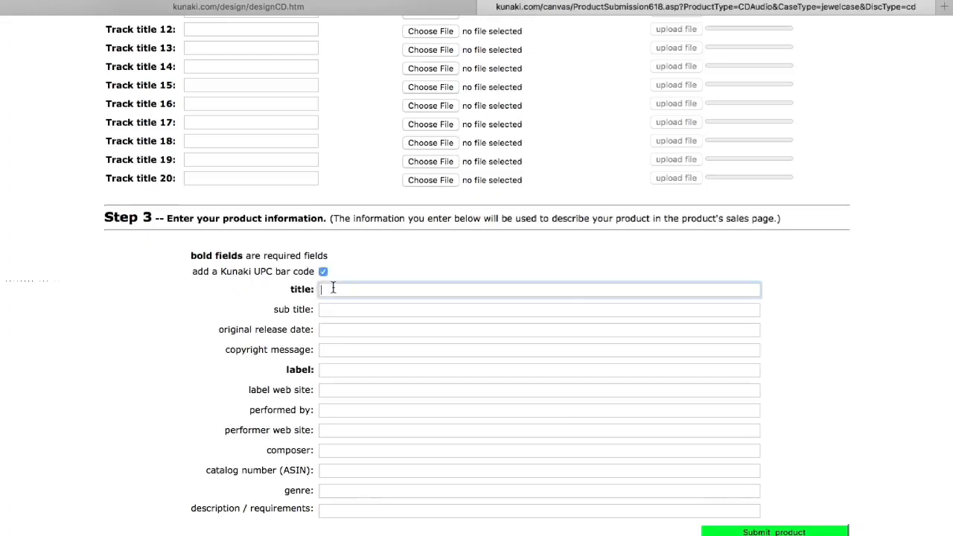
text(How To Create An E-Book)
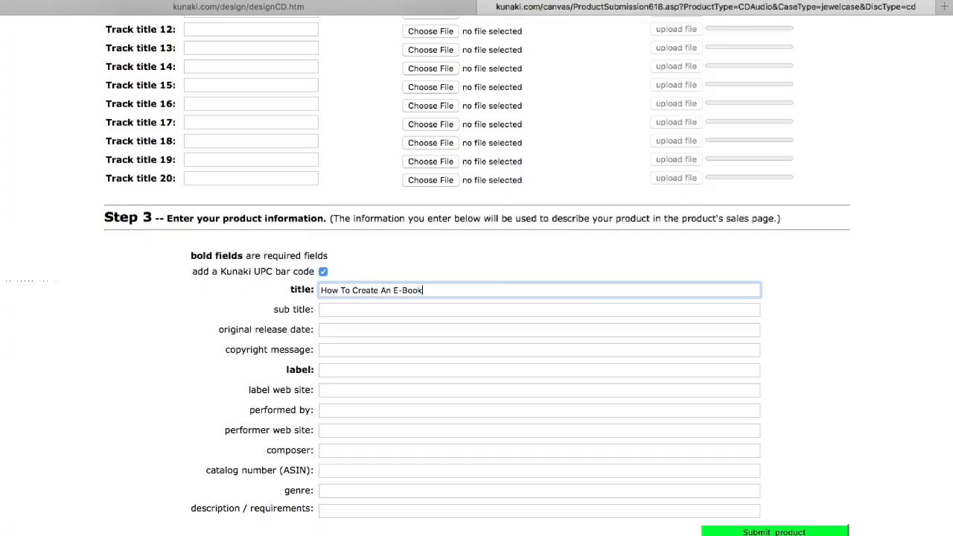
click(341, 309)
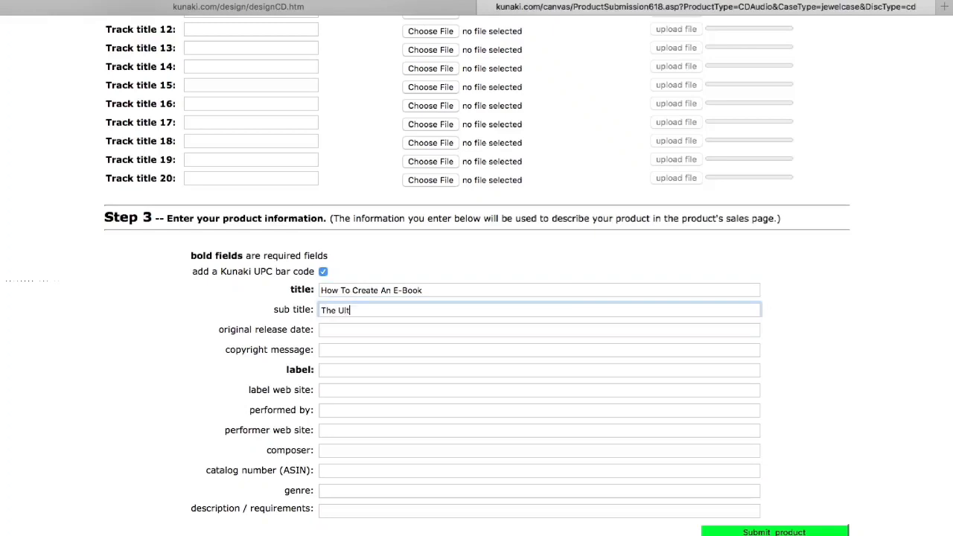
text(The Ultimate Guide)
click(347, 330)
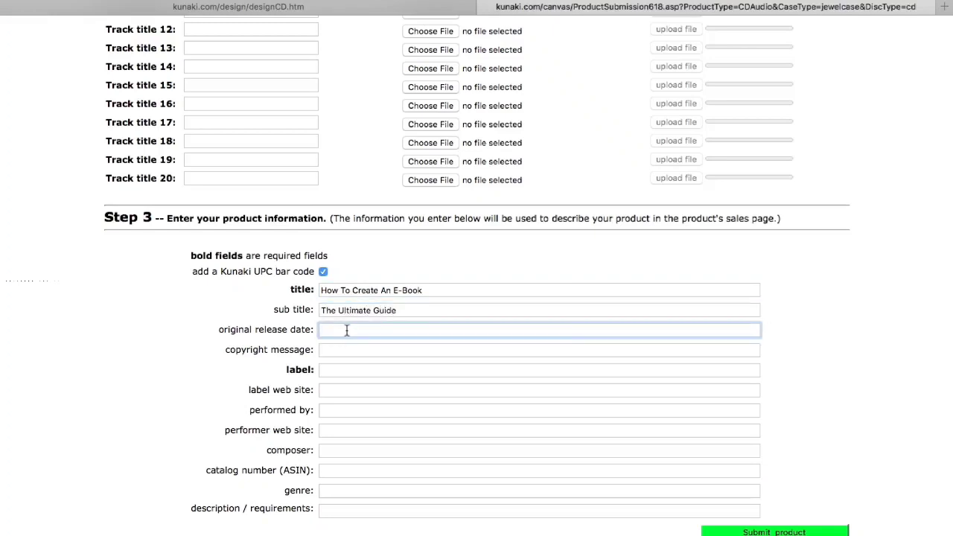
click(337, 370)
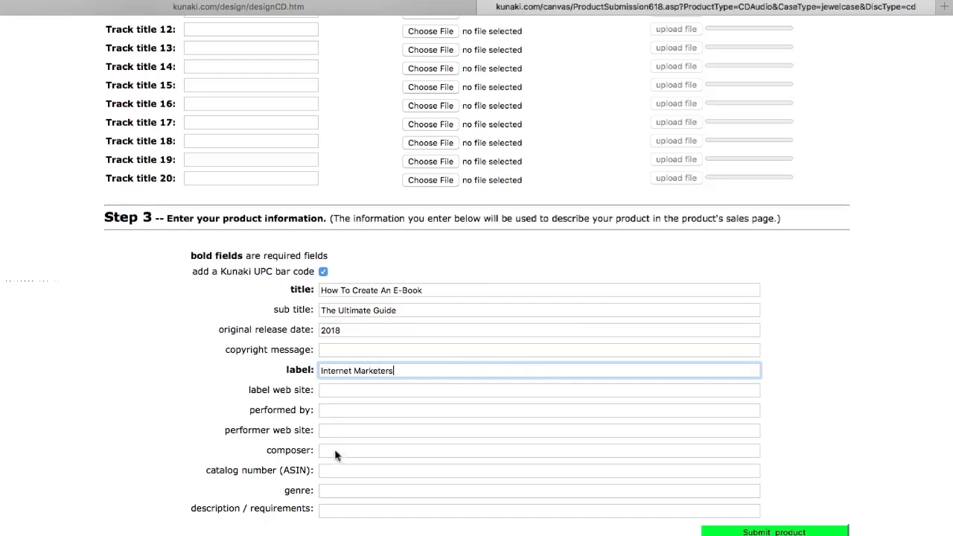
- Start uploading the audio files for all three tracks
scroll(338, 513, up, 10)
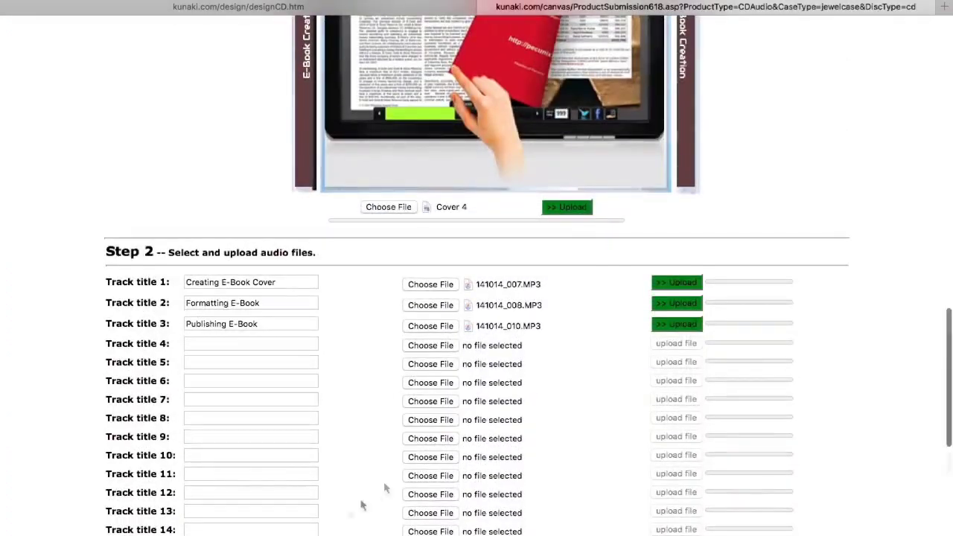
click(665, 284)
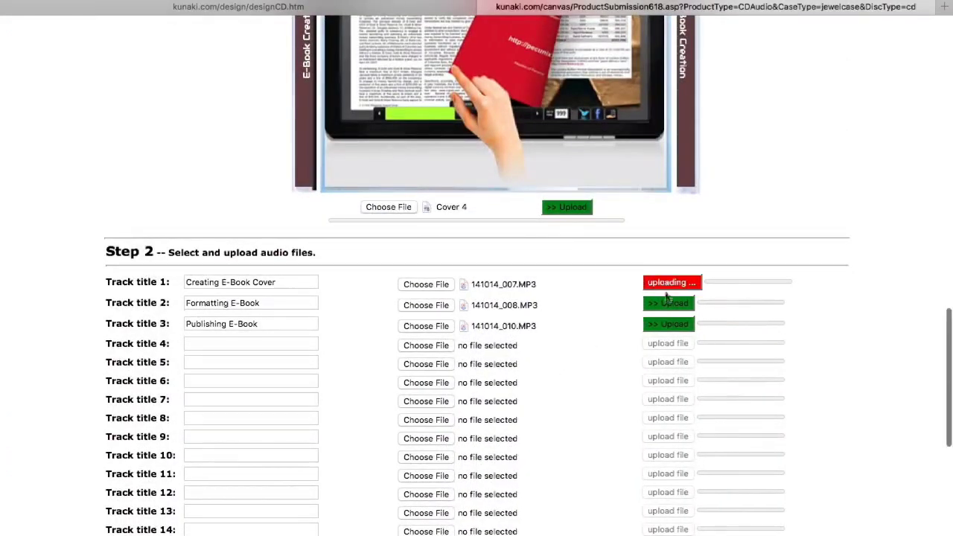
click(667, 303)
click(668, 325)
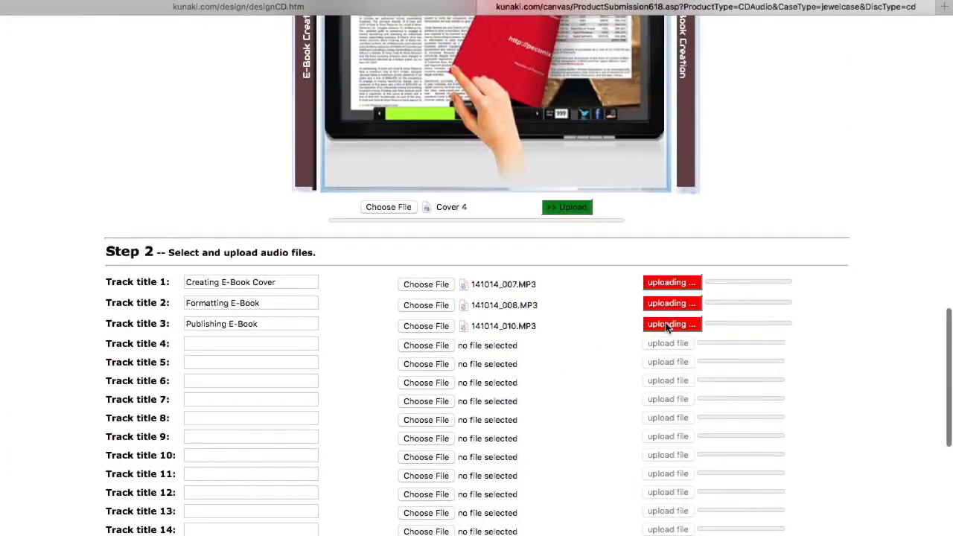
- Start uploading the back tray, disc, inside case sheet and front case images
click(567, 207)
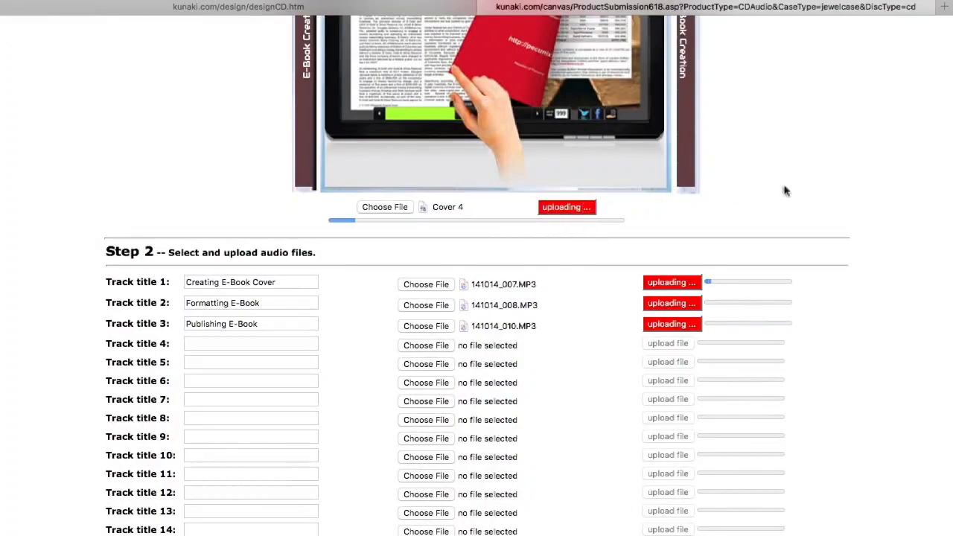
scroll(784, 186, up, 5)
scroll(784, 189, up, 3)
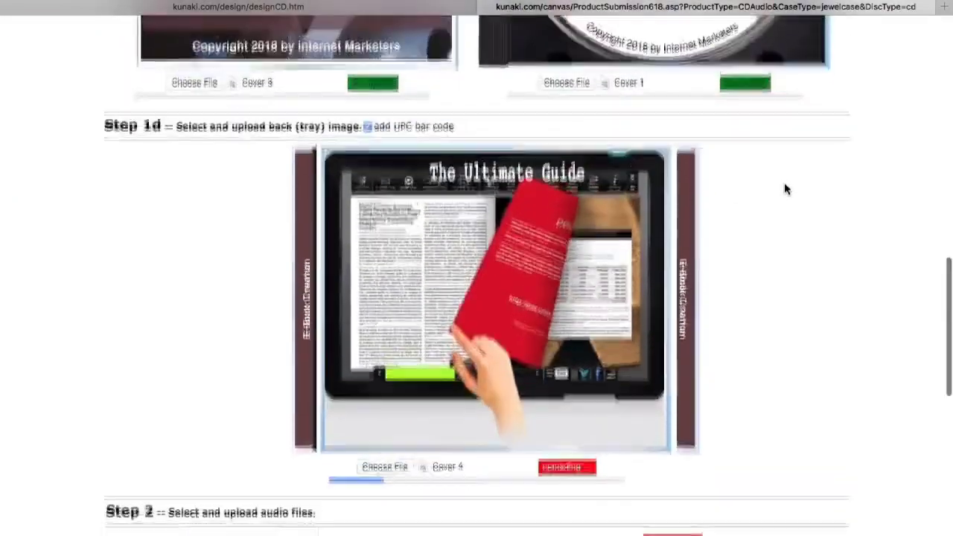
click(761, 121)
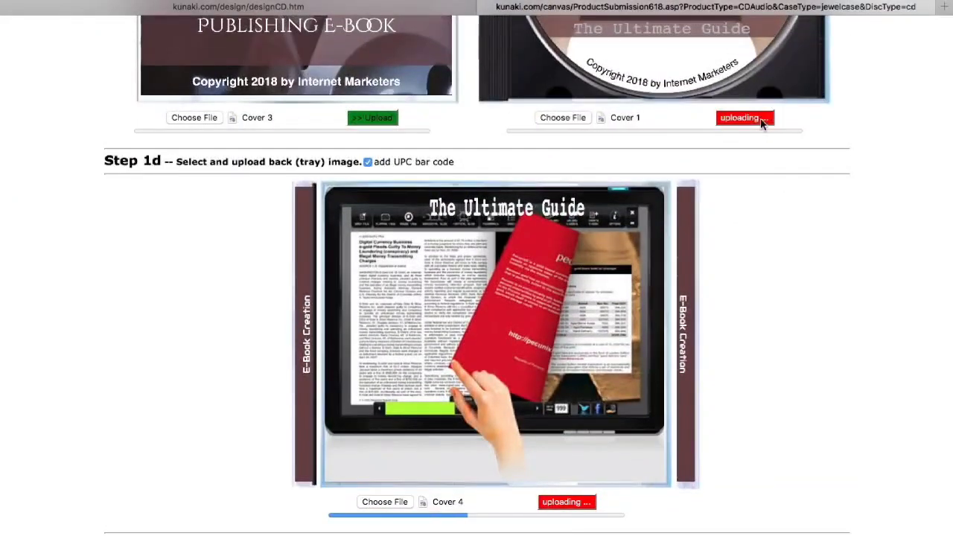
click(384, 123)
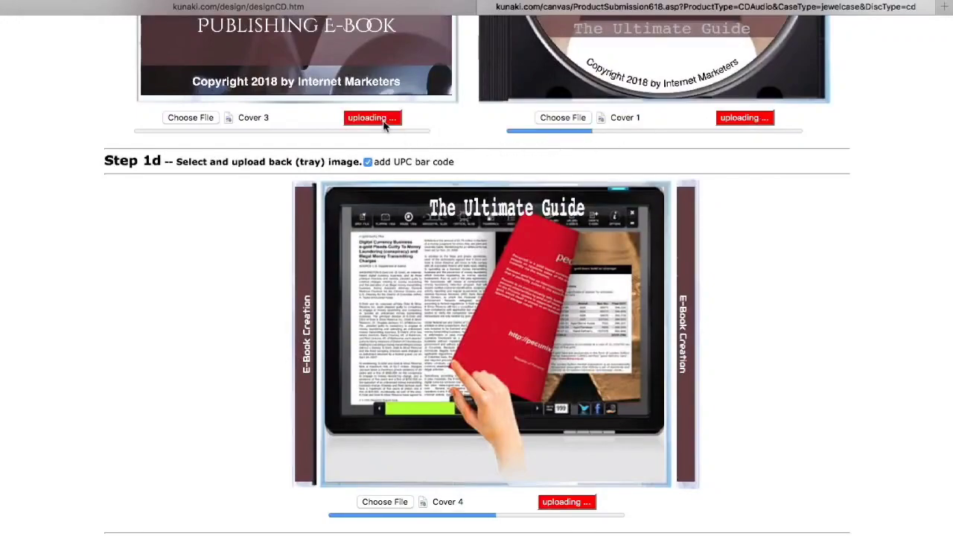
scroll(384, 127, up, 6)
scroll(383, 127, up, 5)
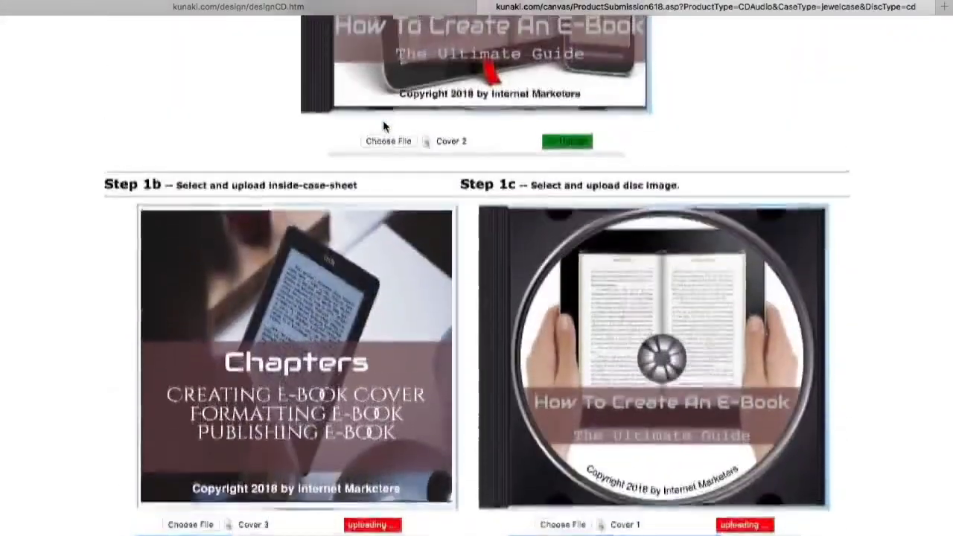
click(565, 170)
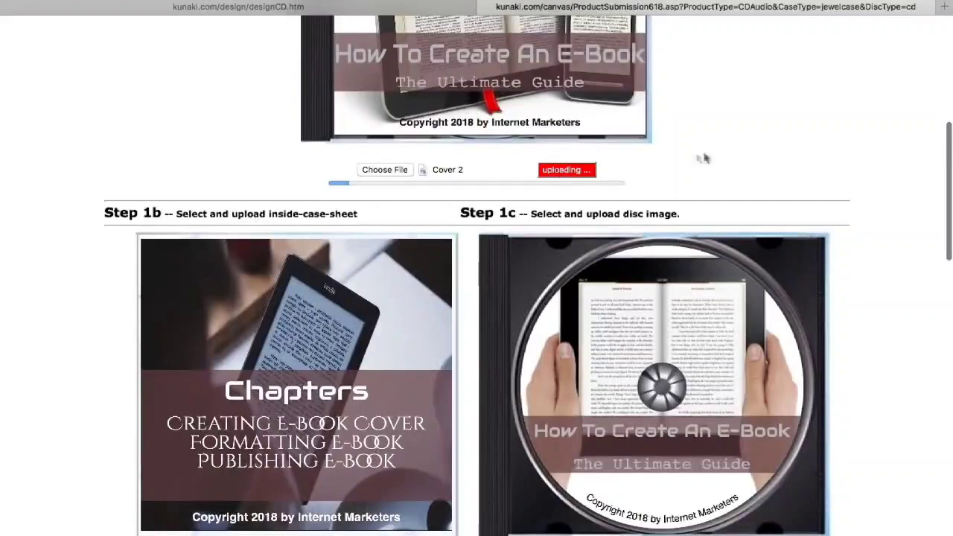
- Scroll through the form until every track and cover reports its files uploaded
scroll(702, 157, up, 7)
scroll(708, 156, down, 8)
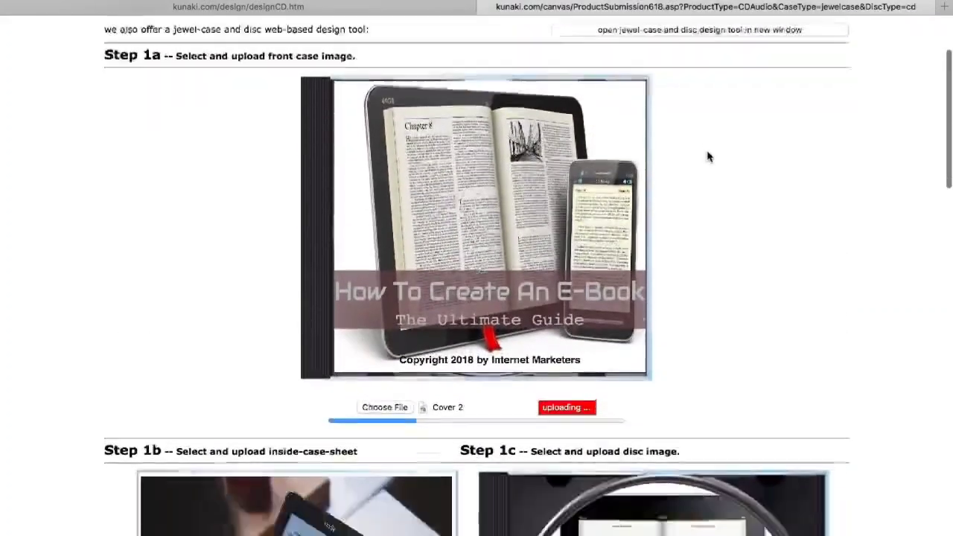
scroll(707, 156, down, 6)
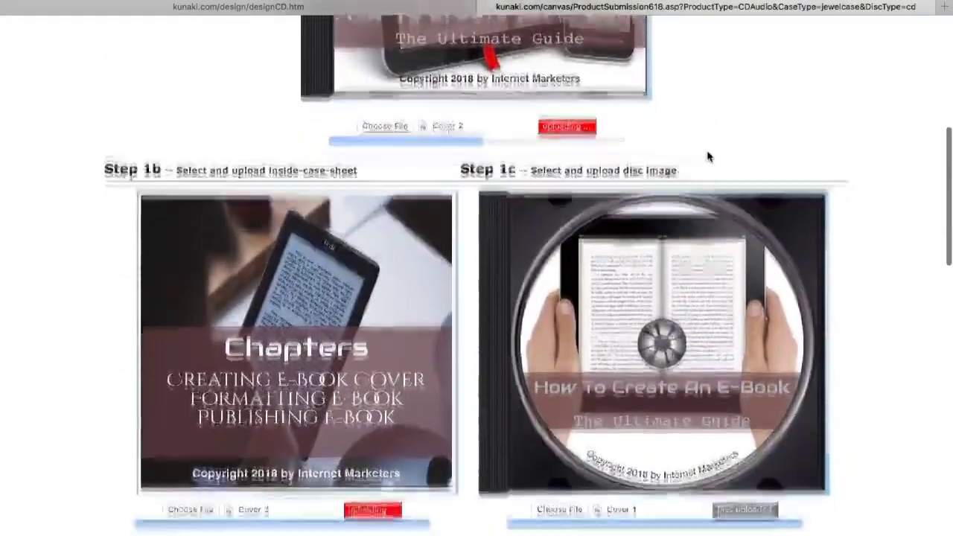
scroll(707, 156, down, 4)
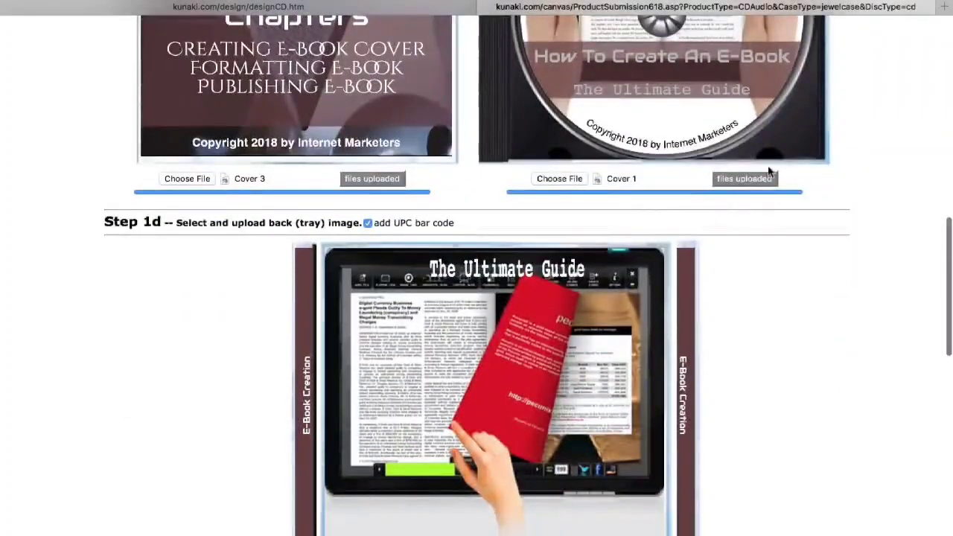
scroll(787, 332, down, 7)
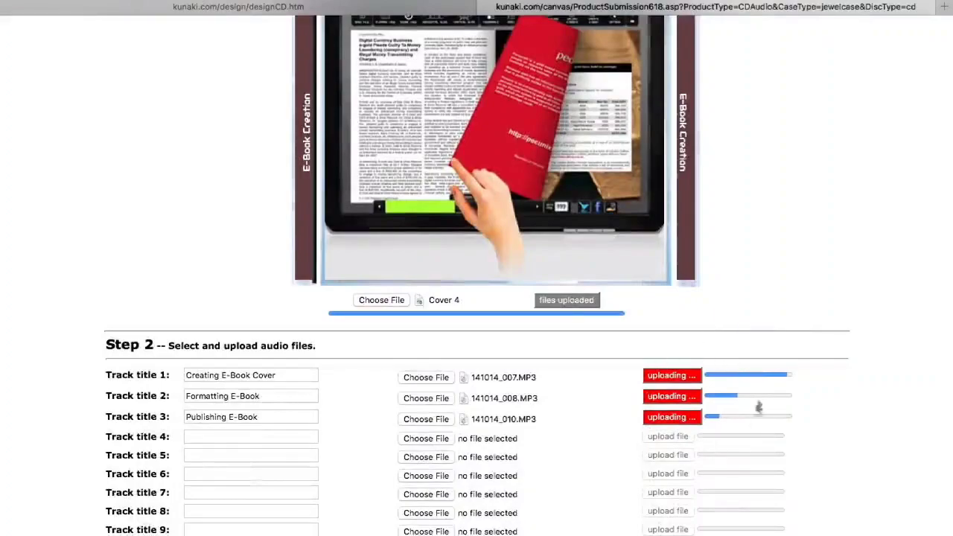
scroll(760, 391, down, 4)
scroll(759, 392, down, 3)
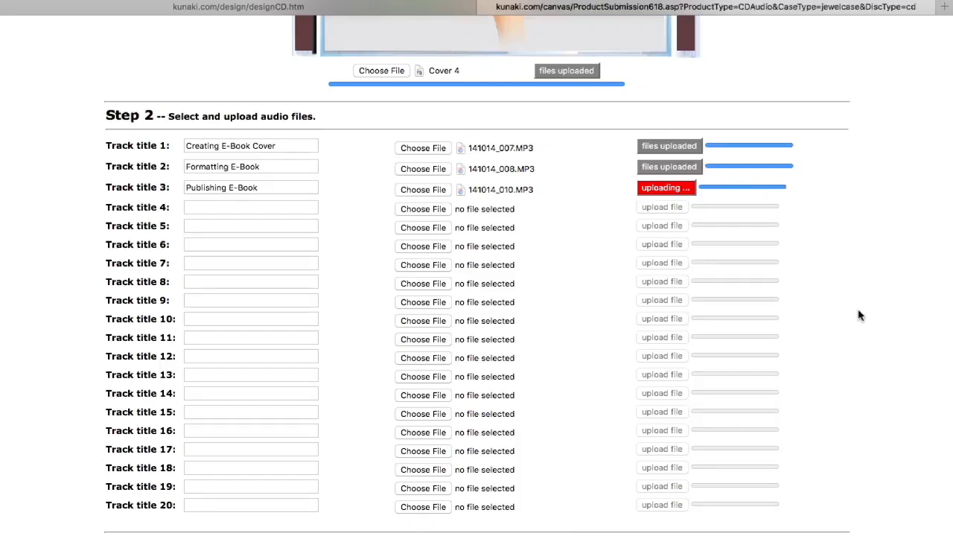
scroll(858, 315, up, 2)
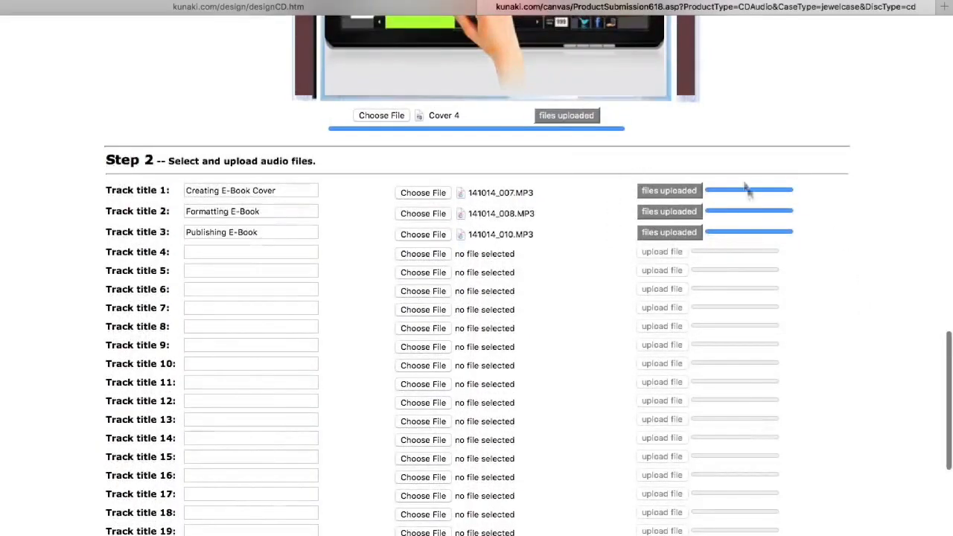
scroll(689, 163, up, 15)
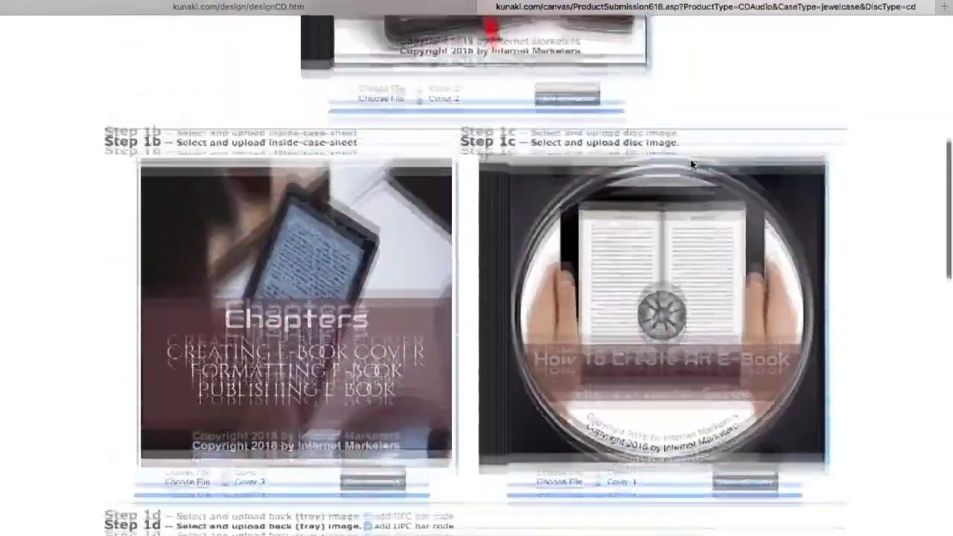
scroll(690, 164, down, 12)
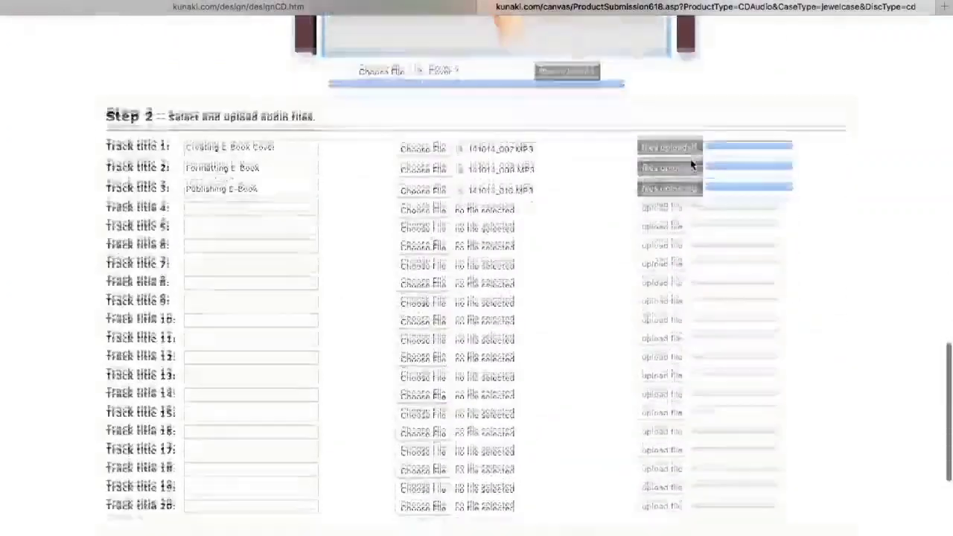
scroll(690, 164, down, 8)
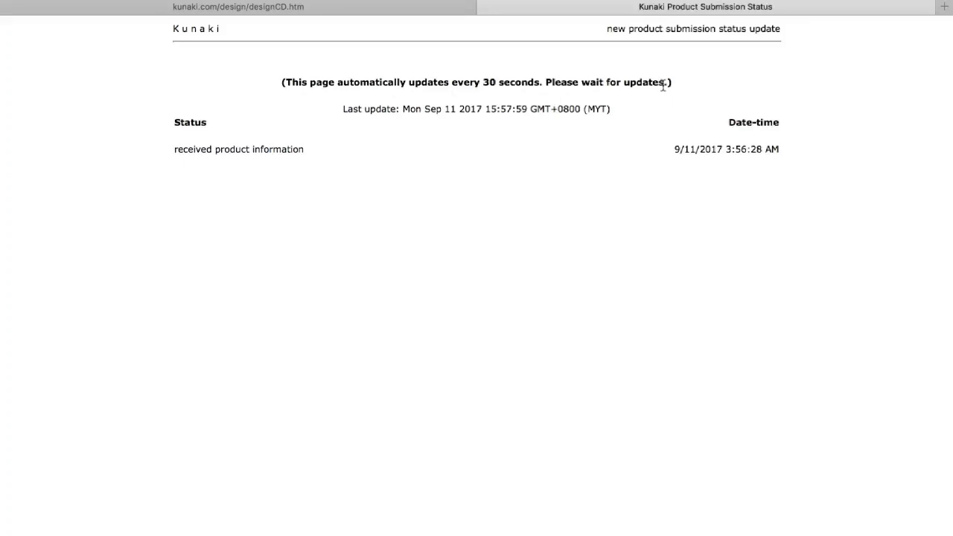
- Go from the submission success page to the kunaki.com customer login page
mouse_move(662, 0)
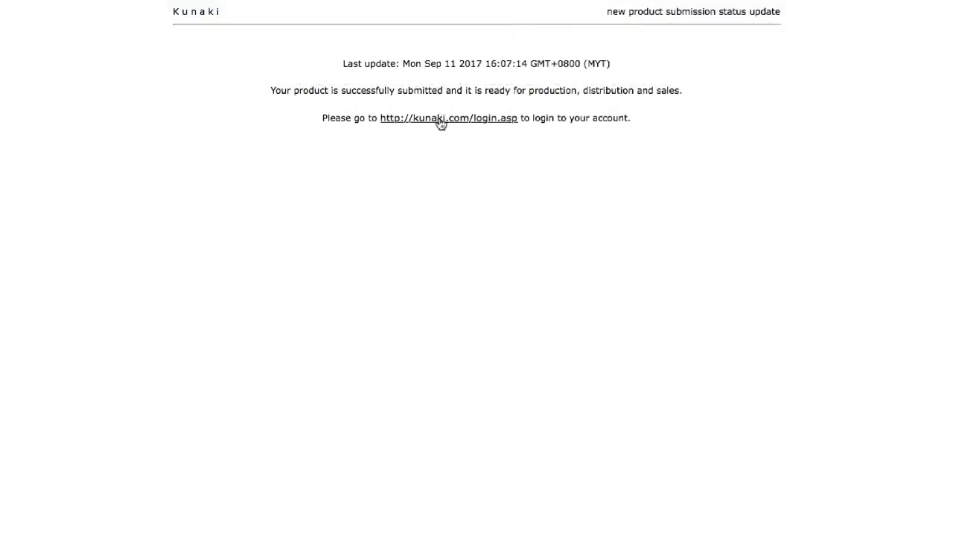
click(441, 122)
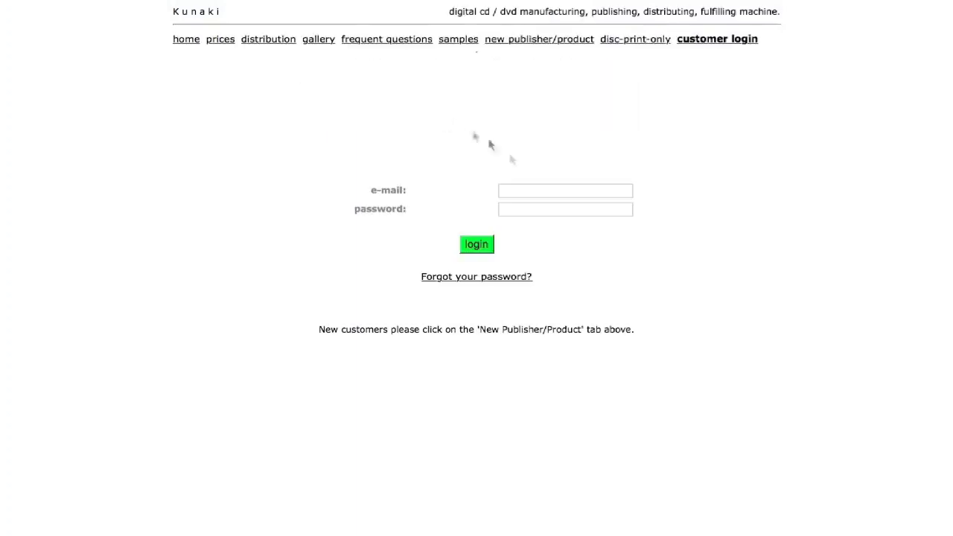
- Log in with the account e-mail and password, declining to save the password
click(534, 190)
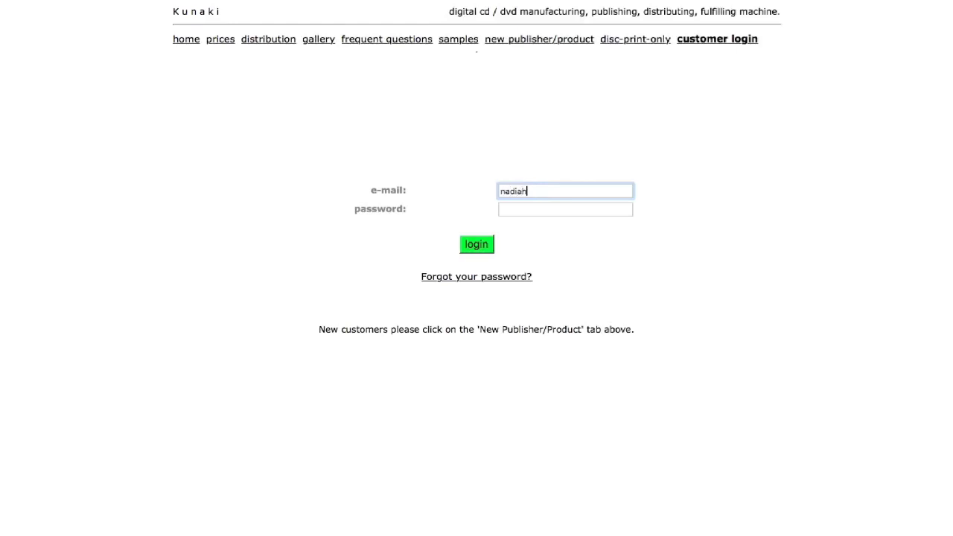
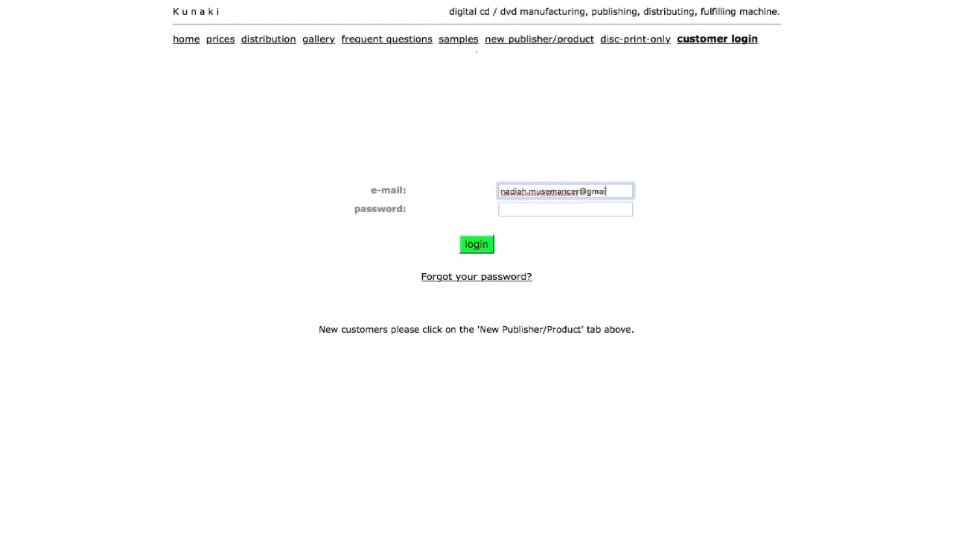
click(535, 211)
text(***)
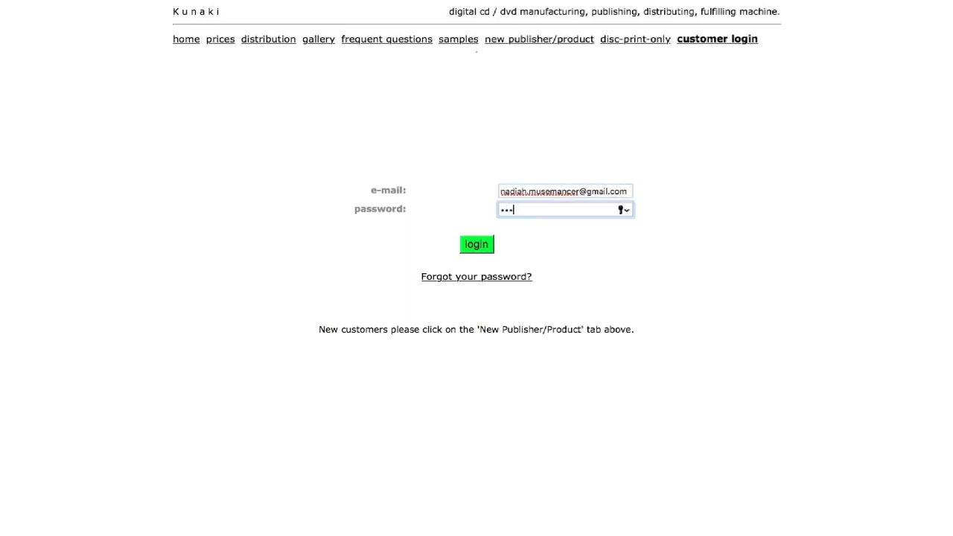
text(*******)
click(475, 245)
click(533, 72)
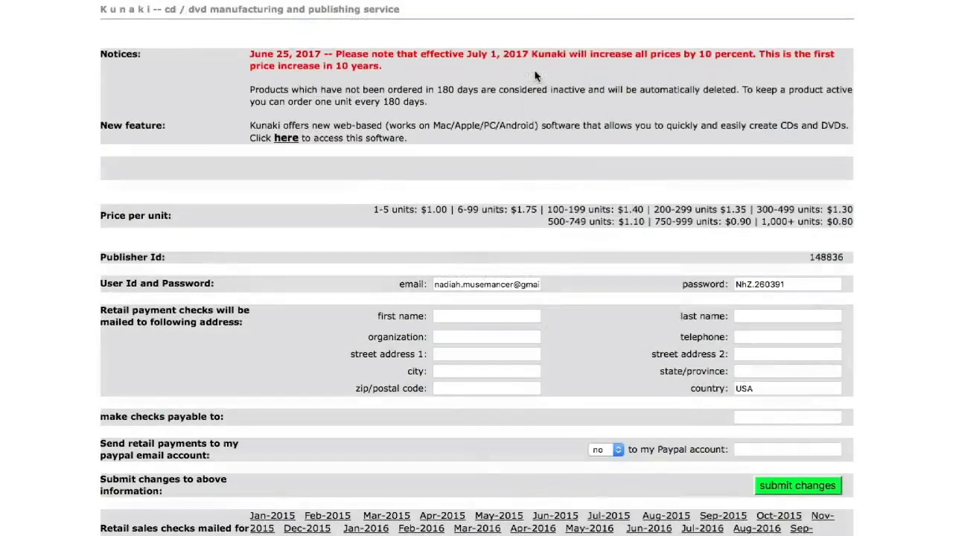
- Open the retail options for How To Create An E-Book under Your products
scroll(538, 236, down, 5)
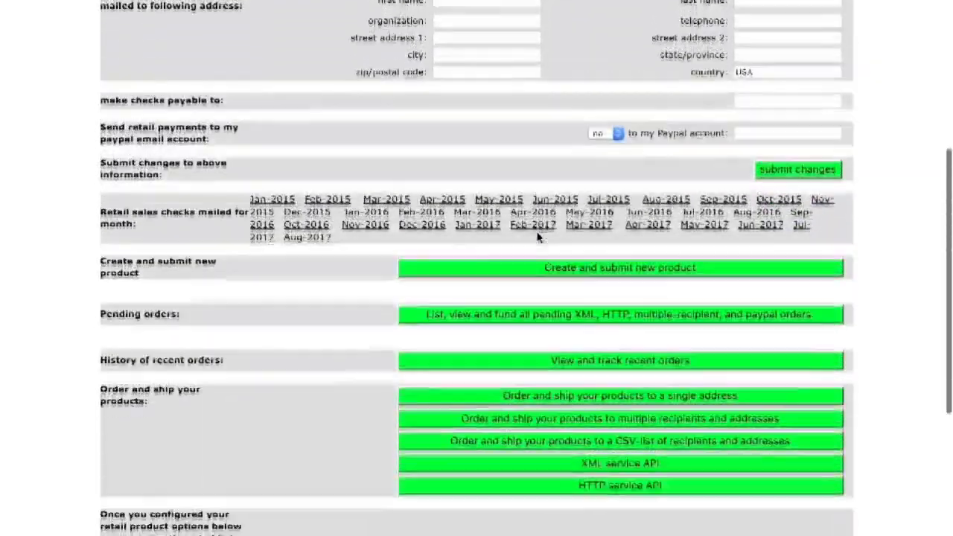
scroll(538, 237, down, 5)
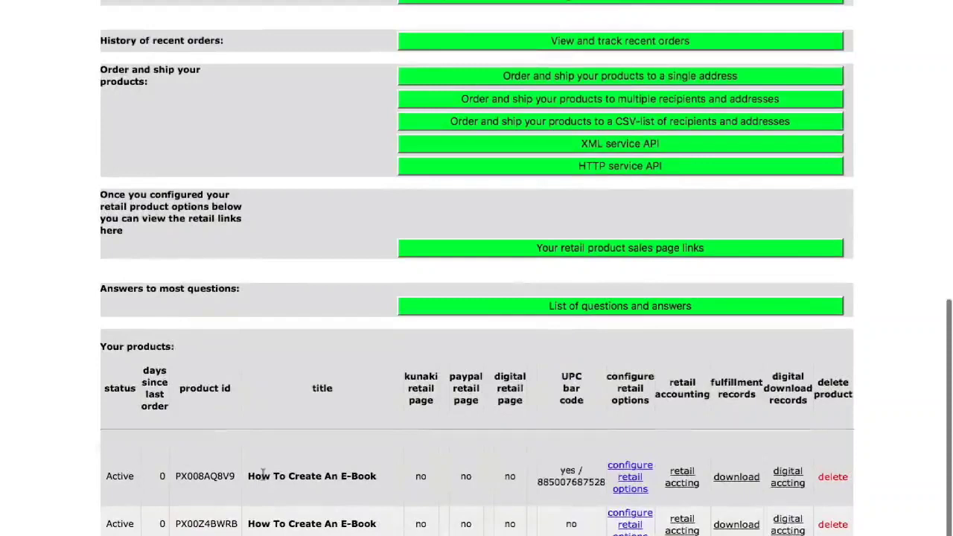
click(617, 470)
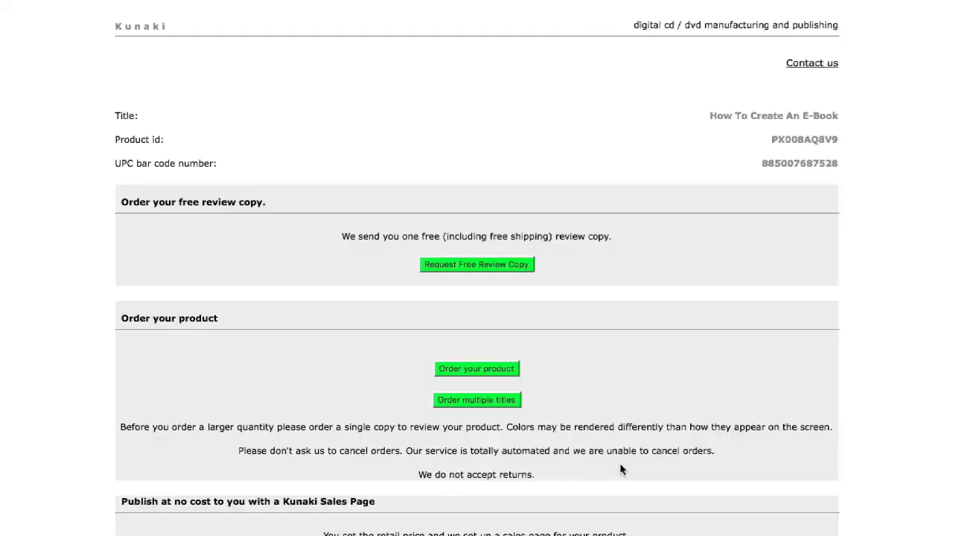
- Request a free review copy of the How To Create An E-Book CD
scroll(674, 350, down, 10)
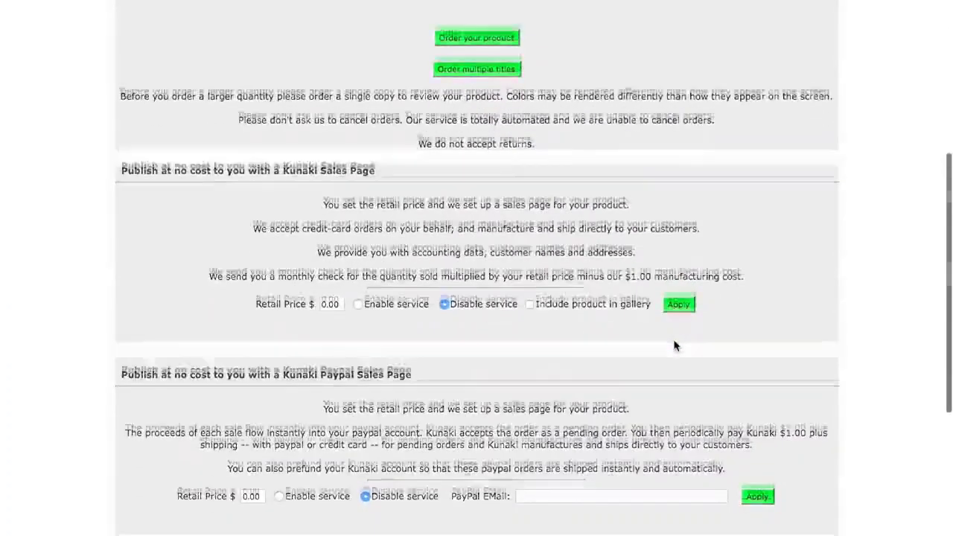
scroll(674, 345, up, 10)
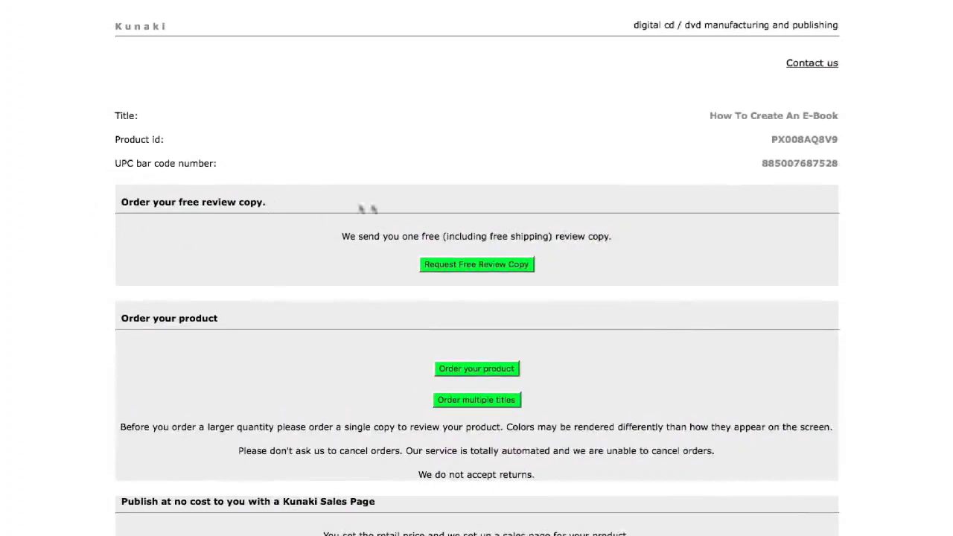
click(470, 266)
- Open the product's wholesale order page in a new tab
scroll(216, 315, down, 3)
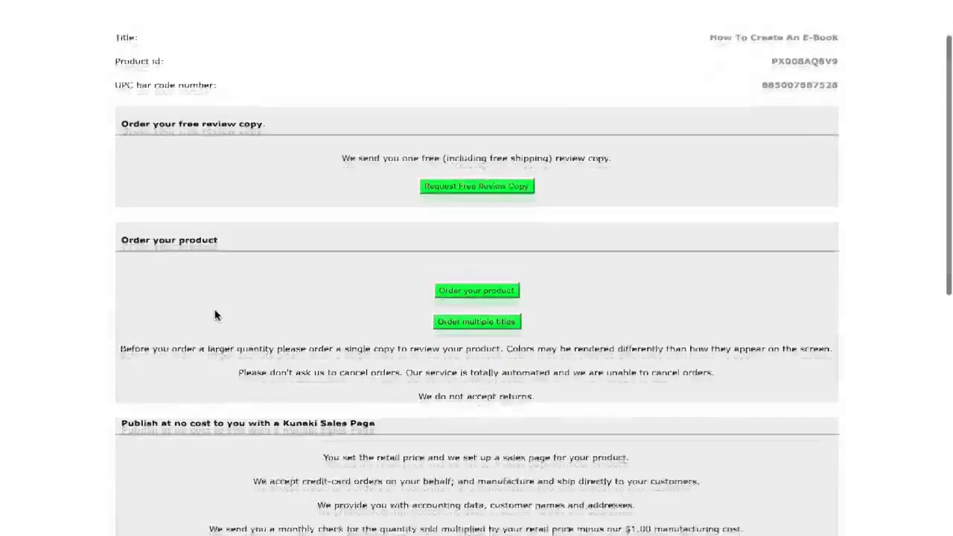
scroll(216, 315, down, 2)
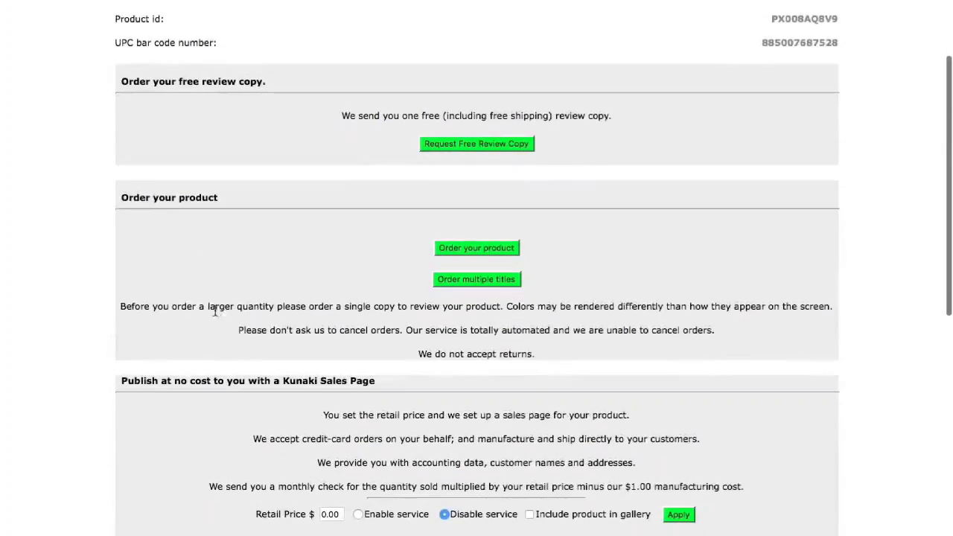
click(488, 251)
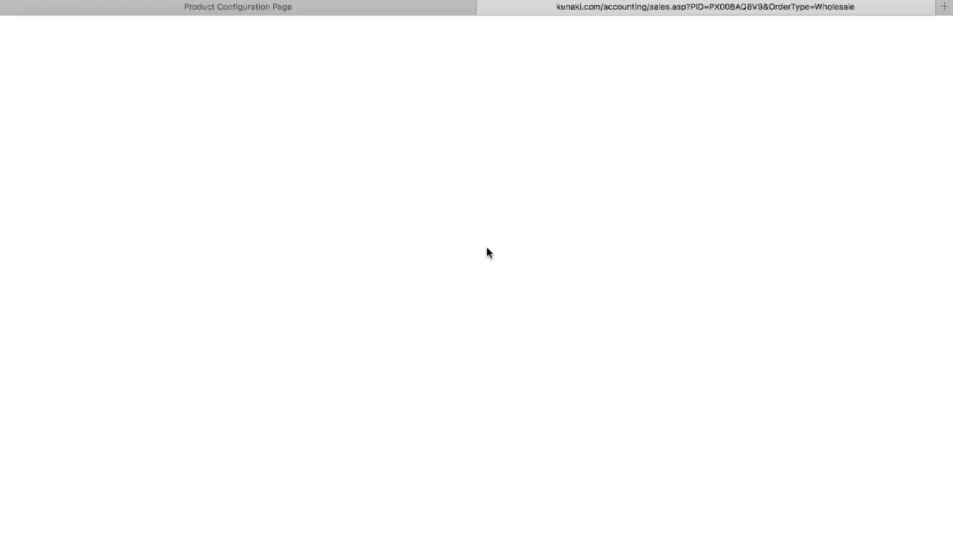